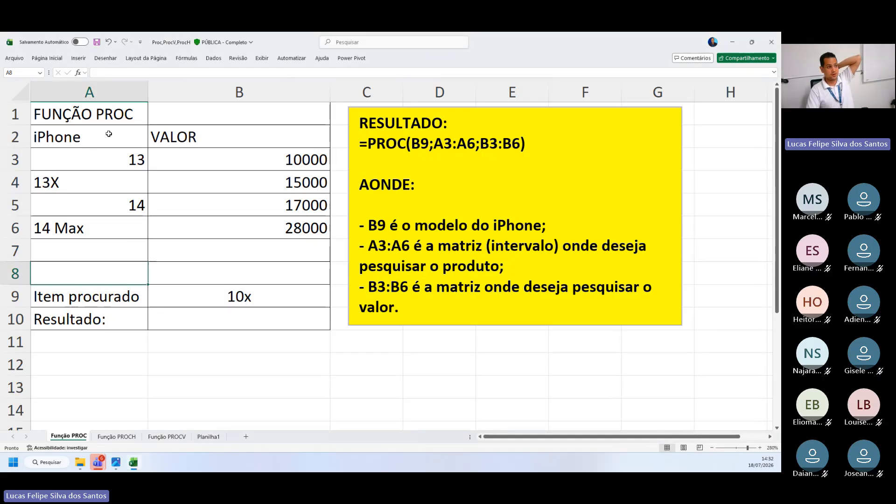
Highlight the word PROC in the A1 title and look over the values listed in column B
click(88, 119)
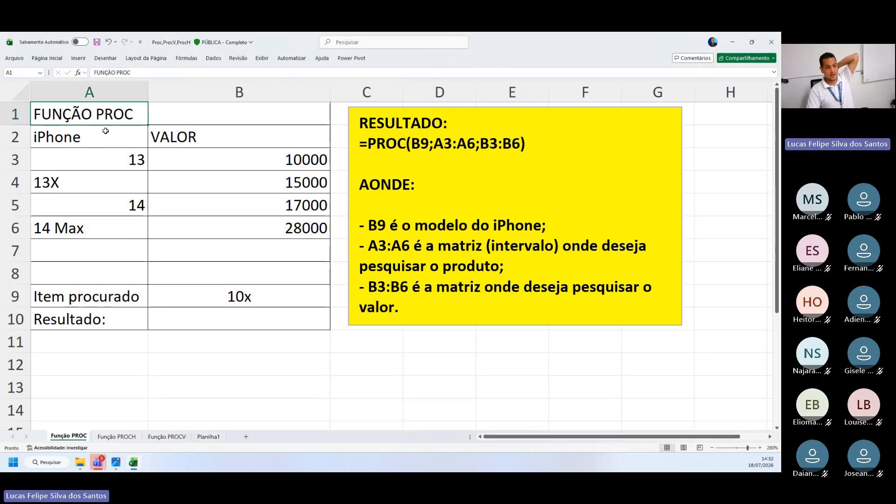
double_click(107, 111)
drag(95, 113, 124, 114)
click(224, 206)
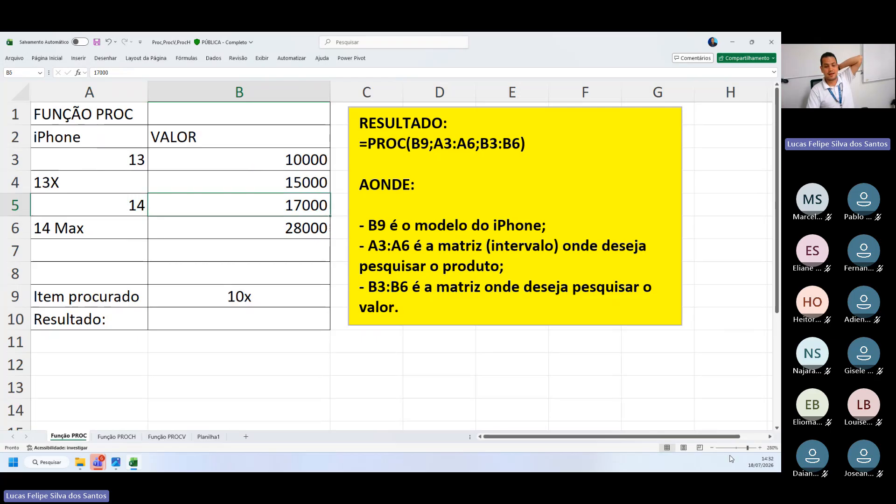
click(759, 448)
click(759, 447)
click(759, 448)
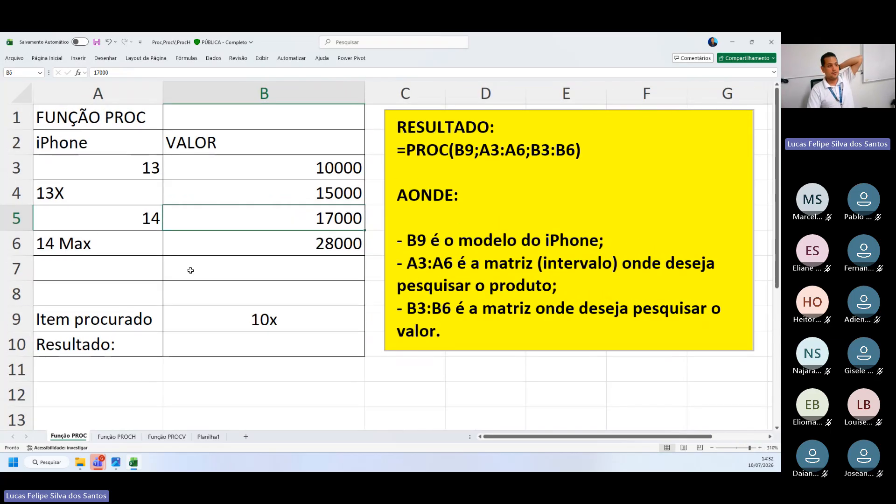
click(252, 244)
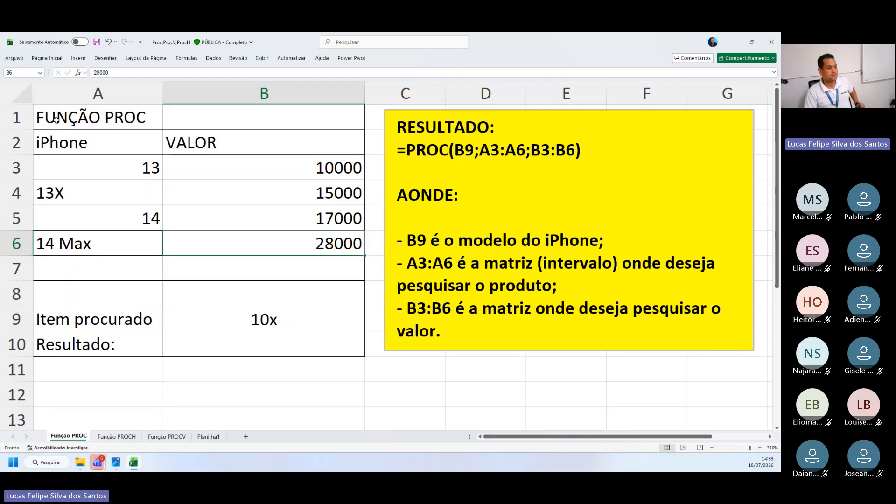
double_click(114, 121)
drag(104, 119, 145, 116)
click(115, 117)
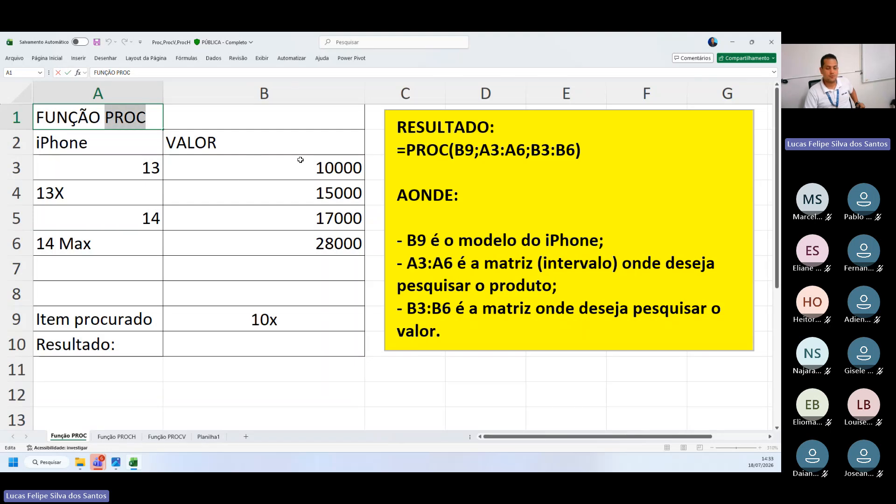
click(290, 199)
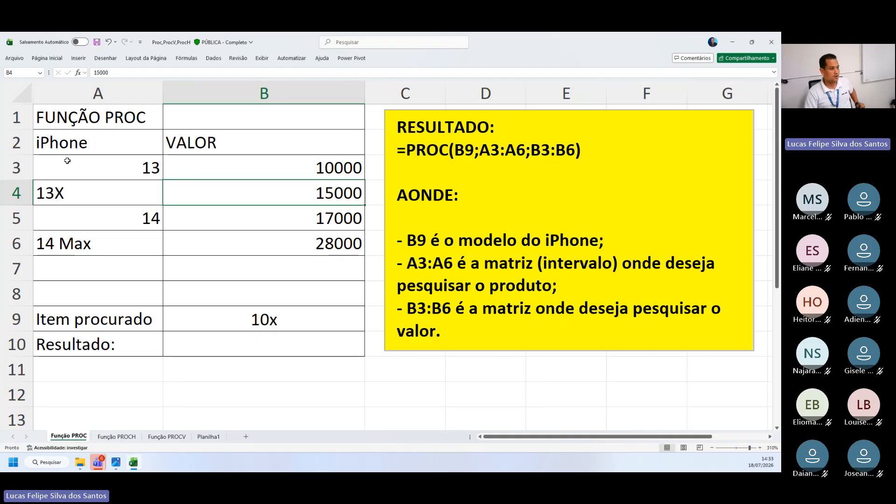
Examine the iPhone models in column A and their corresponding prices under VALOR in column B
drag(96, 149, 78, 223)
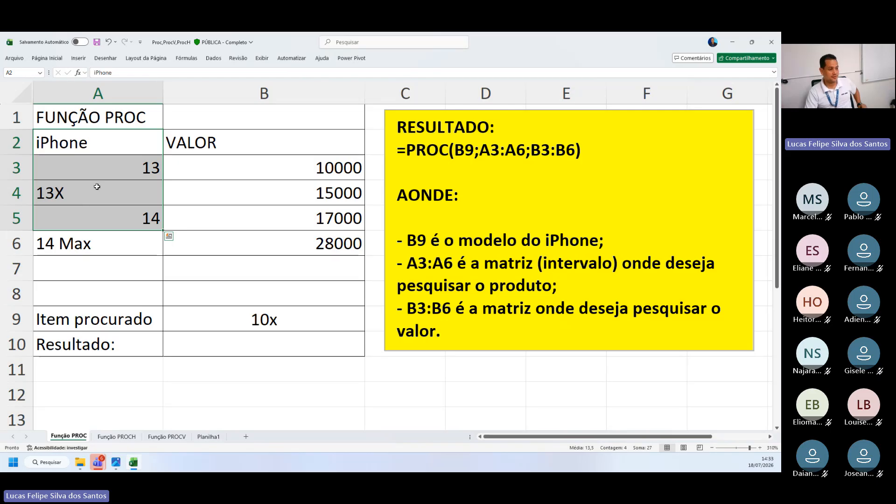
drag(115, 144, 79, 196)
drag(104, 141, 137, 220)
drag(108, 150, 97, 258)
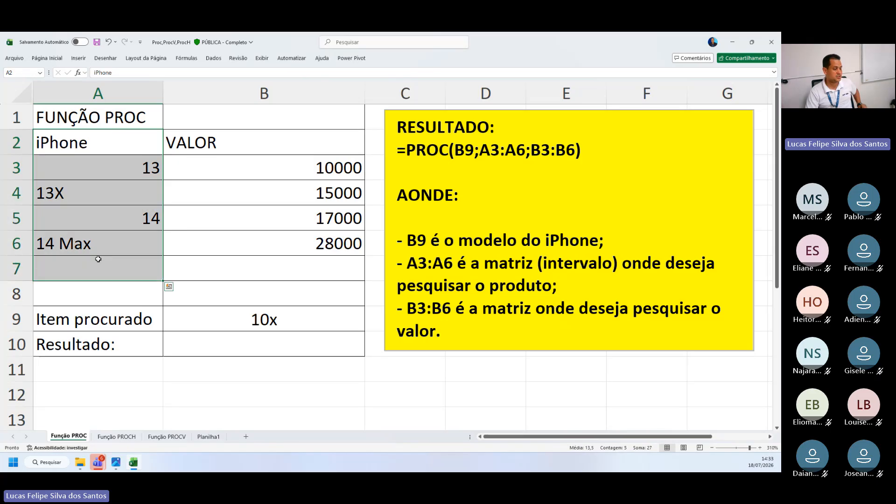
click(98, 241)
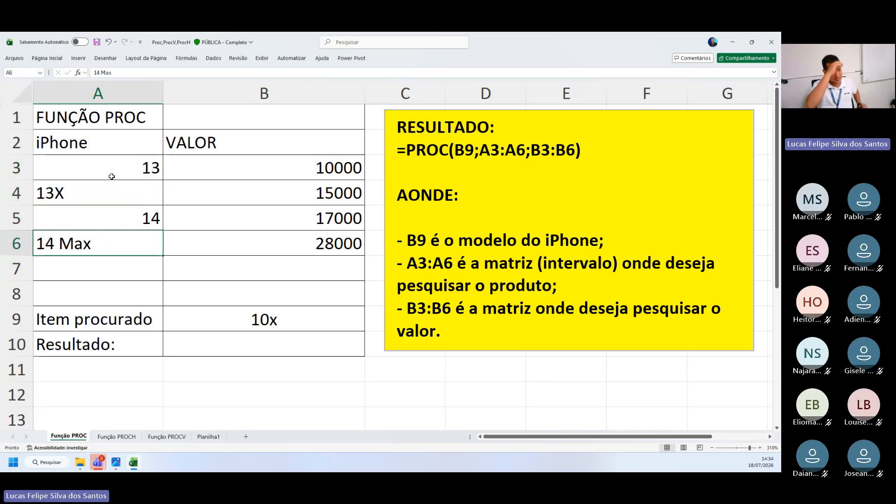
drag(112, 176, 124, 244)
click(228, 187)
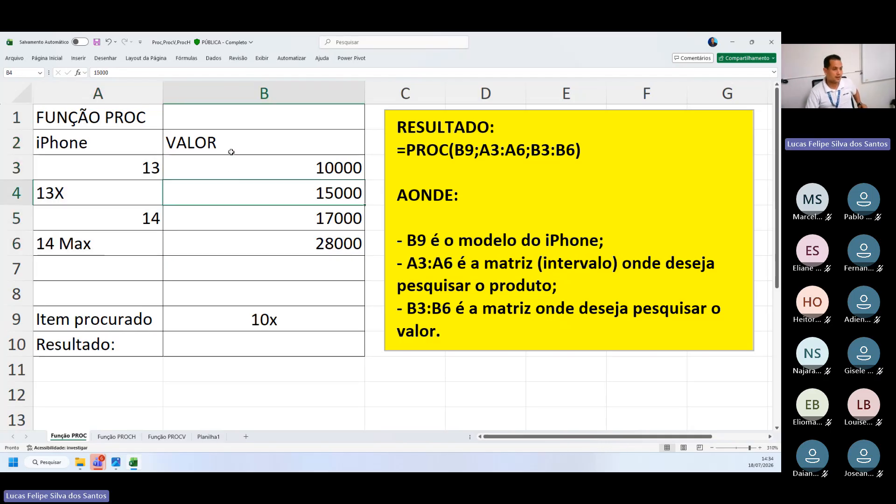
drag(231, 150, 236, 245)
drag(232, 144, 228, 217)
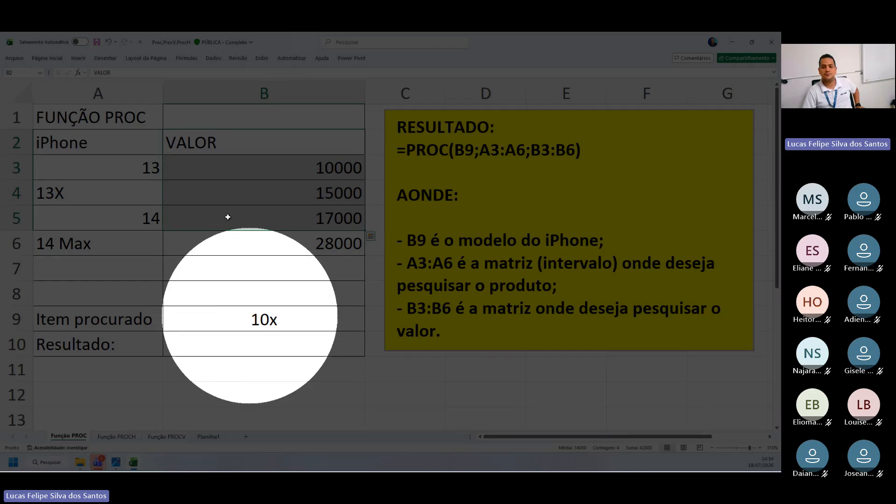
click(227, 217)
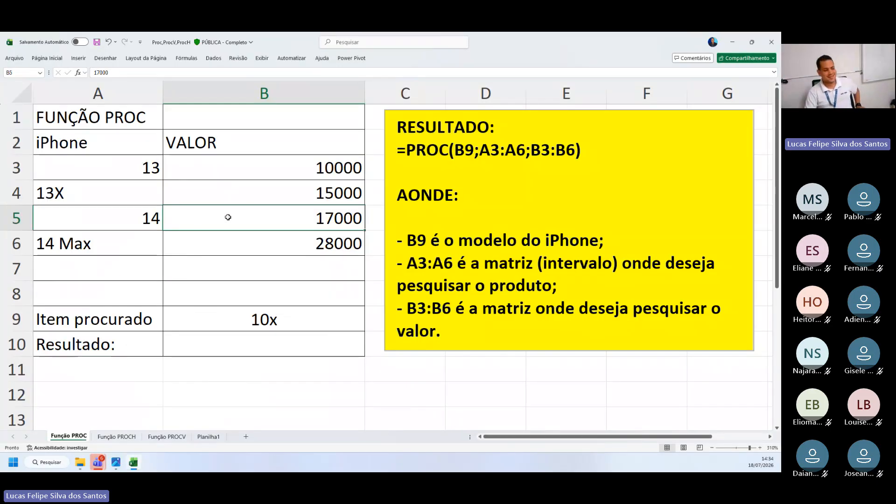
Set the searched item in cell B9, beside Item procurado, to 14 Max
drag(154, 319, 202, 314)
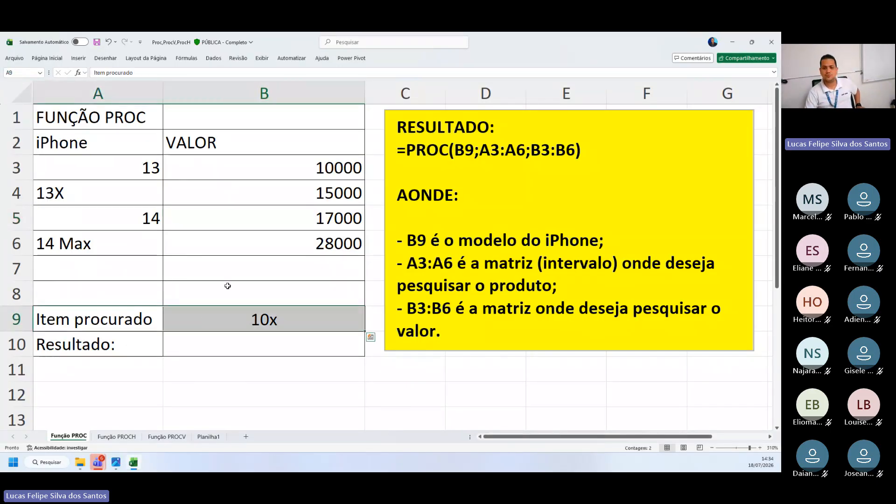
click(240, 339)
click(261, 319)
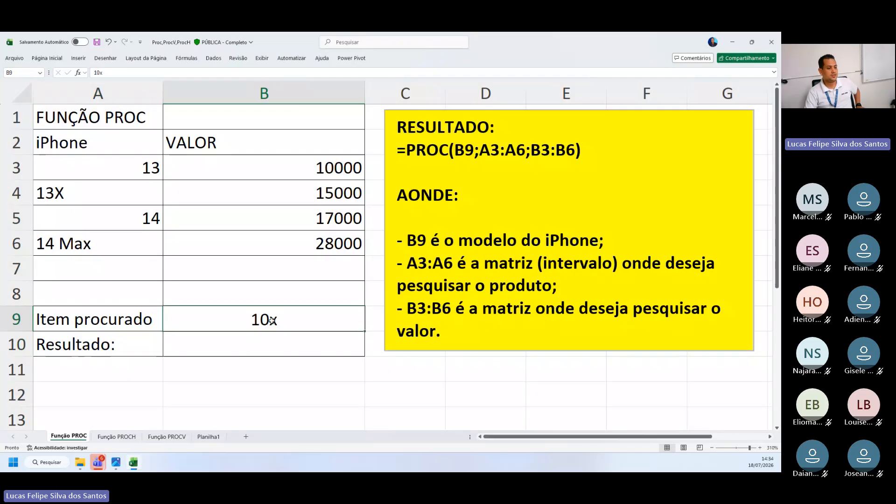
click(279, 317)
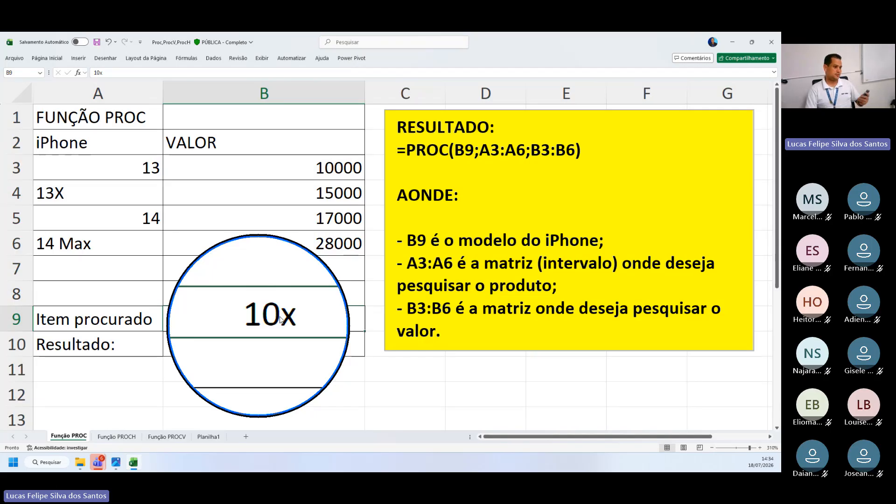
text(1)
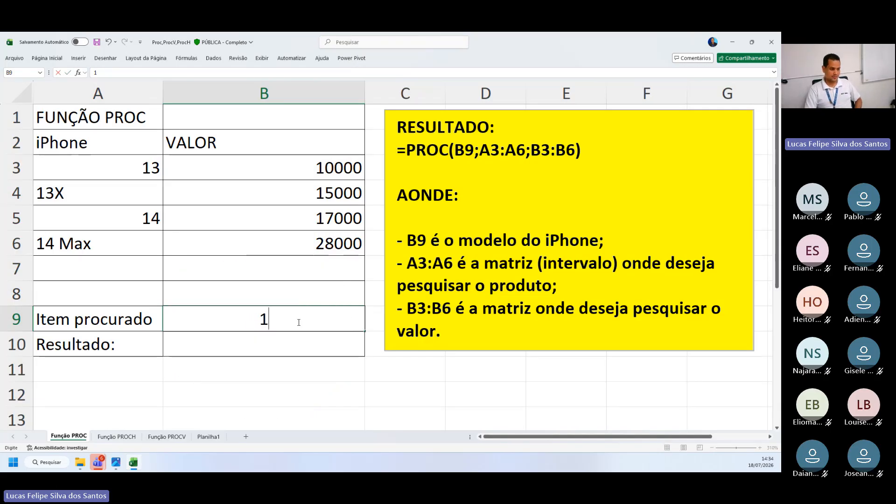
text(4 Max)
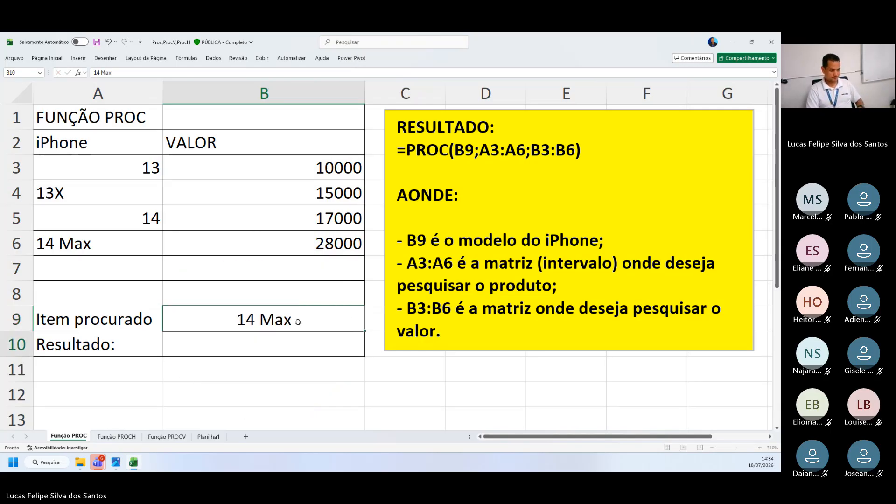
key(Return)
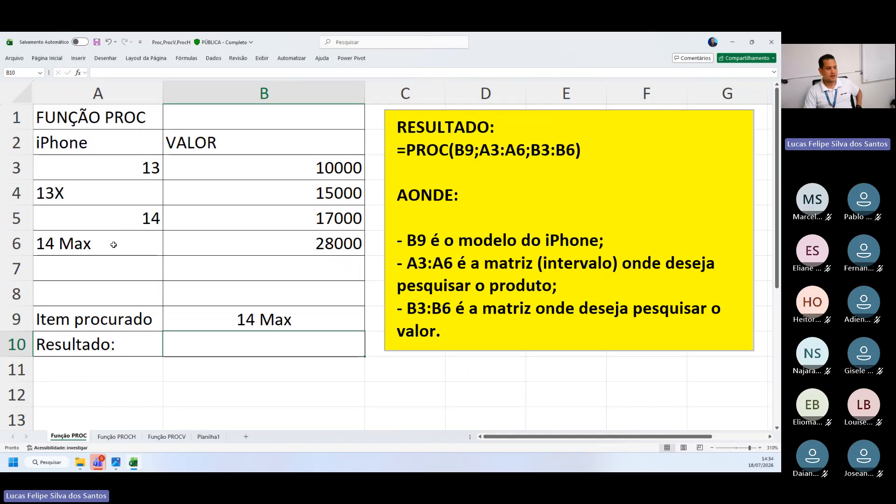
Begin a PROC formula in cell B10 beside Resultado, up to its opening parenthesis
click(320, 252)
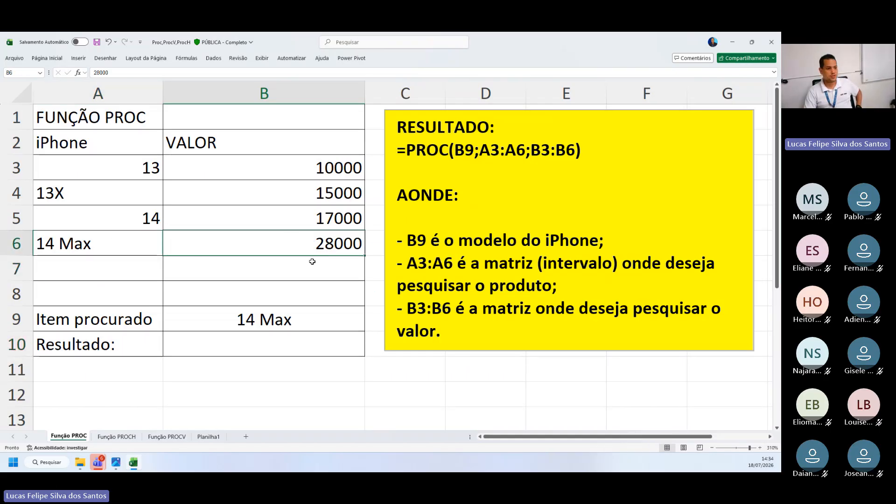
click(237, 346)
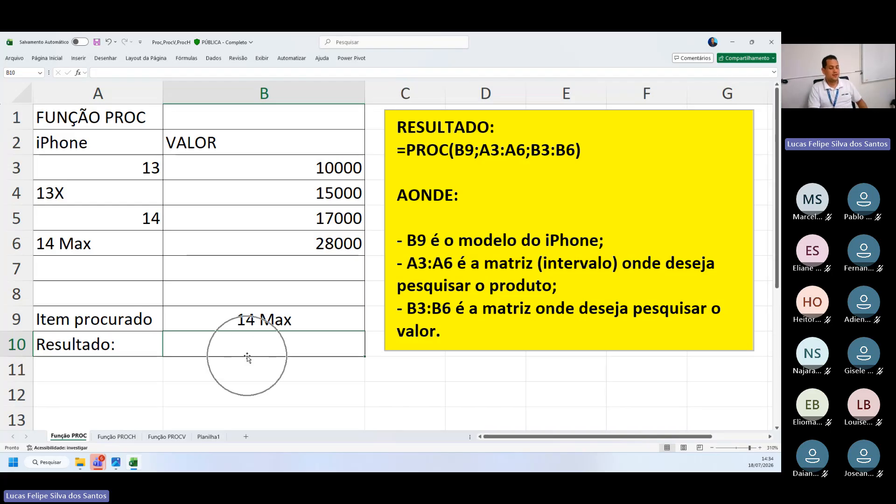
click(268, 326)
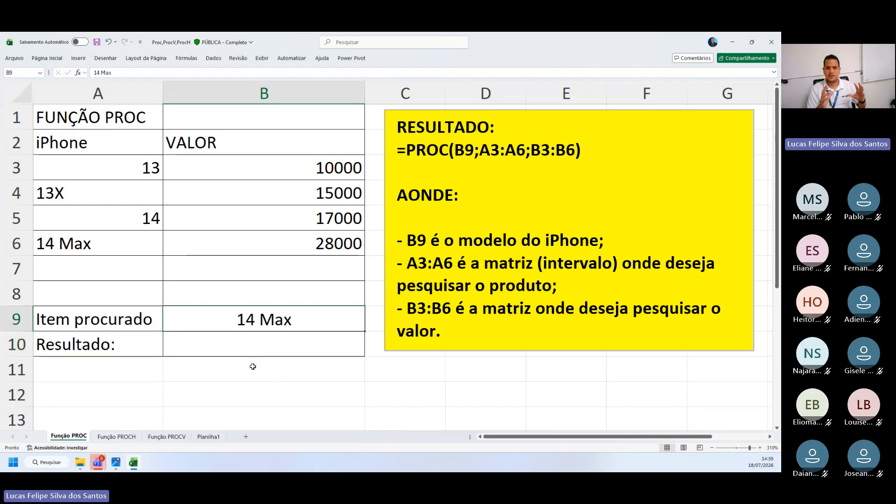
click(247, 349)
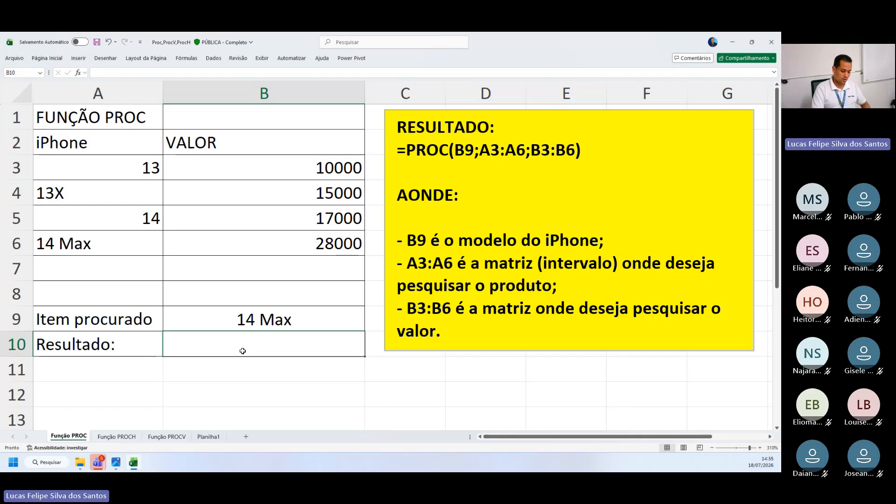
text(=)
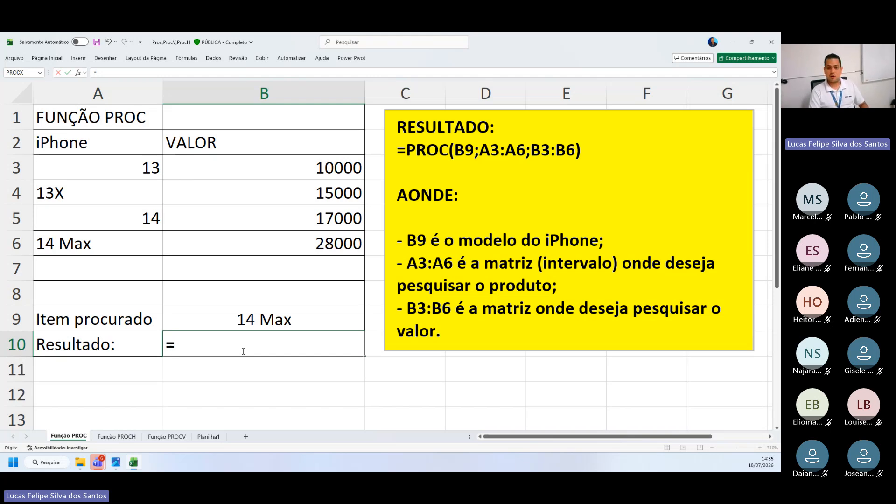
text(pro)
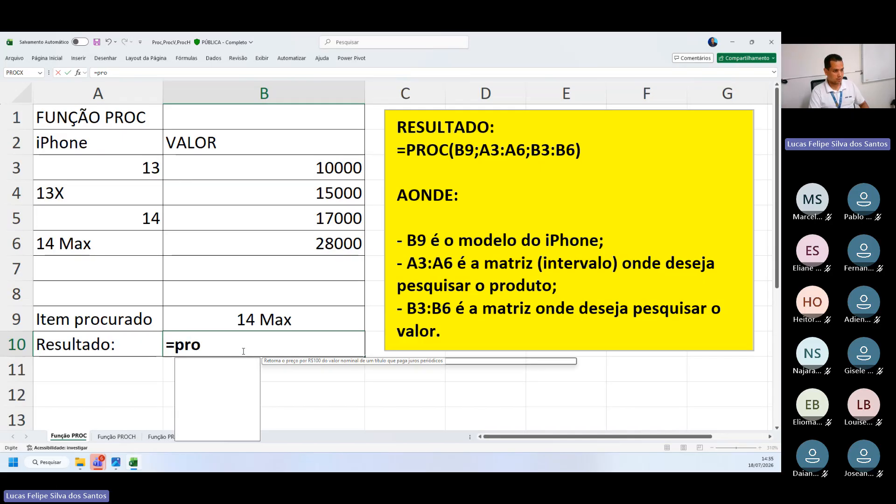
text(c()
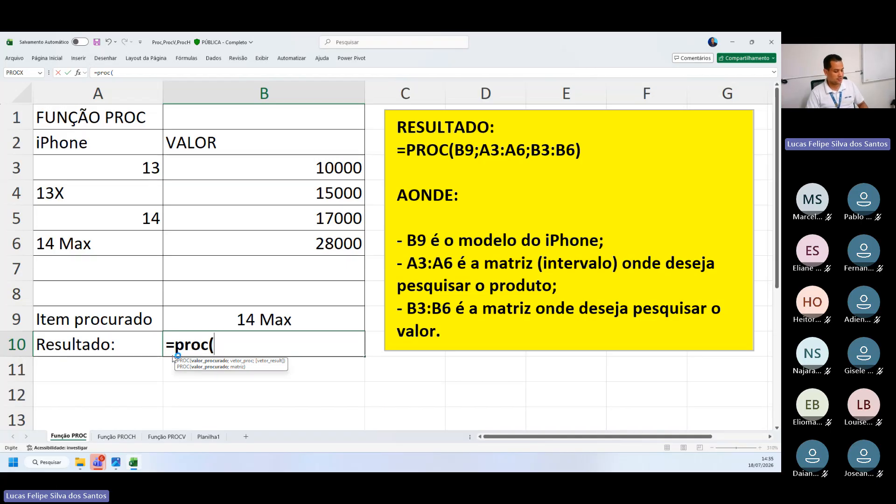
Capture a screen snip of the PROC syntax hint shown below cell B10
key(super+shift+s)
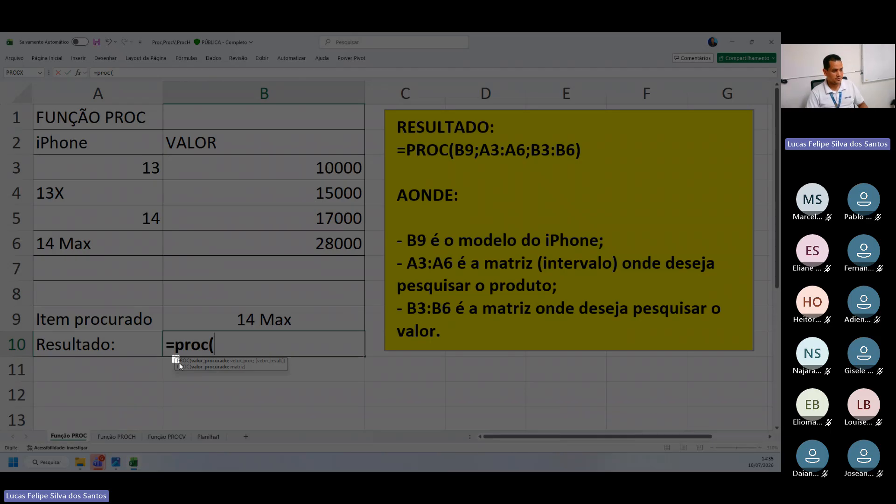
drag(179, 366, 293, 364)
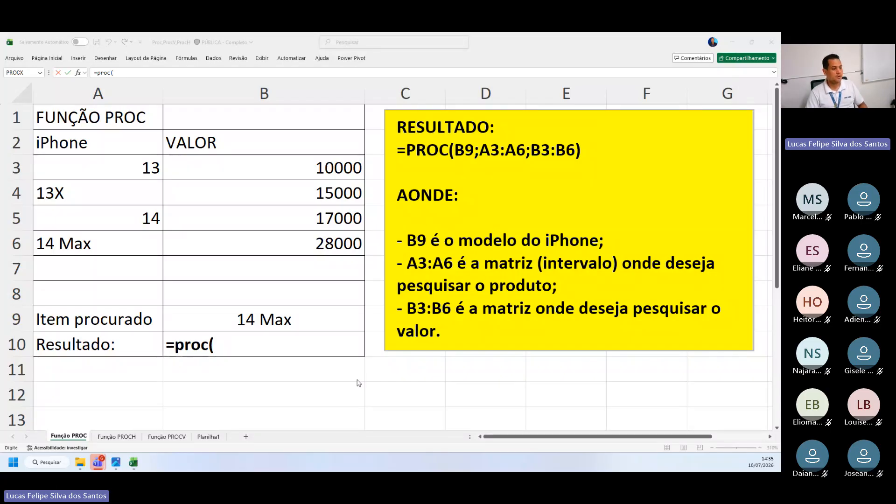
Resume the PROC formula in B10 and add cell B9 as the lookup value, followed by a semicolon
click(198, 345)
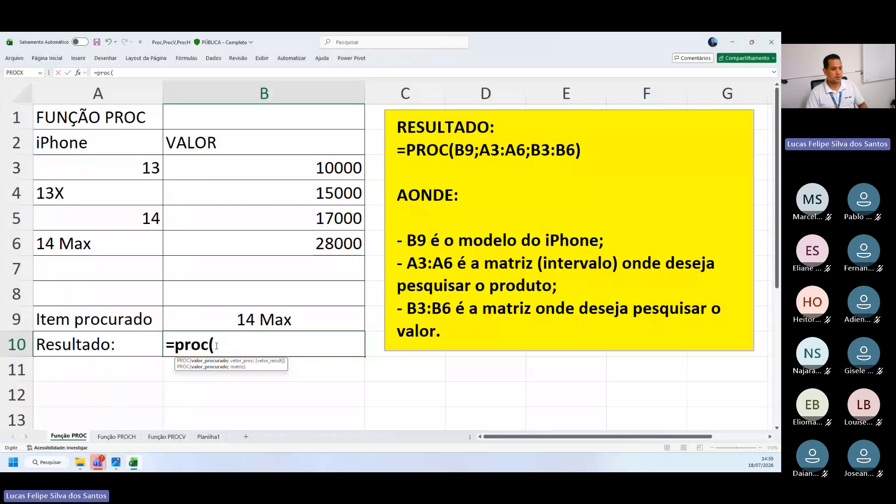
click(233, 320)
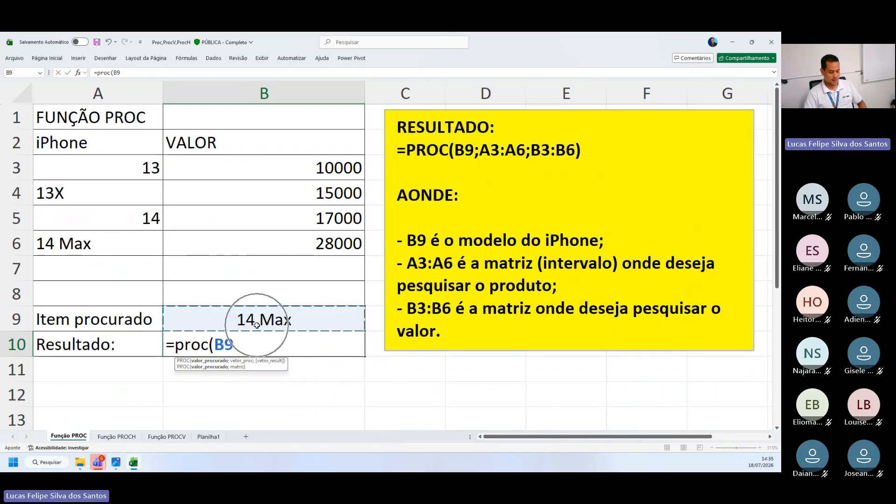
text(;)
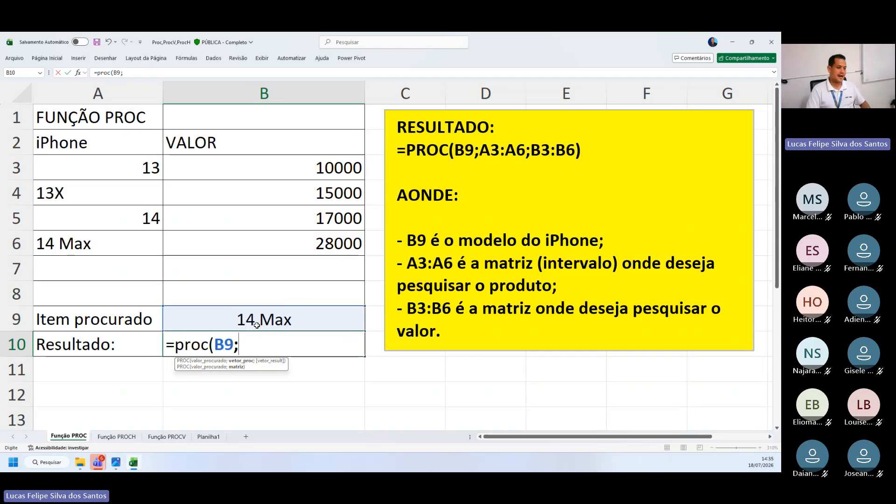
key(super)
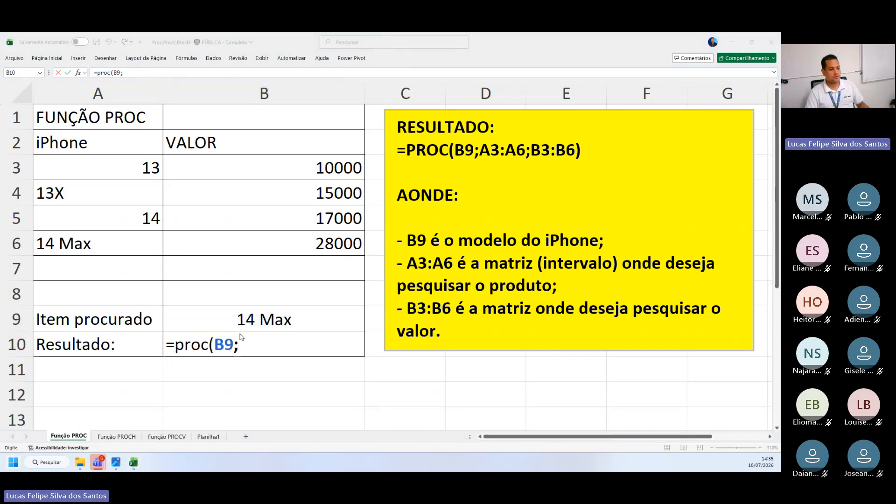
key(super)
key(ctrl)
key(ctrl)
key(ctrl)
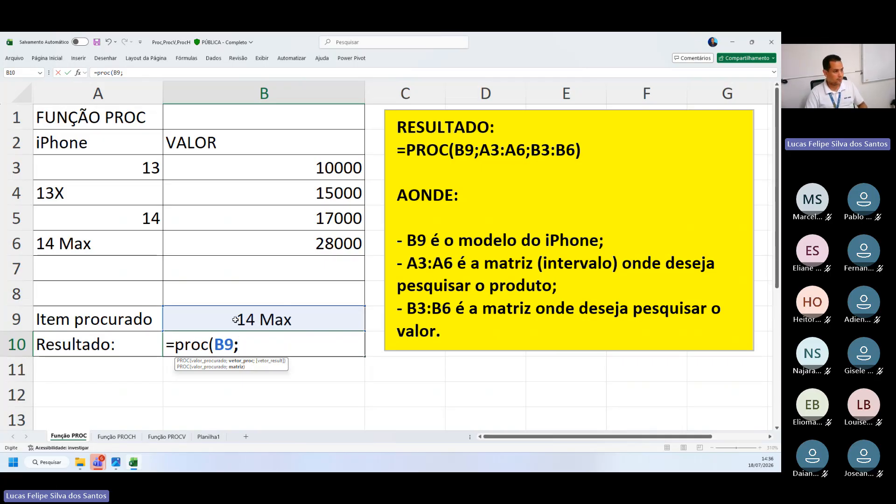
Add the model range A3:A6 as the lookup vector of the PROC formula, followed by a semicolon
click(103, 167)
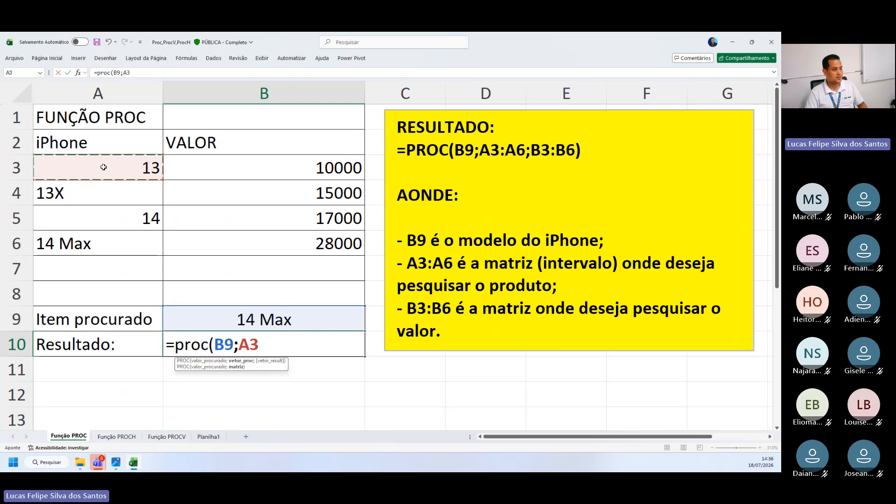
drag(103, 167, 81, 243)
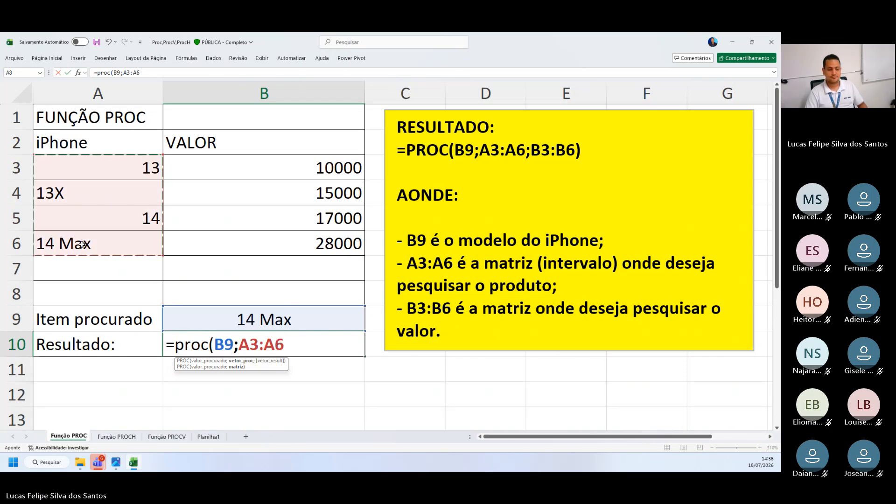
text(;)
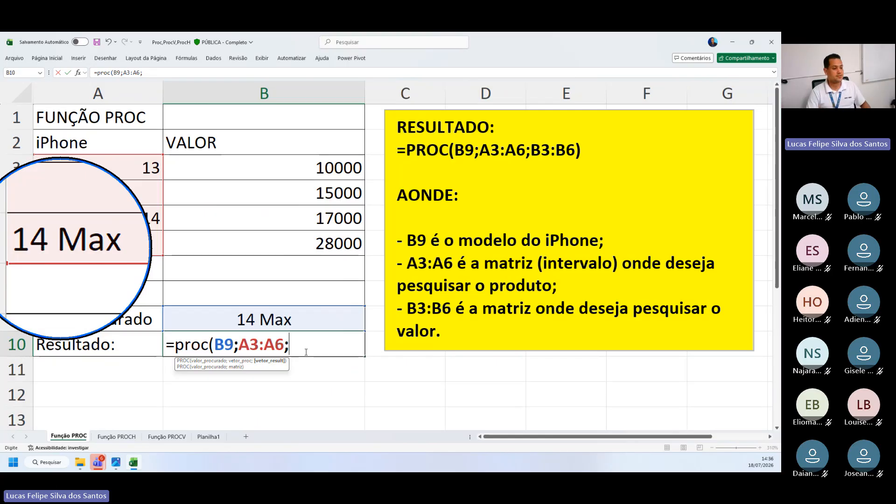
Add the price range B3:B6 as the result vector and close the PROC formula's parenthesis
click(247, 166)
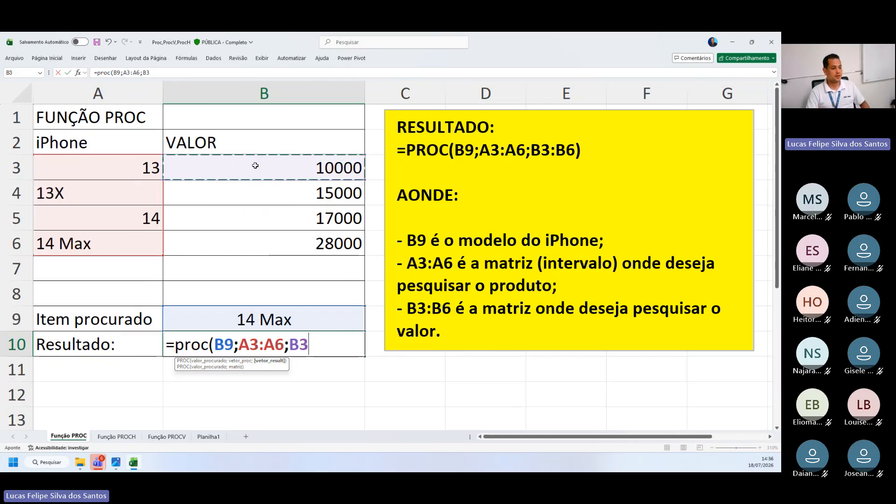
drag(255, 166, 256, 240)
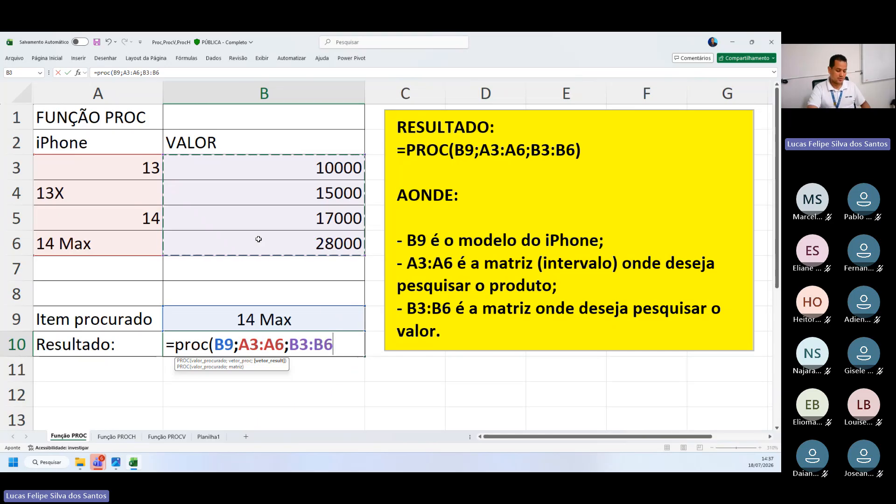
text())
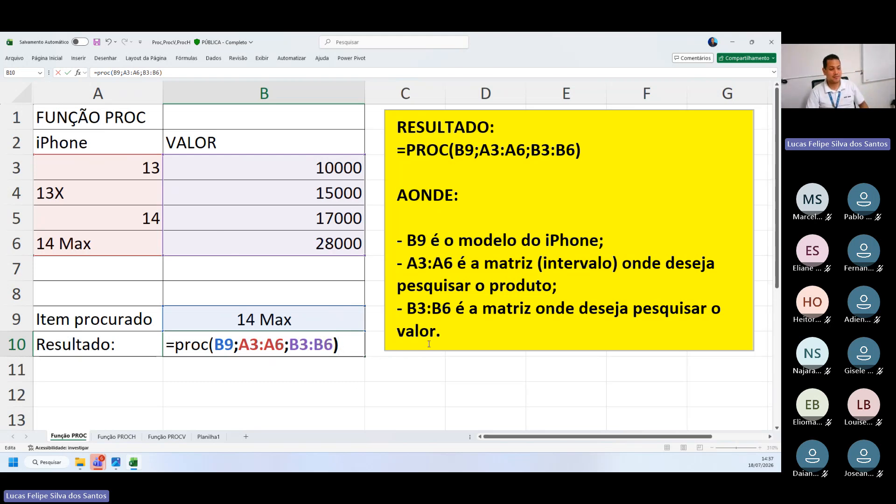
Select all text in the yellow explanation box and copy the range A1:B10, switching to the other window after each
drag(443, 337, 382, 118)
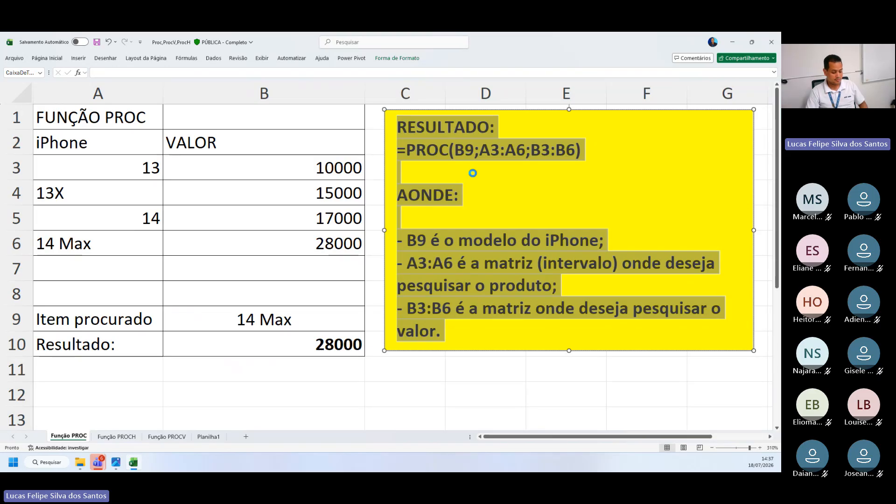
key(alt+Tab)
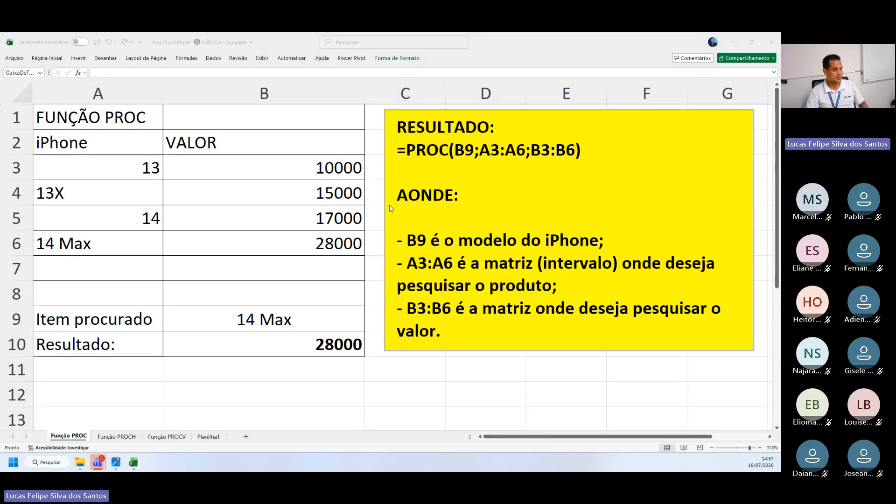
drag(98, 118, 282, 345)
key(ctrl+c)
key(alt+Tab)
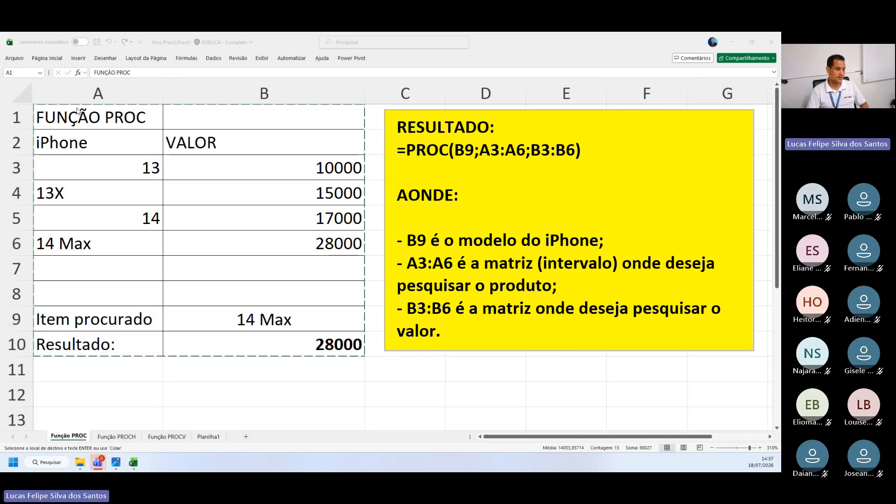
Open the PROC formula in B10 for review and close it without changes
double_click(245, 343)
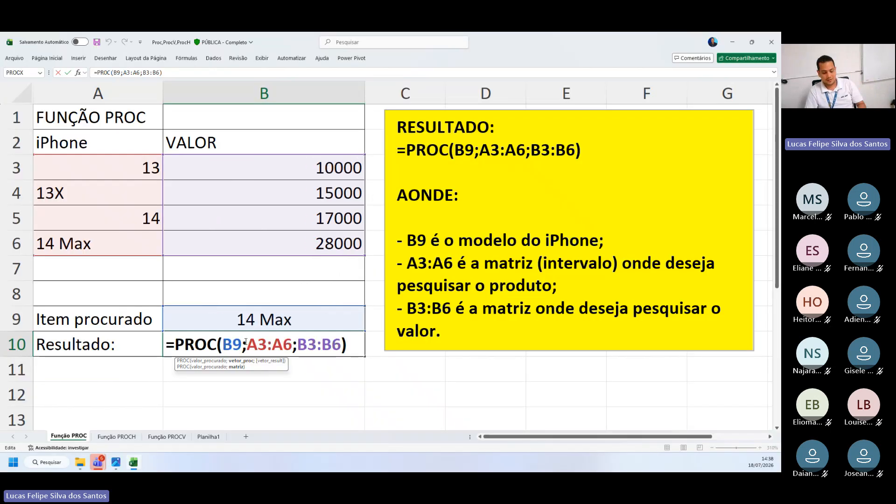
key(Return)
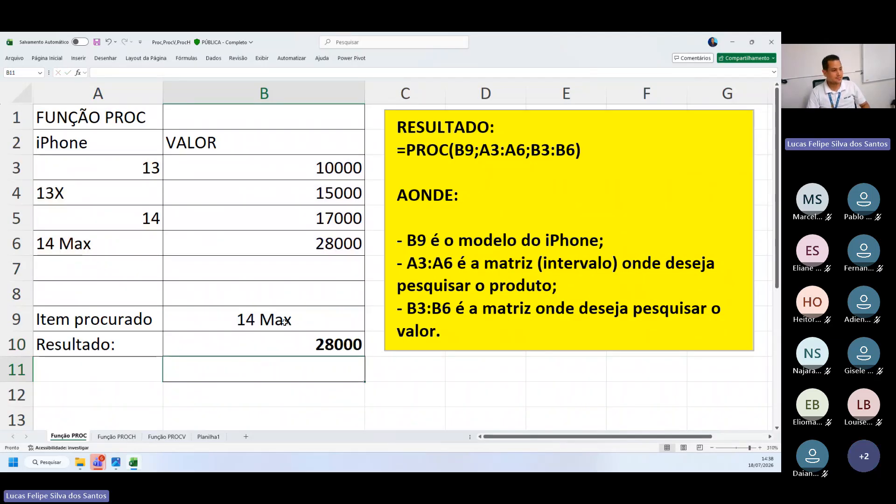
Test the PROC formula by entering 14, 13 and finally 13x as the lookup item in B9
double_click(284, 322)
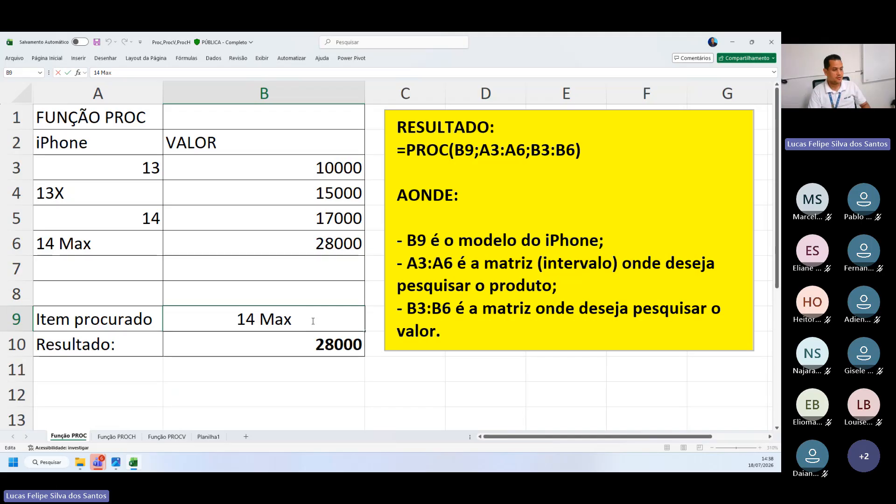
key(BackSpace)
key(BackSpace)
key(BackSpace)
key(BackSpace)
key(Return)
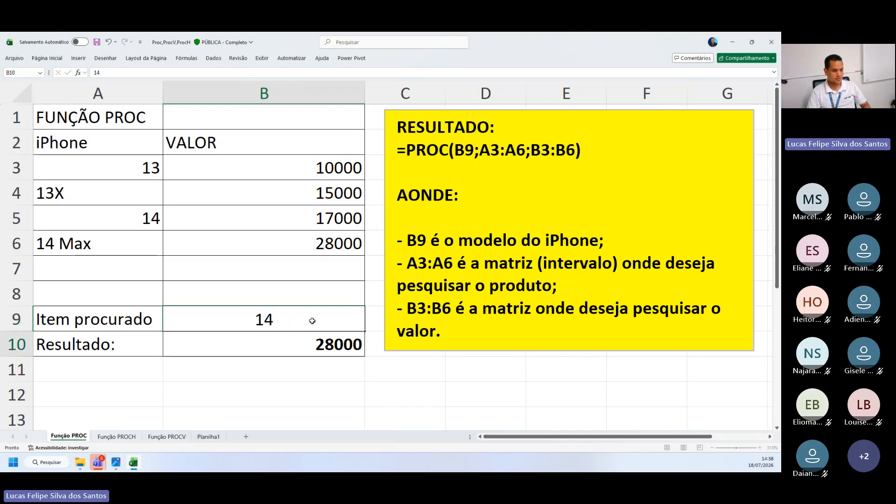
click(301, 311)
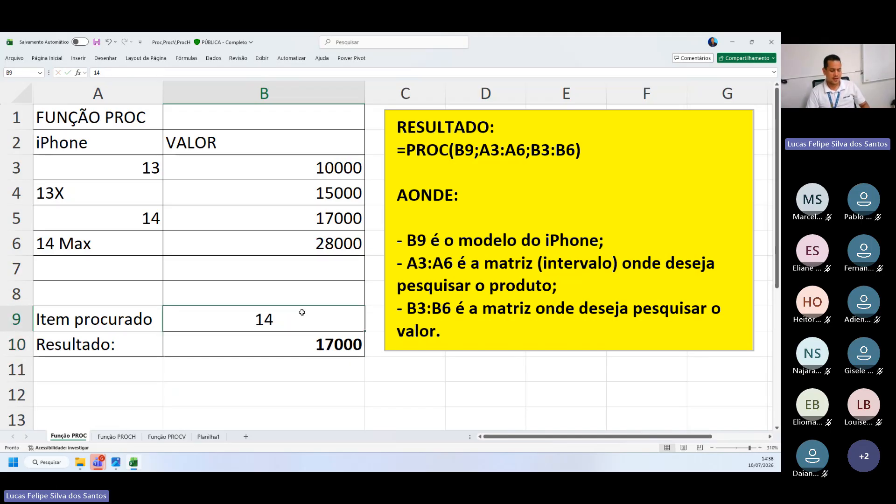
text(13)
key(Return)
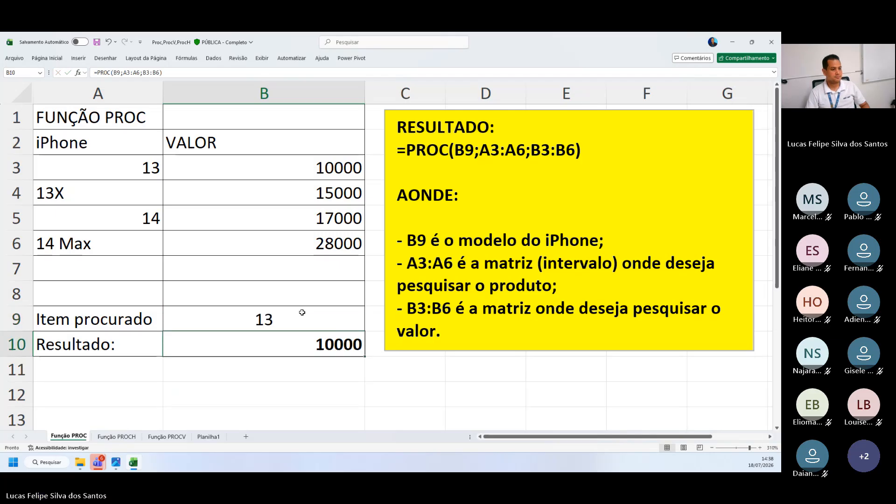
click(303, 312)
text(13)
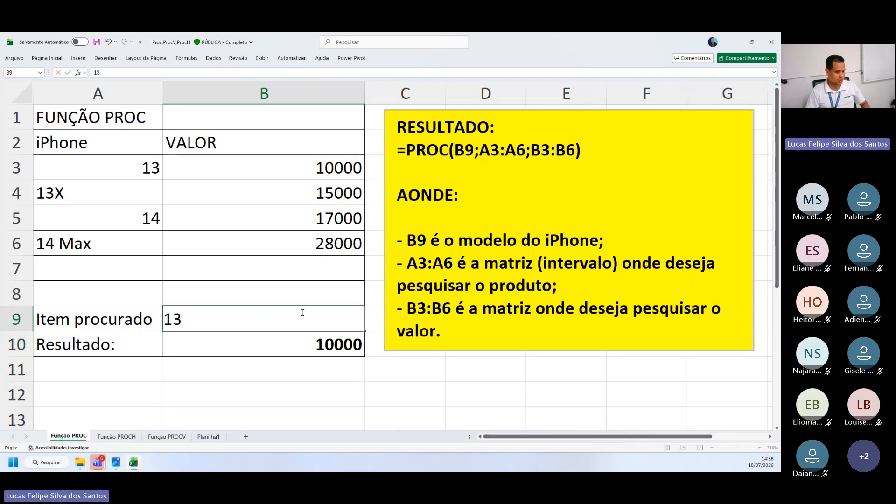
text(x)
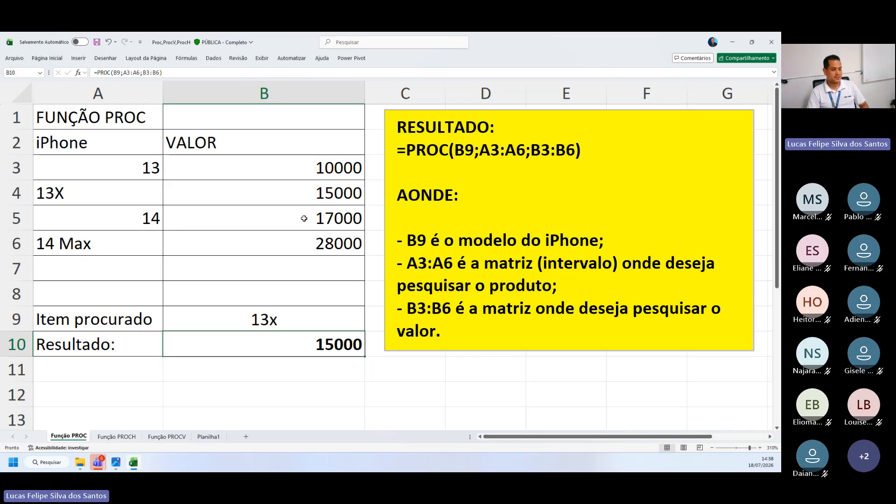
Open the PROC formula in B10 and examine how its first argument refers to the lookup item in B9
double_click(268, 346)
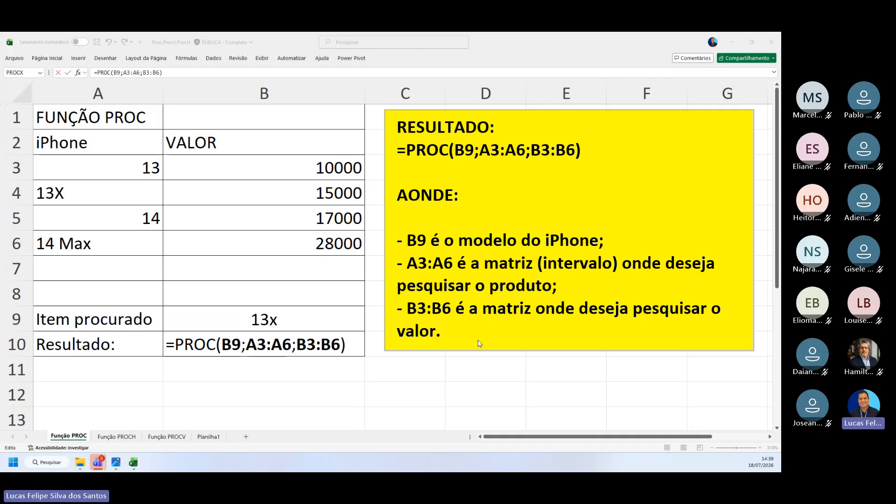
double_click(266, 344)
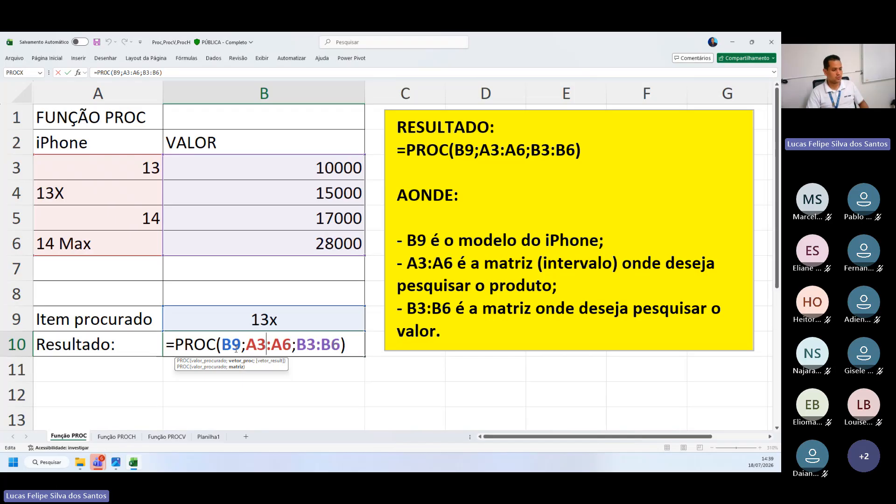
key(ctrl)
key(ctrl)
key(ctrl)
key(ctrl)
key(ctrl)
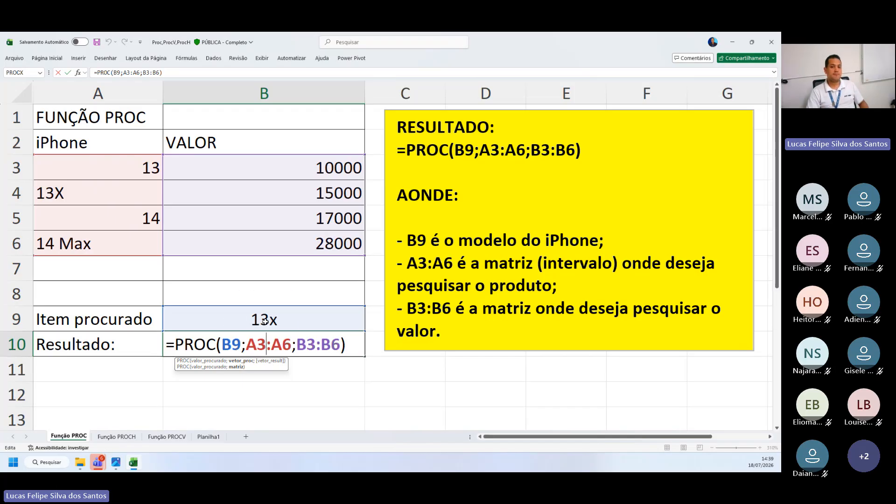
key(ctrl)
key(ctrl)
key(ctrl)
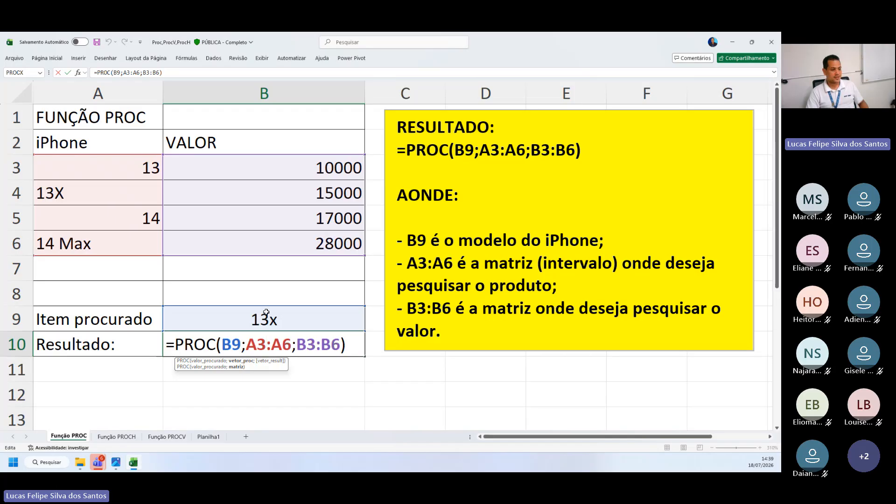
key(ctrl)
key(ctrl)
key(ctrl)
key(ctrl)
key(ctrl)
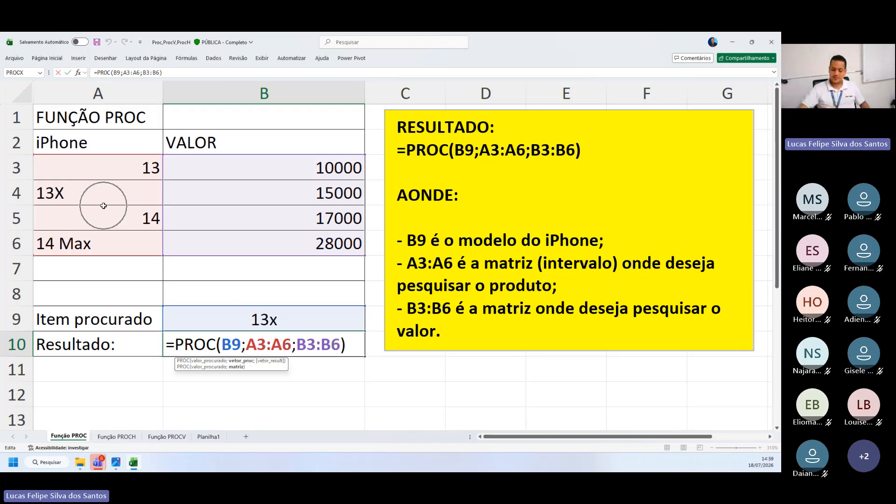
Examine the formula's lookup vector A3:A6 and its result vector B3:B6 in the table
key(ctrl)
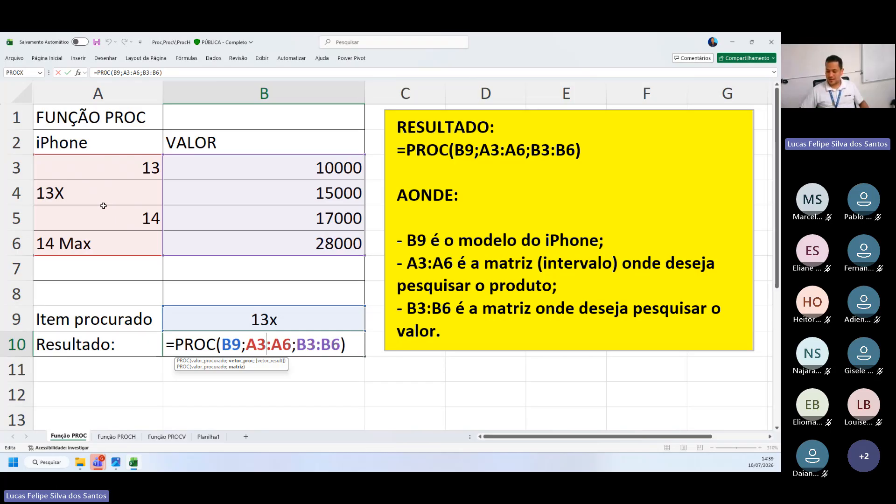
key(ctrl)
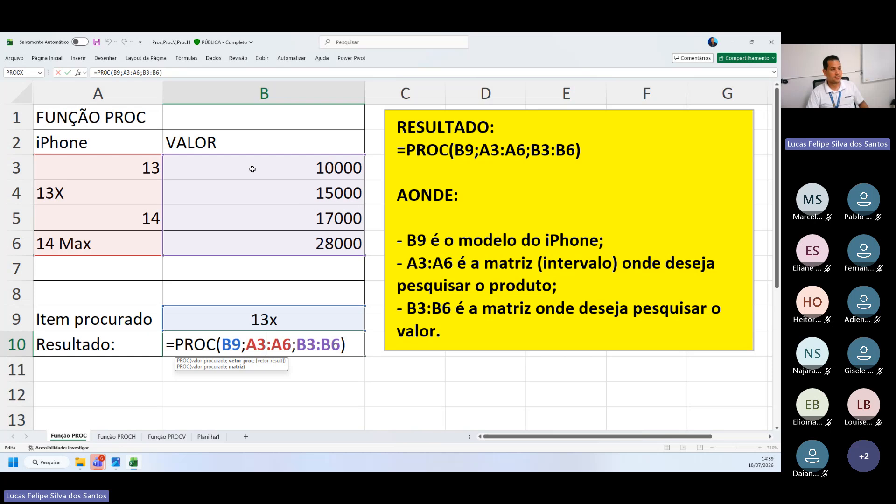
key(ctrl)
key(ctrl)
key(ctrl)
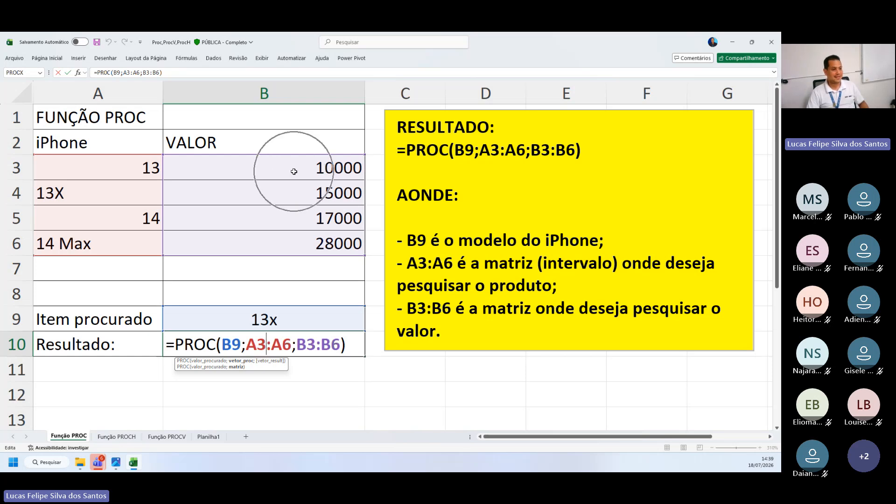
key(ctrl)
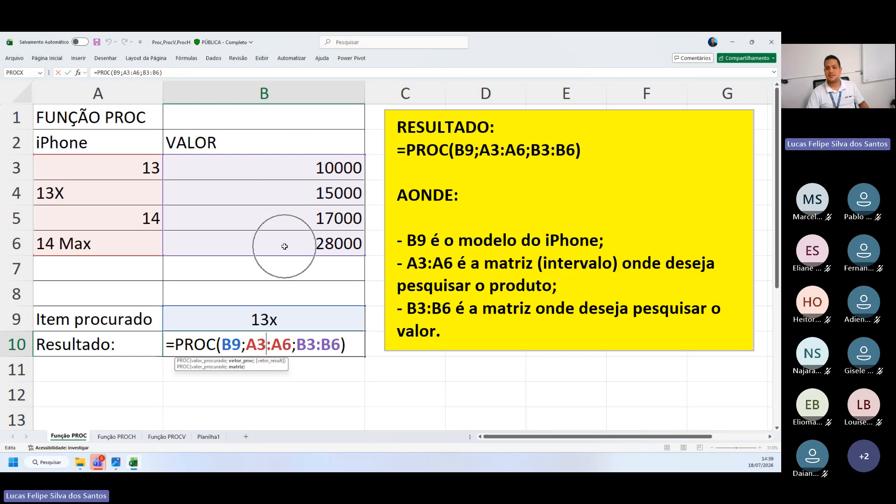
key(ctrl)
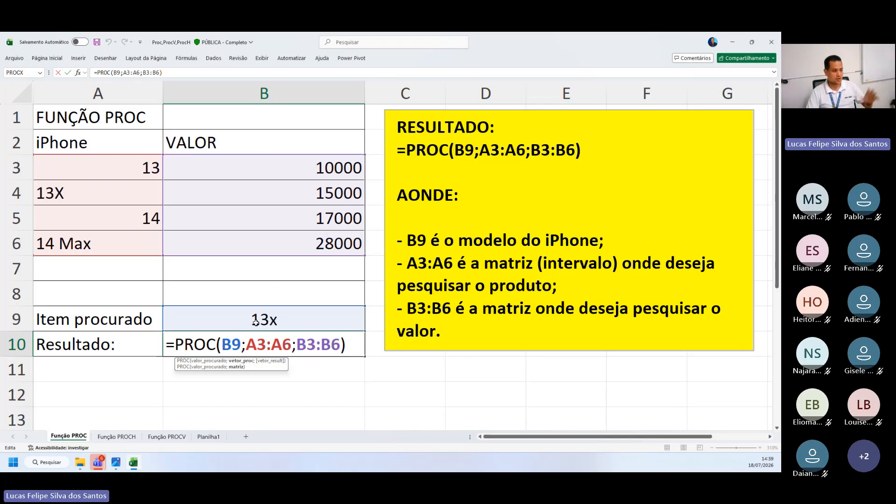
Trace item 13x from B9 to its row in the model list and its price, then close the formula unchanged
key(ctrl)
key(ctrl)
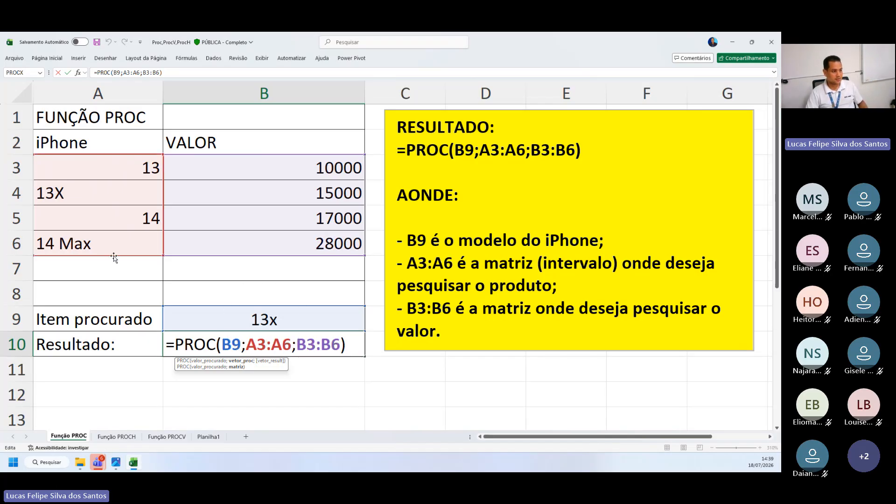
key(ctrl)
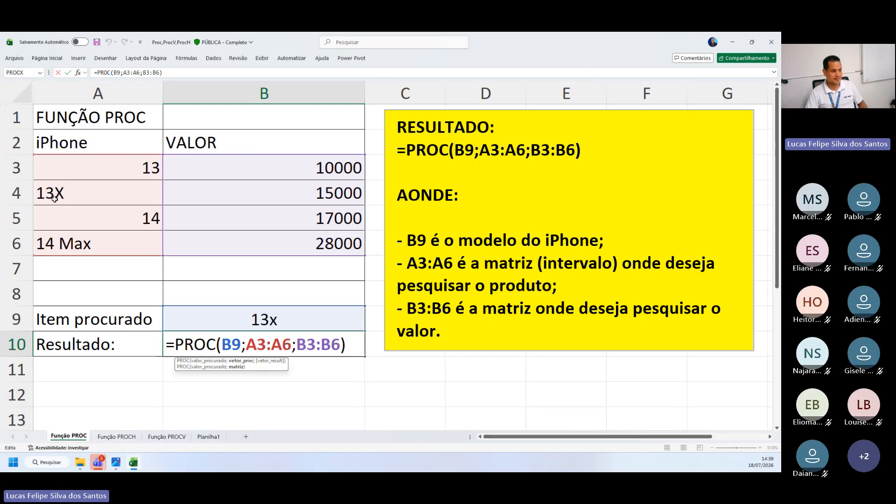
key(ctrl)
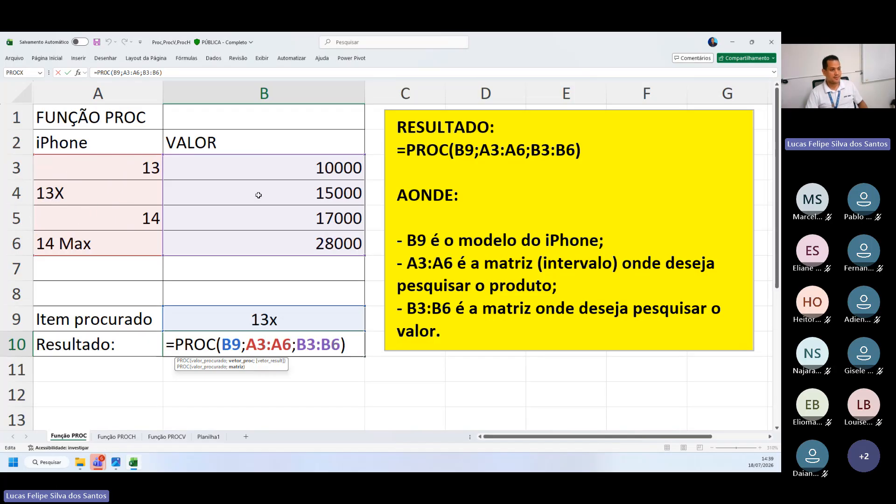
key(ctrl)
click(353, 352)
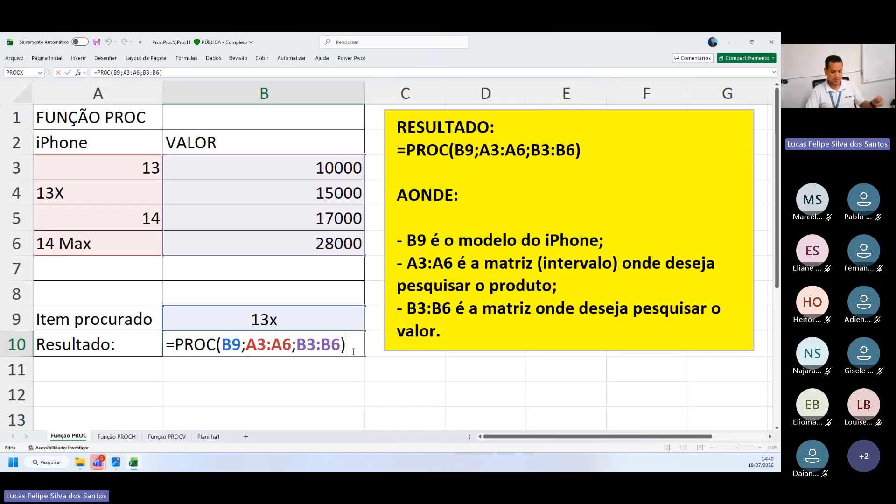
key(Return)
click(409, 370)
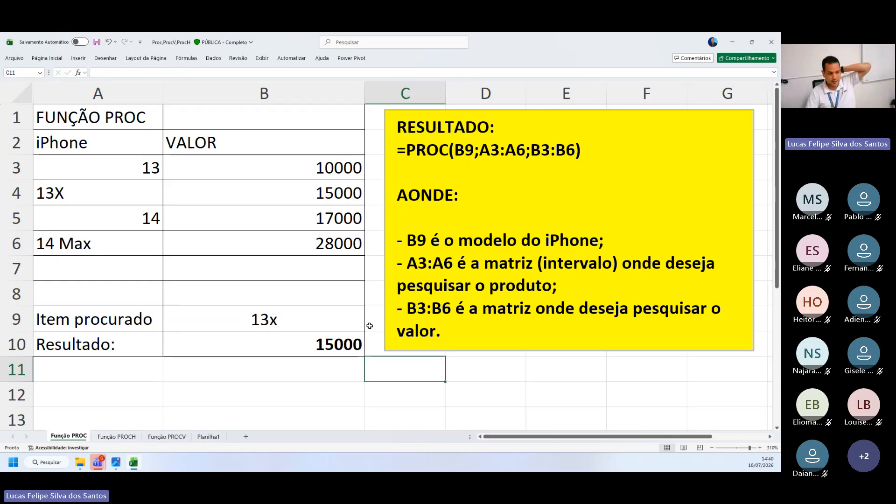
Reopen the PROC formula in B10 to show its arguments, placing the cursor at its end
click(224, 340)
double_click(224, 340)
click(347, 350)
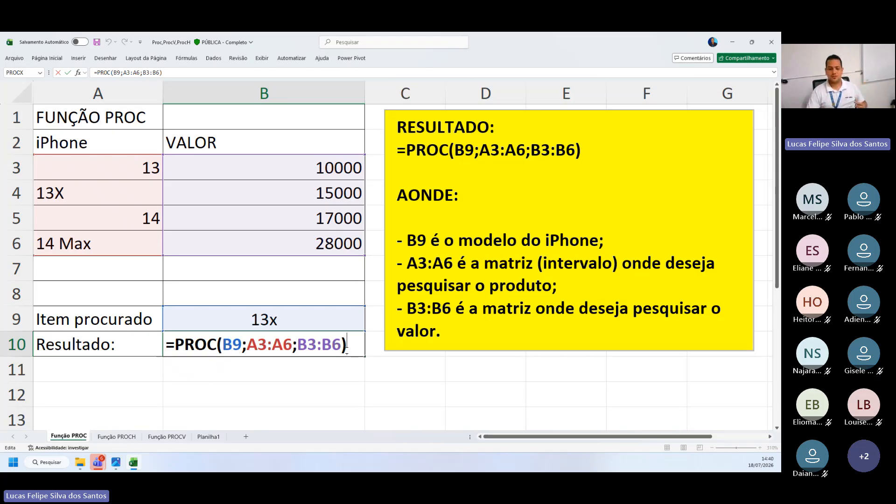
Check the course meeting chat in Teams, minimize it and return to the Excel workbook
click(97, 462)
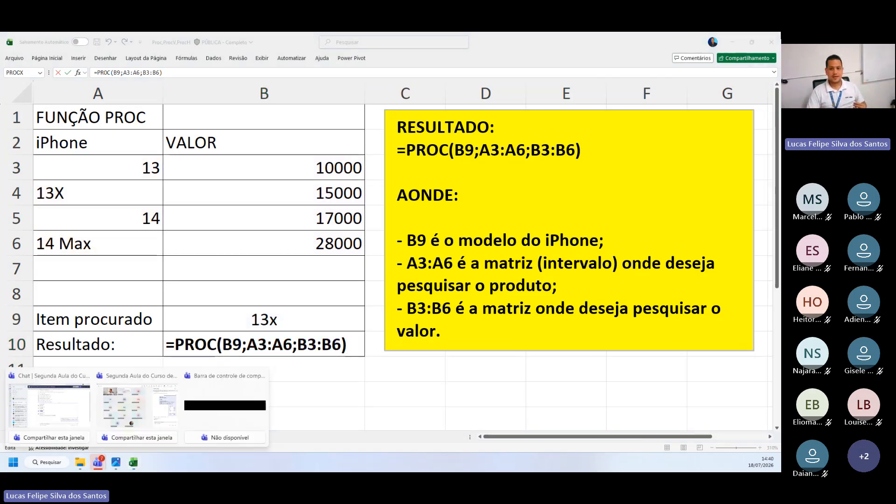
click(151, 396)
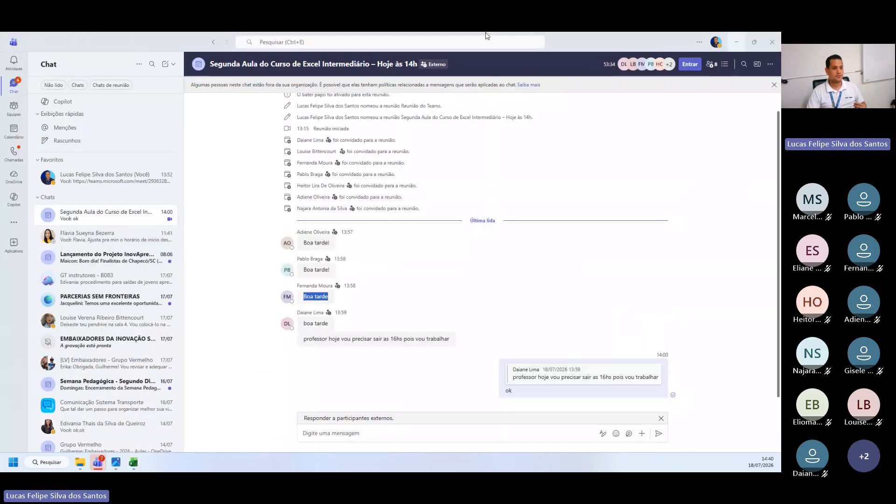
click(736, 42)
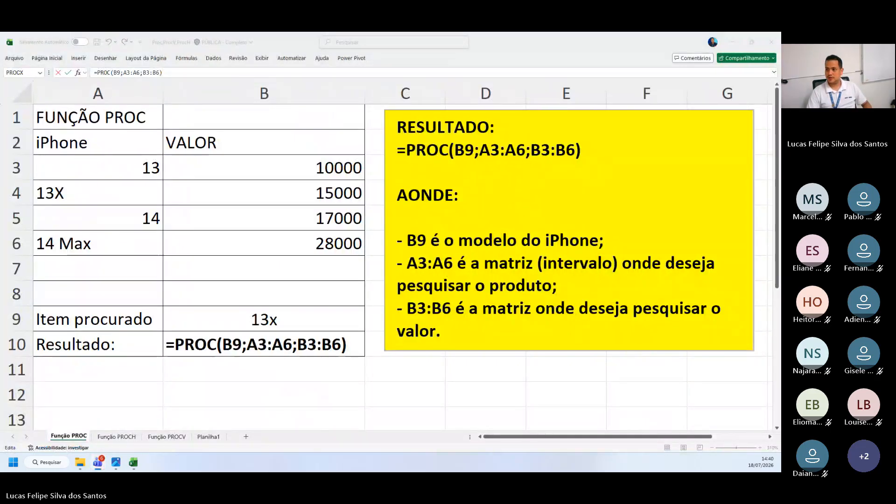
key(alt+Tab)
key(alt+Tab)
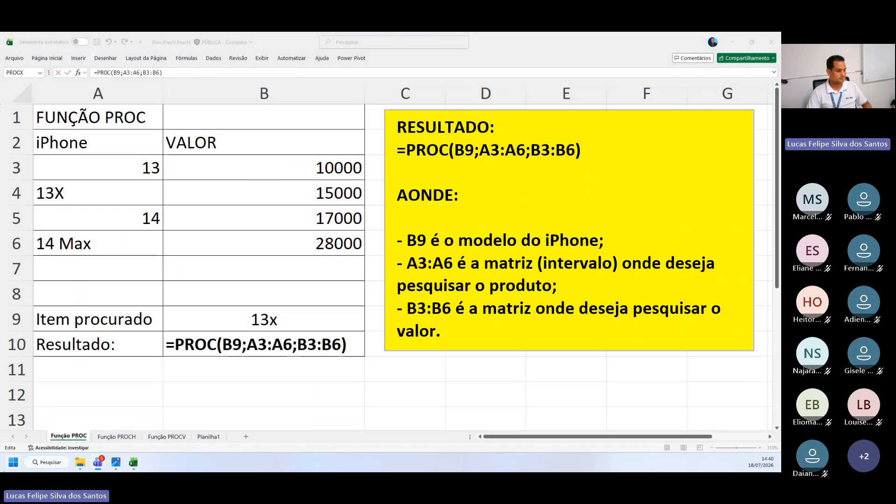
key(alt+Tab)
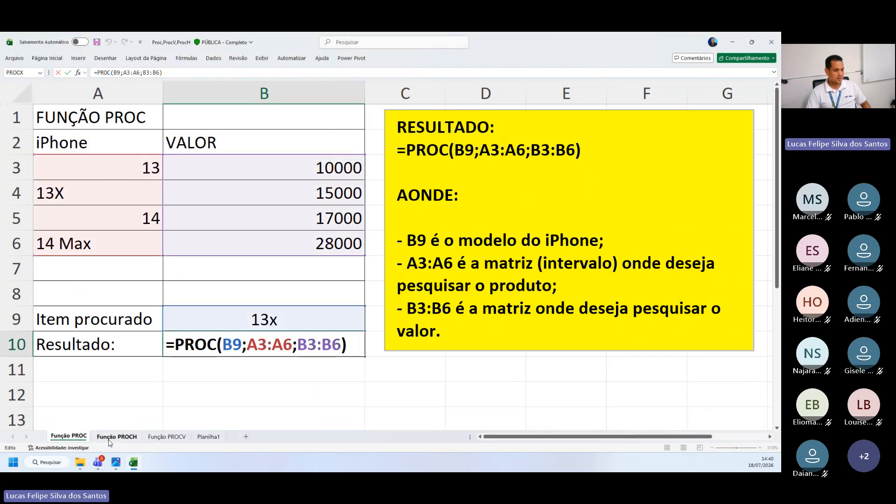
Close the PROC formula, open the Função PROCH sheet and clear the existing formula from B10
key(Return)
click(117, 436)
click(151, 270)
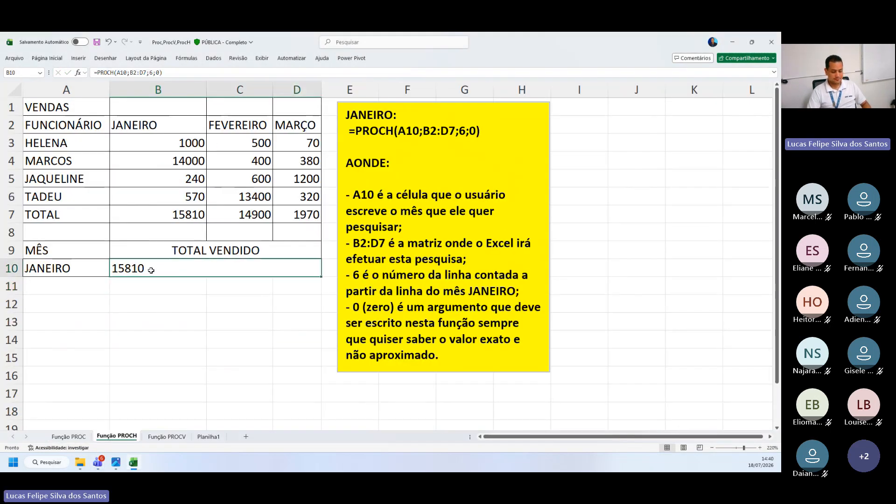
key(Delete)
Select all the explanatory text in the yellow PROCH note and switch to the other open window
click(331, 208)
drag(346, 114, 523, 359)
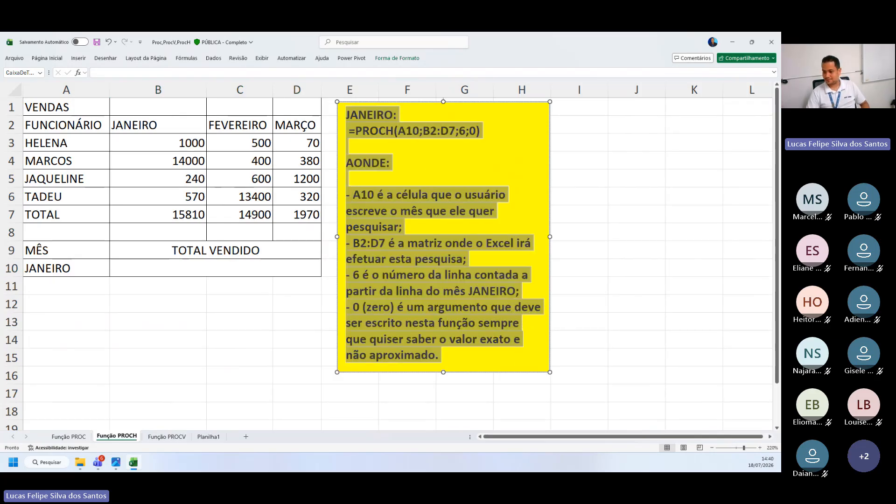
key(alt+Tab)
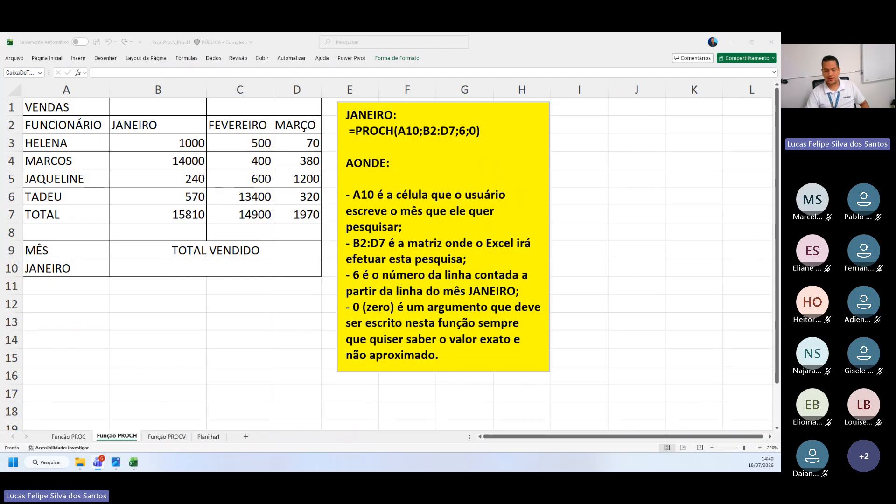
Copy the sales table A1:D10 and paste it back starting at A1
click(40, 126)
drag(70, 108, 295, 269)
key(ctrl+c)
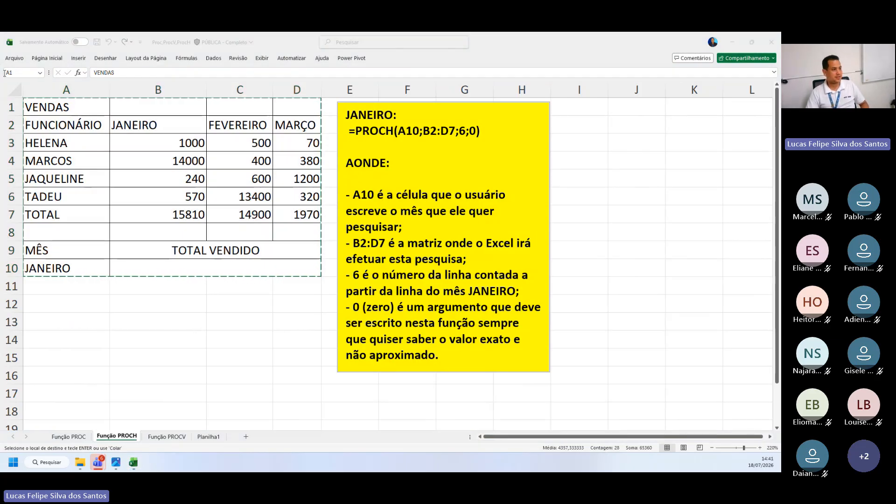
click(82, 105)
key(ctrl+v)
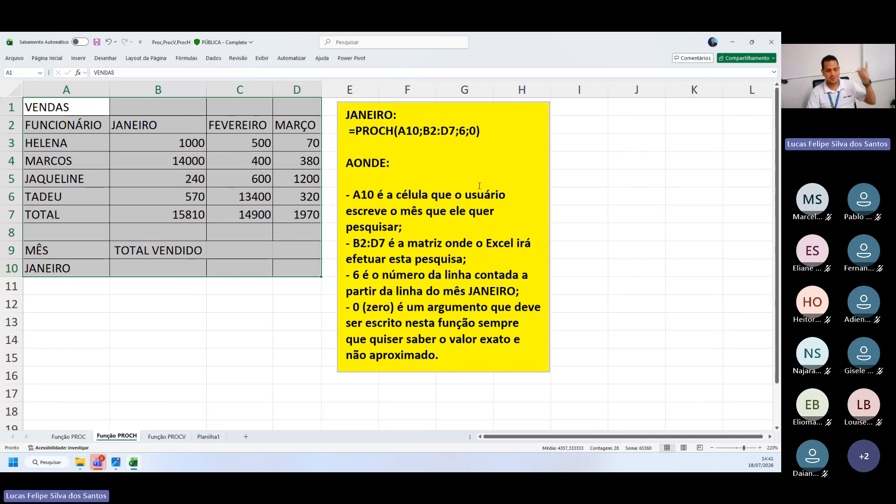
Enlarge the sheet to 260% and highlight the letter H of PROCH in the yellow note's formula
click(649, 196)
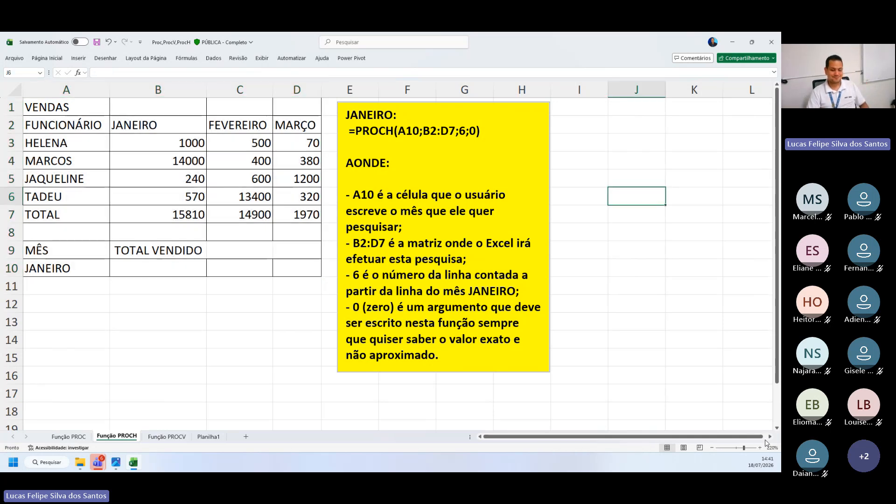
click(760, 447)
click(760, 447)
click(760, 447)
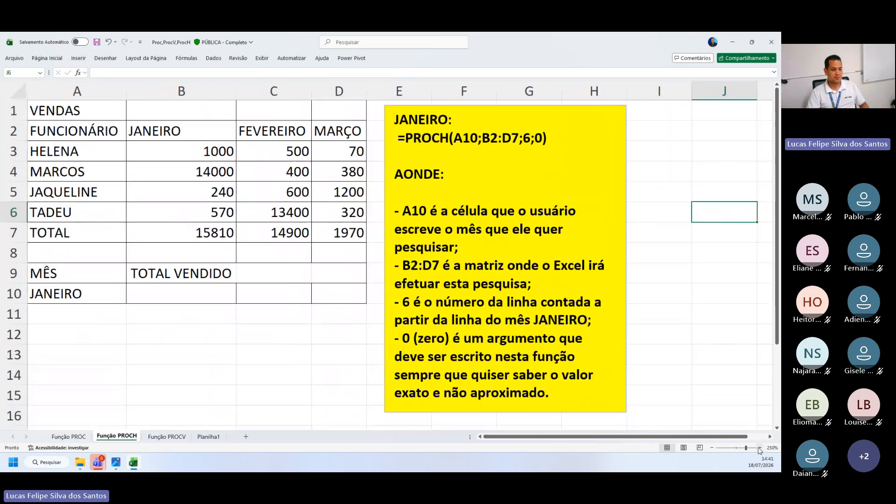
click(761, 447)
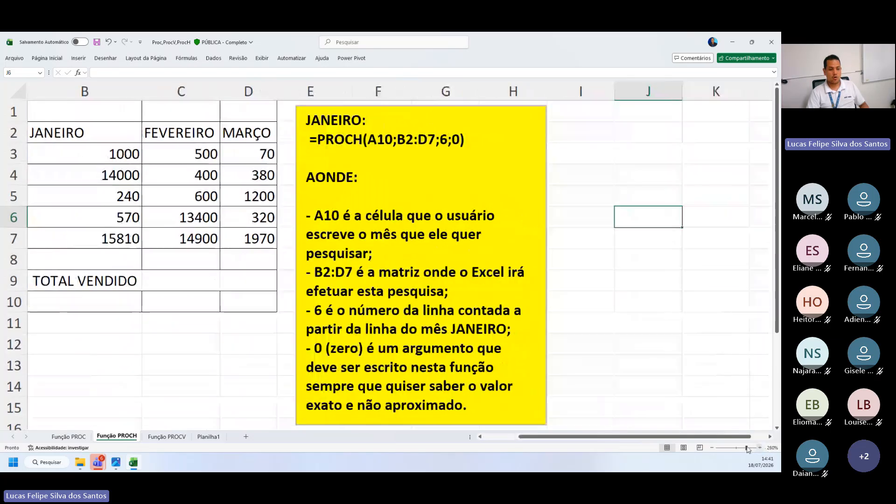
scroll(466, 219, left, 3)
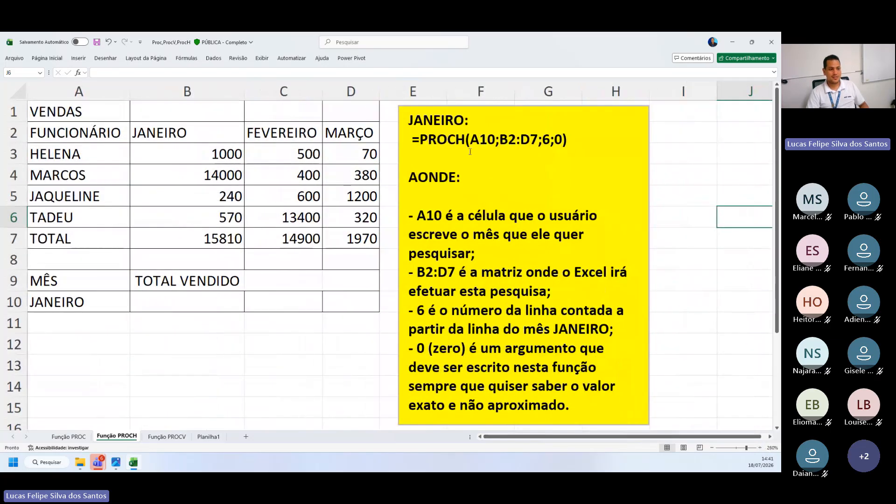
drag(456, 139, 465, 139)
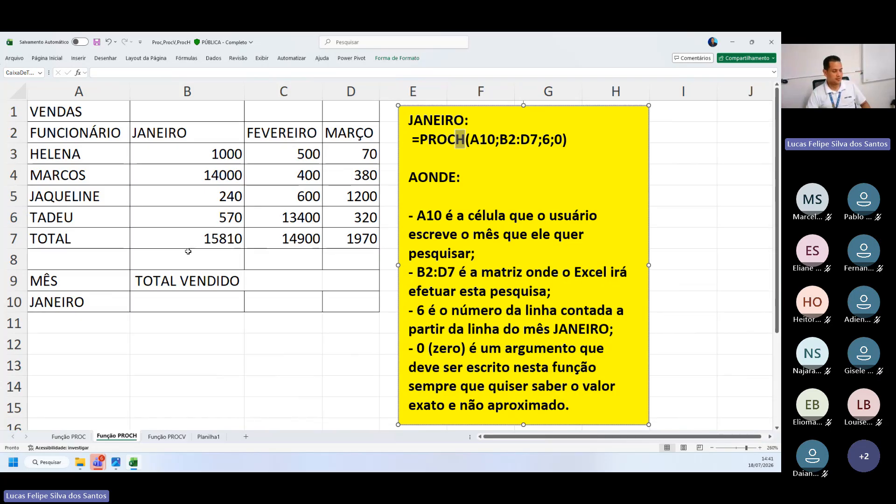
Examine the TOTAL row and the employee rows of the sales table horizontally, one row at a time
drag(110, 242, 362, 237)
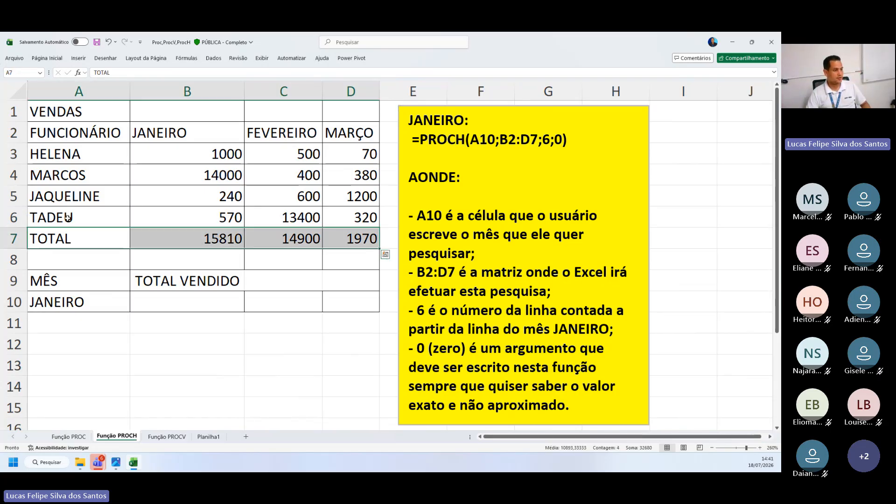
drag(42, 215, 362, 218)
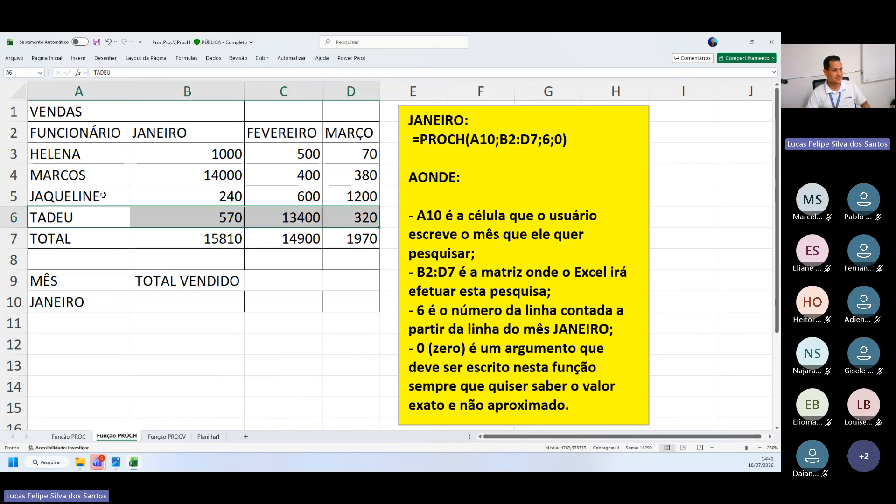
drag(100, 196, 354, 196)
click(114, 183)
drag(113, 182, 369, 176)
drag(118, 161, 328, 156)
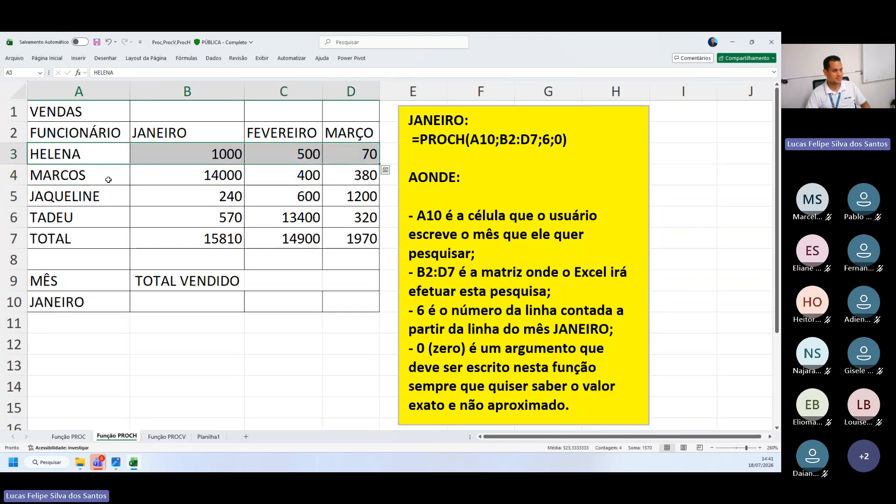
drag(106, 178, 355, 177)
drag(85, 217, 366, 218)
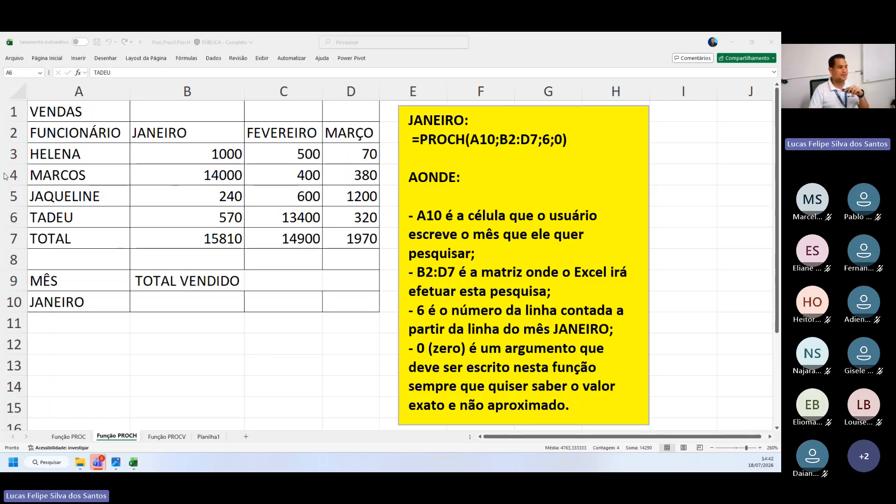
Examine the VENDAS title, the FUNCIONÁRIO column A2:A7 and the month headers JANEIRO, FEVEREIRO and MARÇO
click(85, 134)
click(70, 135)
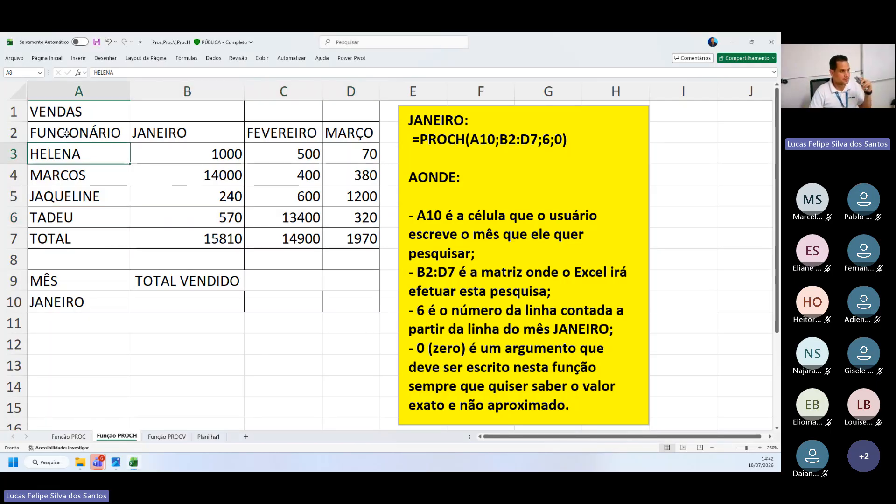
click(75, 113)
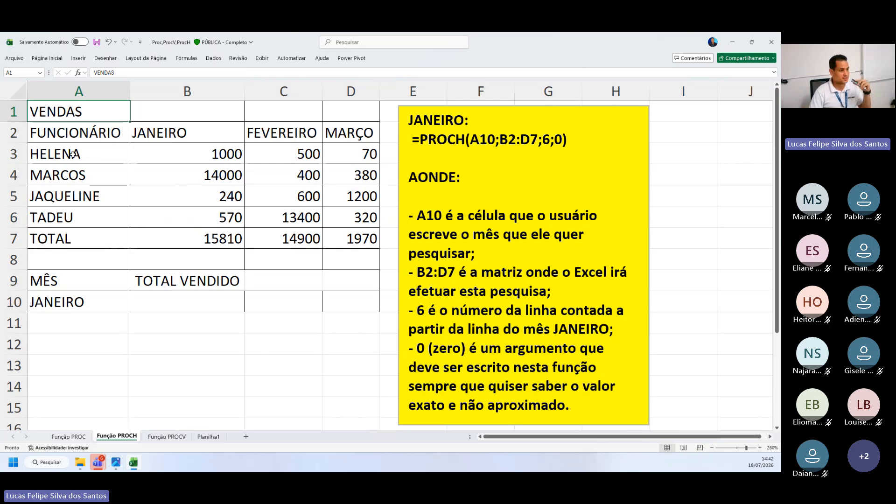
drag(72, 136, 79, 239)
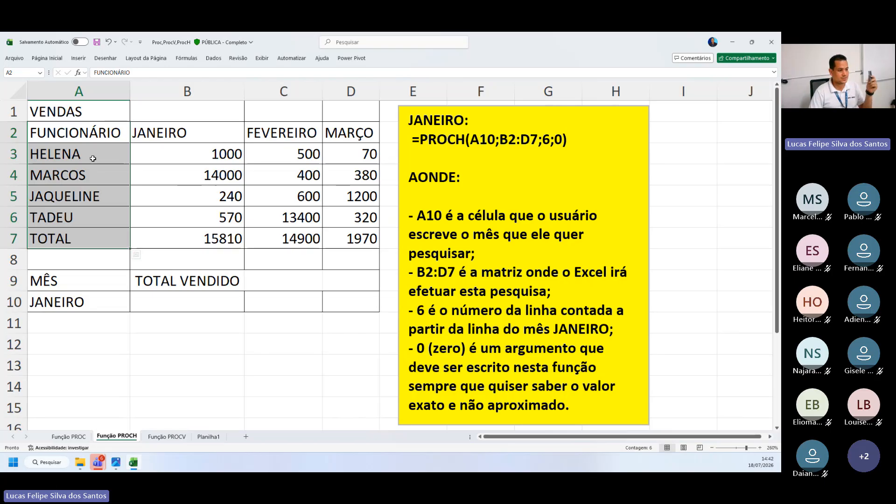
click(172, 135)
click(298, 136)
click(334, 133)
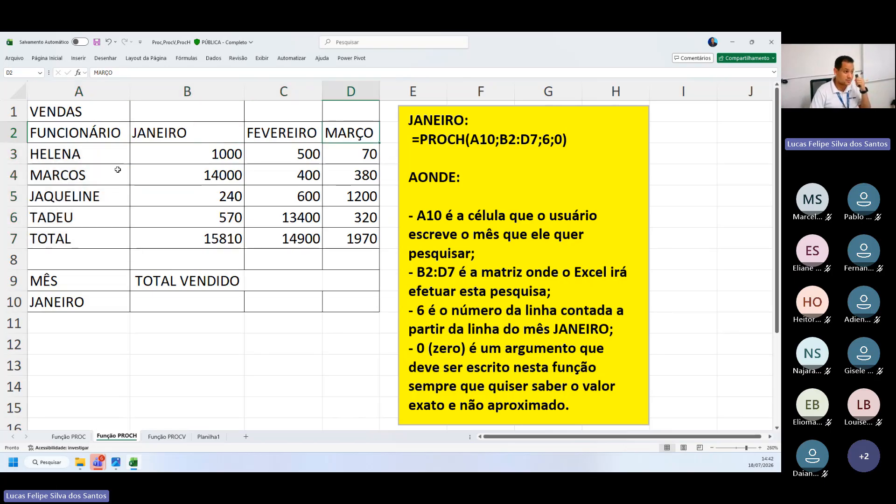
Trace the header, employee and TOTAL rows across the month columns to review how the table reads by row
drag(91, 160, 285, 157)
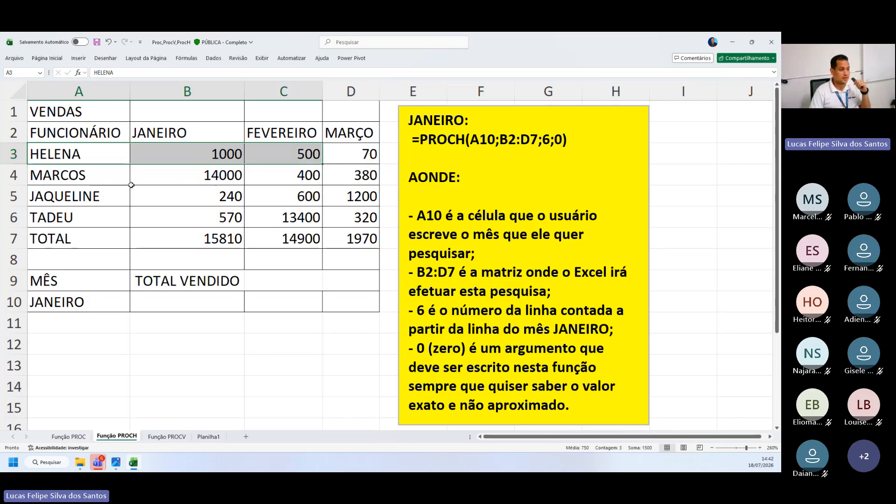
drag(104, 184, 355, 176)
drag(69, 204, 311, 207)
drag(108, 246, 345, 241)
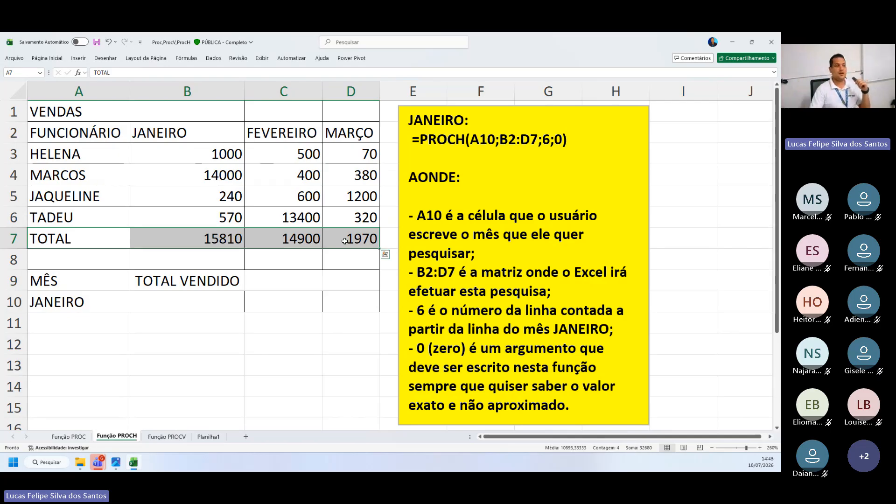
drag(109, 139, 355, 133)
drag(82, 158, 364, 154)
drag(121, 180, 369, 174)
drag(114, 201, 354, 196)
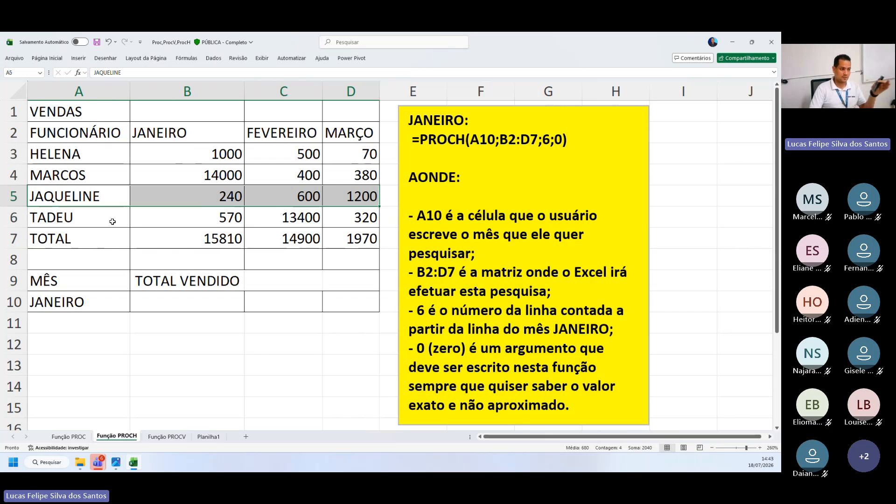
drag(112, 220, 355, 196)
click(280, 345)
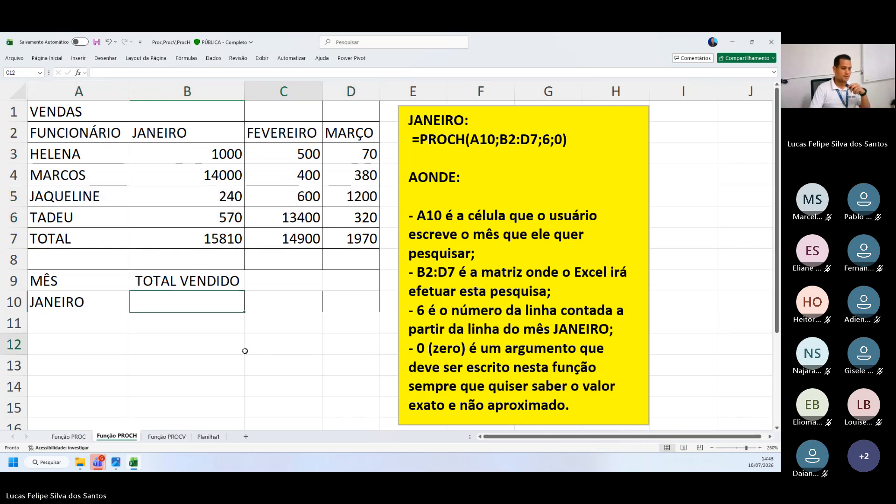
Examine the lookup block's MÊS and TOTAL VENDIDO headings, the month in A10 and the table's TOTAL row
click(140, 301)
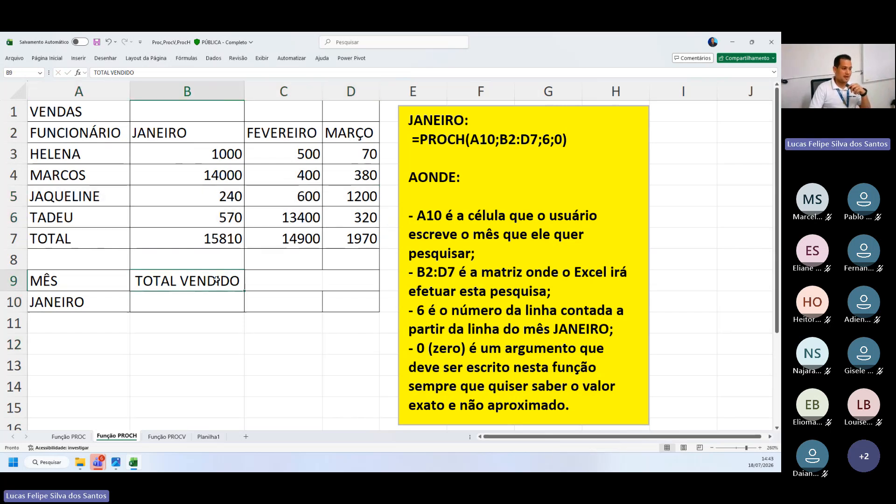
click(111, 281)
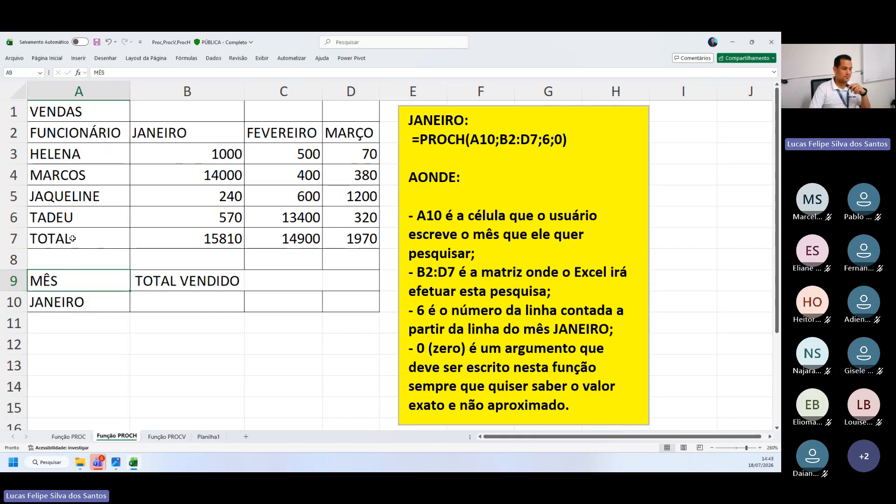
drag(80, 282, 171, 283)
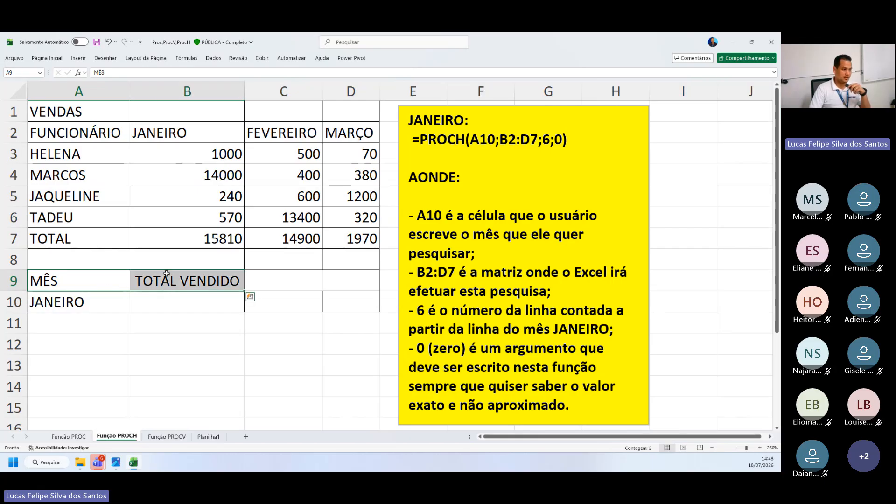
drag(88, 287, 90, 304)
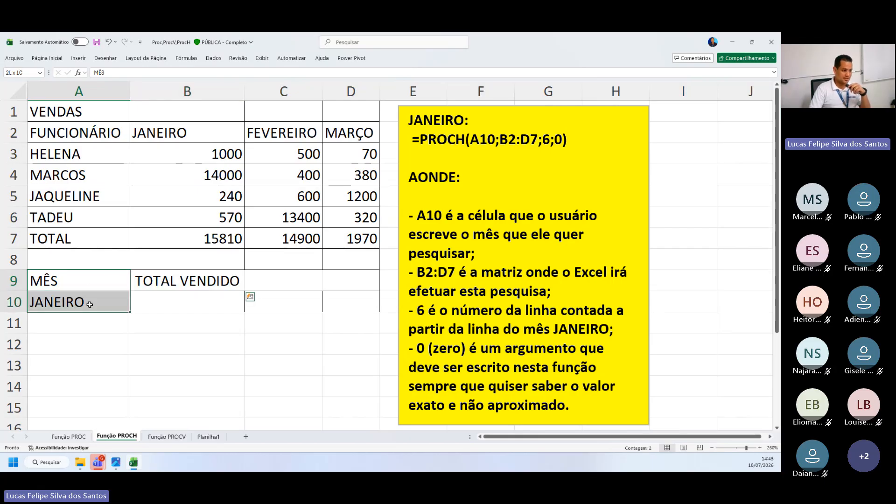
drag(112, 421, 106, 409)
click(81, 305)
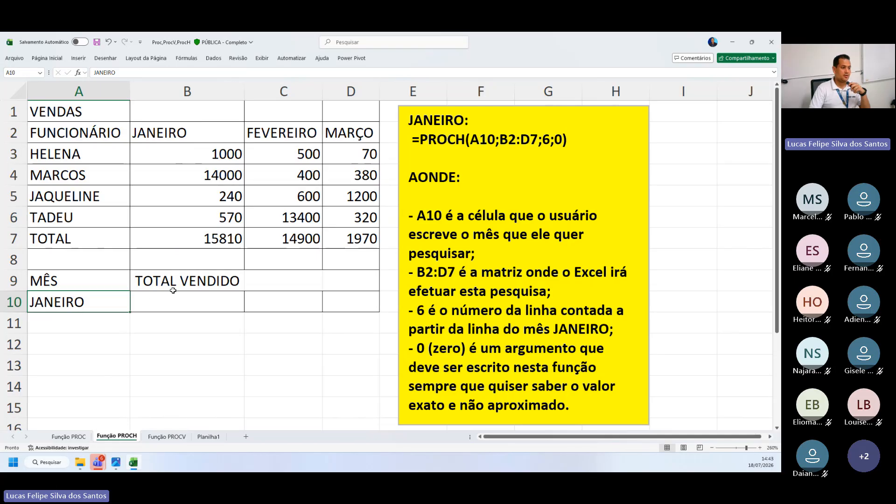
click(175, 284)
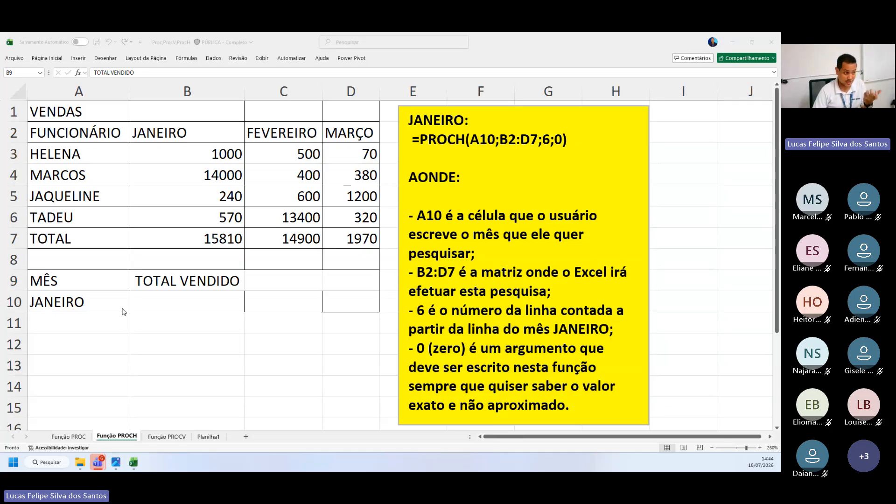
drag(98, 237, 280, 238)
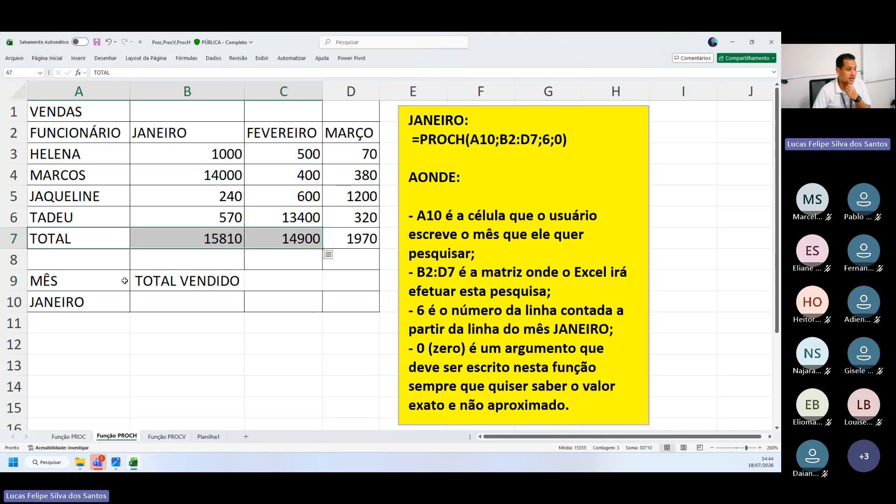
Start a PROCH formula in cell B10, under TOTAL VENDIDO
click(172, 300)
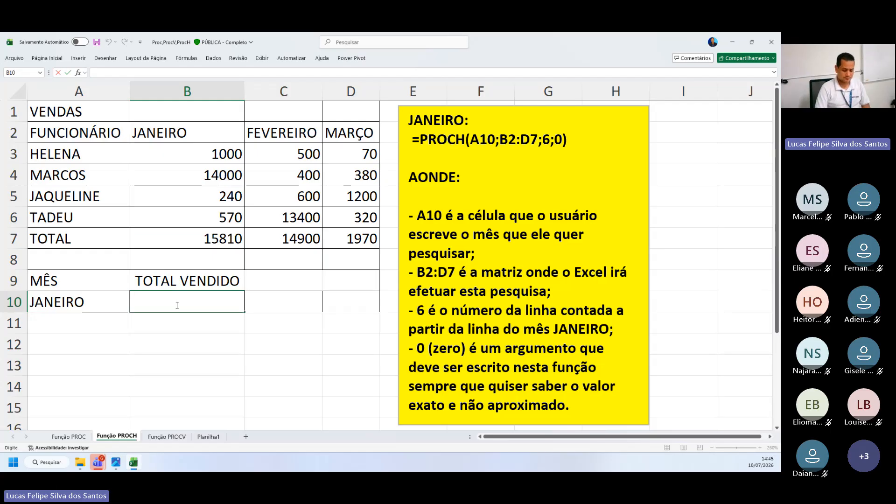
text(p)
key(BackSpace)
text(=)
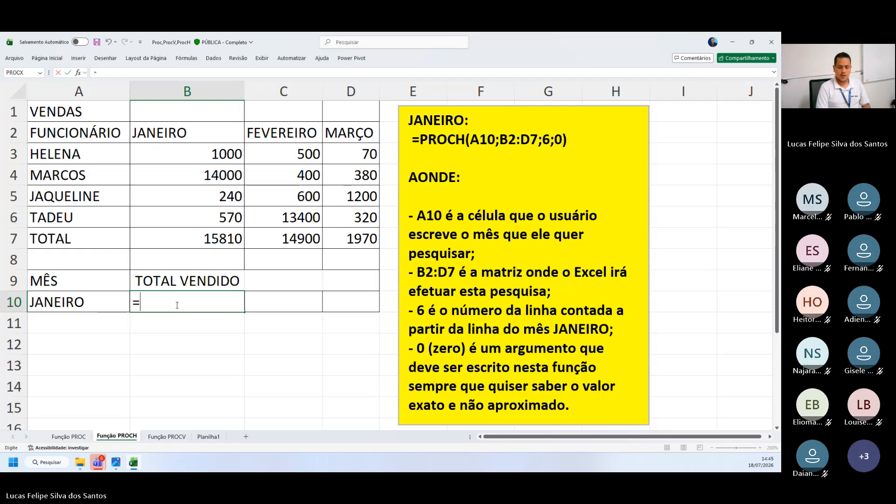
text(proc)
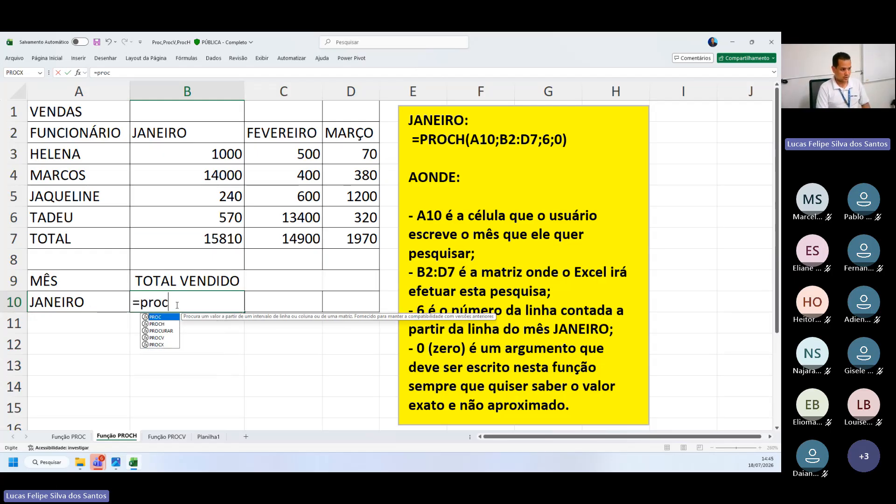
key(BackSpace)
text(v)
key(BackSpace)
text(c)
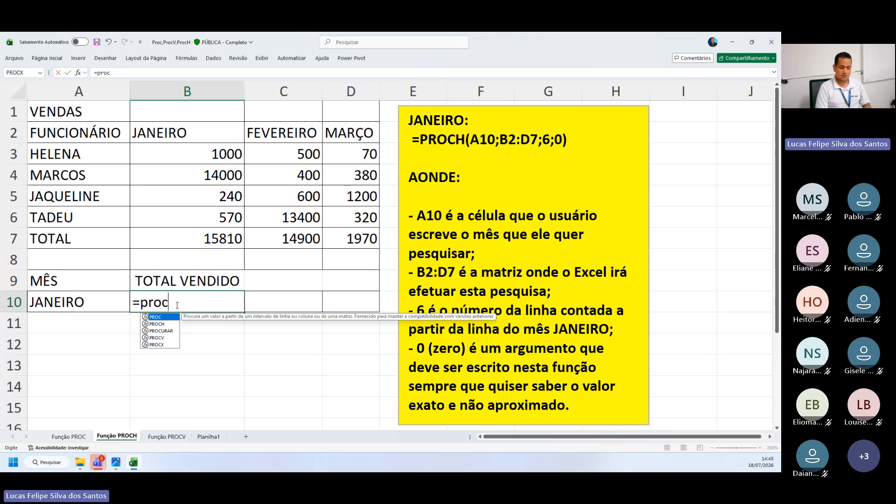
text(h)
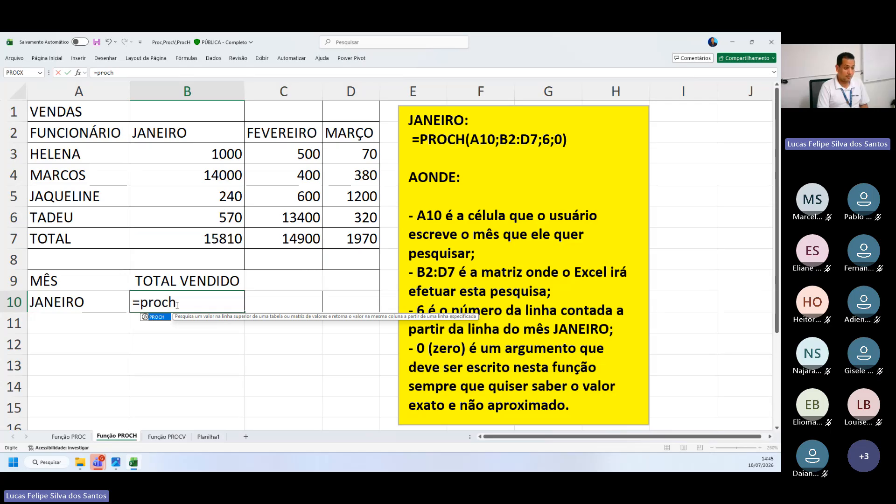
text(()
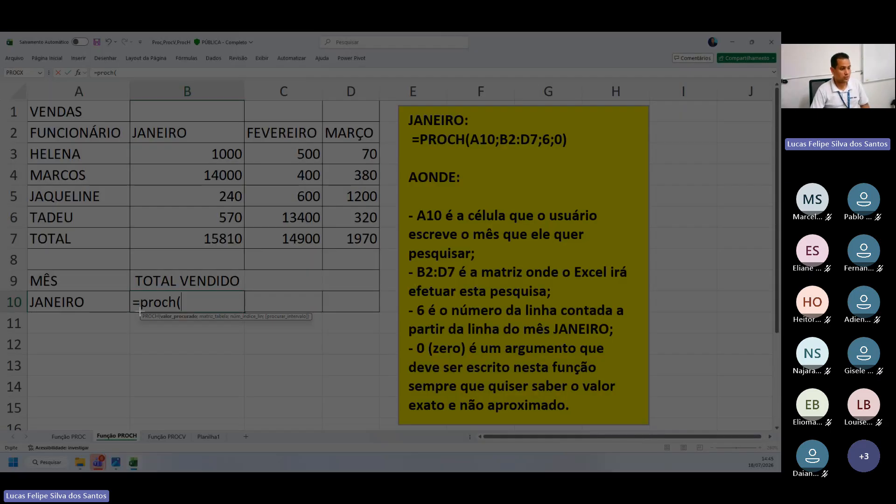
Set A10 as the PROCH lookup value and B2:D7 as its table range
drag(139, 311, 326, 322)
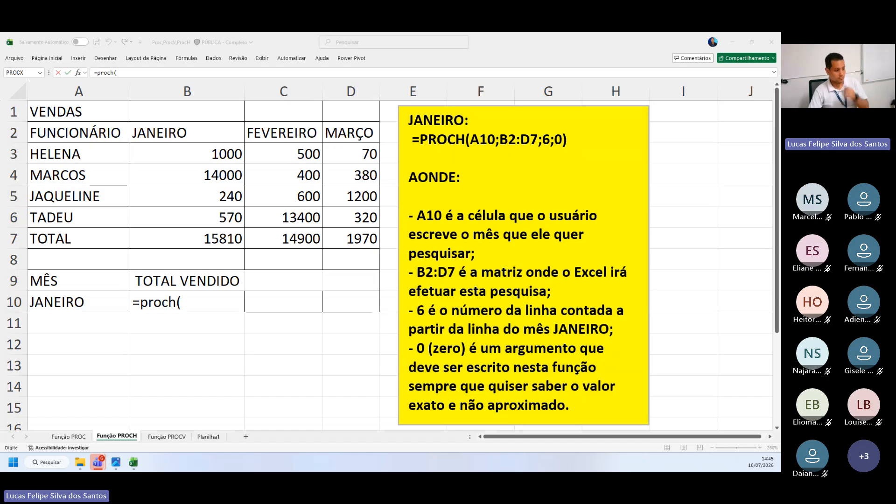
click(88, 303)
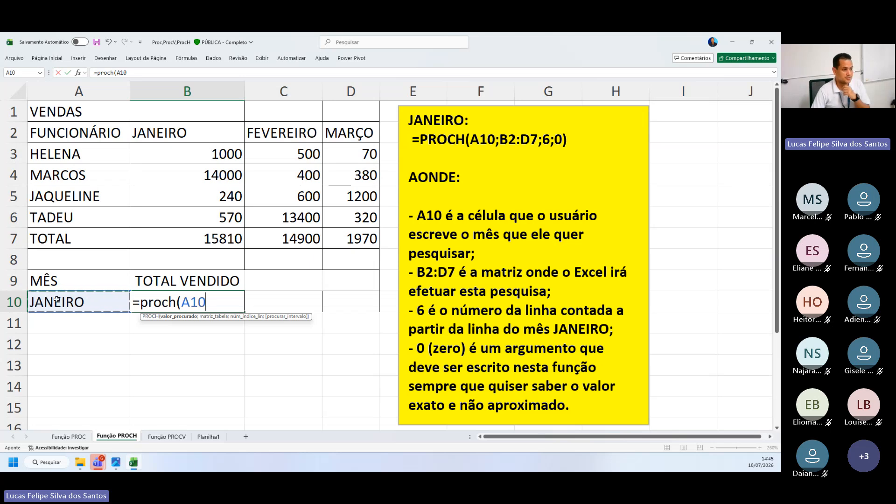
text(;)
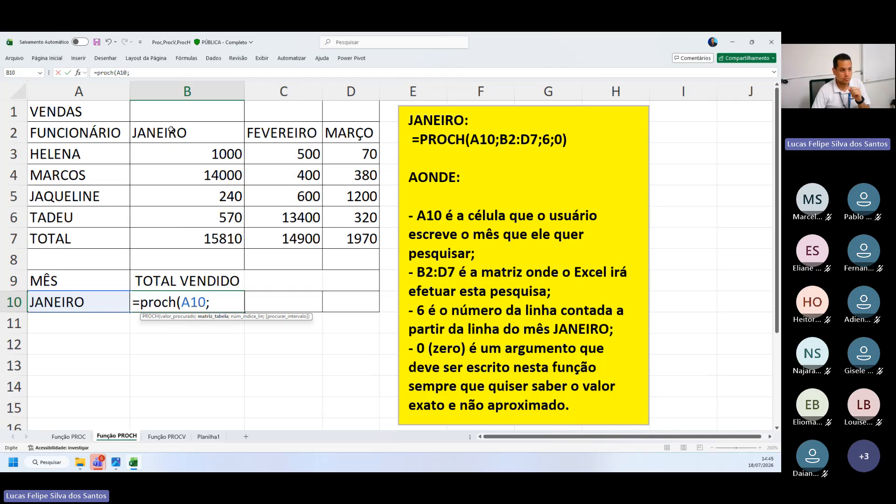
drag(170, 126, 337, 230)
drag(199, 130, 343, 237)
drag(226, 134, 344, 236)
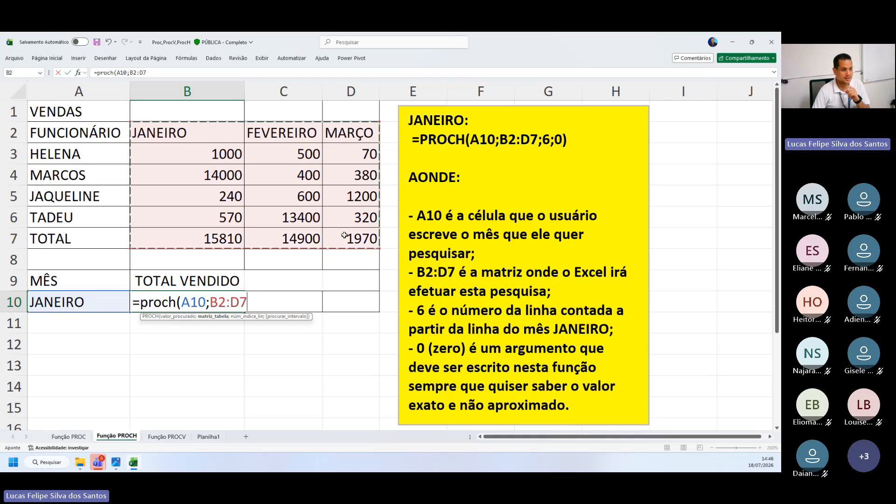
text(;)
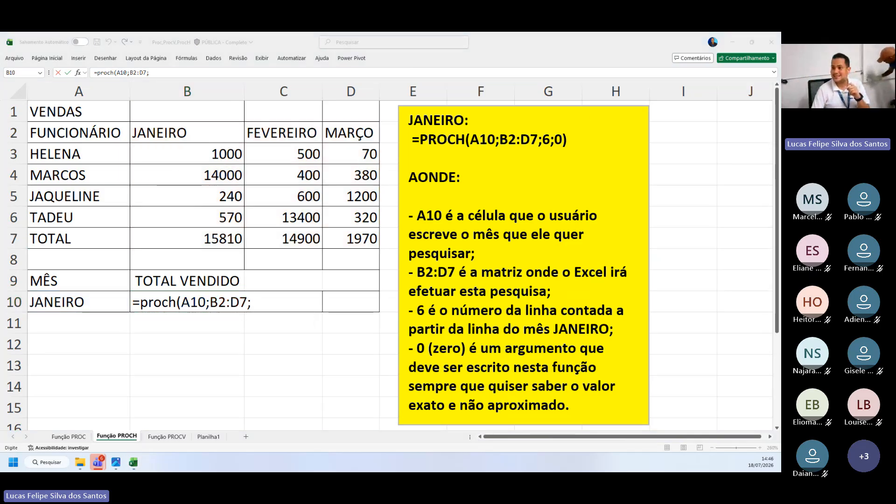
Finish the PROCH formula in B10 with row index 6 and 0 for an exact match, and enter it
click(270, 300)
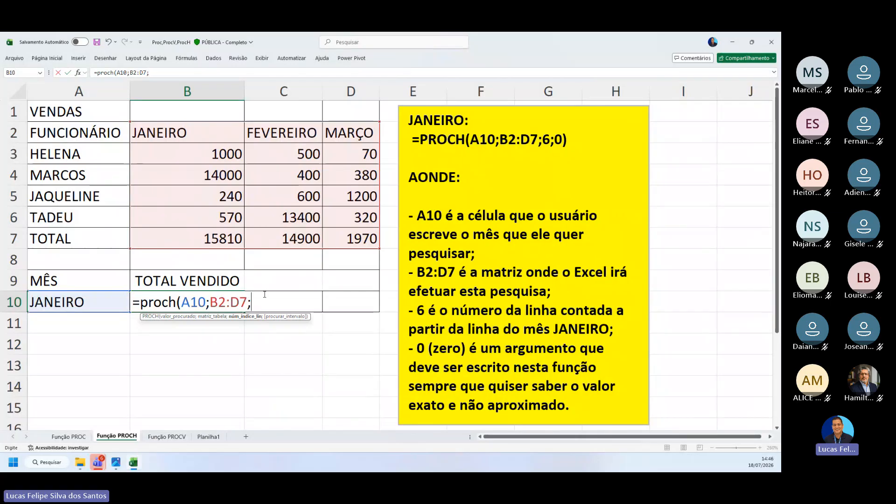
text(6)
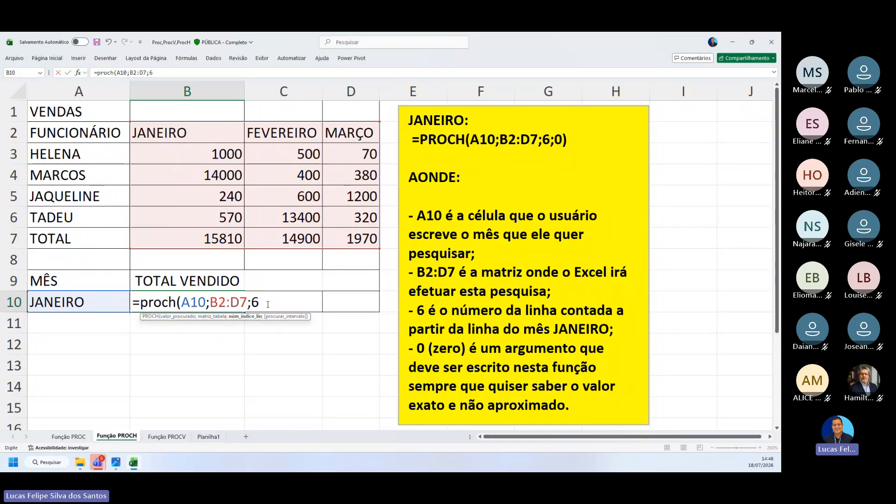
text(;)
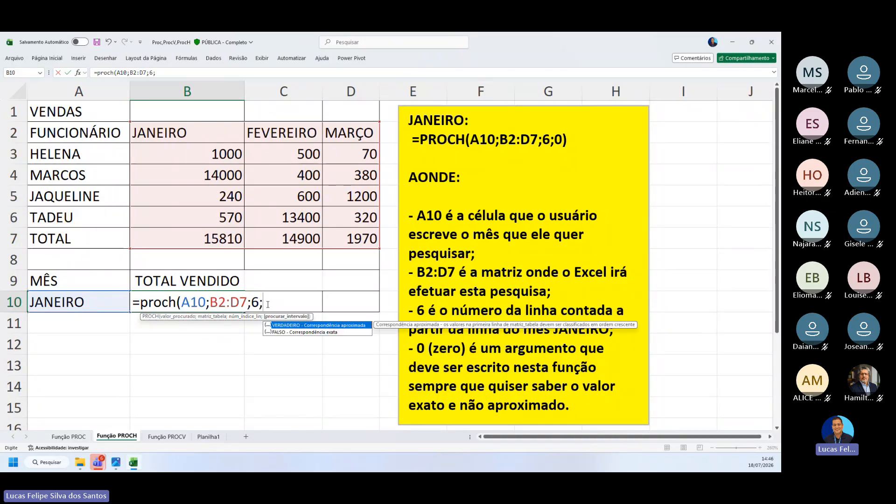
text(0))
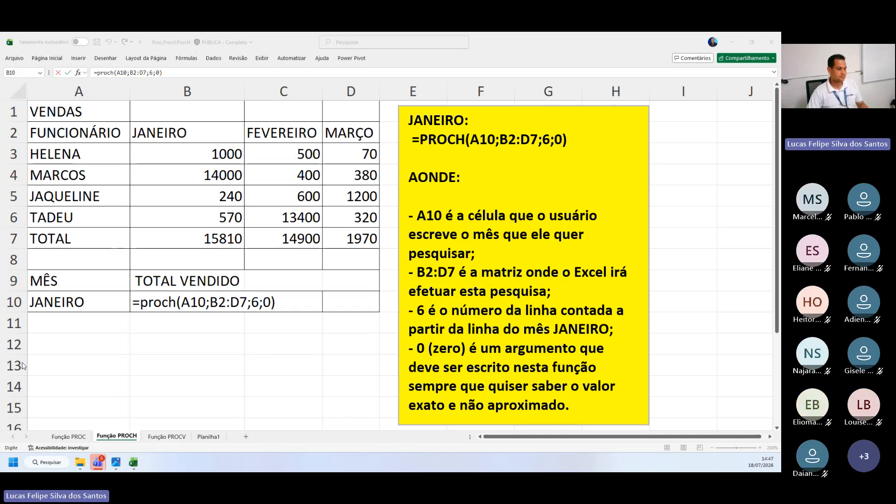
click(230, 307)
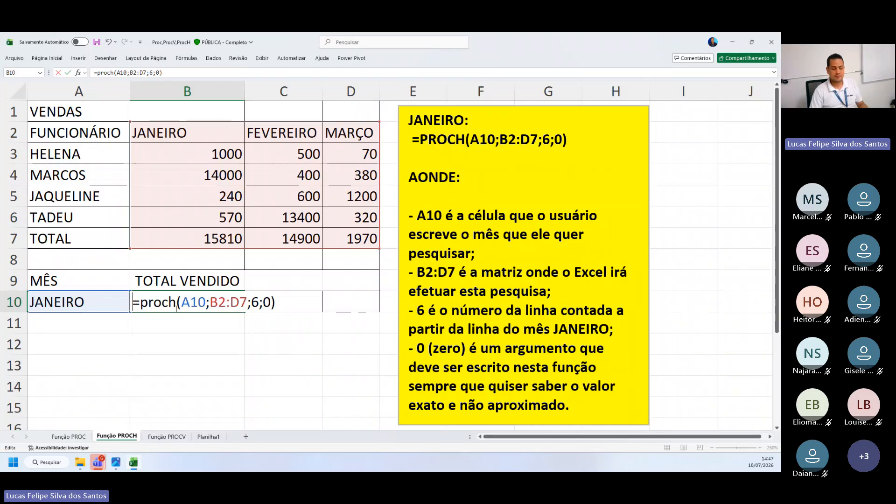
key(Return)
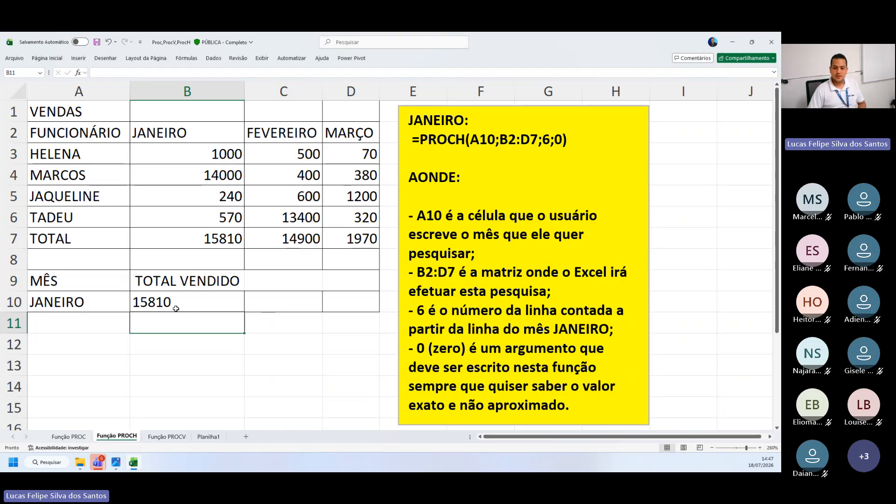
Review the formula in B10, pointing out the month header and the PROCH function name
double_click(175, 306)
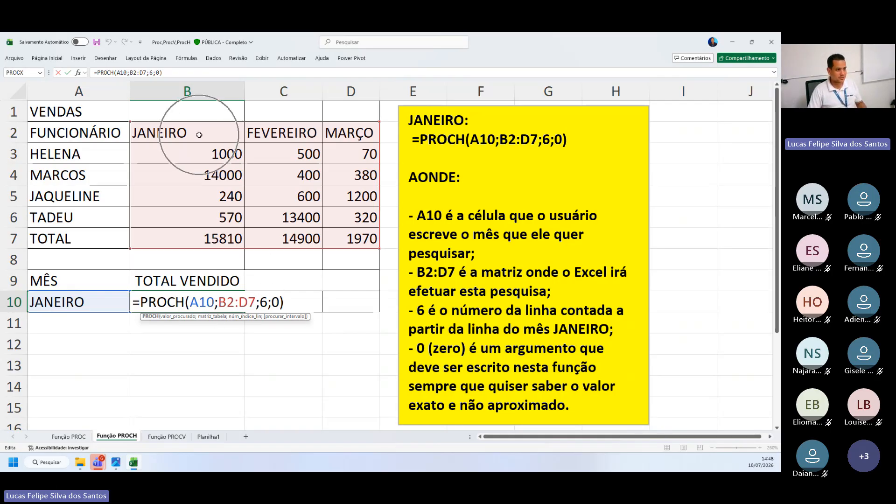
key(ctrl)
key(ctrl)
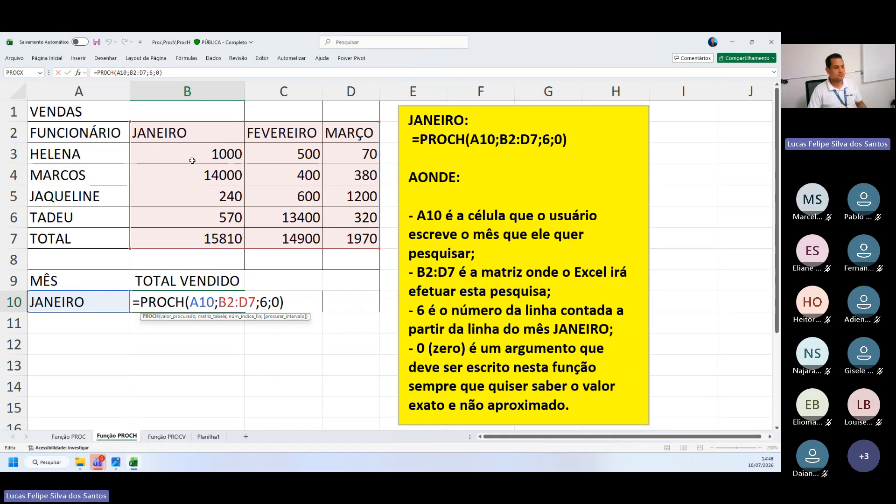
key(ctrl)
key(ctrl)
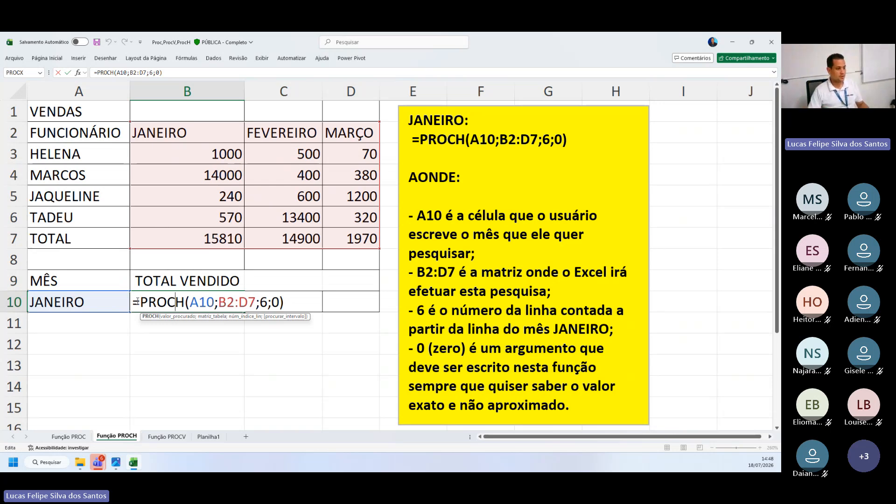
drag(134, 302, 197, 303)
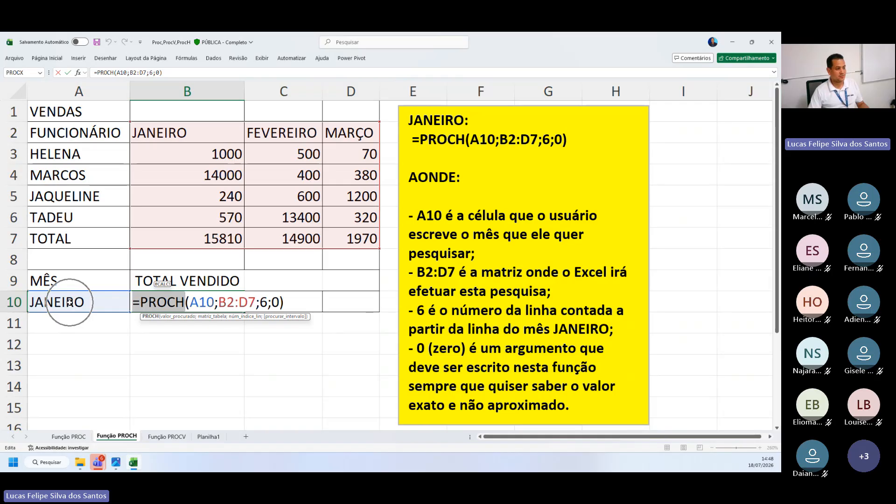
key(Return)
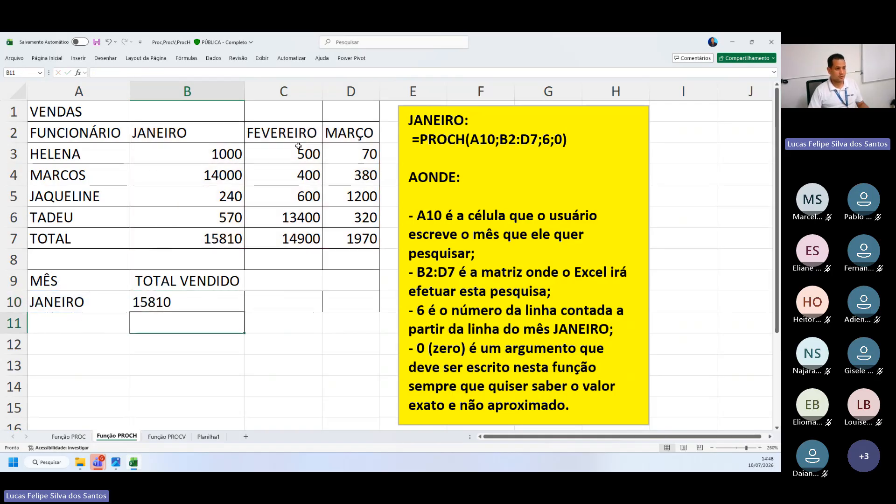
Change the lookup month in A10 to MARÇO
click(350, 127)
click(66, 306)
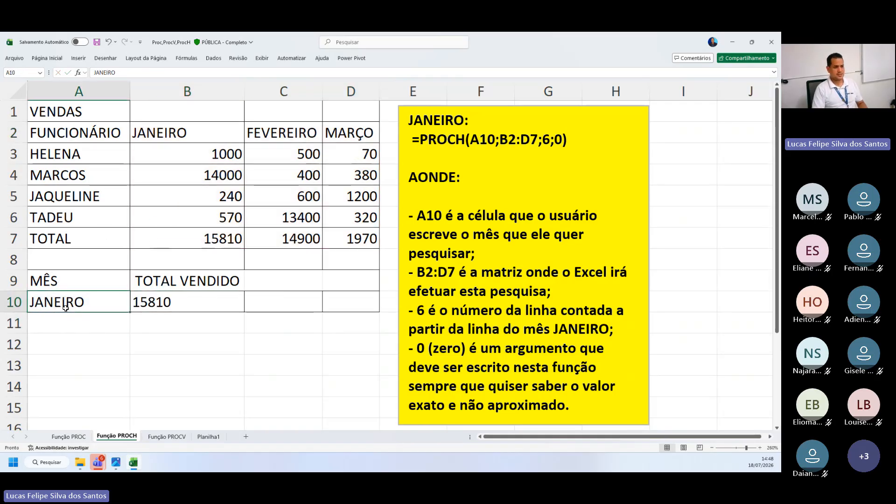
text(m)
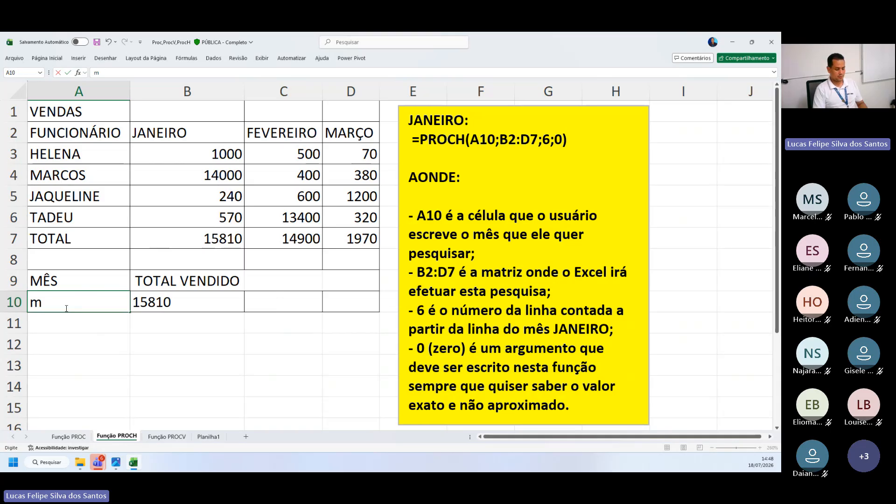
key(BackSpace)
key(Caps_Lock)
text(MAR)
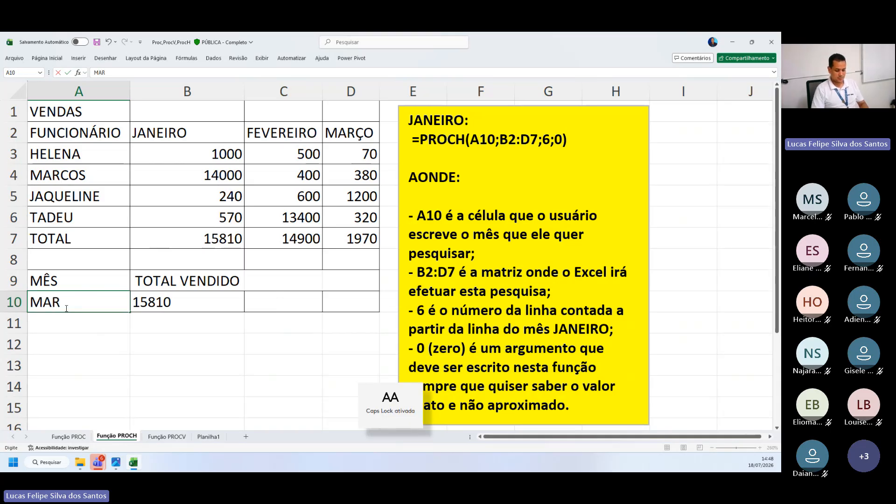
text(ÇO)
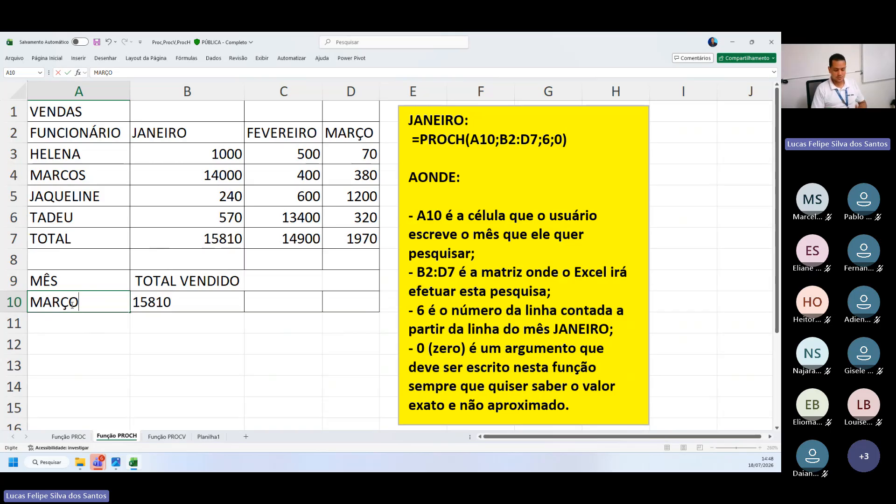
key(Return)
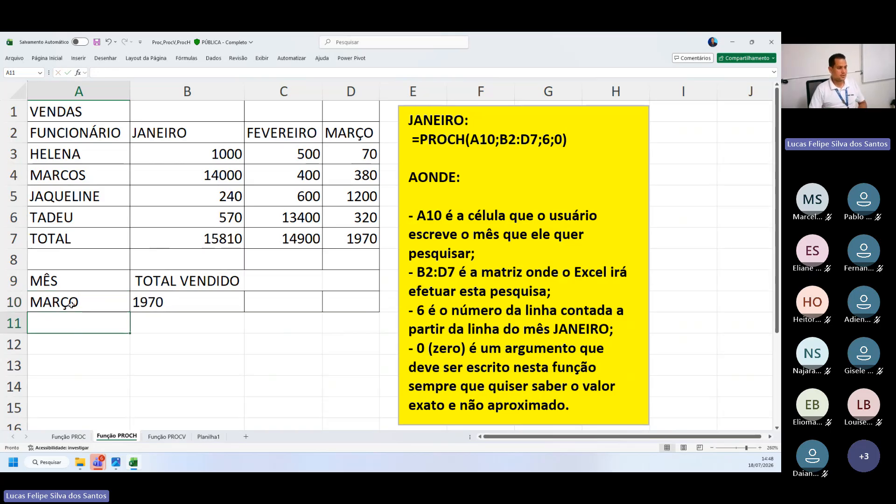
Compare the result in B10 with the TOTAL row and the MARÇO column of the sales table
click(165, 298)
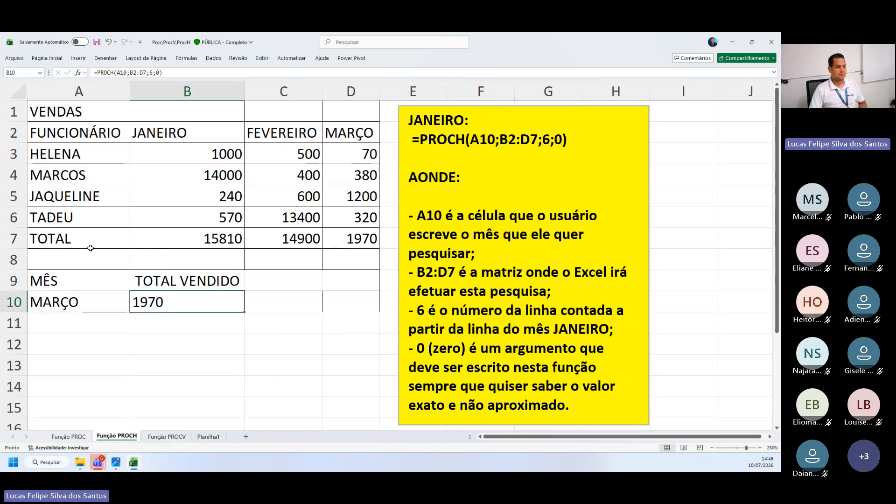
drag(90, 245, 352, 236)
drag(349, 135, 352, 239)
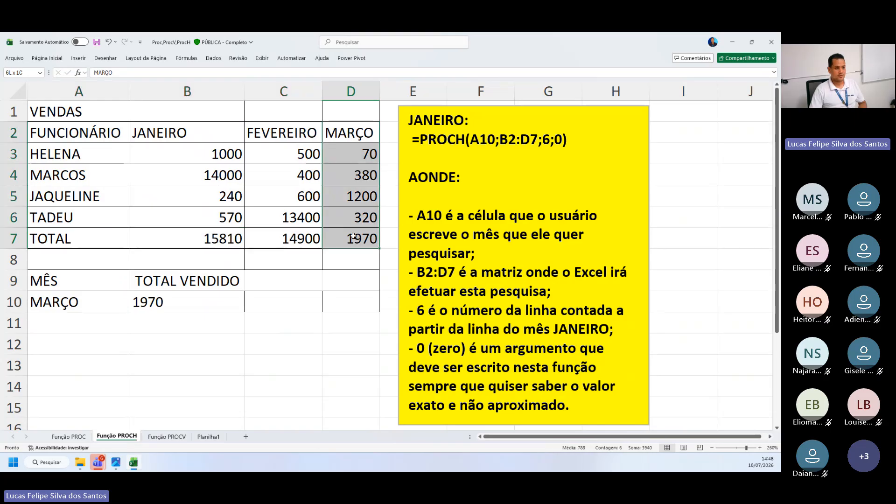
Open the PROCH formula in B10 and point out its arguments, from the A10 lookup value to the B2:D7 range
double_click(175, 308)
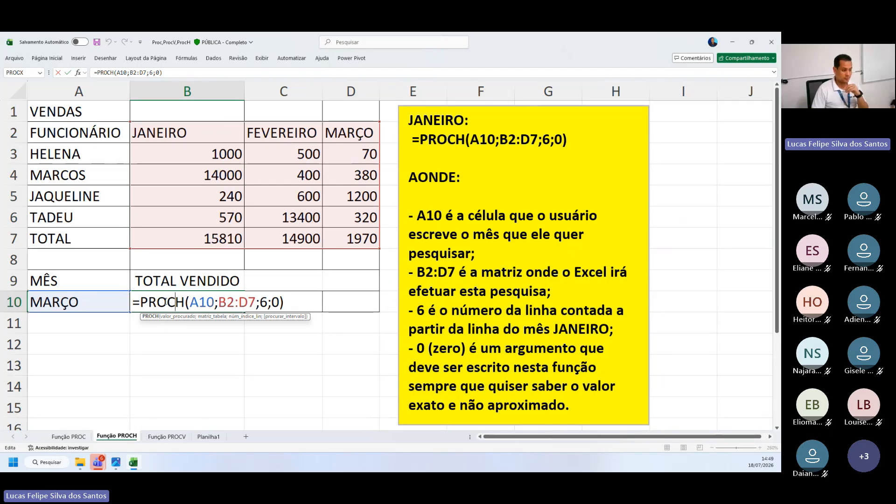
key(Return)
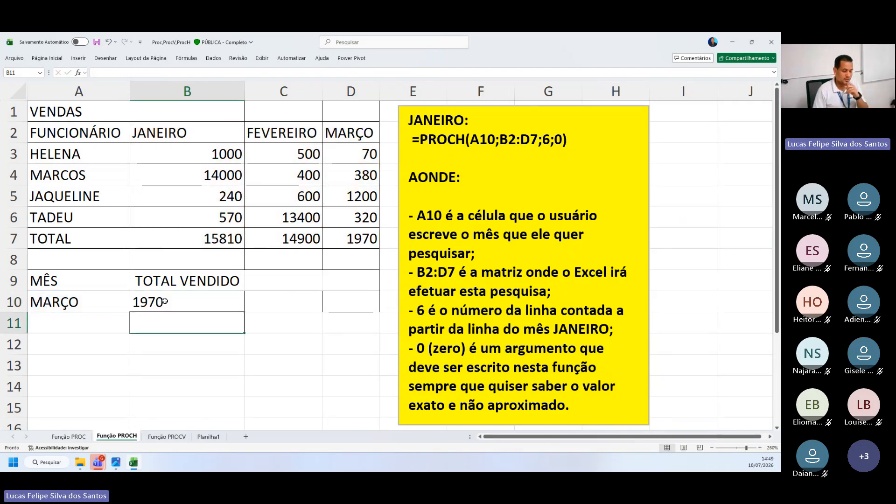
click(187, 342)
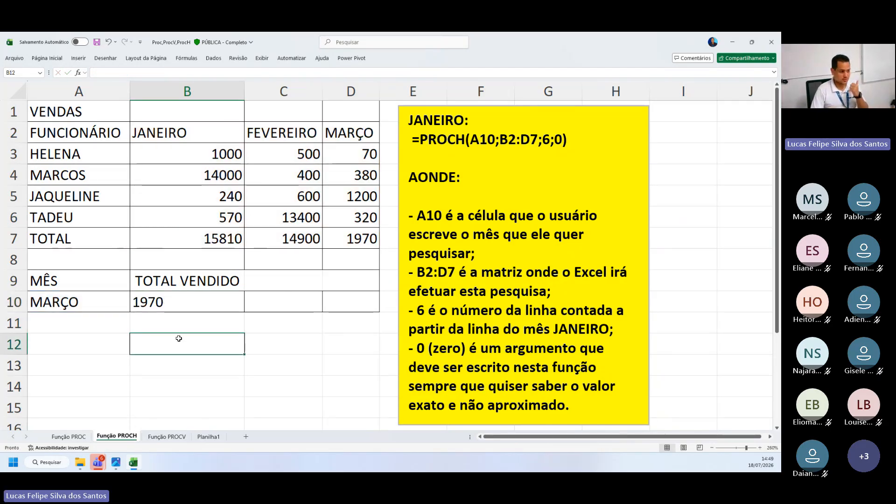
click(175, 304)
double_click(175, 304)
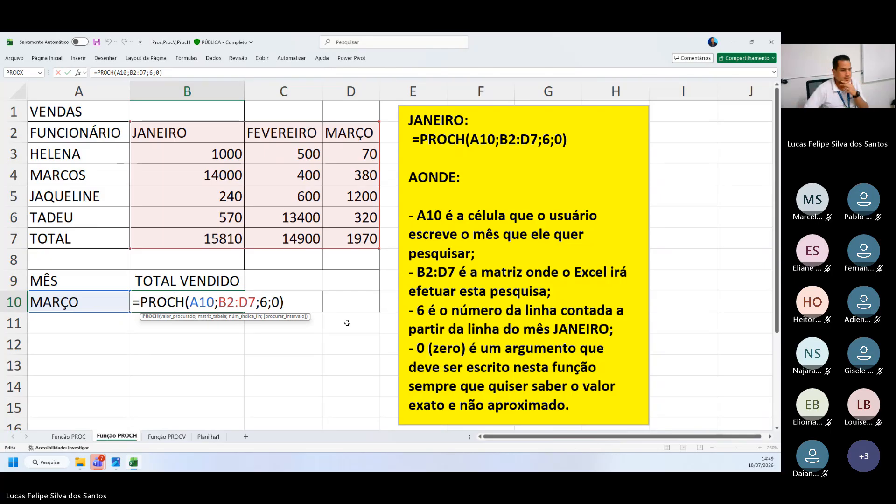
click(274, 304)
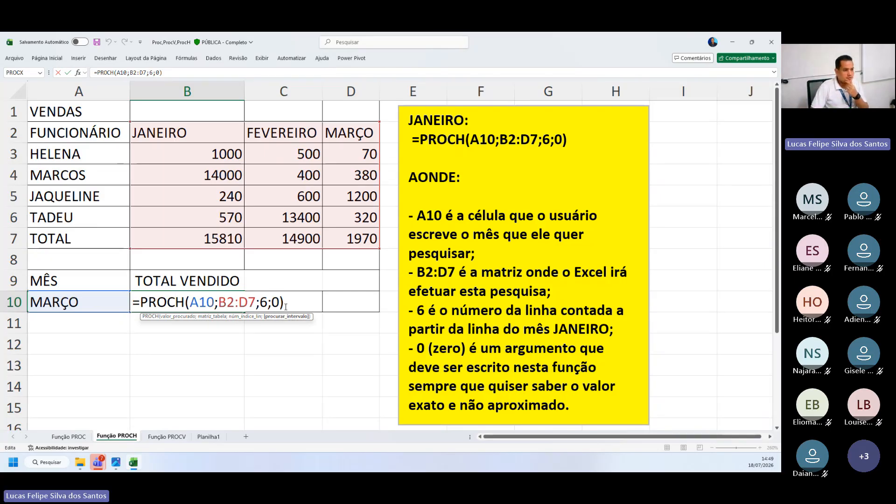
click(286, 304)
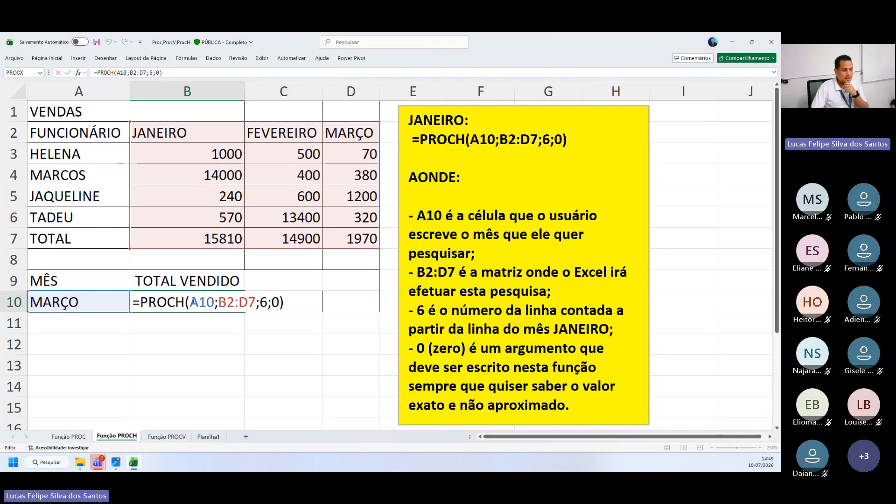
drag(189, 302, 256, 302)
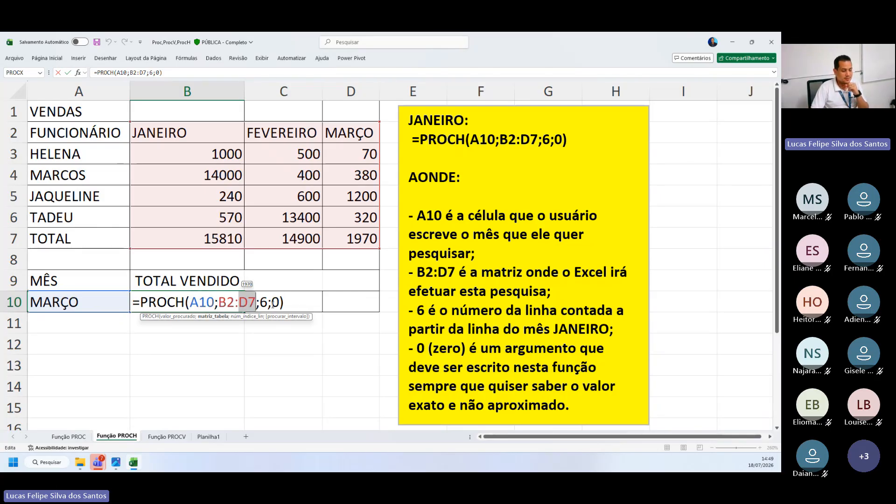
click(219, 303)
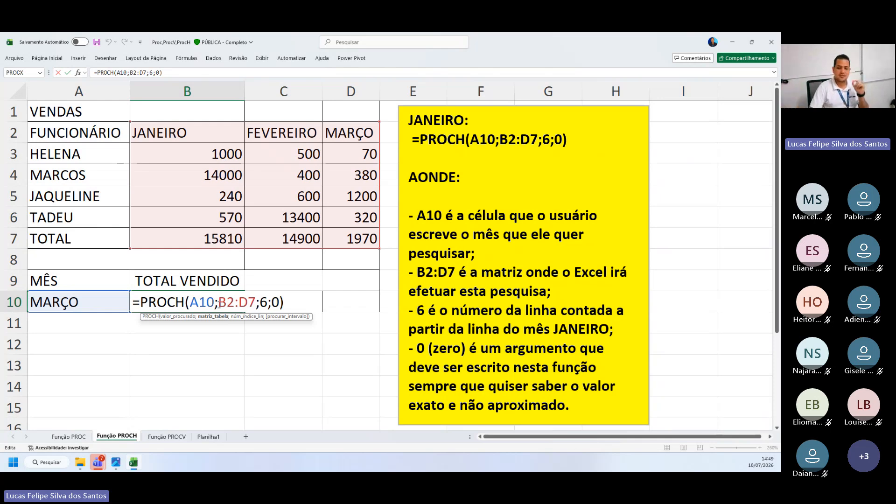
drag(199, 304, 214, 303)
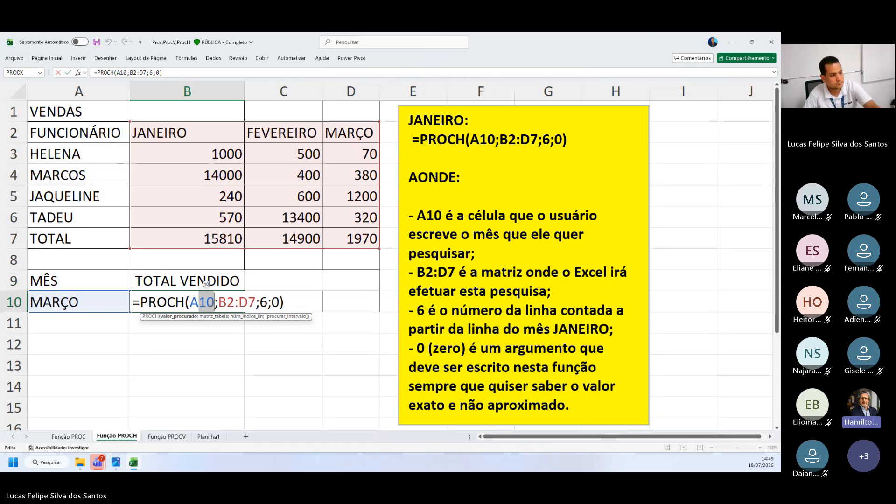
Remove the arguments after A10 in the B10 formula, reselect B2:D7 as the table range and add a semicolon
drag(279, 301, 219, 301)
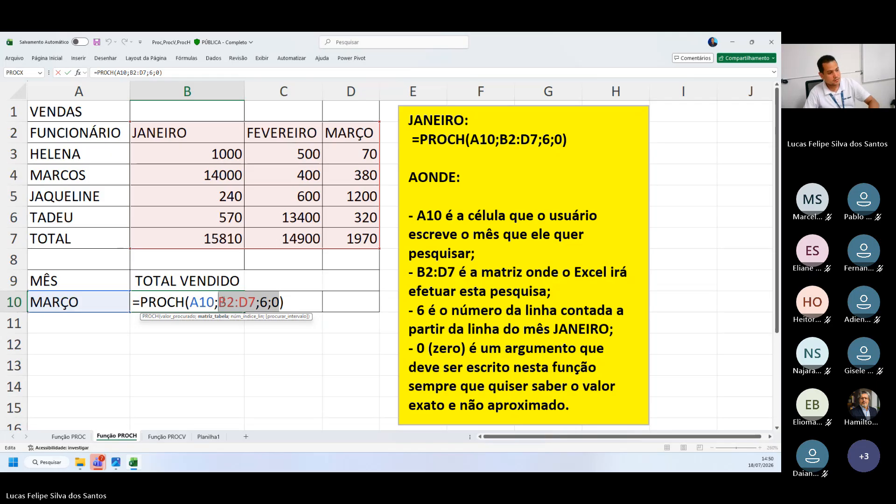
key(BackSpace)
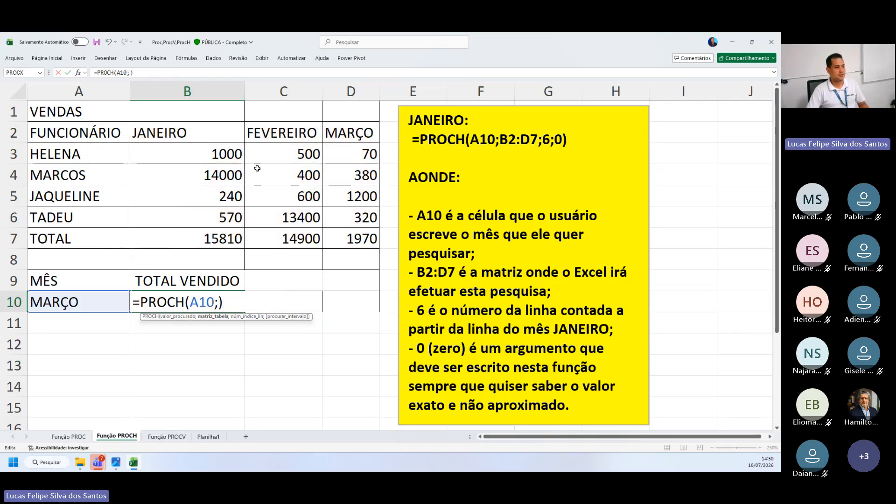
click(208, 137)
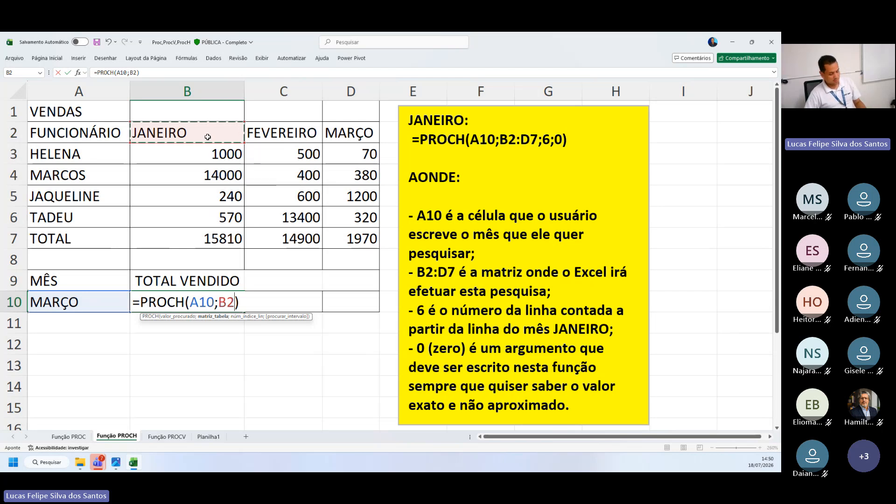
key(ctrl+shift+Down)
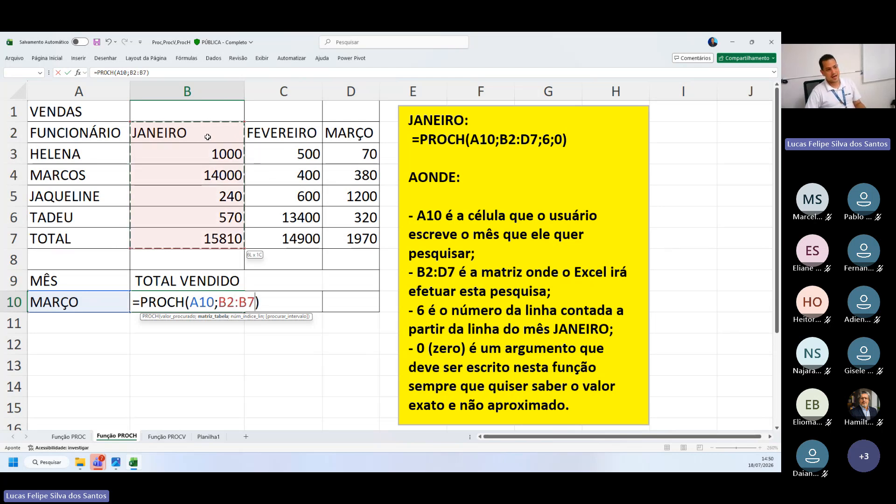
key(ctrl+shift+Right)
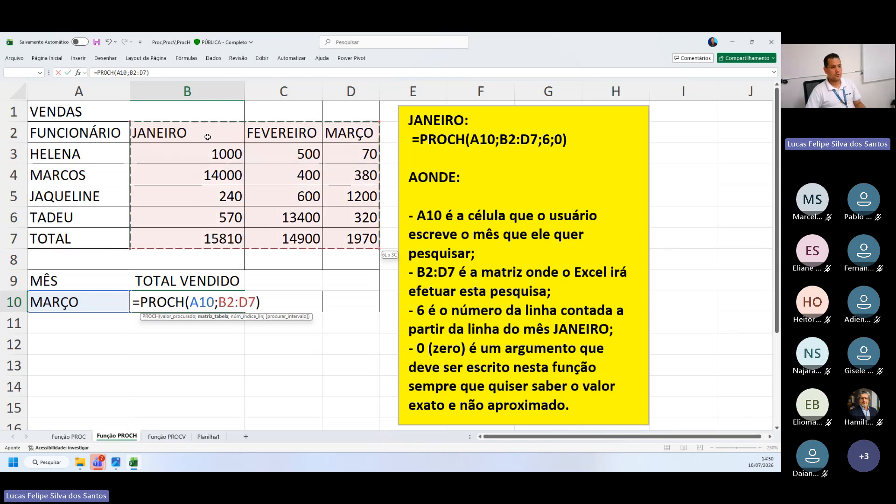
text(;)
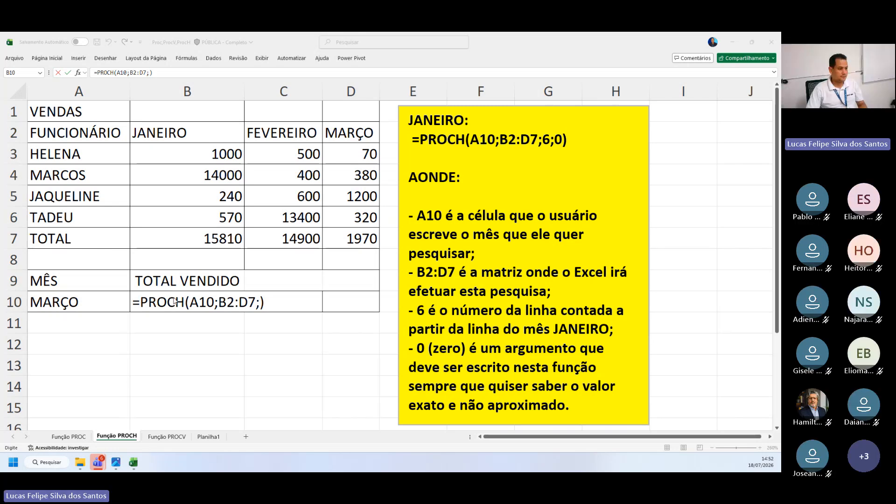
Turn the B10 formulas on the Função PROCH and Função PROC sheets into plain text with a leading space
click(135, 304)
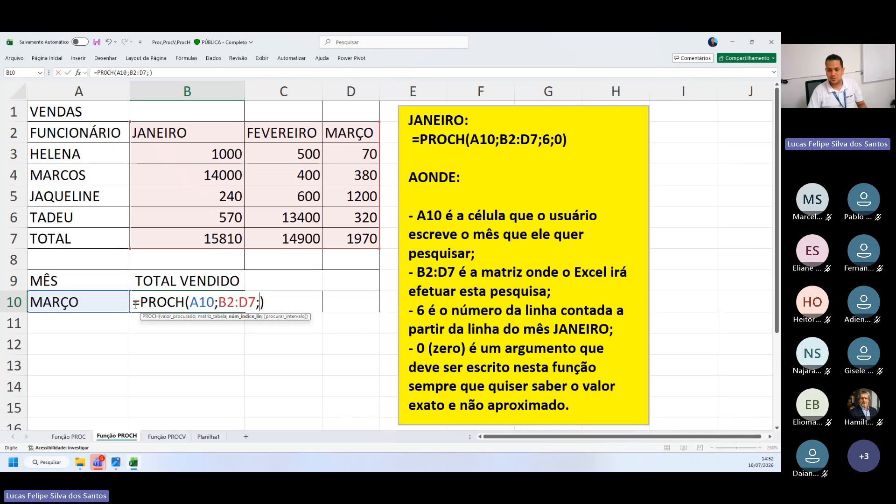
click(135, 304)
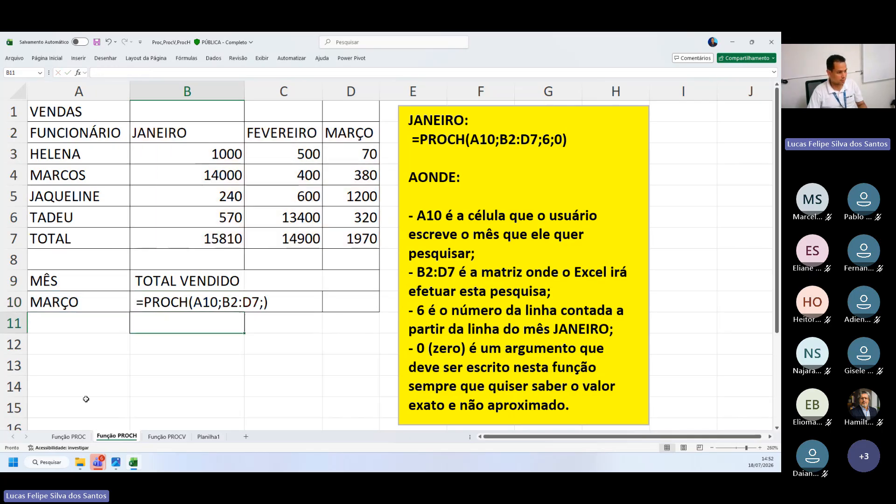
click(69, 436)
double_click(207, 353)
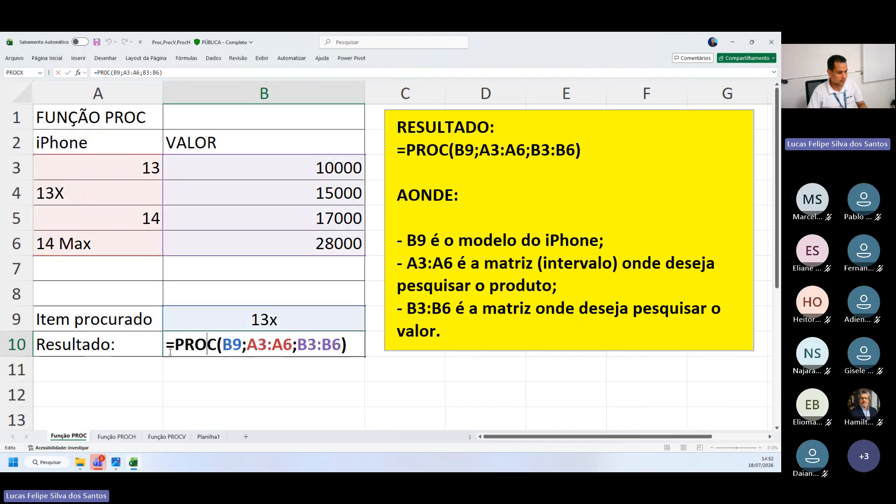
key(Home)
key(Return)
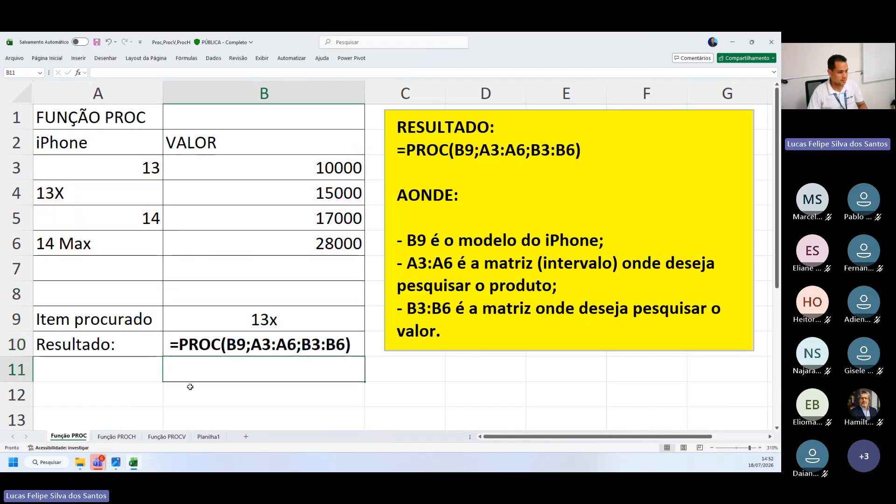
Return to the Função PROCH sheet and highlight the function name in the B10 formula text
key(ctrl+Page_Down)
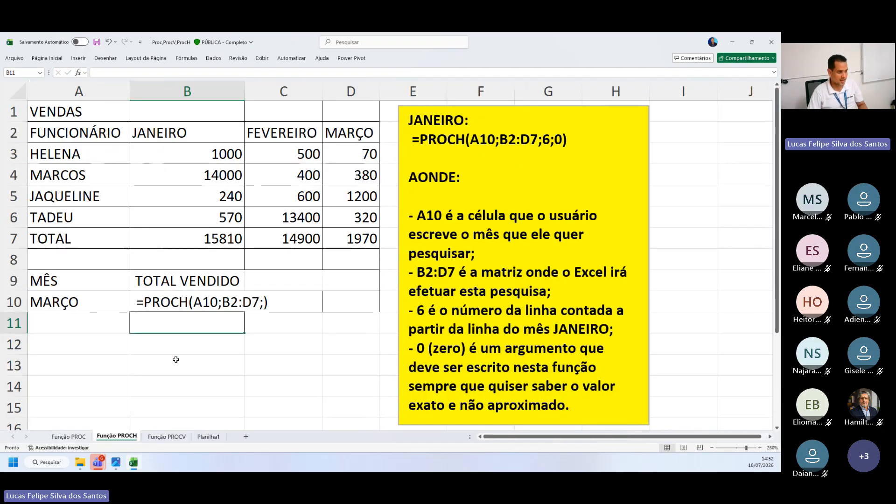
double_click(145, 302)
drag(143, 302, 188, 303)
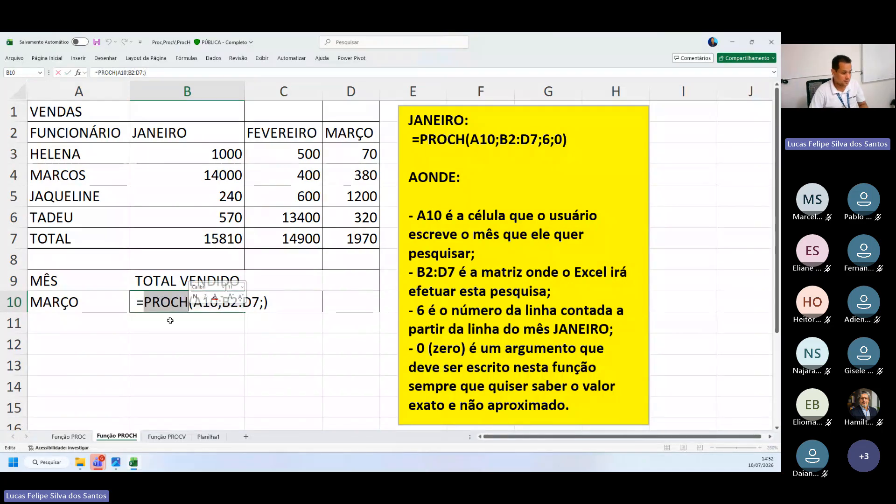
click(174, 385)
Clear the department and employee name results in B13:C13 on the Função PROCV sheet
key(ctrl+Page_Down)
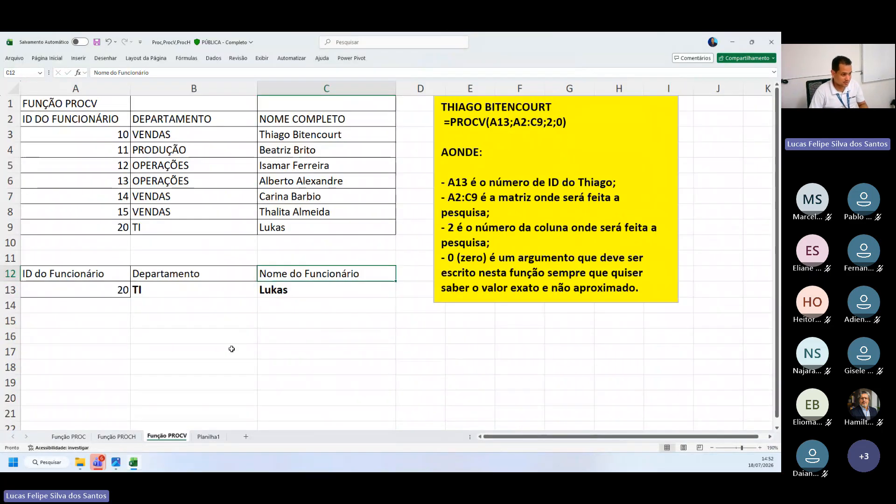
drag(230, 284, 345, 294)
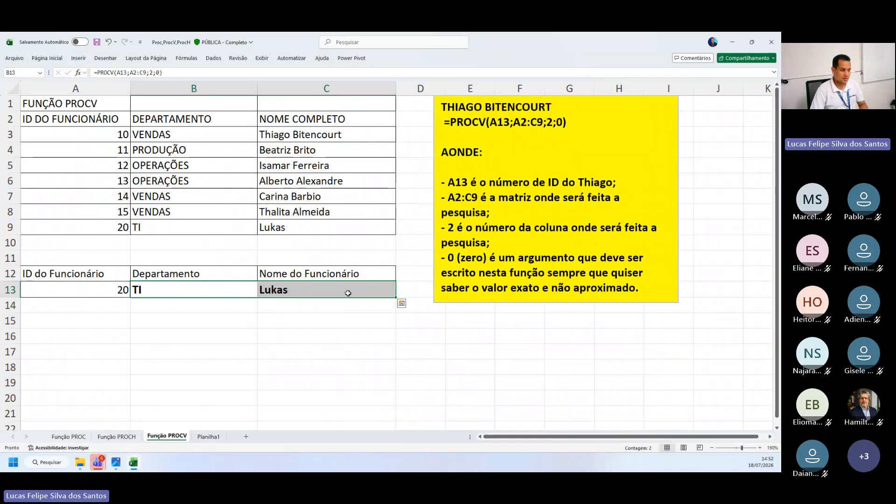
key(Delete)
Apply all borders to the lookup area A12:C13
drag(70, 275, 335, 290)
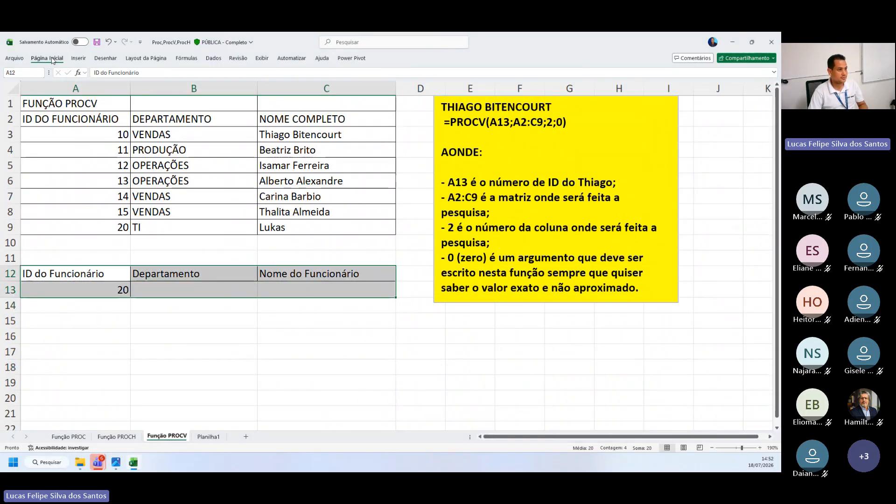
click(47, 58)
click(144, 87)
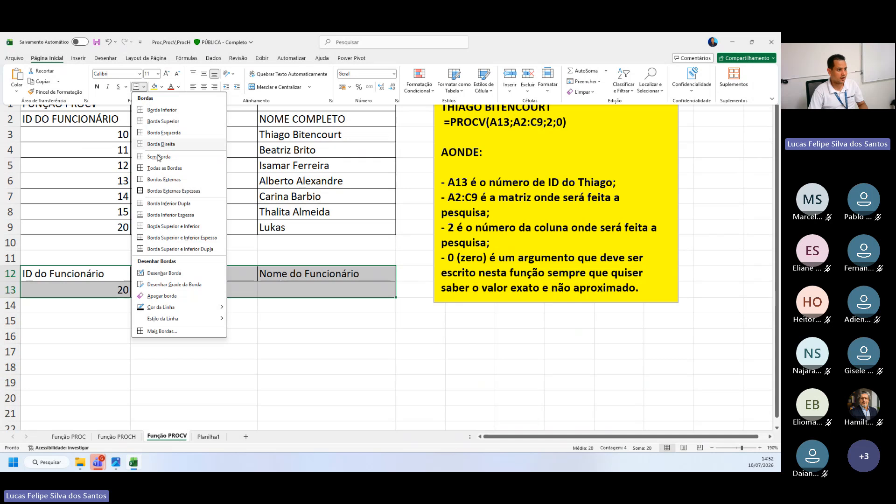
click(235, 228)
click(310, 349)
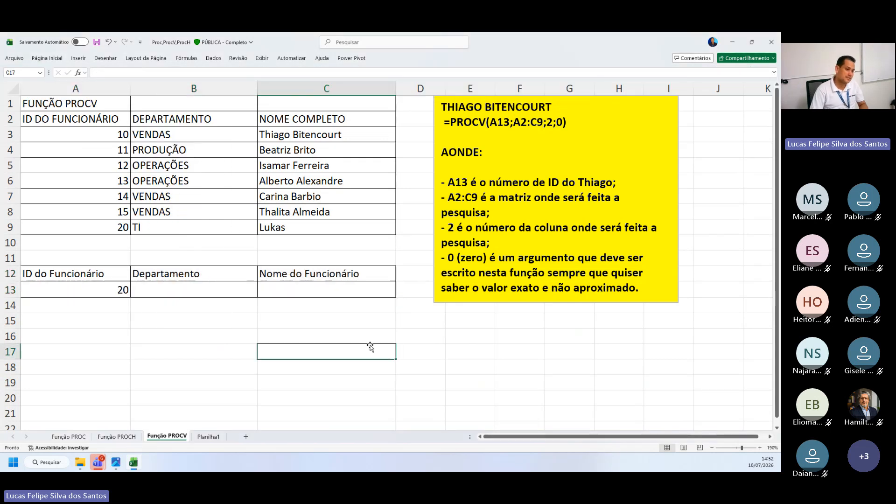
Point out the empty result cells B13 and C13 under Departamento and Nome do Funcionário
click(759, 448)
click(760, 447)
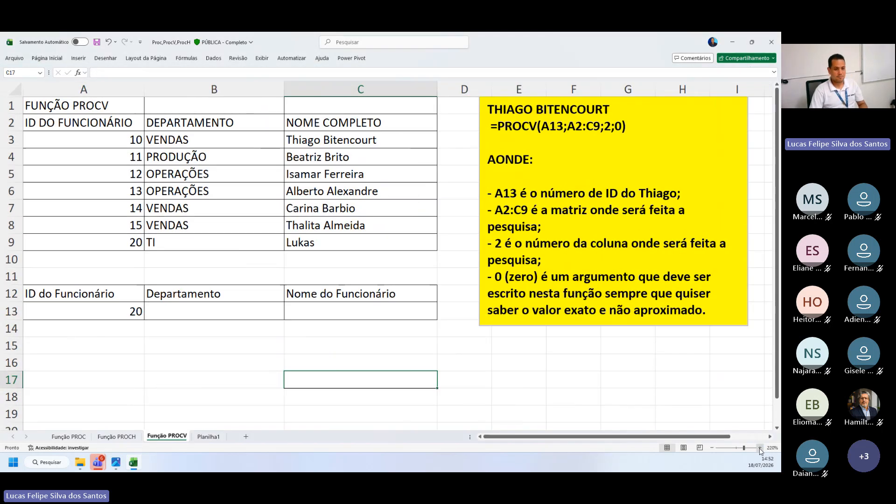
click(759, 448)
click(760, 447)
click(711, 447)
click(712, 447)
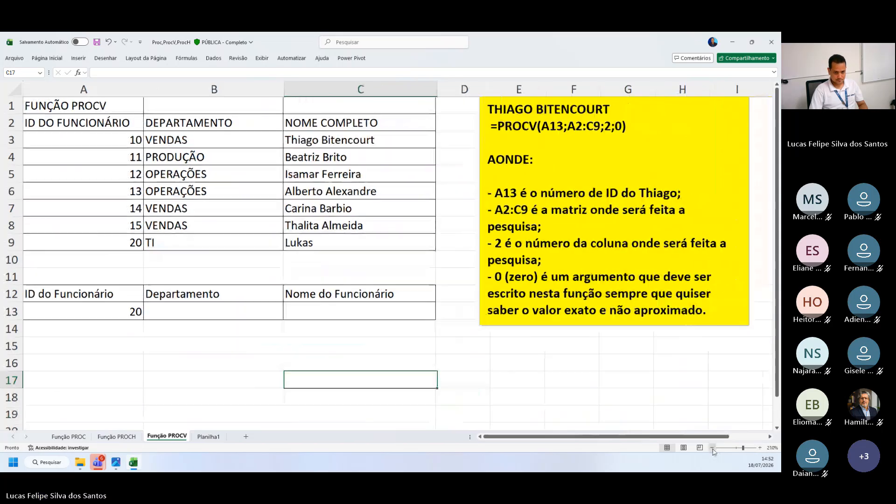
click(195, 312)
click(305, 343)
click(330, 316)
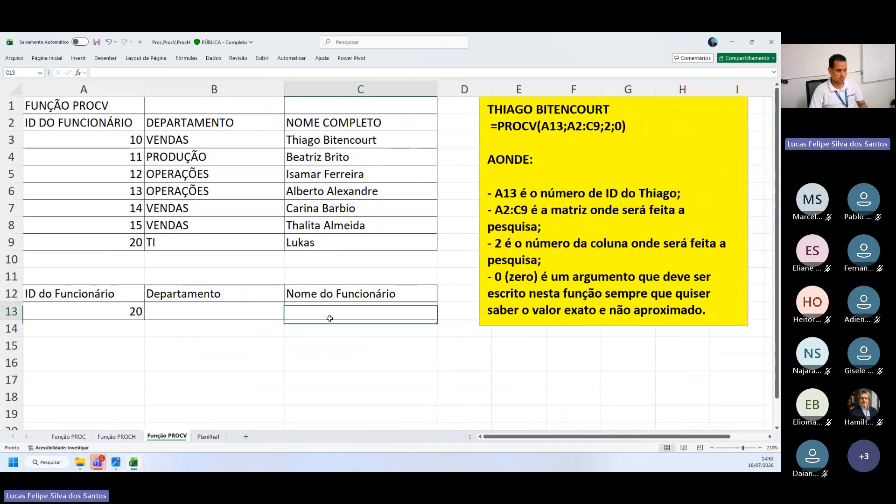
click(262, 312)
click(299, 329)
click(269, 359)
click(237, 299)
click(250, 316)
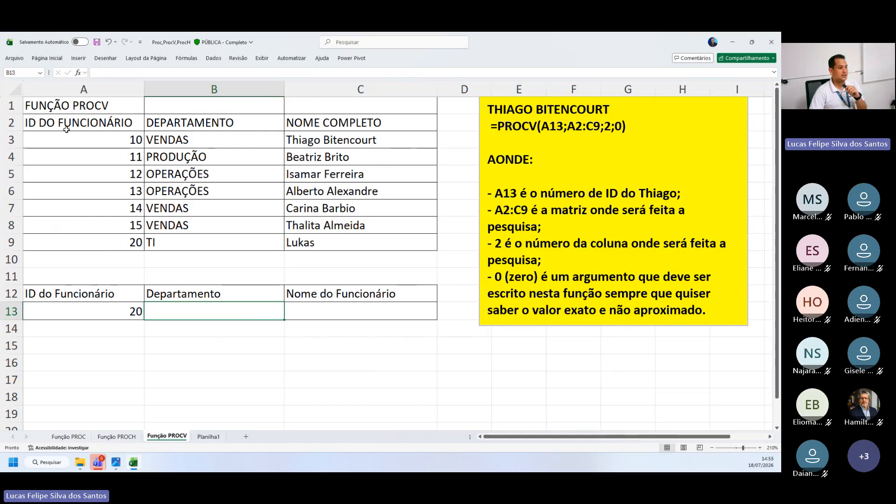
Examine the employee table column by column, highlighting ID DO FUNCIONÁRIO, DEPARTAMENTO and NOME COMPLETO from row 2 down
drag(66, 130, 77, 226)
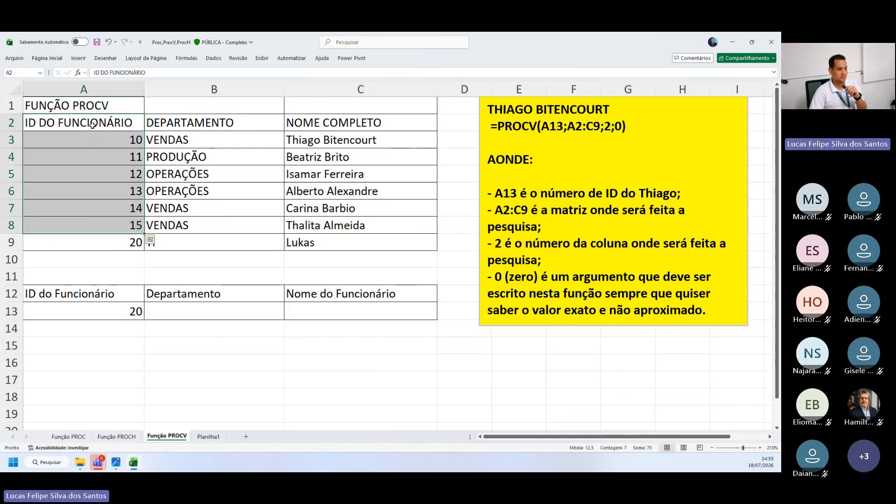
drag(92, 125, 112, 237)
click(207, 237)
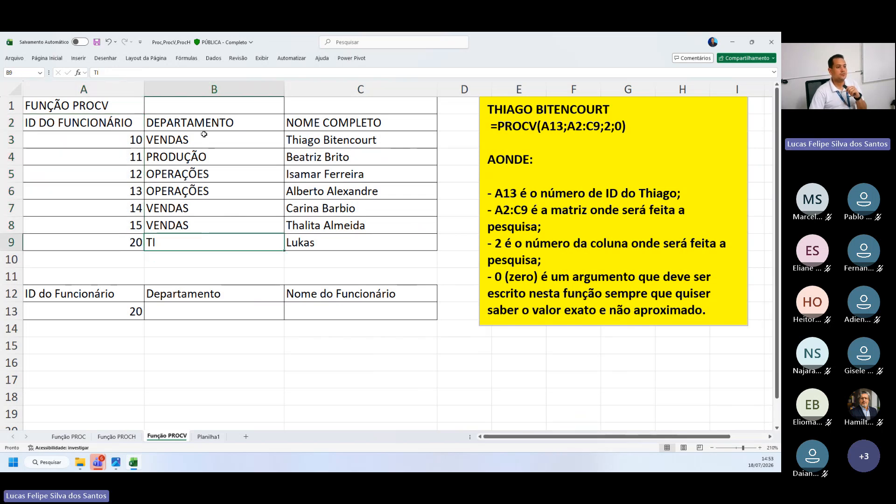
drag(216, 120, 200, 240)
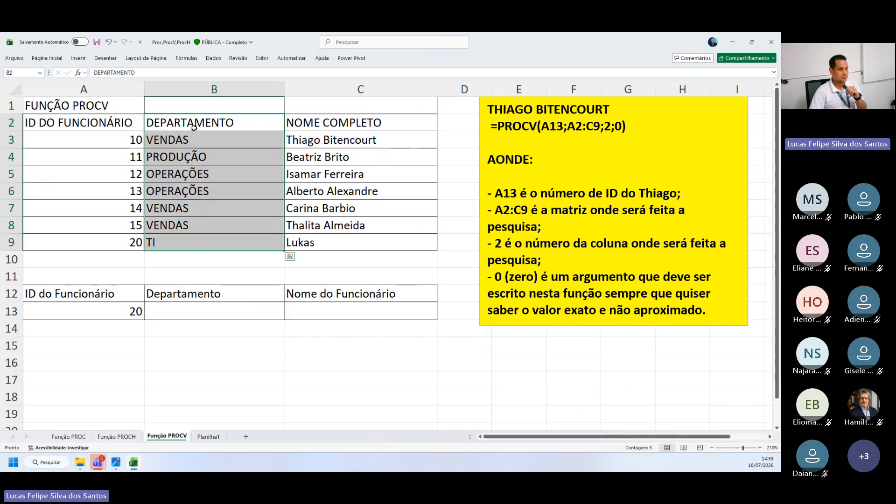
drag(194, 127, 187, 231)
drag(207, 125, 205, 241)
click(353, 206)
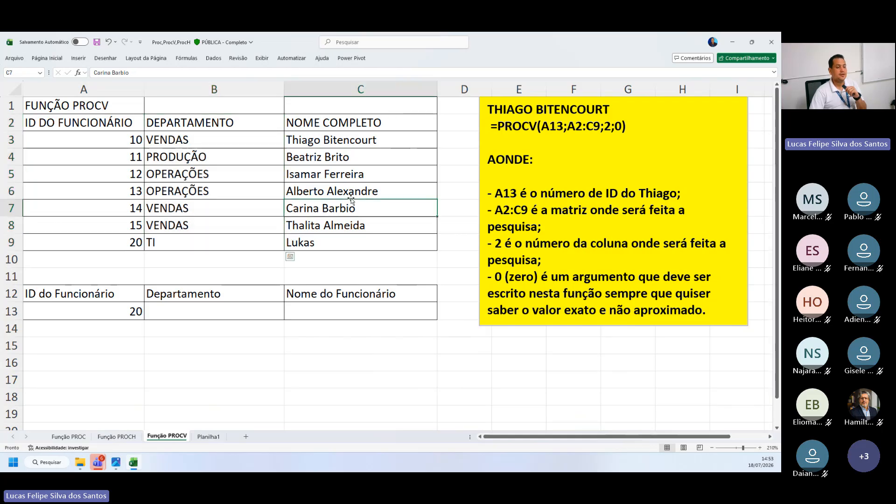
drag(328, 123, 329, 243)
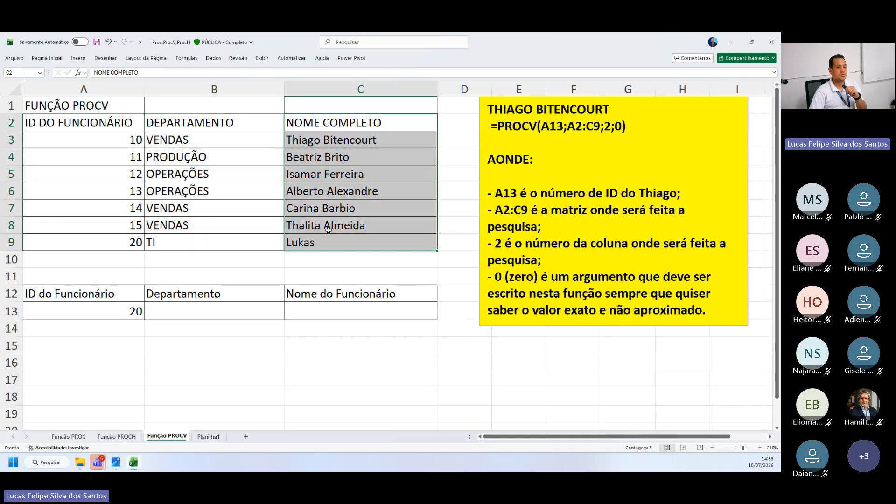
Complete the last employee's name in C9 under NOME COMPLETO and save the workbook
drag(339, 132, 331, 225)
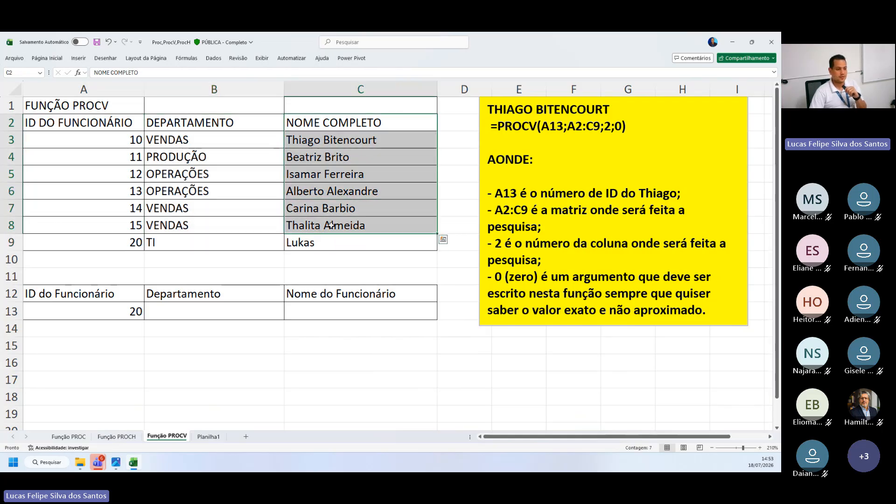
double_click(337, 247)
text(f)
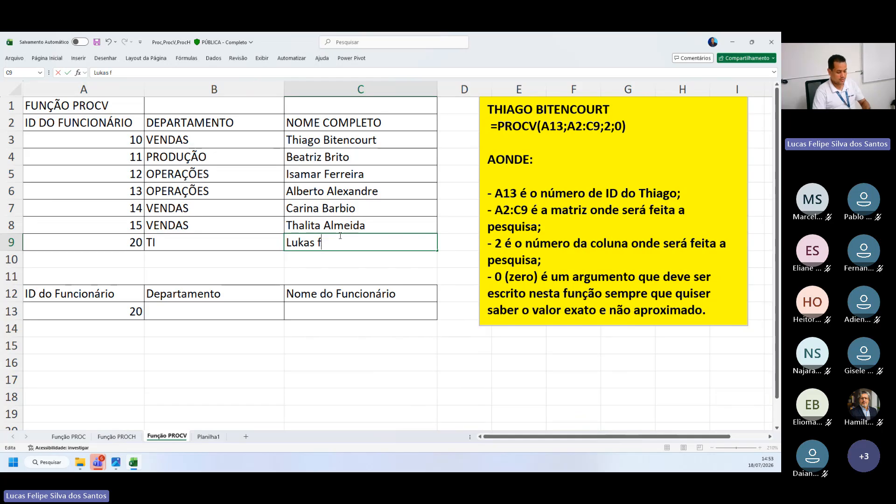
text(ELIPE)
click(373, 212)
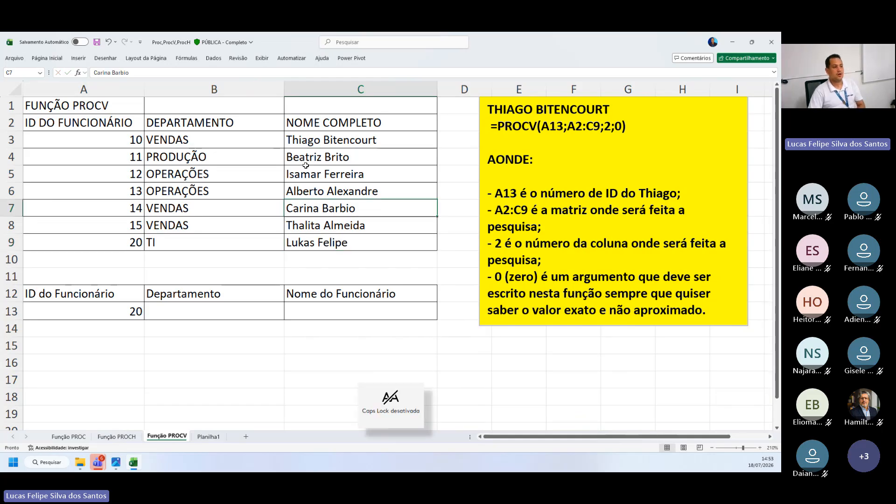
click(97, 43)
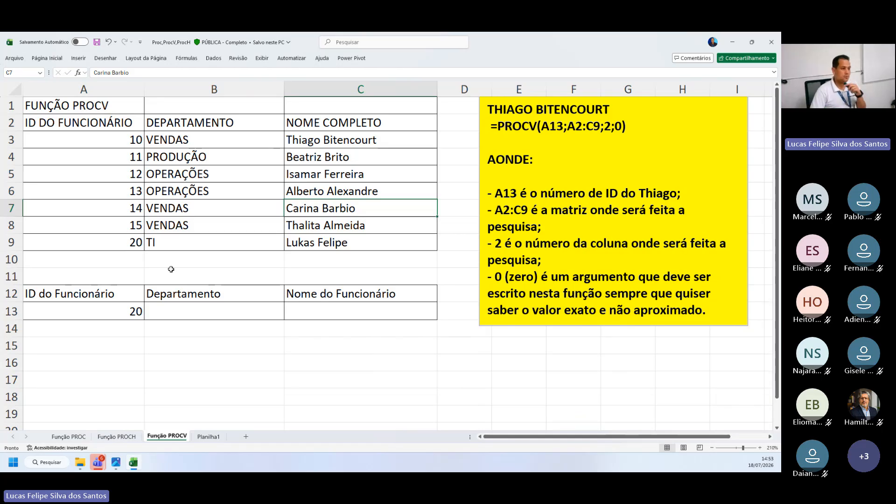
Point out the lookup area A12:C13, focusing on the ID do Funcionário field in A12:A13
mouse_move(119, 295)
mouse_down()
mouse_move(266, 296)
mouse_move(359, 311)
mouse_up()
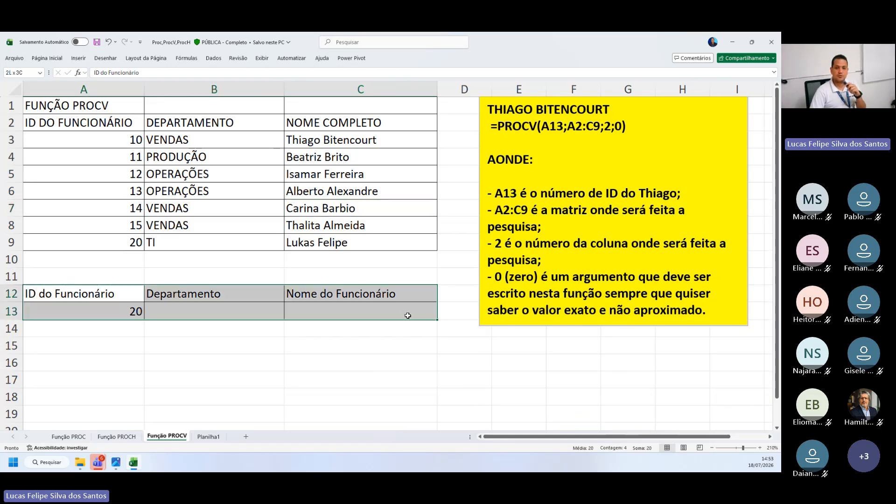
click(346, 362)
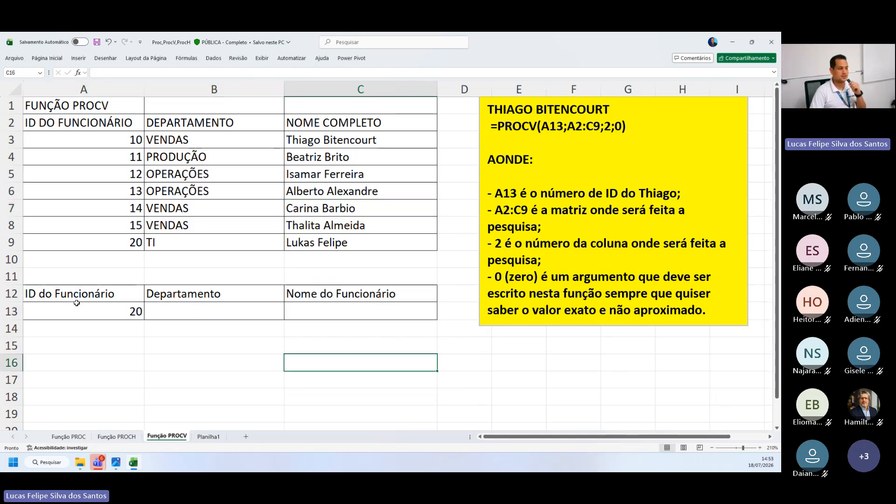
drag(66, 302, 88, 310)
key(ctrl+z)
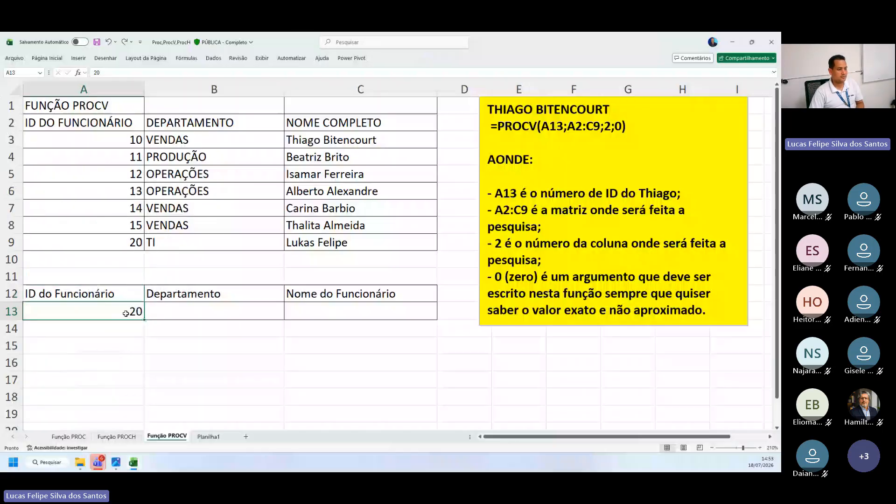
click(132, 310)
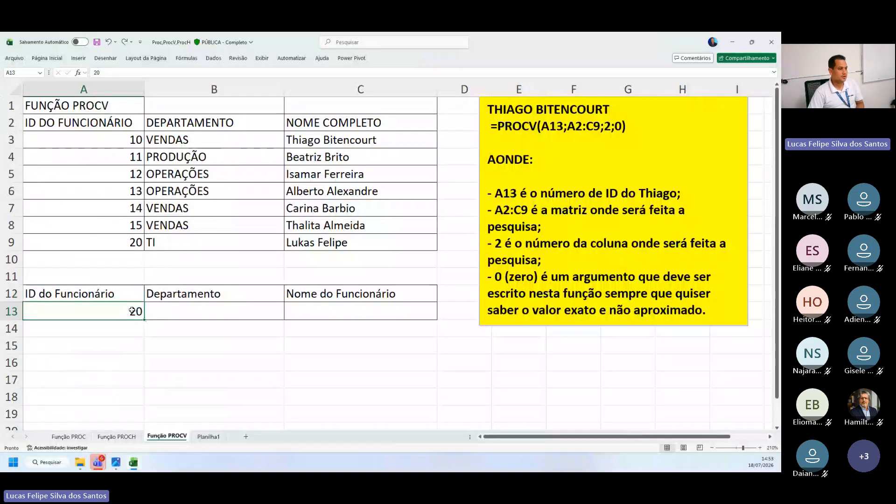
text(25)
key(Return)
text(11)
key(Return)
text(12)
key(Return)
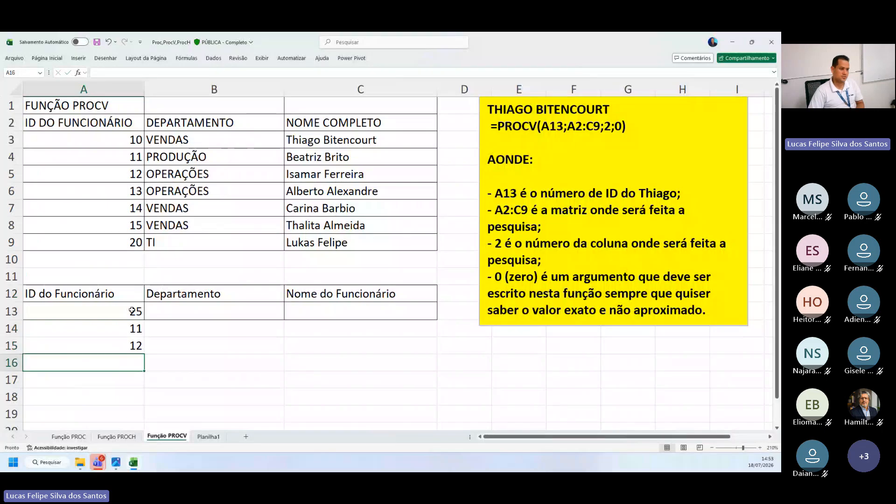
key(ctrl+z)
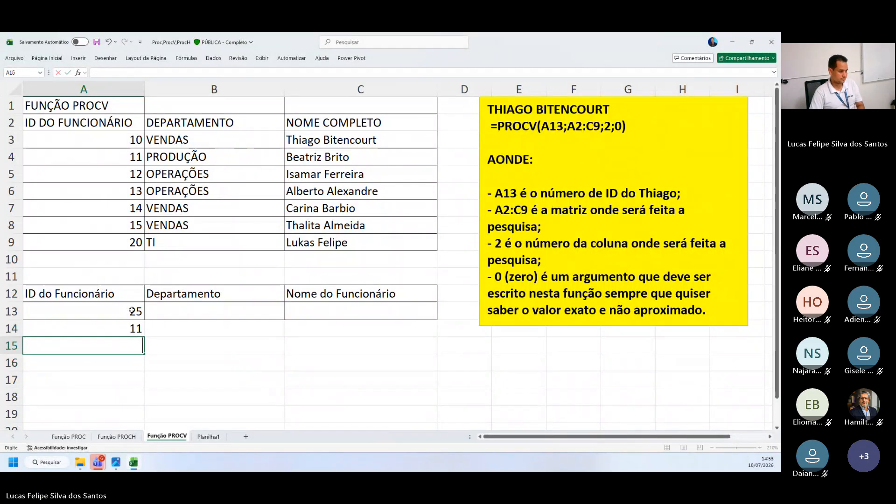
key(ctrl+z)
Enter 11 as the ID do Funcionário in A13 and replace it with 12
click(132, 310)
key(BackSpace)
text(11)
key(Return)
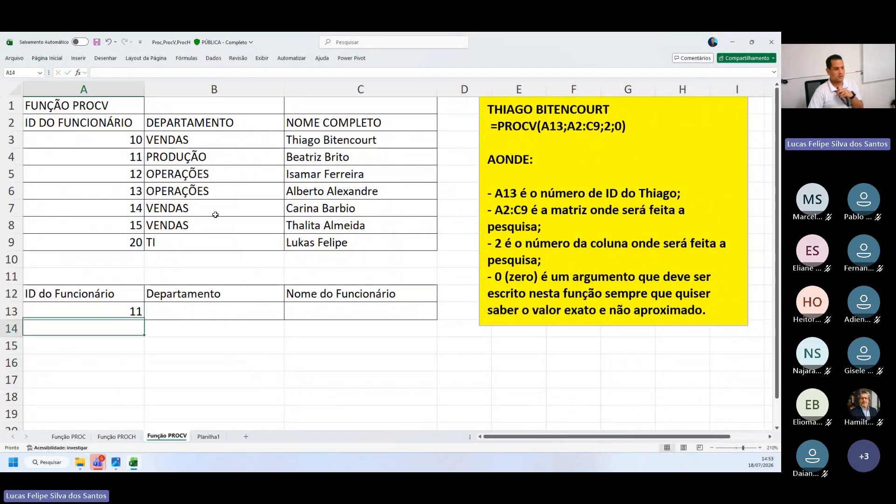
key(Up)
text(12)
key(Return)
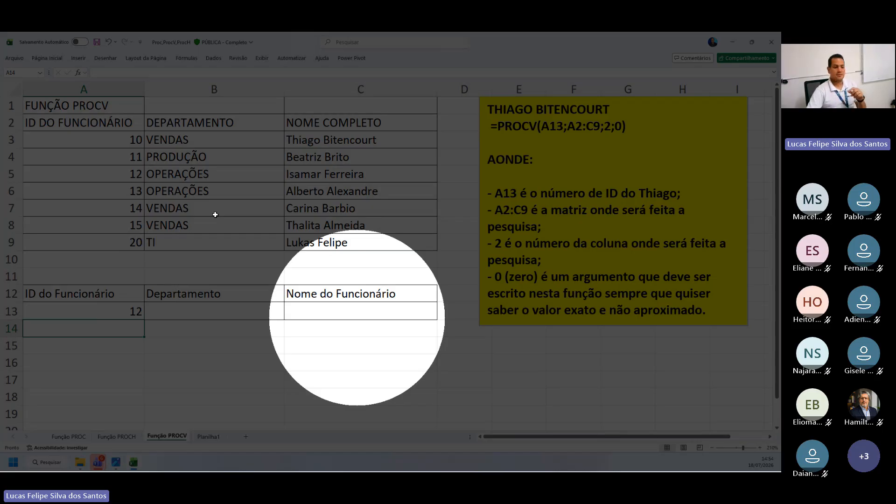
Select the yellow PROCV explanation box and copy the range A1:C13 containing the employee table and lookup area
click(376, 323)
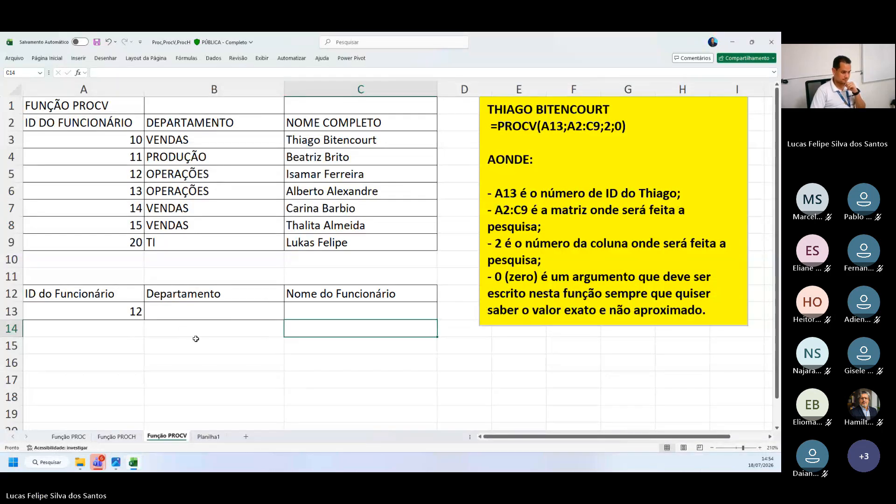
double_click(199, 308)
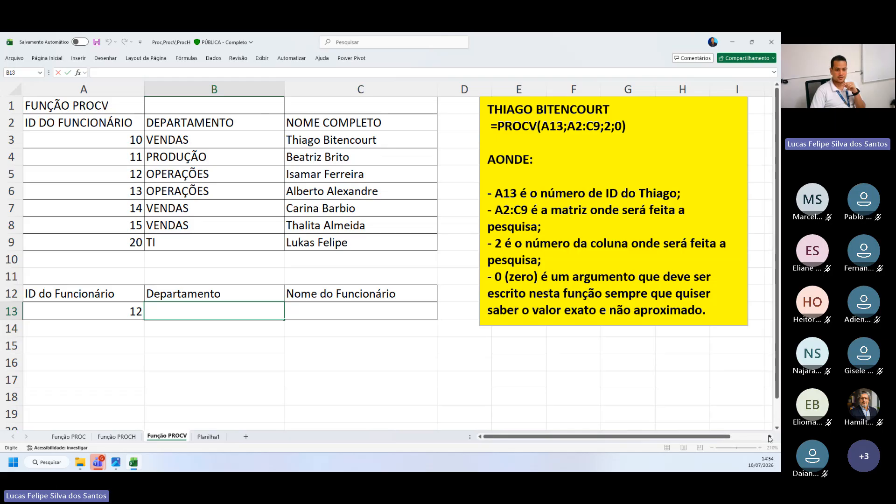
drag(708, 323, 463, 106)
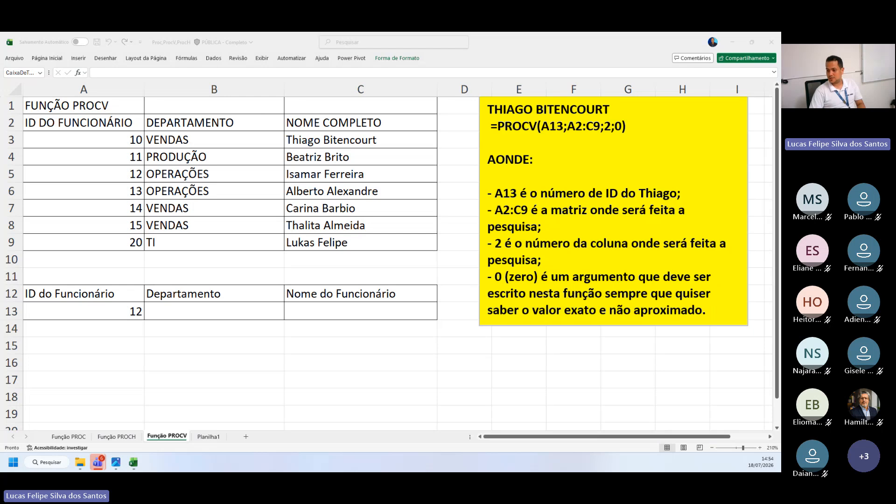
drag(84, 106, 368, 308)
key(ctrl+c)
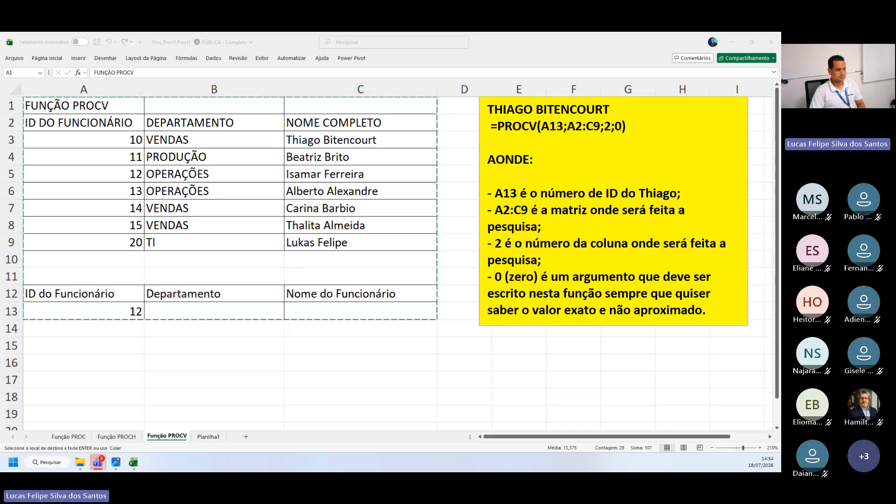
click(101, 107)
key(Return)
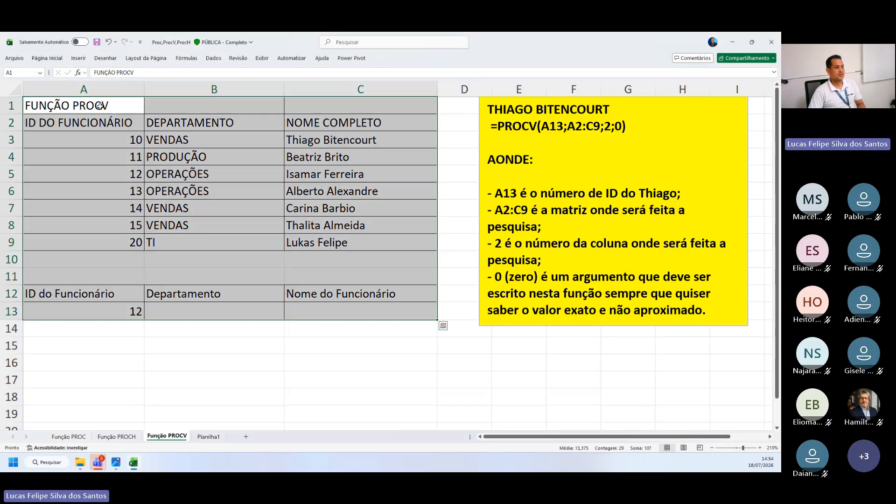
click(96, 104)
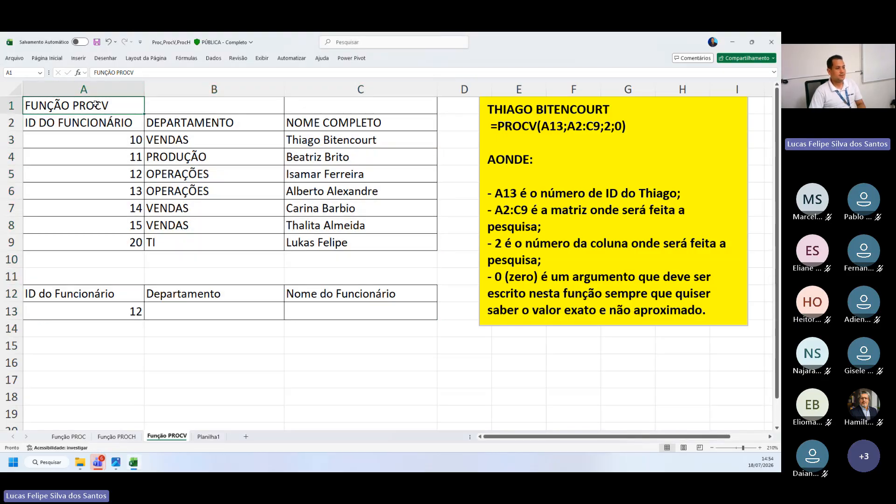
Examine the table's vertical layout by highlighting the DEPARTAMENTO, NOME COMPLETO and ID DO FUNCIONÁRIO columns from top to bottom
drag(181, 122, 207, 347)
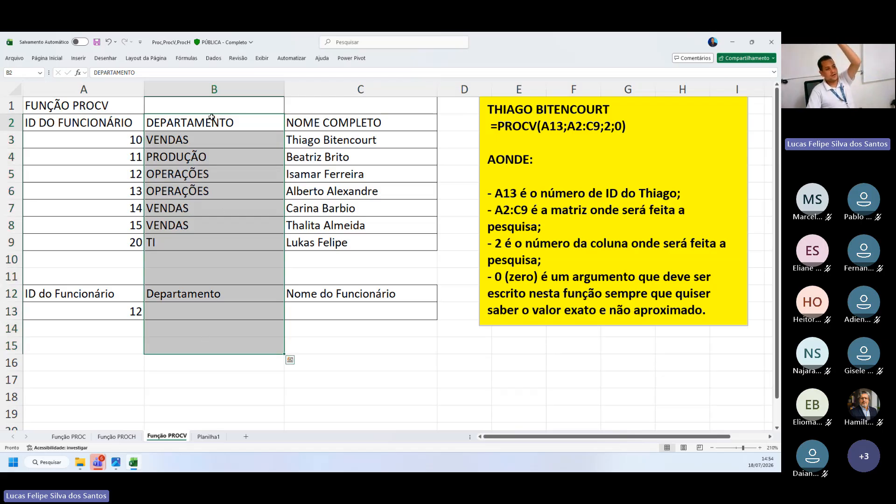
drag(211, 119, 236, 352)
drag(374, 129, 364, 396)
drag(91, 113, 107, 353)
click(184, 368)
Start a PROCV formula in B13 under Departamento and capture a screen snip of its argument hint
double_click(172, 313)
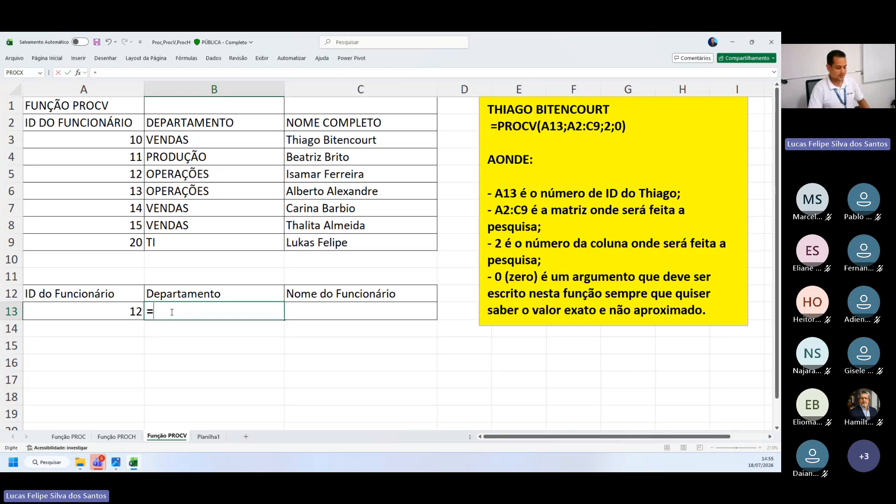
text(proc)
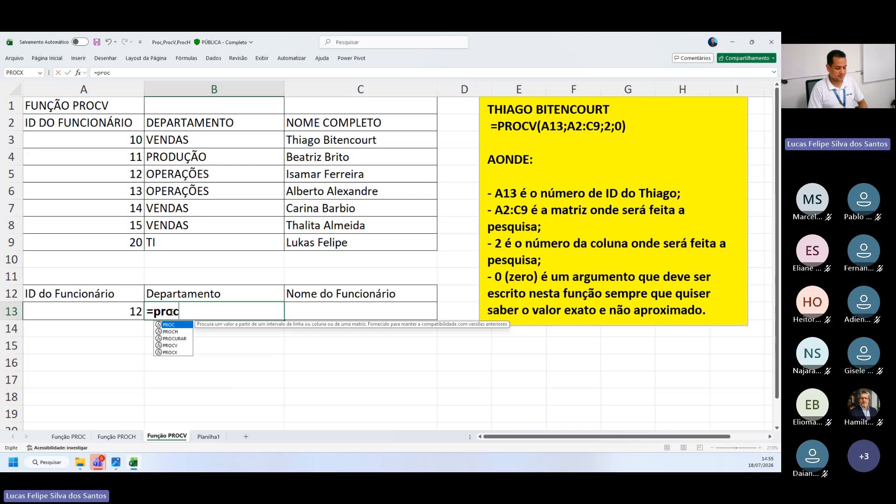
text(v()
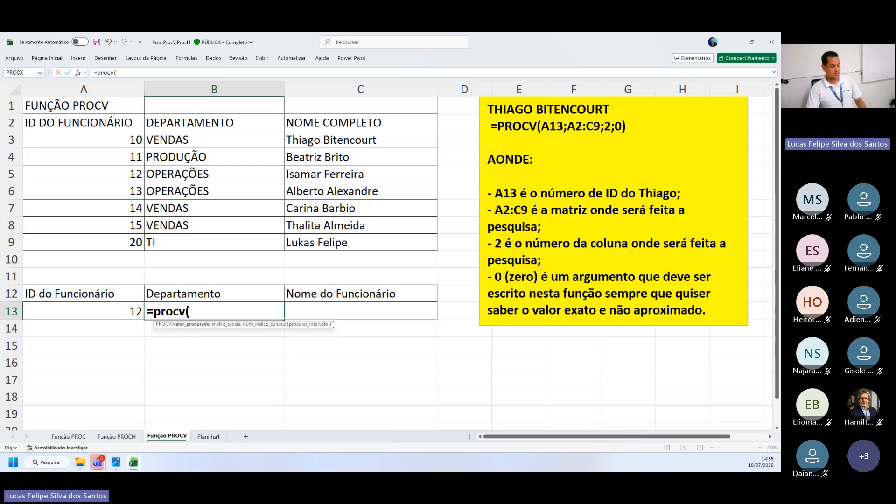
key(super+shift+s)
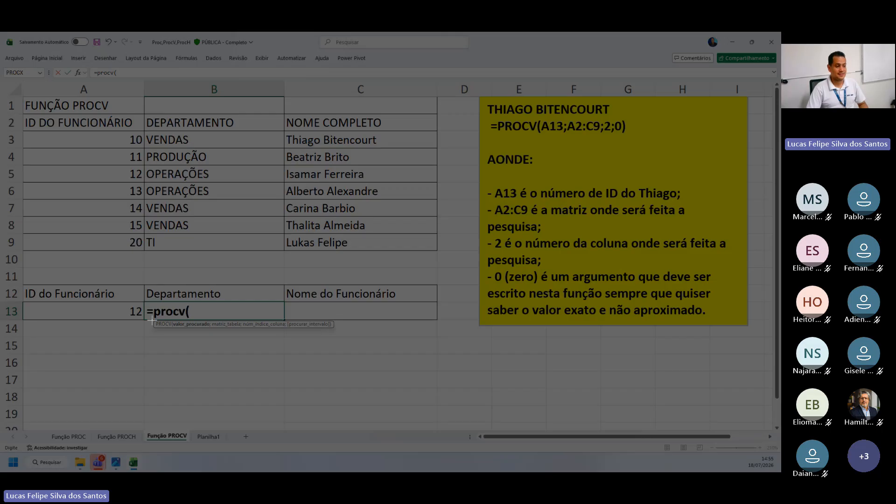
drag(153, 319, 338, 334)
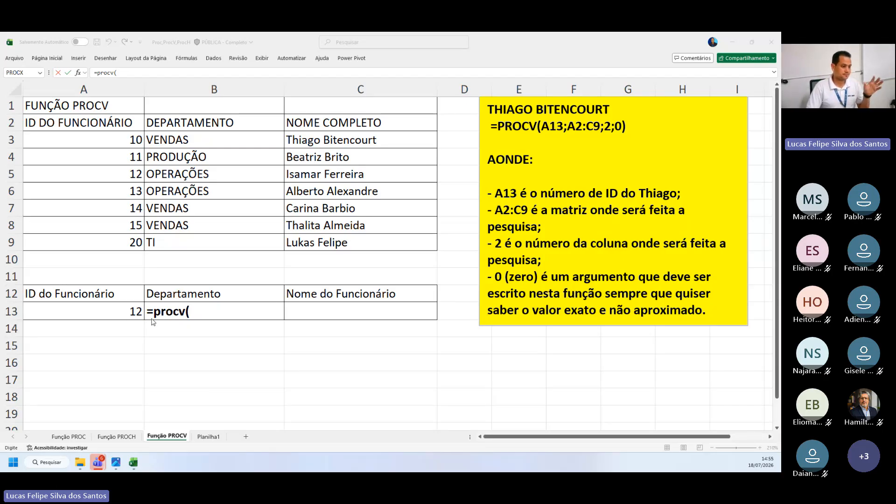
click(204, 313)
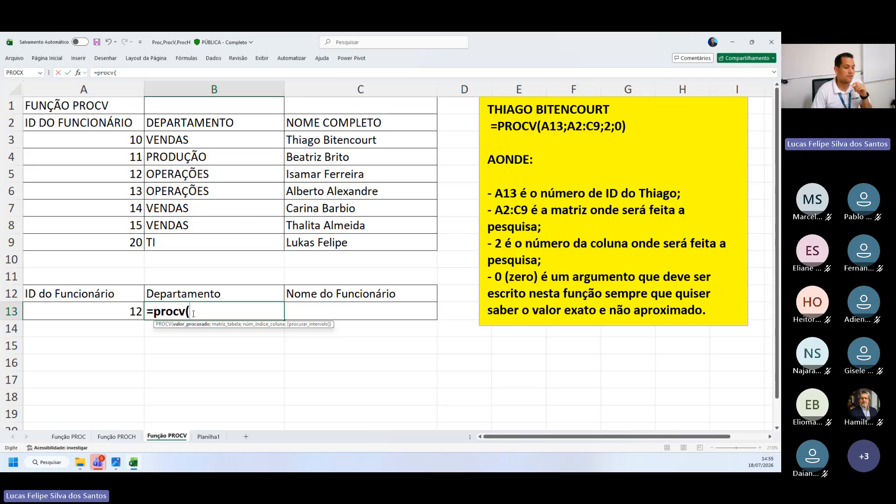
Supply A13 as the lookup value and A2:C9 as the table array in the PROCV formula
click(66, 311)
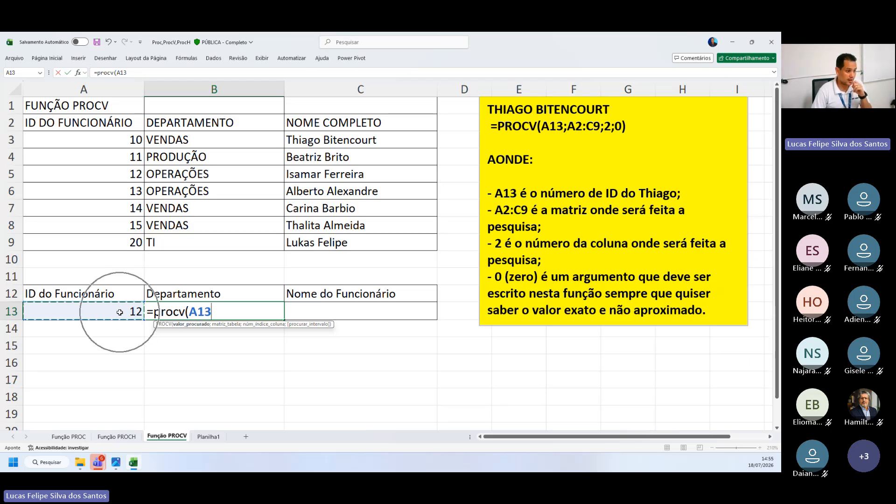
text(;)
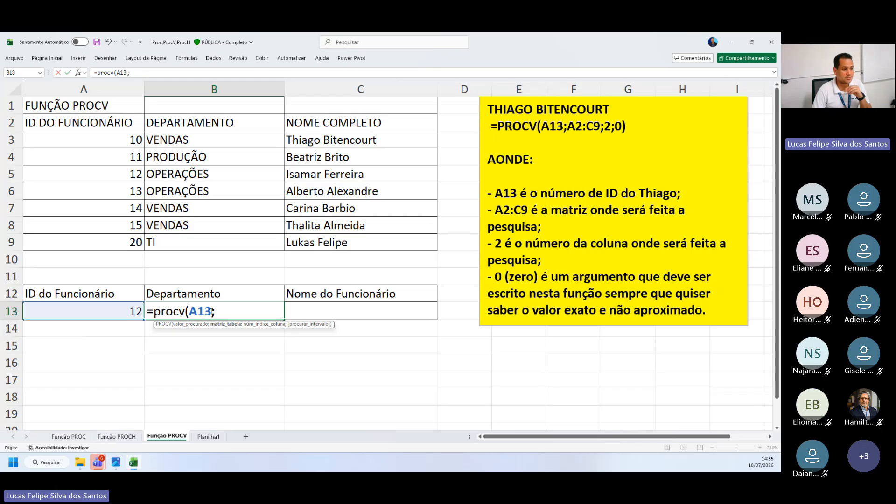
click(61, 125)
drag(60, 125, 332, 242)
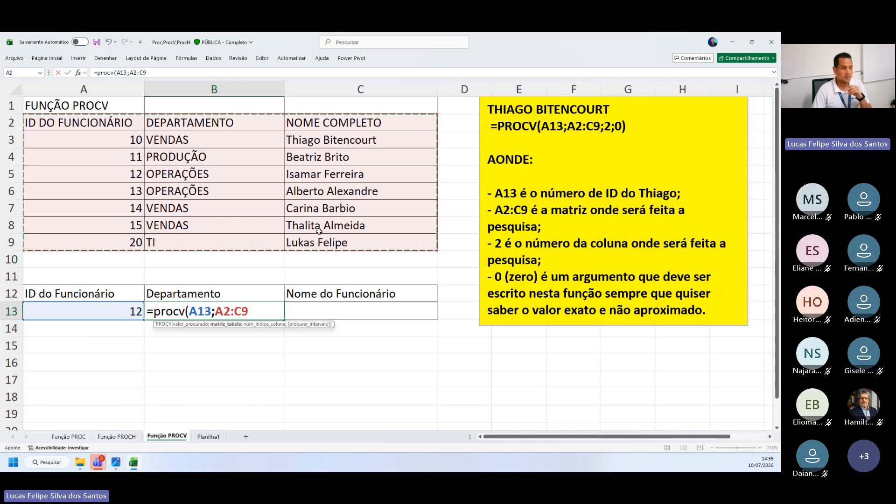
click(80, 124)
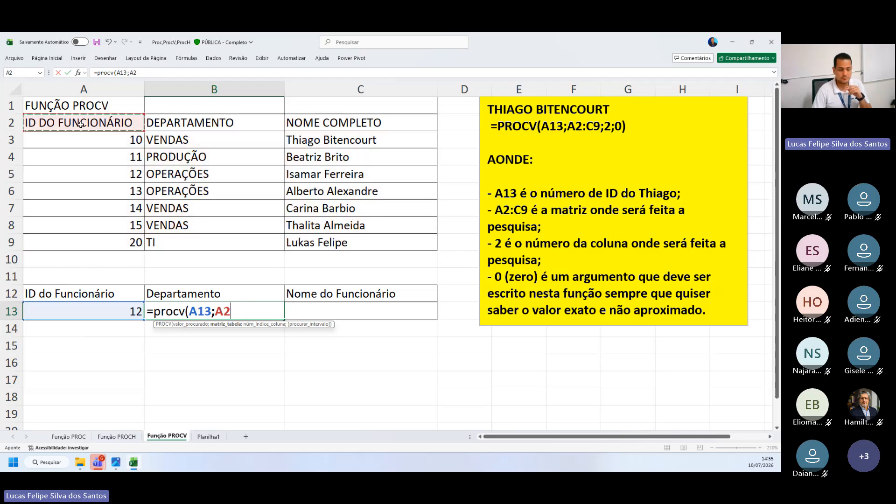
drag(81, 124, 340, 242)
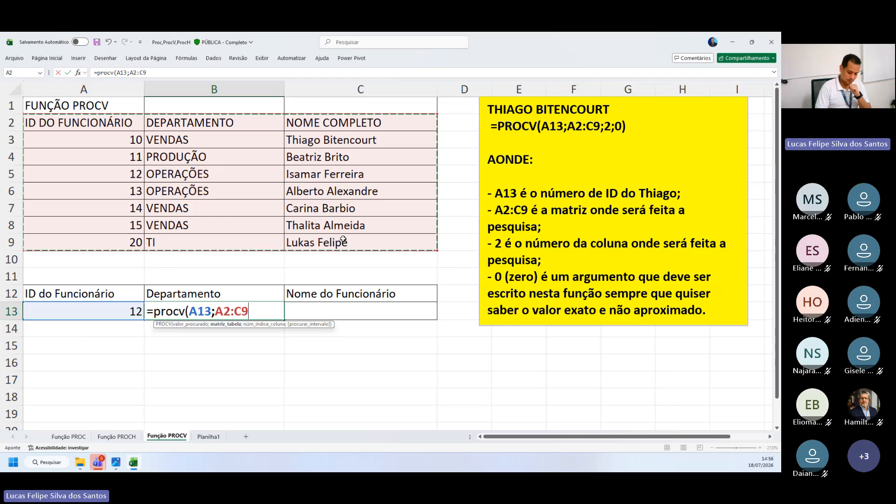
Complete the PROCV formula in B13 with column index 2 and 0 for an exact match
text(;)
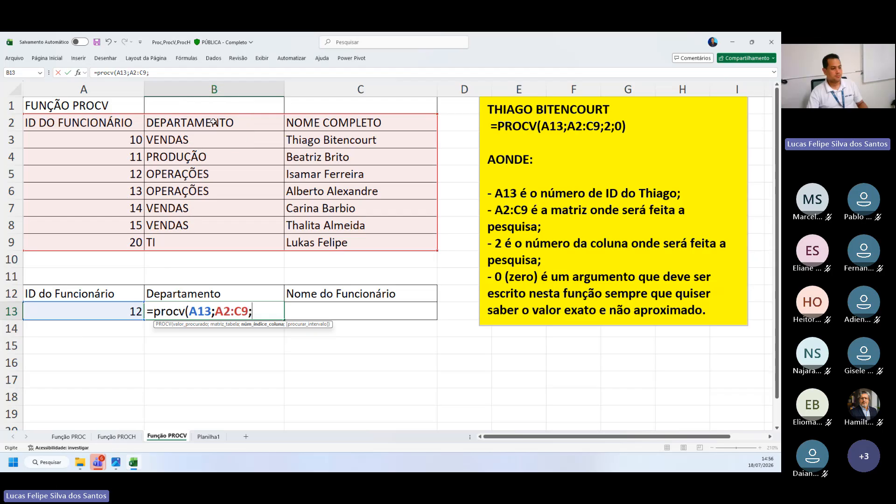
click(258, 306)
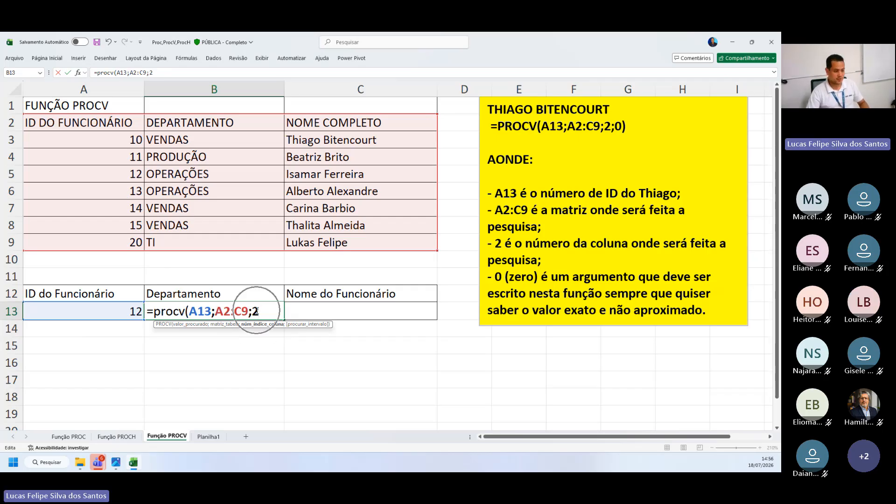
text(;)
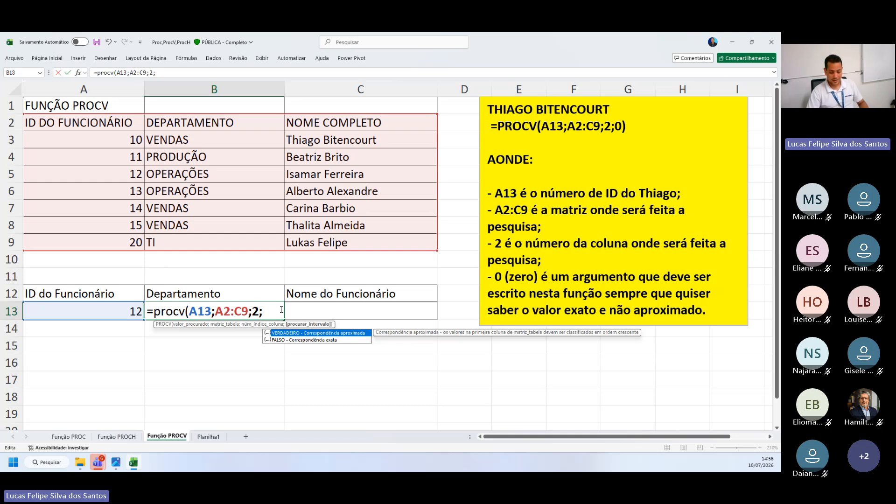
text(0)
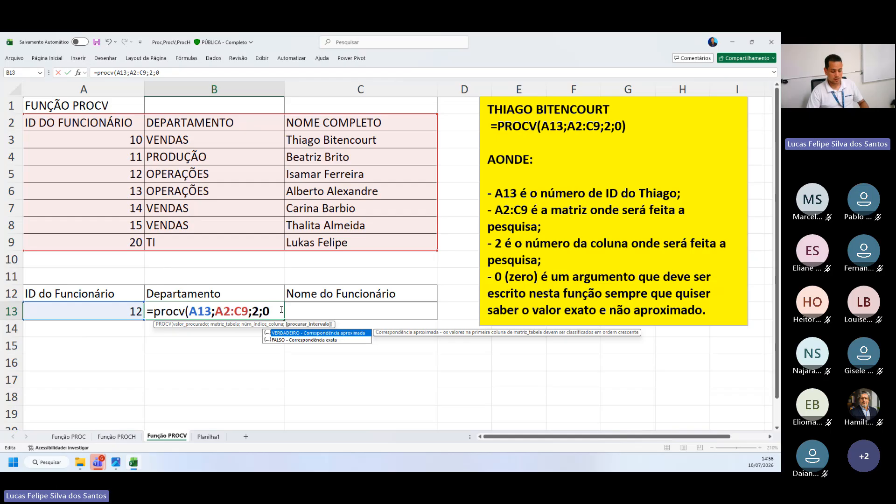
text())
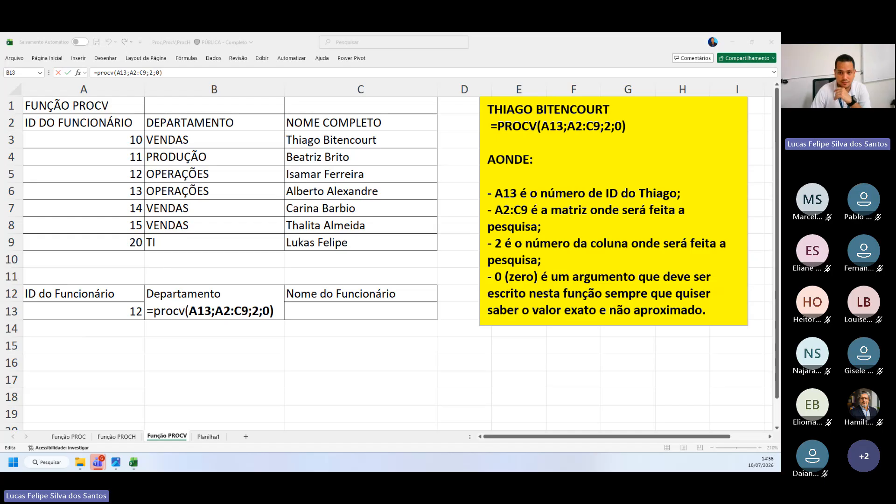
click(151, 313)
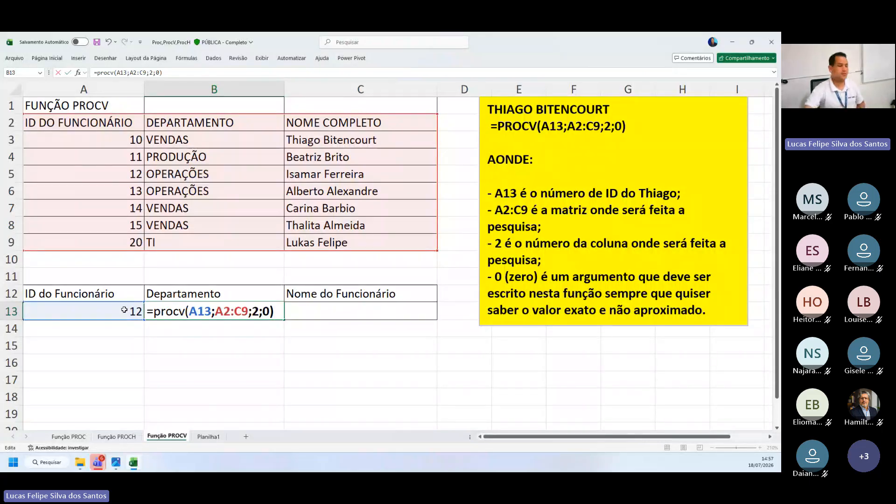
key(ctrl)
key(ctrl)
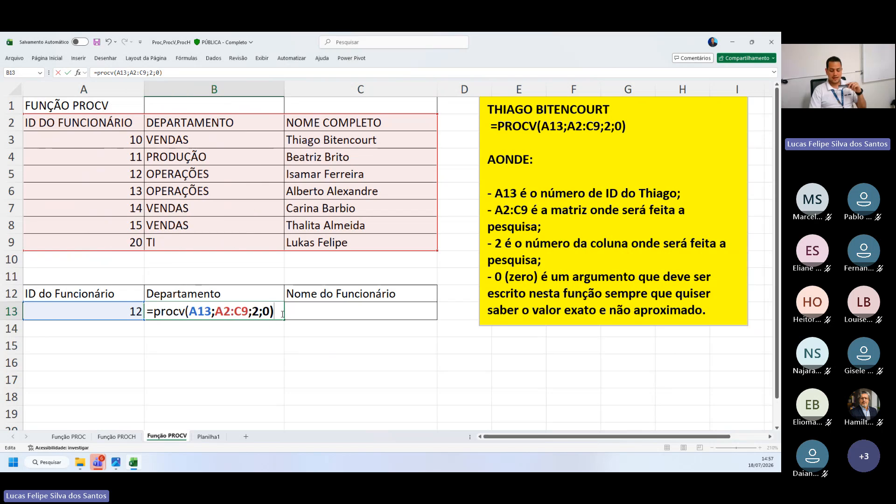
key(Return)
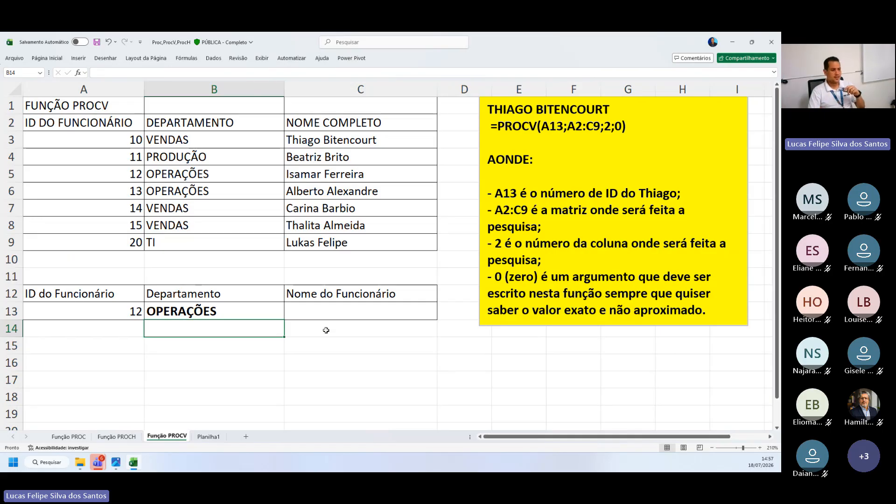
Start a PROCV formula in C13 under Nome do Funcionário with A13 as lookup value and A2:C9 as table array
click(341, 318)
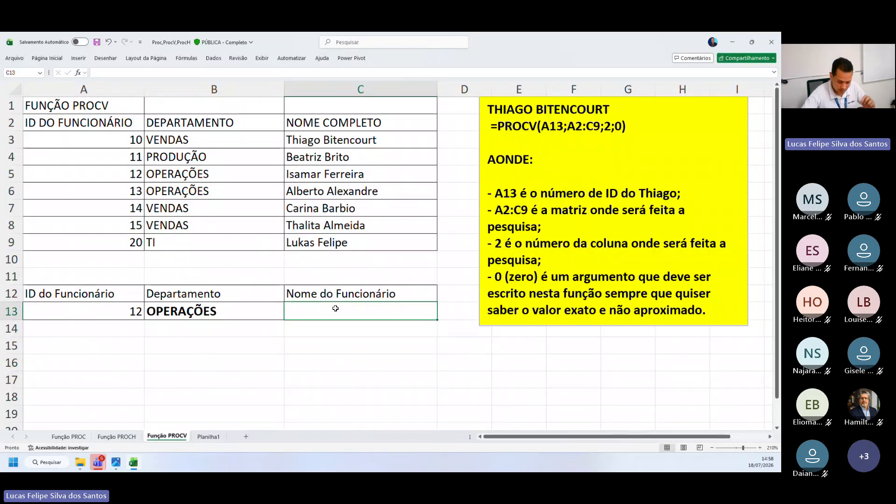
text(=)
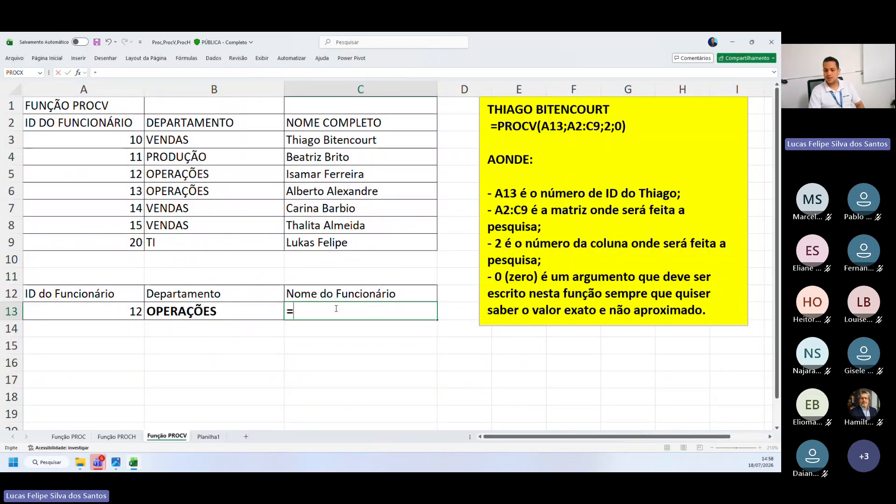
text(pro)
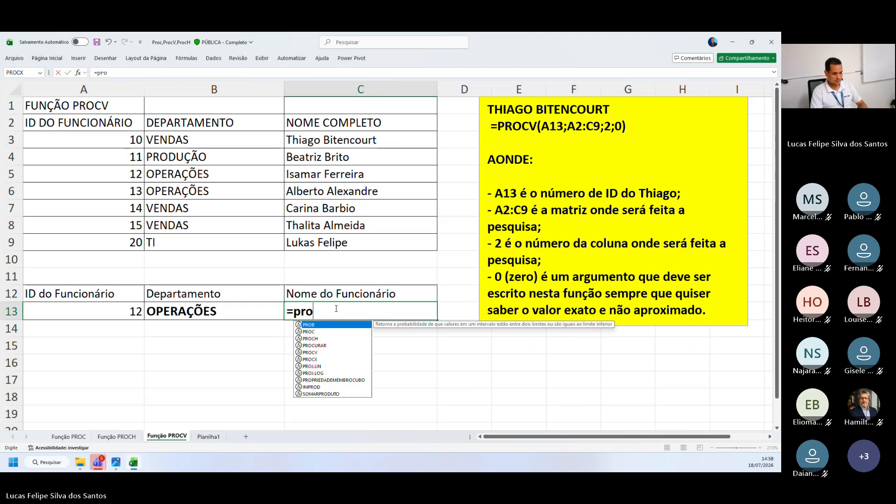
text(cv)
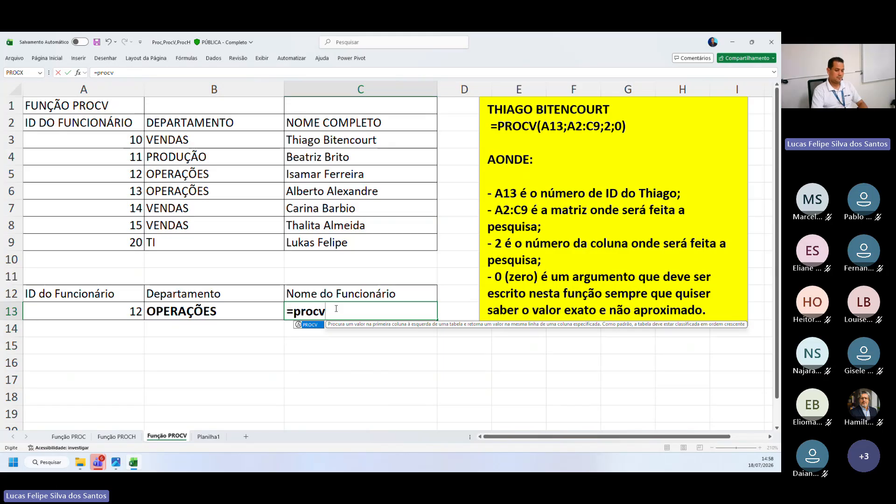
text(()
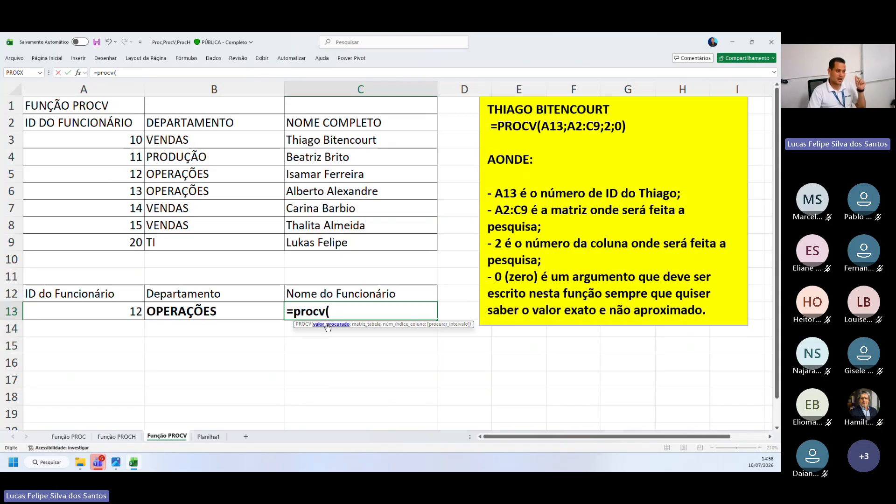
click(77, 310)
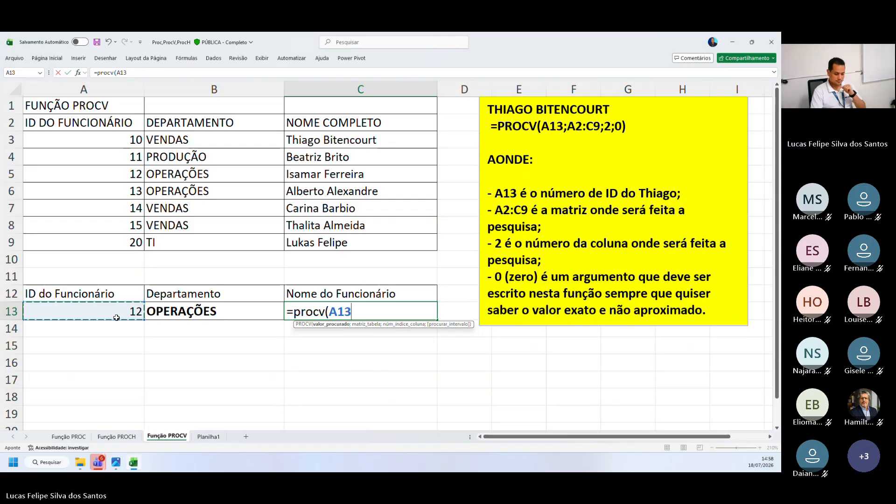
text(;)
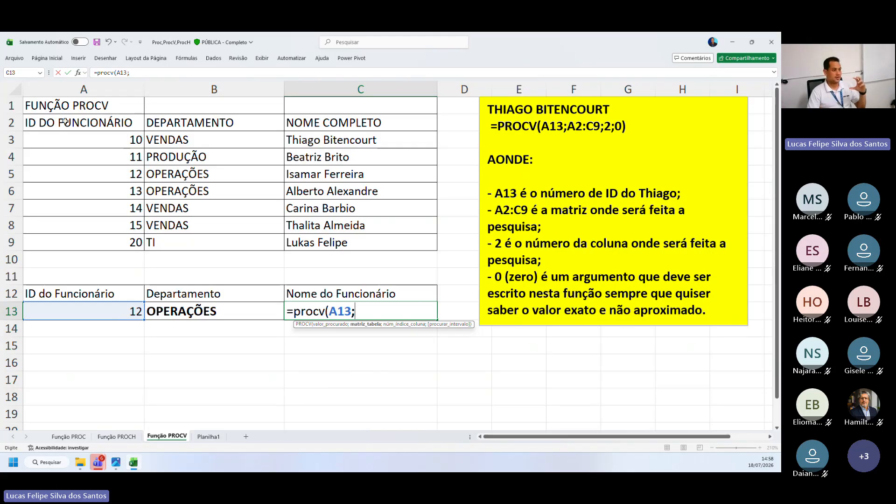
click(66, 126)
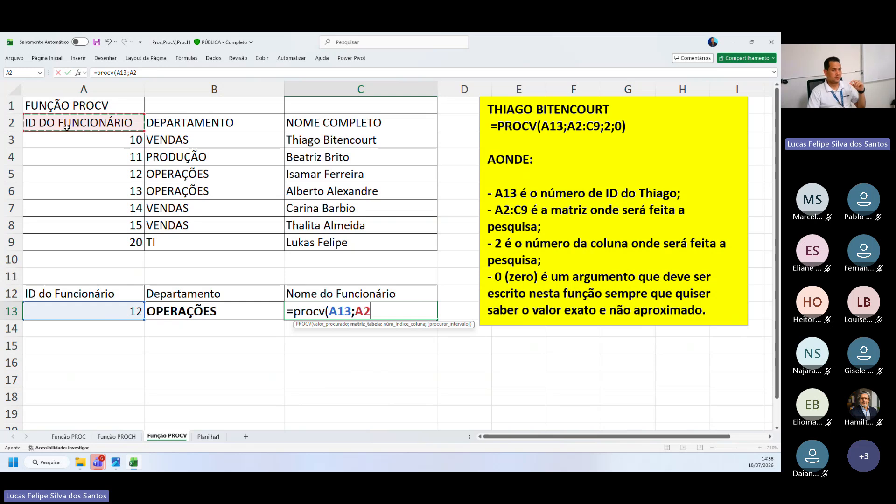
drag(66, 126, 345, 242)
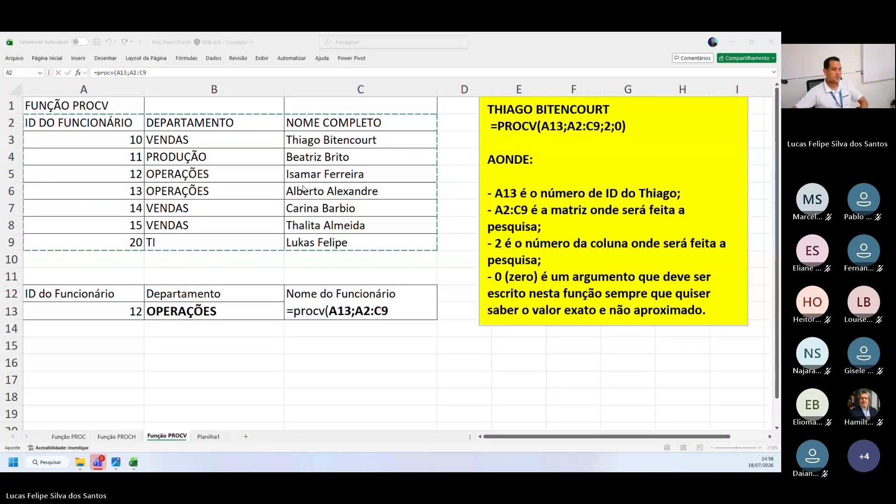
click(407, 316)
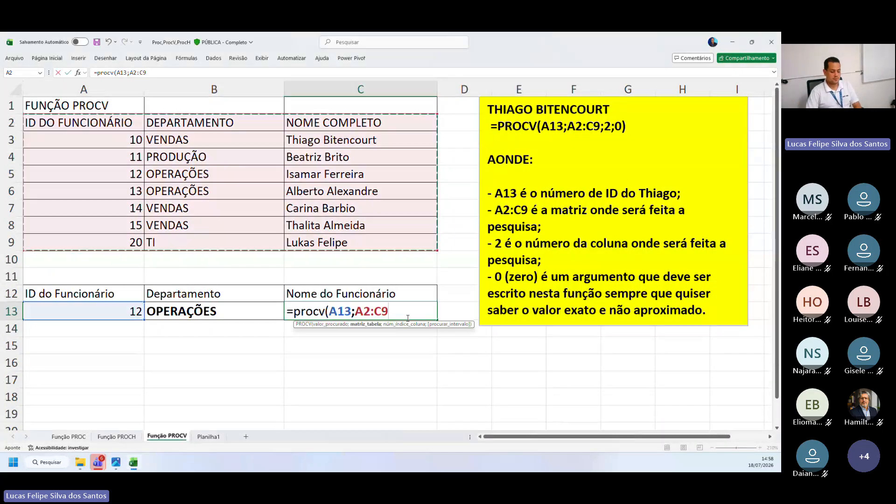
Finish the PROCV formula in C13 with column index 3 and 0 for an exact match
text(;)
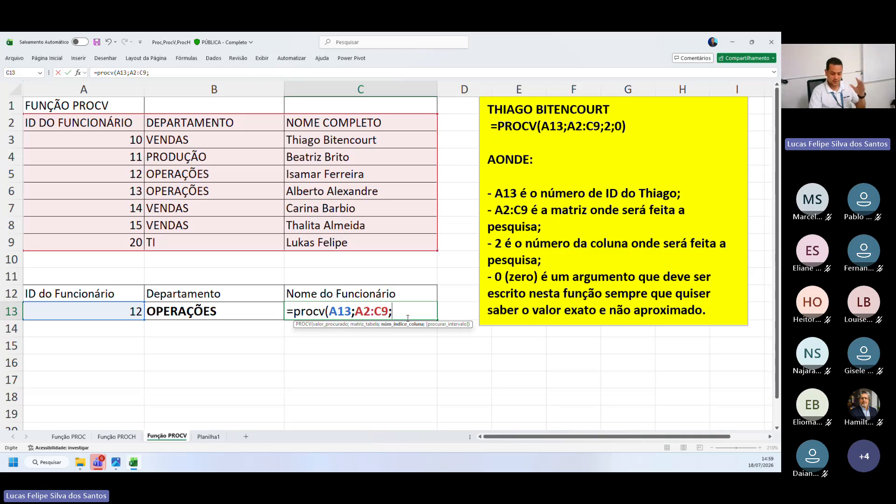
text(3)
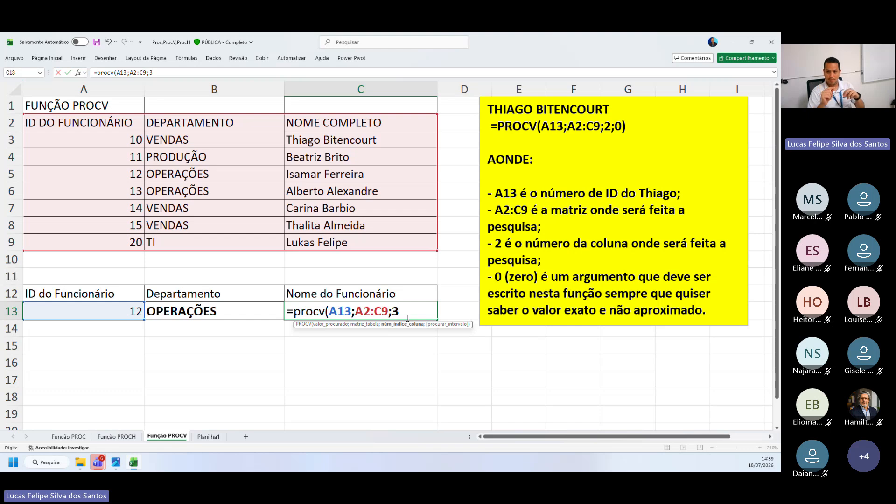
text(;)
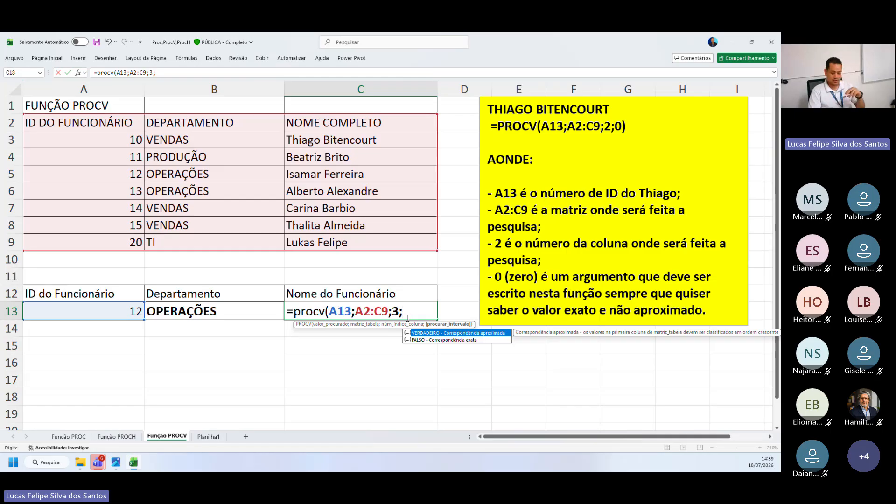
text(0)
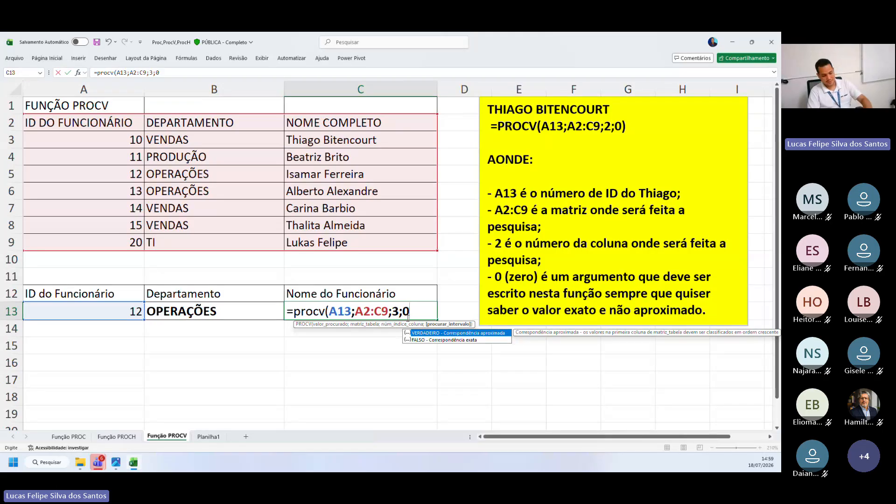
text())
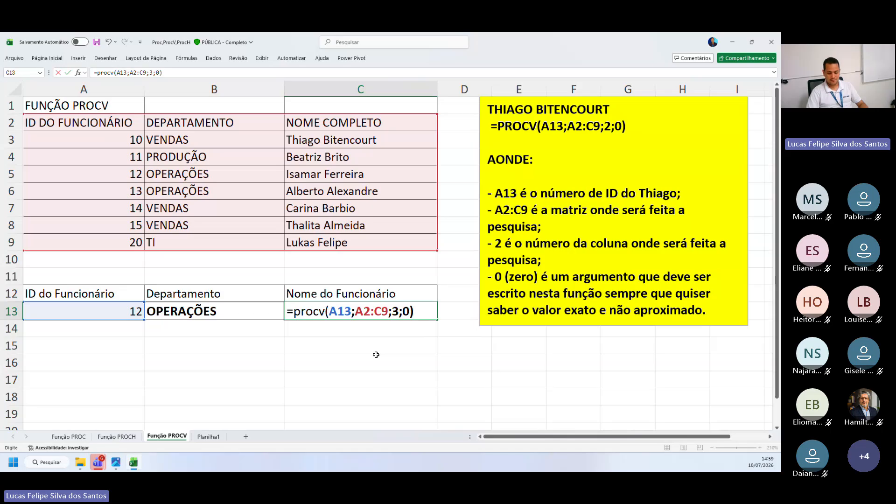
key(Return)
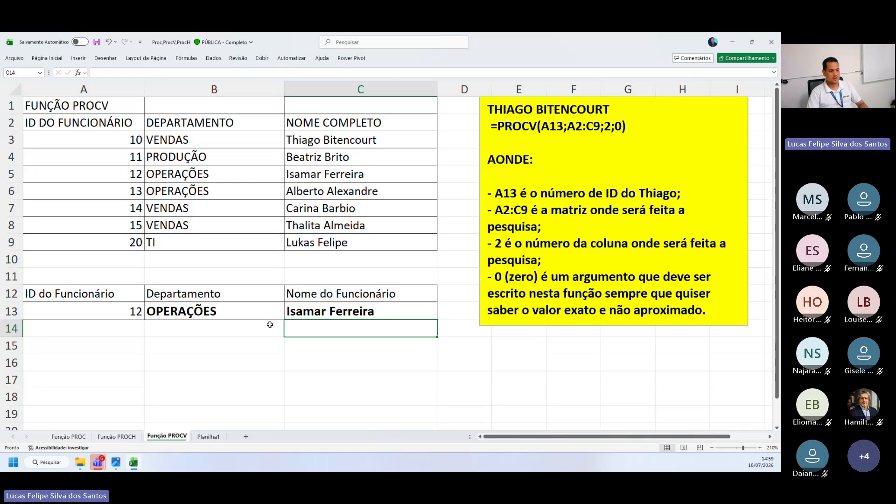
Test both PROCV lookups by setting the employee ID in A13 to 20, 15 and finally 13
click(306, 314)
click(176, 321)
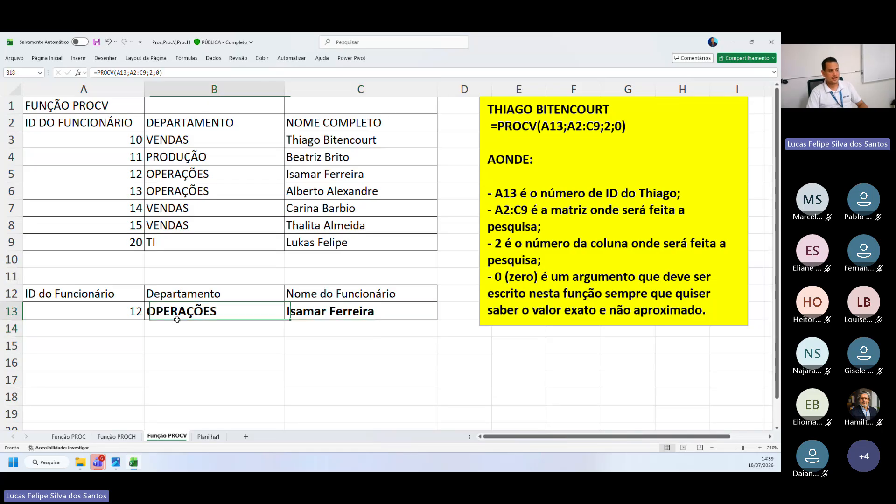
click(92, 317)
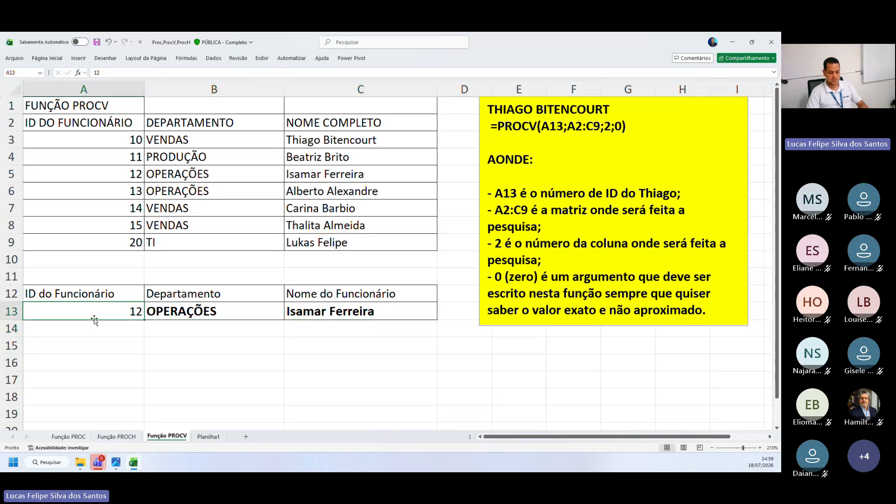
text(20)
key(ctrl+Return)
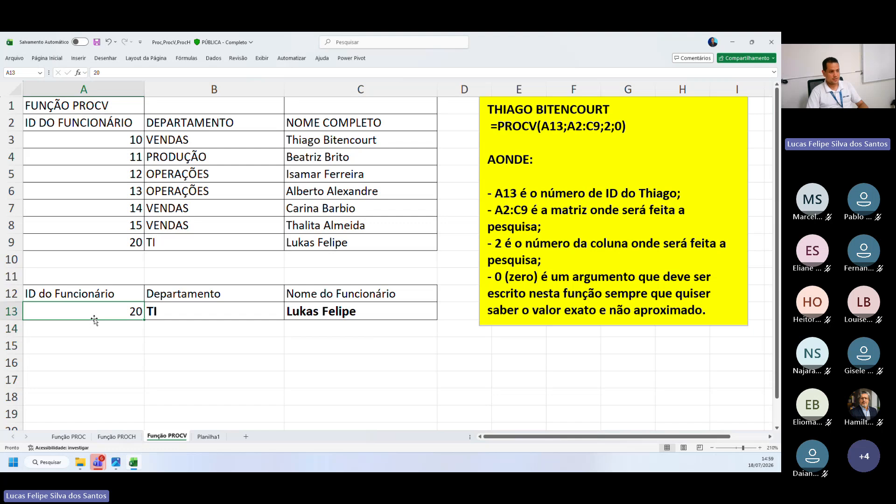
text(15)
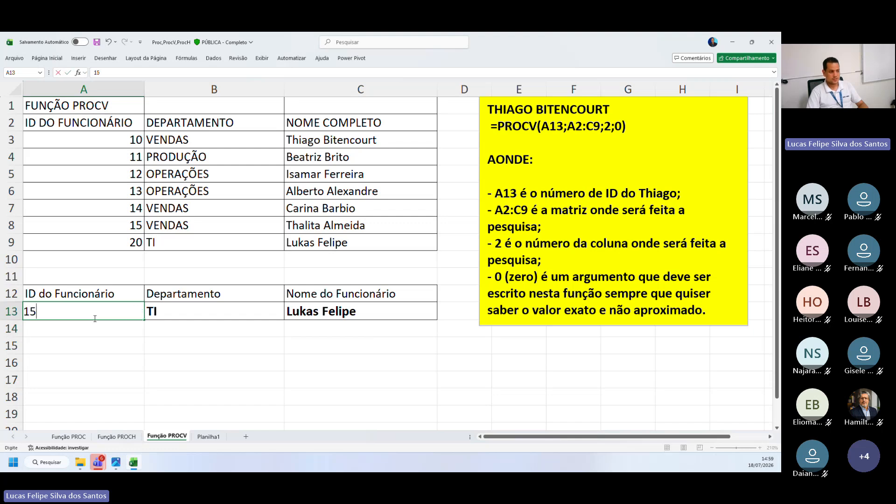
key(ctrl+Return)
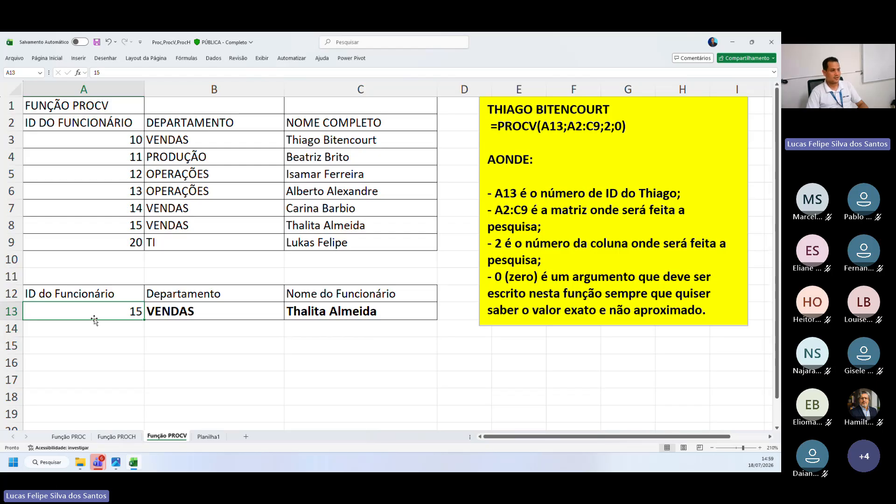
text(13)
key(Return)
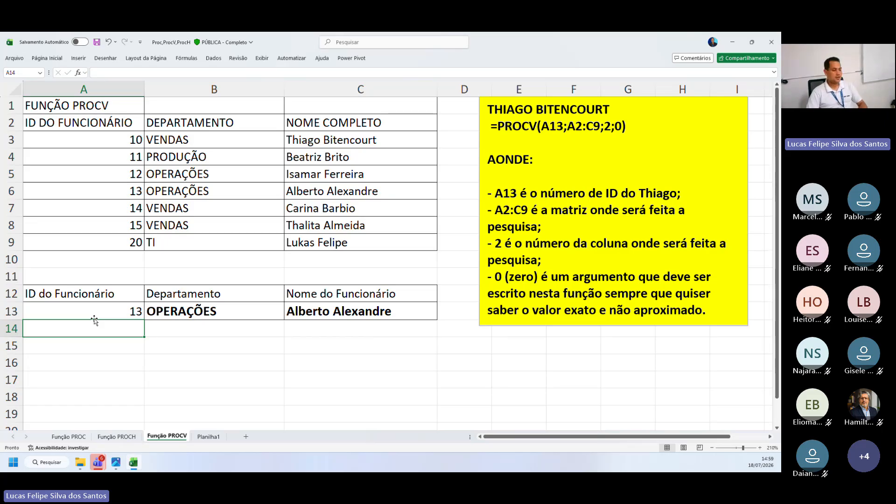
Review the ID, department and employee name cells in row 13 to compare the lookup value with both results
drag(88, 310, 214, 311)
click(224, 311)
click(345, 313)
click(238, 313)
click(345, 313)
click(247, 323)
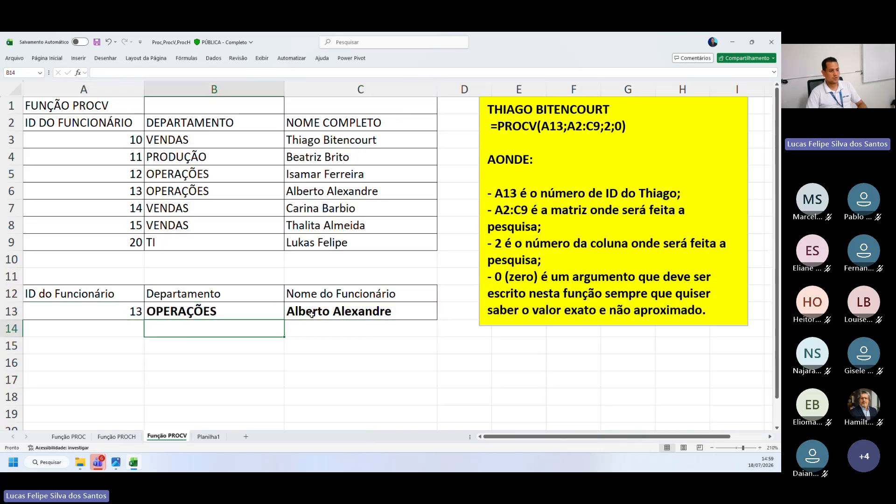
click(311, 314)
click(355, 325)
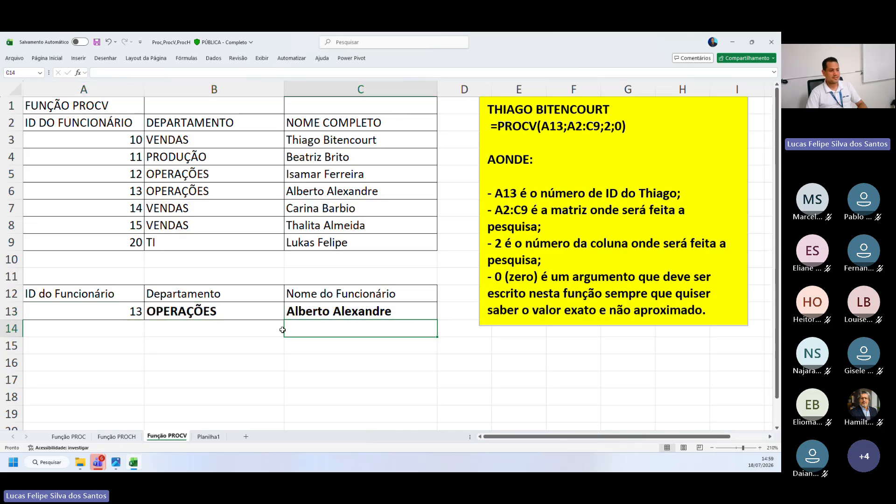
click(112, 313)
click(214, 313)
click(329, 318)
click(103, 317)
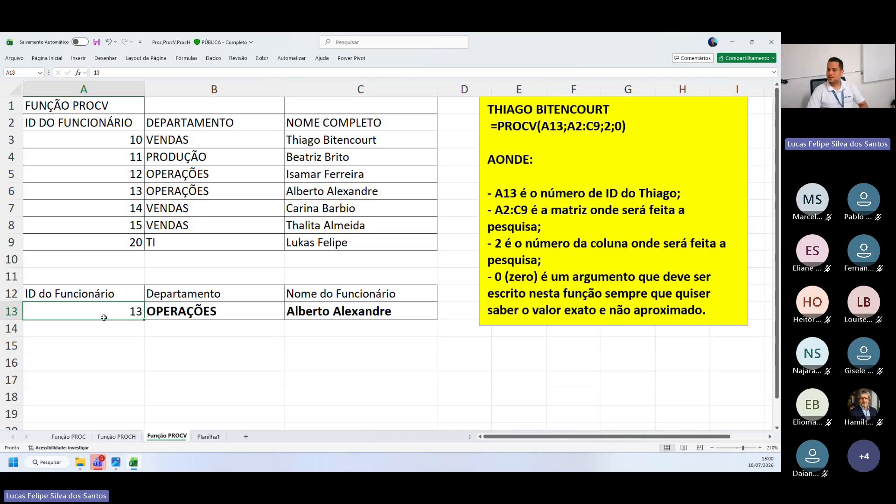
Turn the PROCV formulas in B13 and C13 into visible text with a leading space and widen column B to fit
double_click(154, 312)
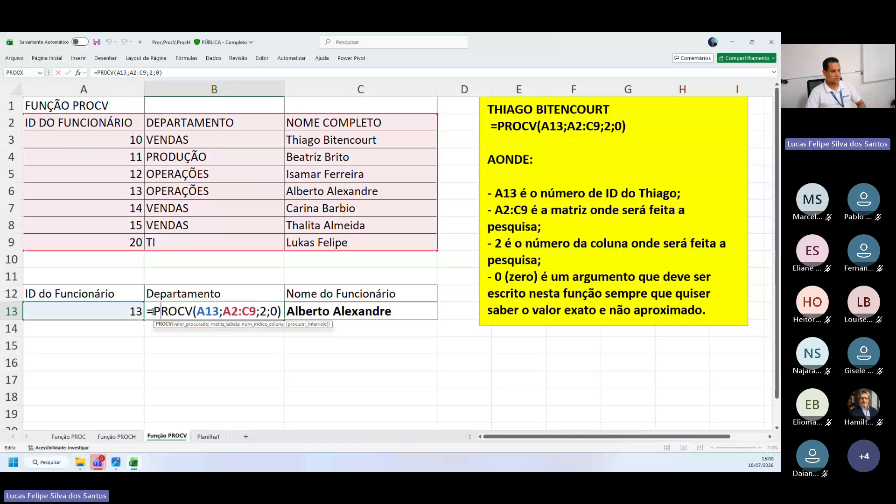
click(300, 342)
double_click(297, 313)
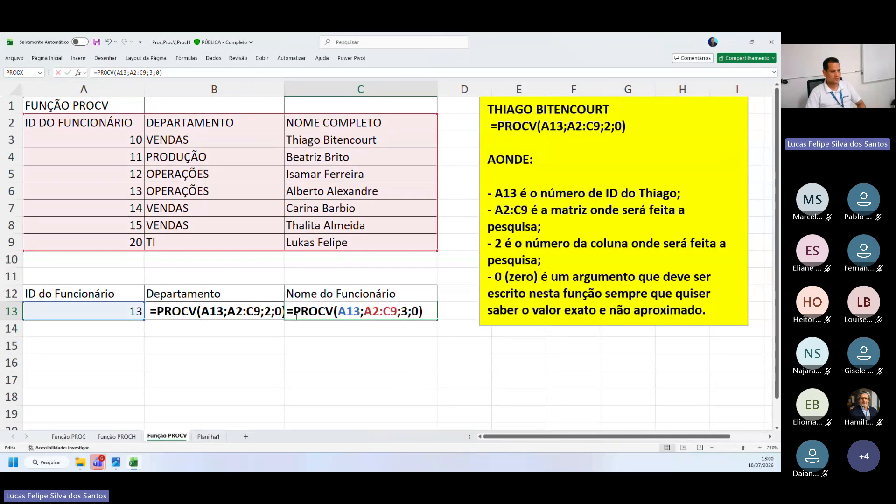
key(Return)
drag(286, 88, 298, 89)
click(292, 281)
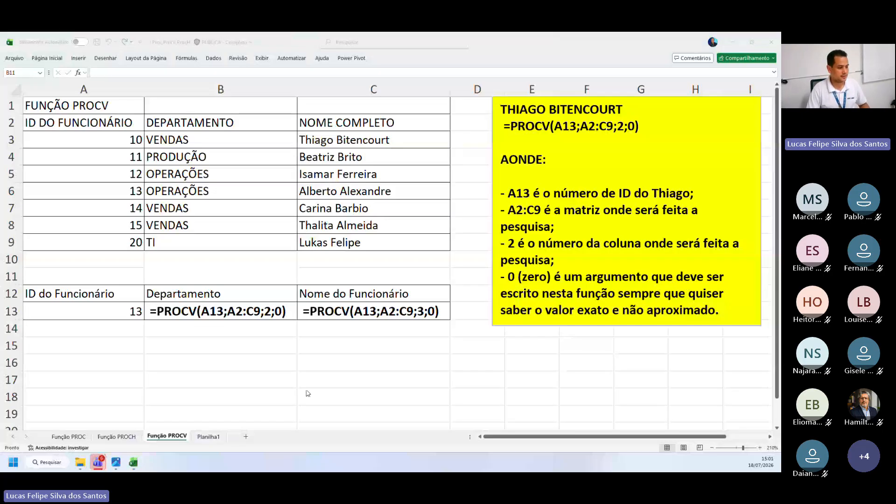
Go to the Planilha1 sheet and examine the Localizar table's product in E4 and the Validade formula in F4
key(ctrl+Page_Down)
click(248, 320)
click(398, 236)
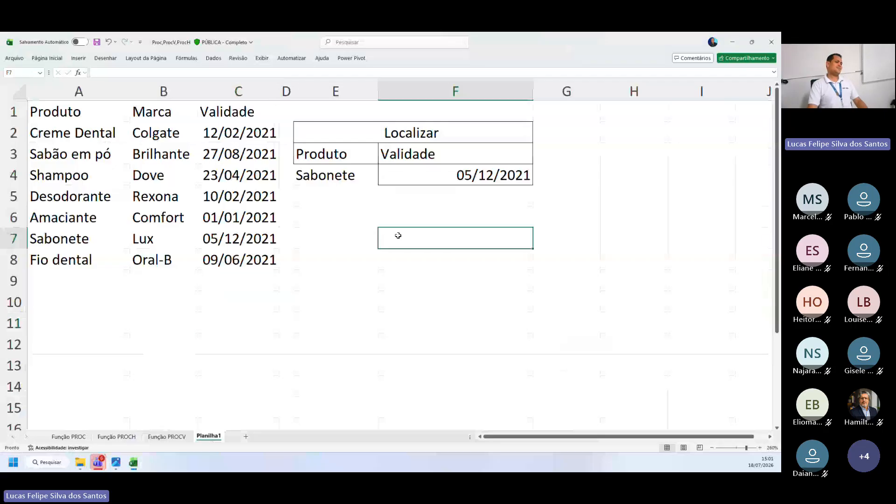
click(352, 154)
click(325, 175)
click(397, 177)
click(322, 177)
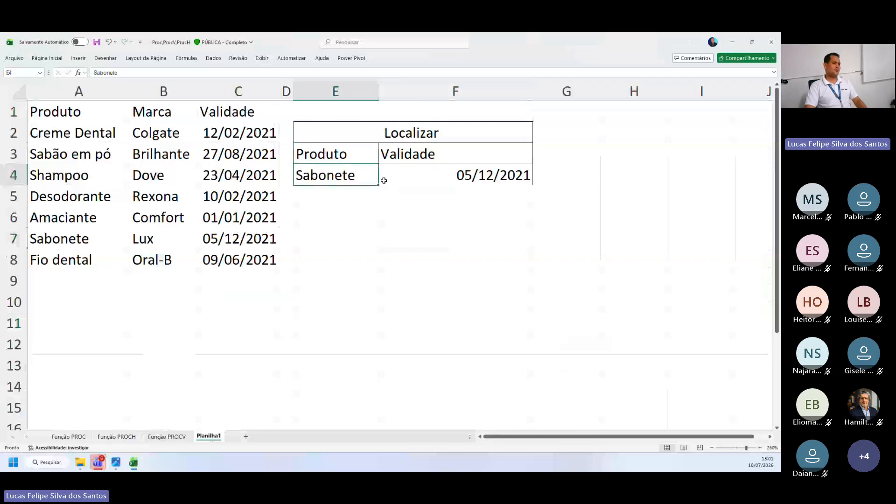
click(458, 181)
click(362, 189)
click(415, 181)
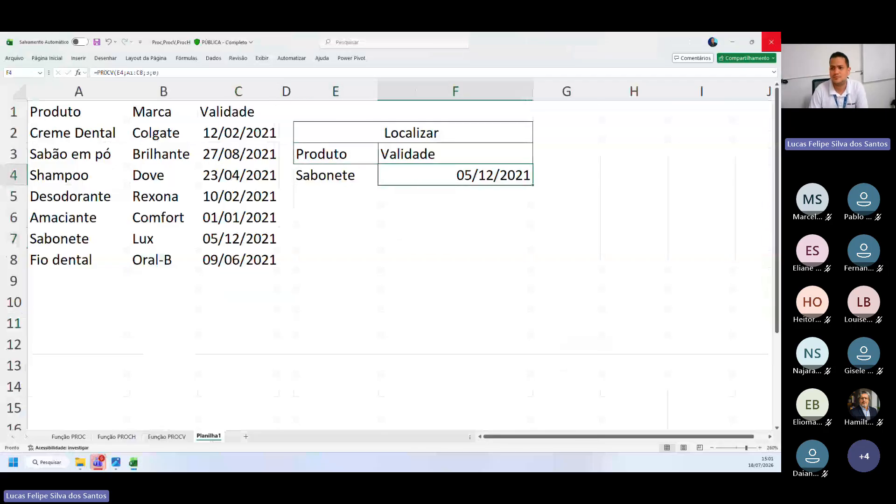
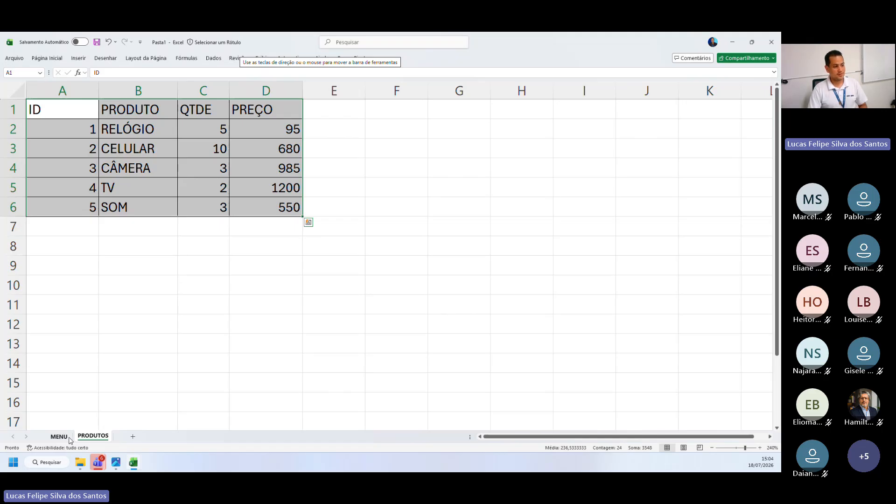
Go to the MENU sheet, examine the empty cells for PRODUTO, QTDE, PREÇO and TOTAL, and check back against the PRODUTOS sheet
click(65, 436)
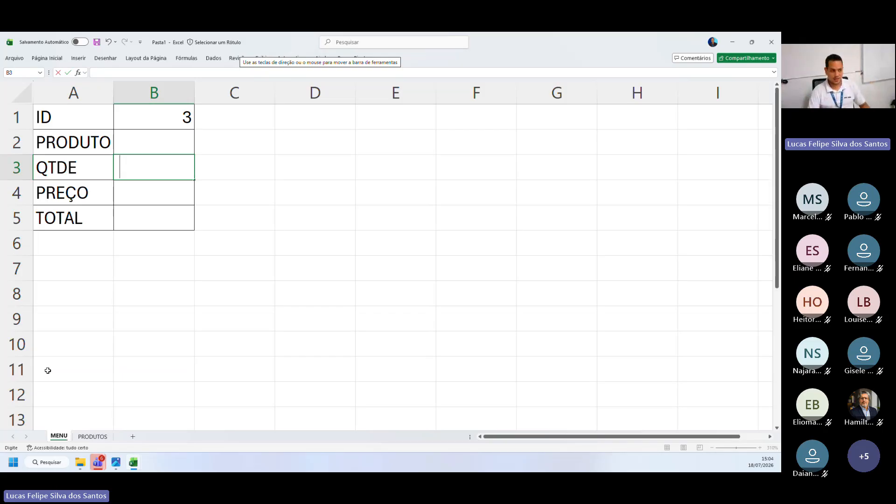
click(319, 351)
click(203, 244)
click(146, 196)
click(141, 174)
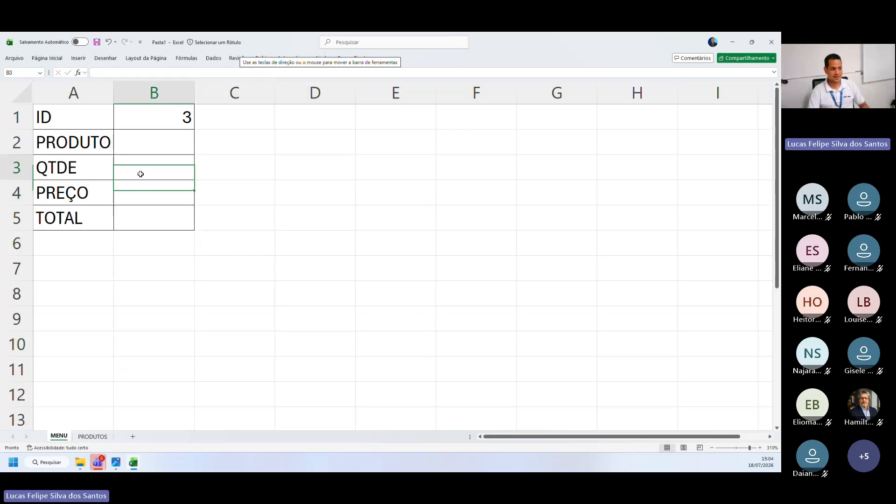
click(145, 147)
click(291, 201)
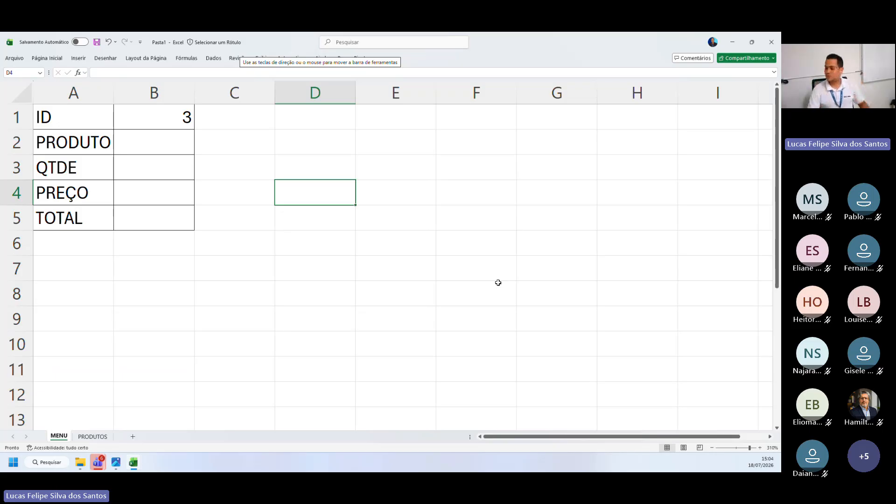
click(142, 241)
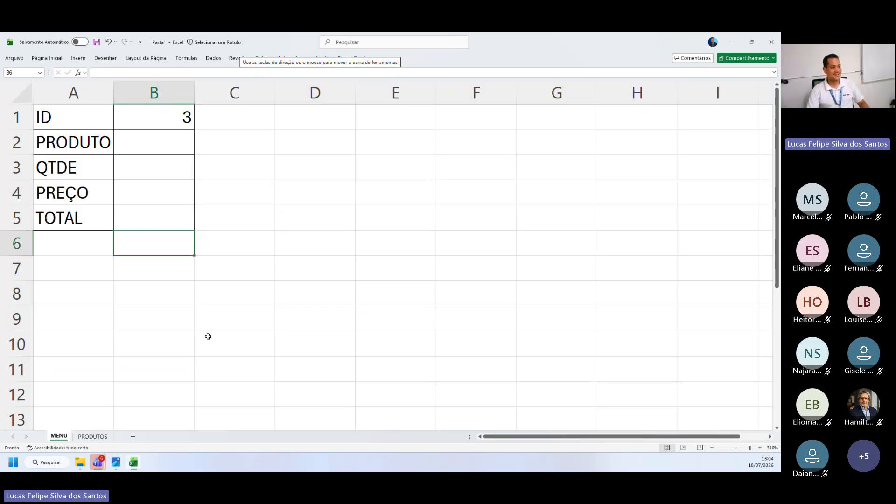
click(233, 319)
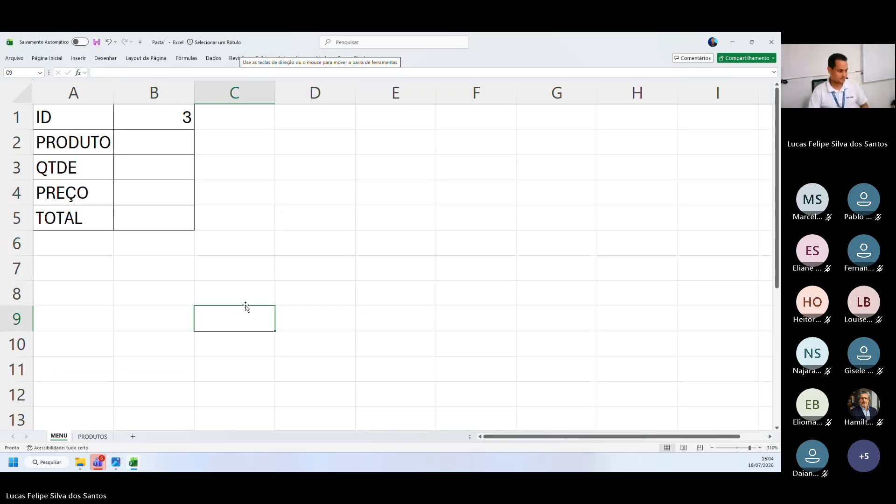
click(92, 436)
click(59, 437)
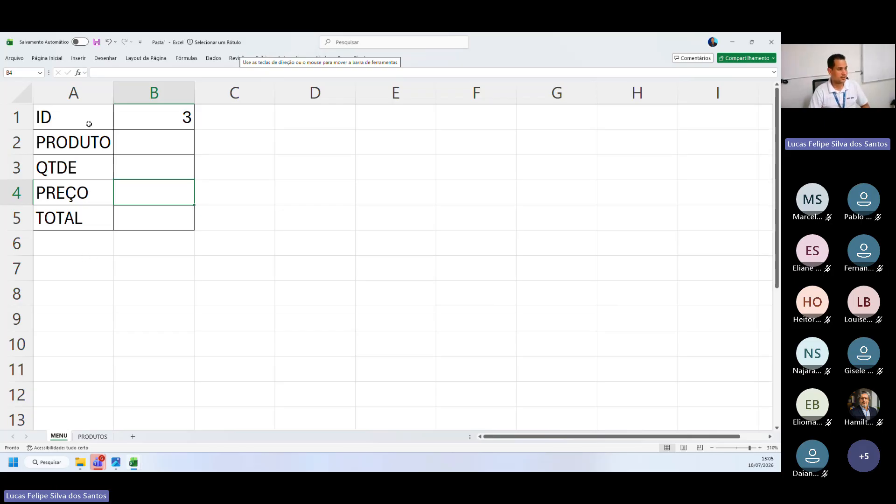
Point out the ID label in A1 and its value cell B1 on the MENU sheet
drag(88, 122, 162, 131)
click(146, 123)
drag(105, 122, 142, 121)
drag(96, 122, 142, 121)
drag(97, 121, 142, 121)
drag(98, 122, 150, 122)
drag(98, 121, 144, 121)
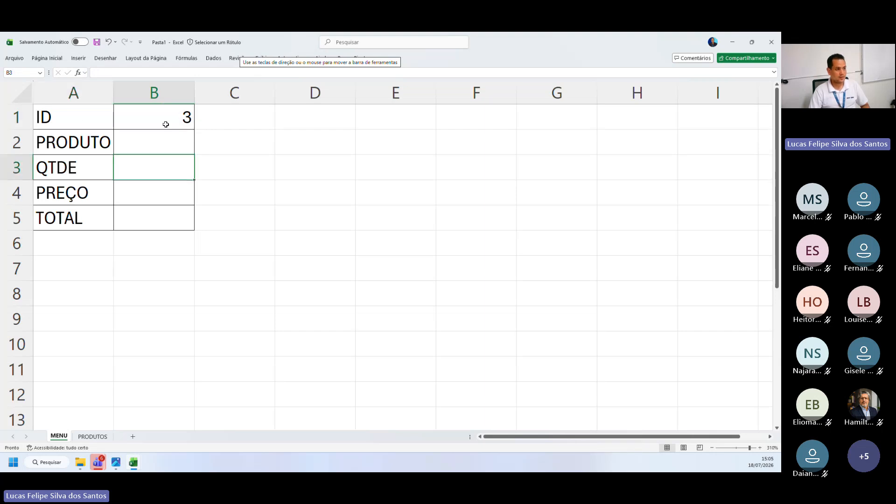
Set the ID in B1 to 4 and finally to 5
click(165, 123)
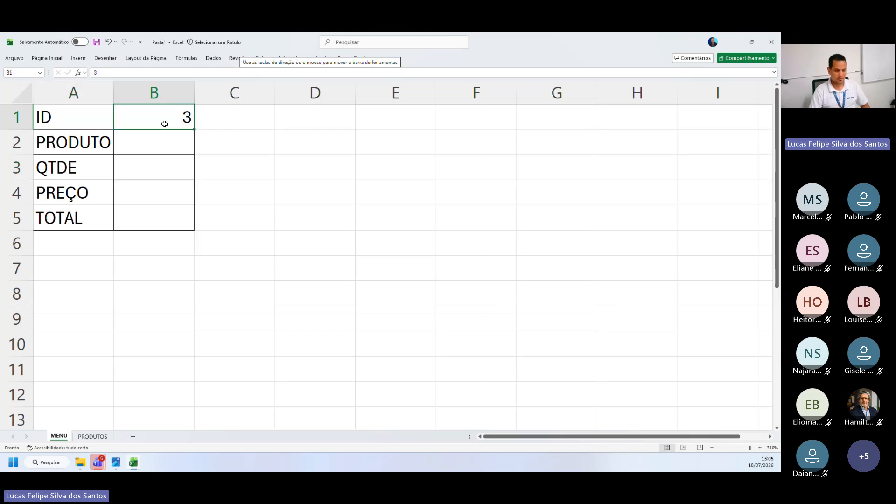
text(4)
key(Return)
key(Up)
key(Right)
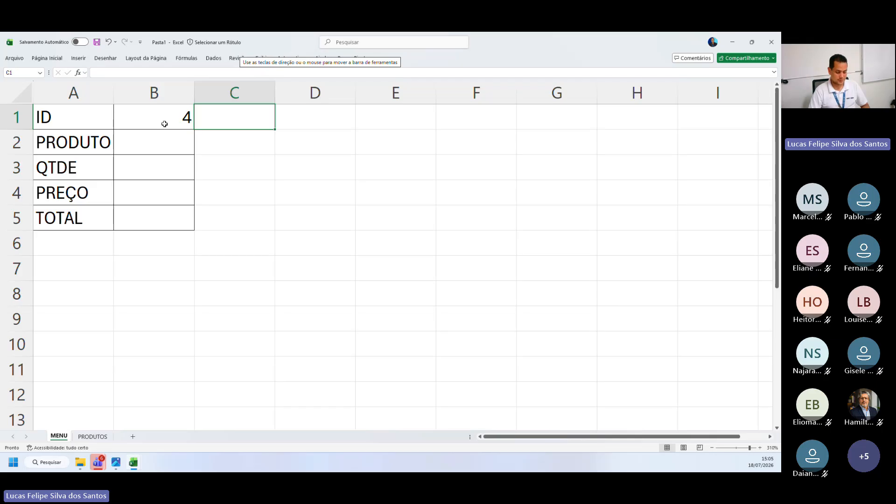
key(Left)
text(5)
key(Return)
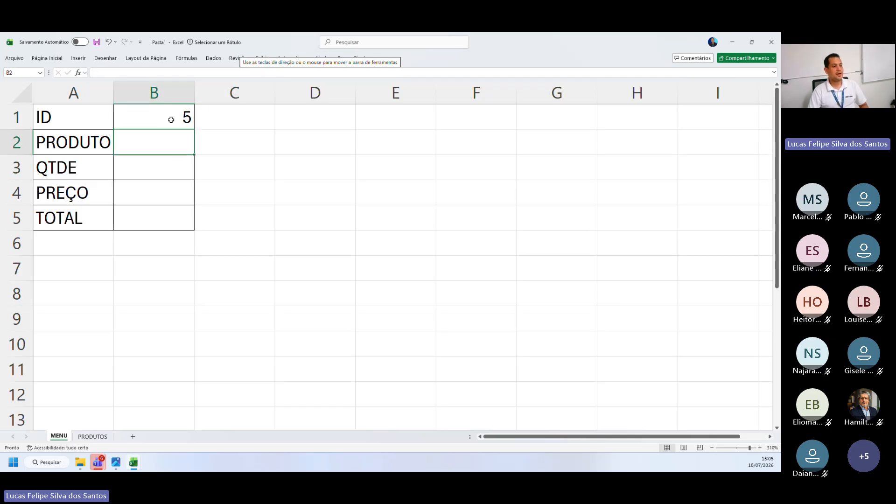
Highlight the PRODUTO, QTDE, PREÇO and TOTAL rows in turn and reselect the ID value cell B1
drag(95, 147, 413, 146)
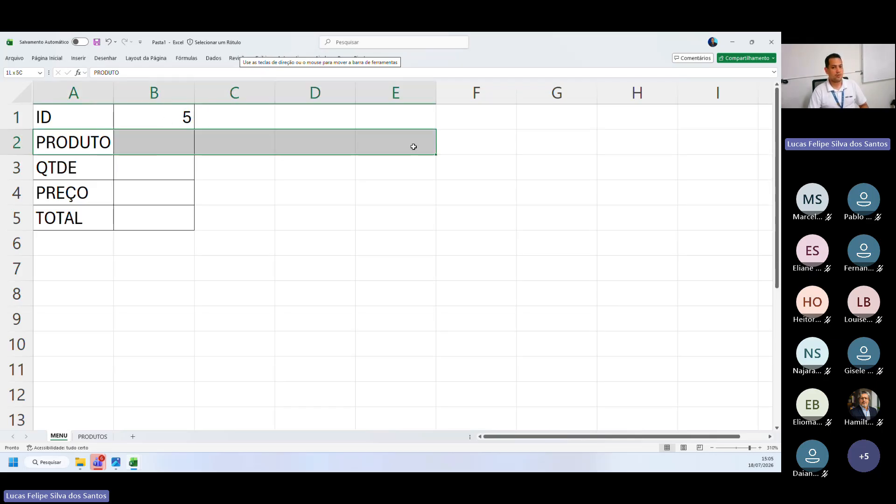
drag(83, 177, 322, 167)
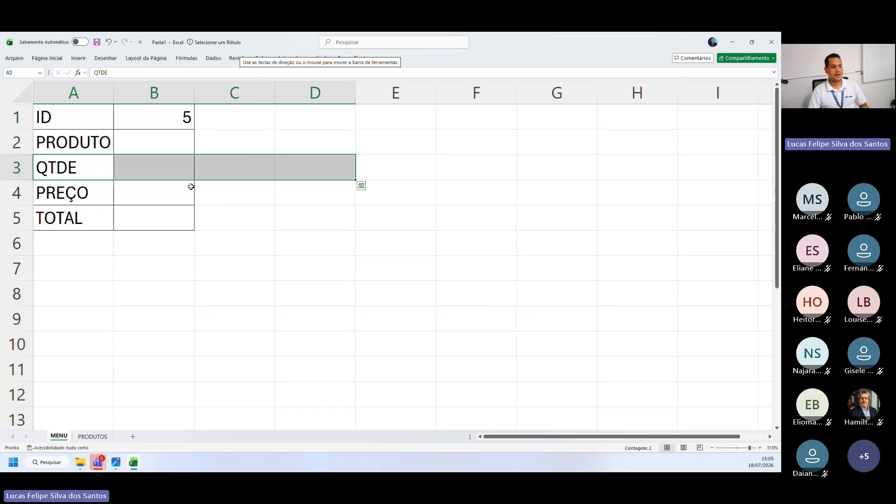
drag(83, 197, 316, 207)
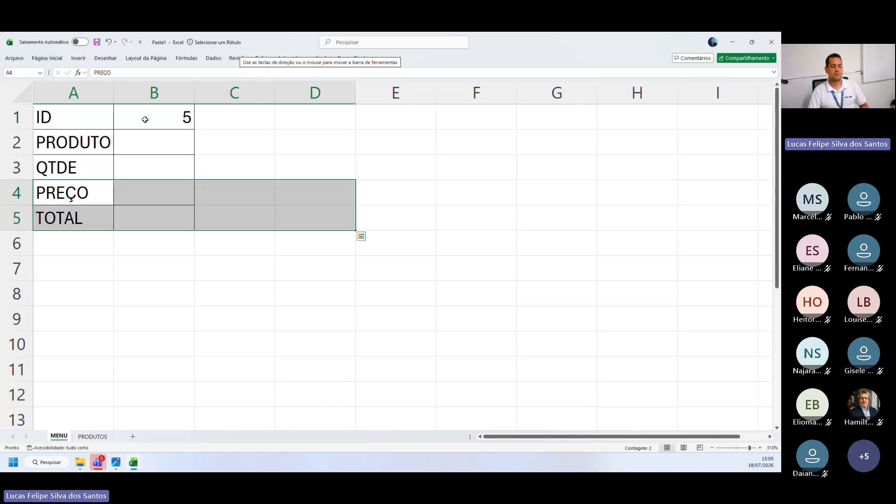
click(145, 120)
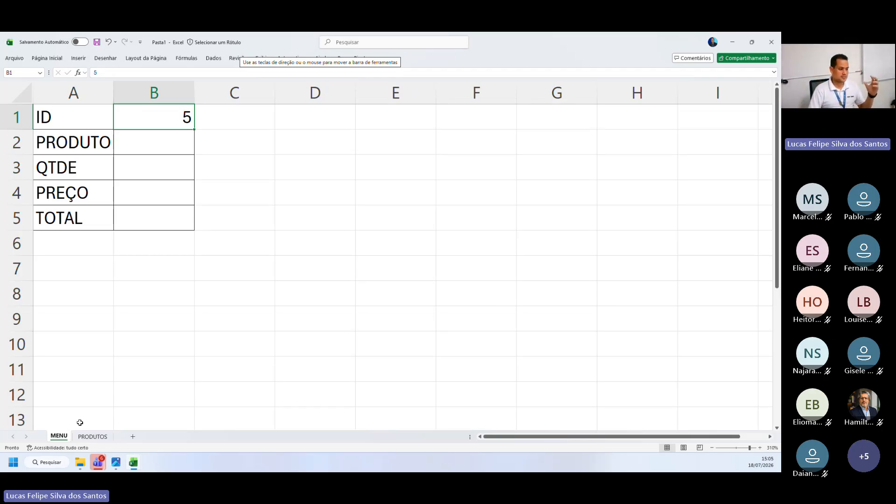
Review the product table A1:D6 on the PRODUTOS sheet against the MENU form and return to the MENU sheet
click(92, 437)
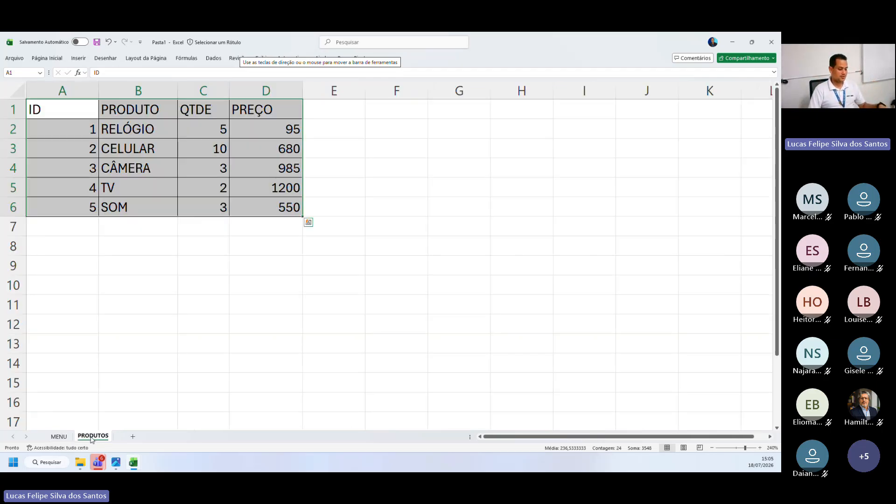
key(ctrl+q)
click(106, 363)
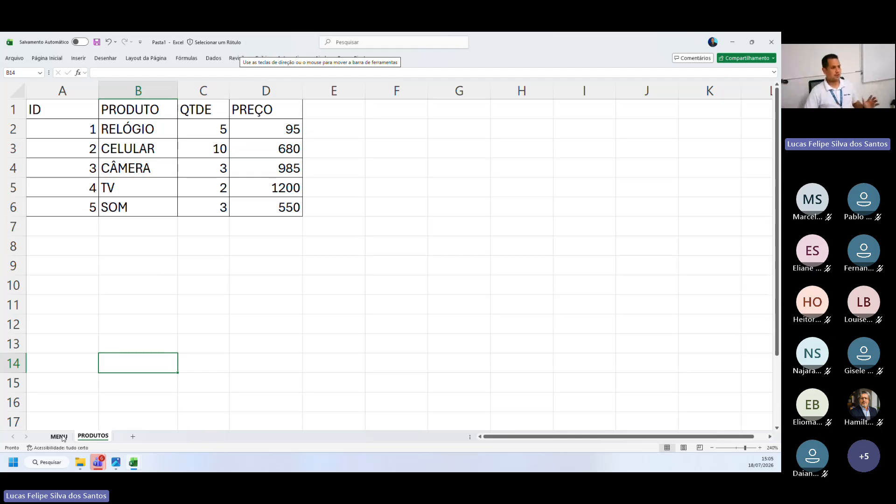
click(59, 437)
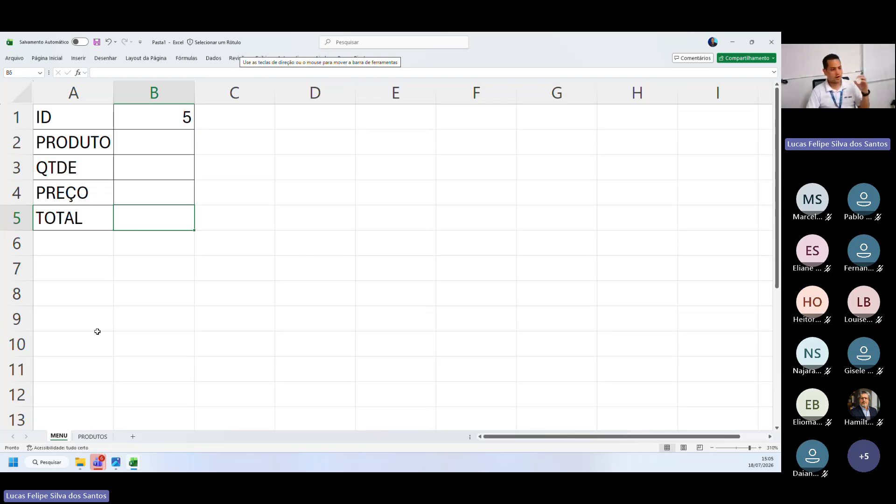
click(95, 438)
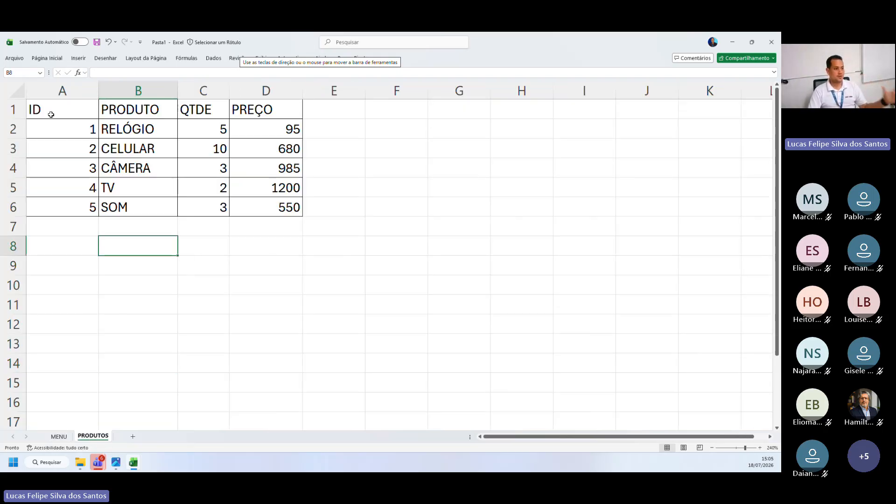
drag(50, 114, 297, 214)
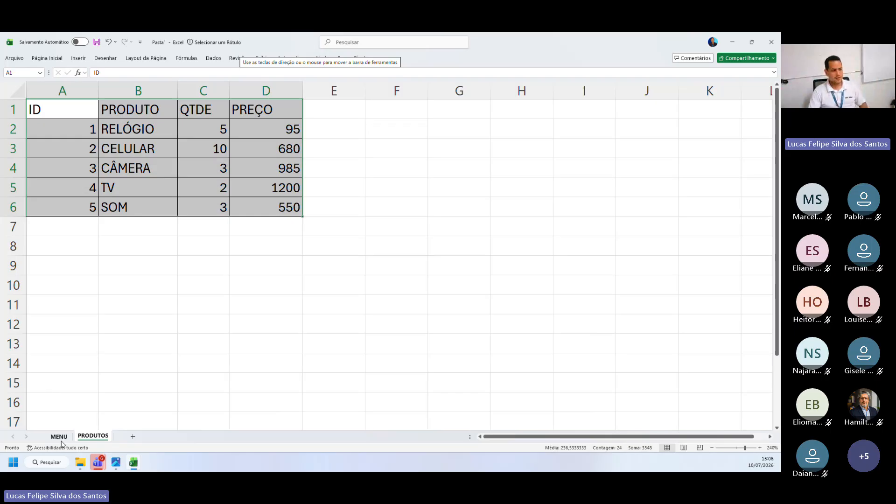
click(58, 436)
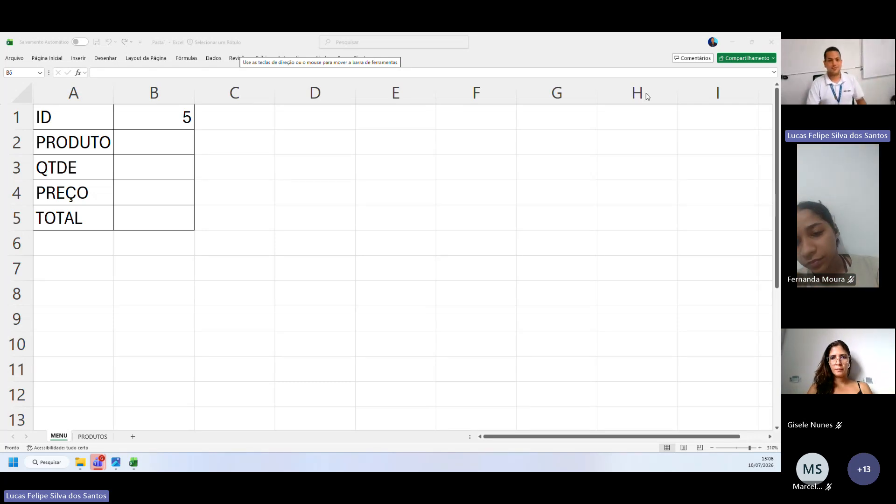
Minimize the open workbooks and open the 23_05 workbook from the Aula online folder on the desktop
click(733, 41)
click(732, 40)
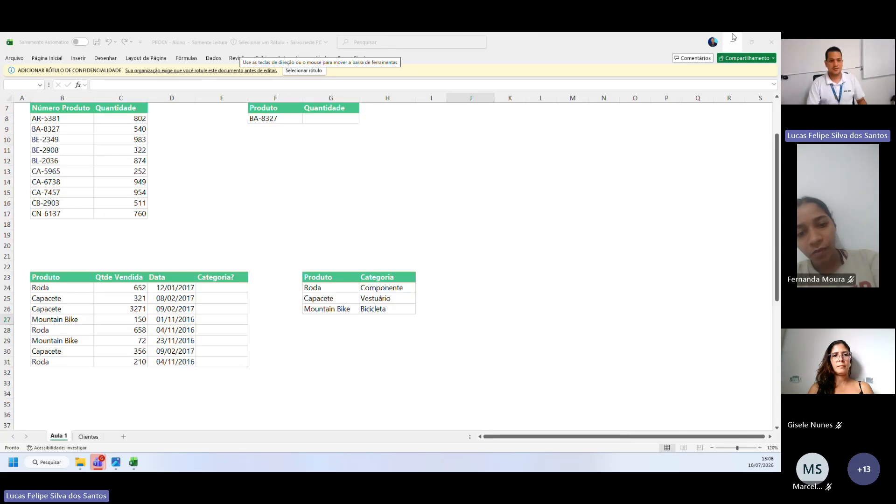
click(732, 40)
click(733, 40)
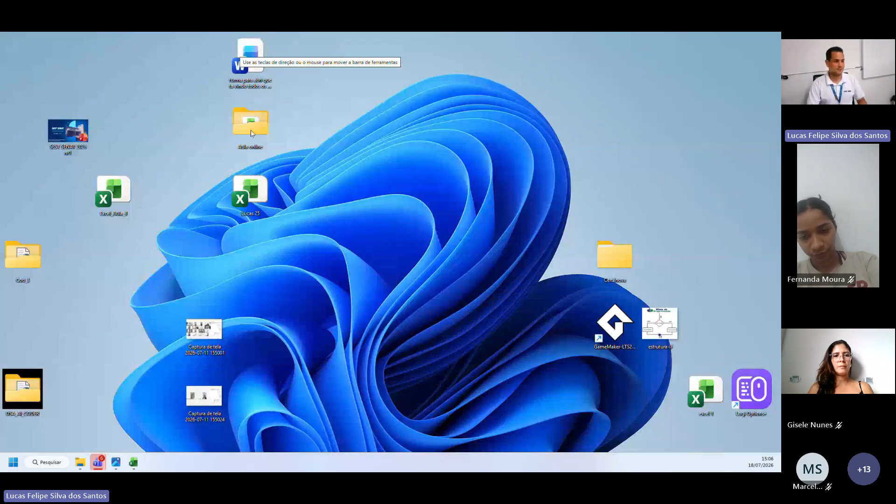
double_click(251, 133)
click(125, 136)
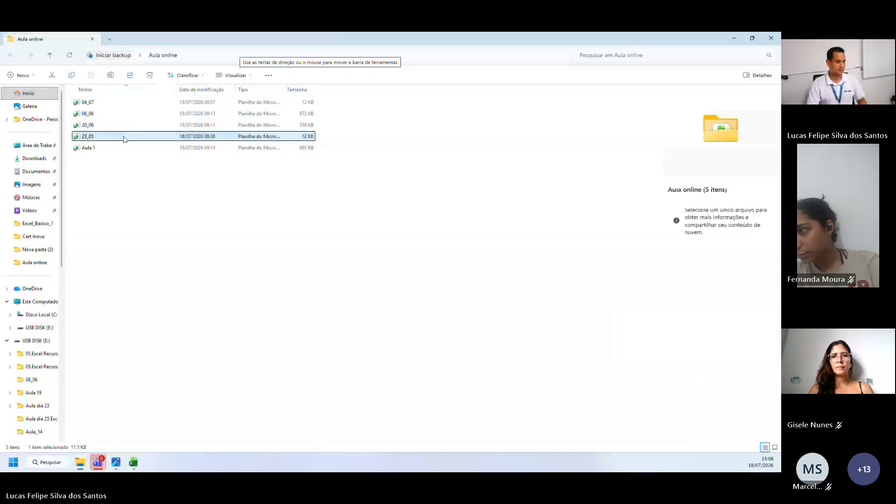
double_click(125, 136)
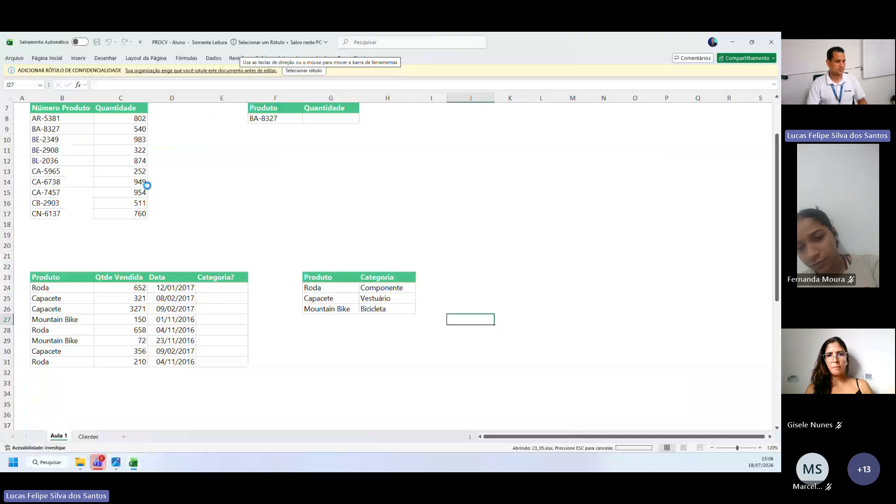
Return to the Aula online folder and open the 06_06 workbook
click(734, 43)
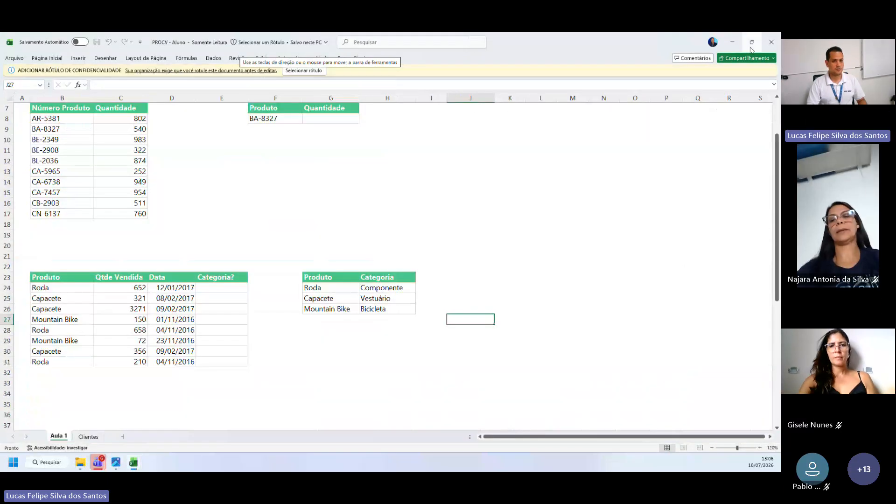
click(735, 45)
double_click(112, 115)
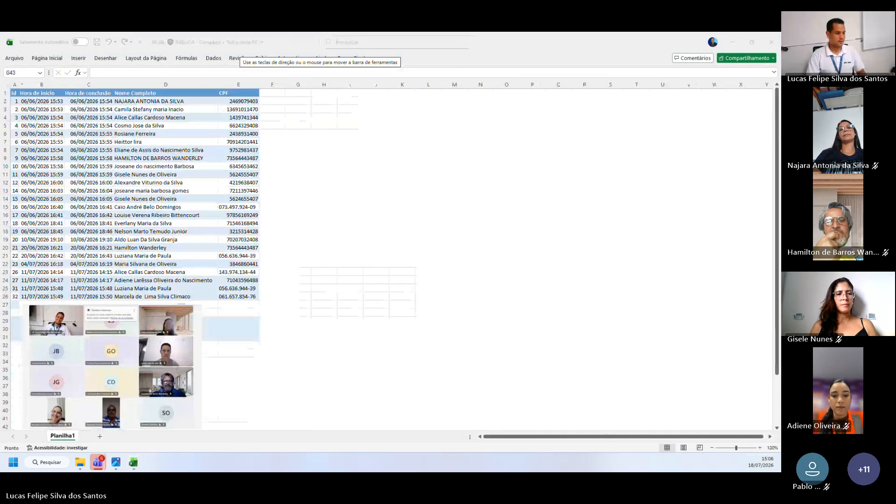
Examine the attendance table's times, full names and CPF column together with the meeting screenshot placed below it
scroll(82, 351, down, 2)
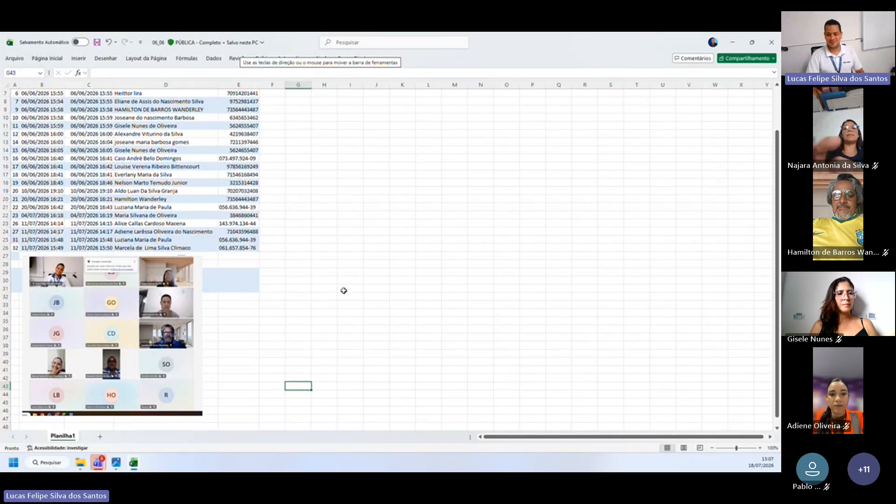
scroll(343, 290, up, 1)
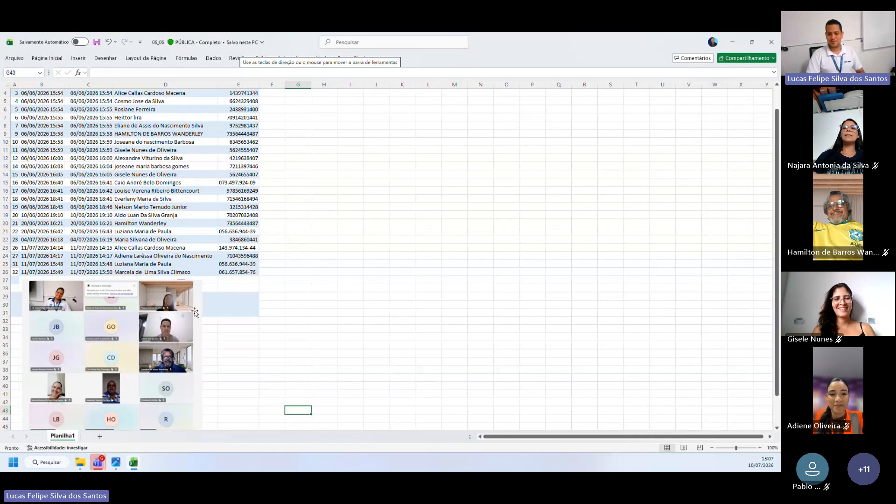
scroll(146, 309, down, 2)
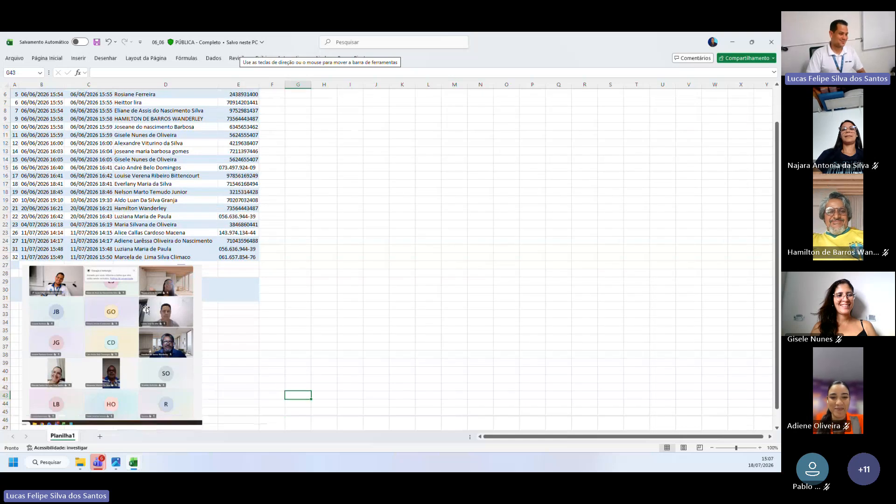
click(112, 347)
scroll(111, 348, up, 3)
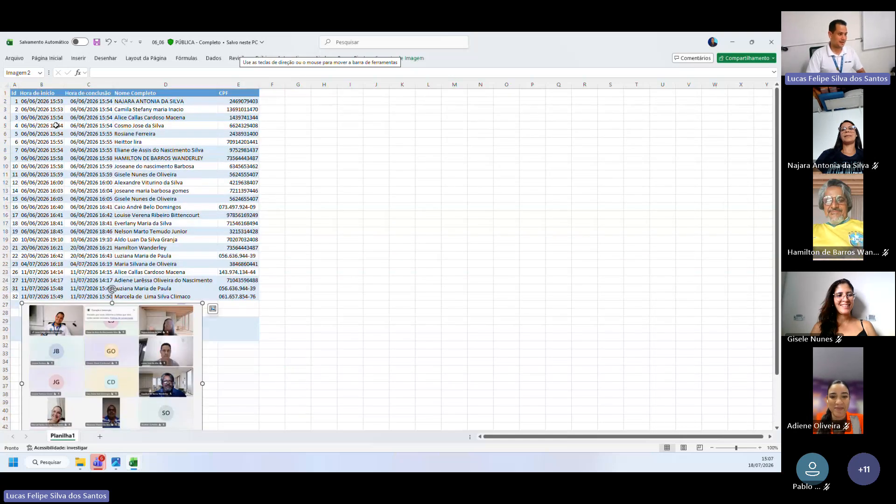
click(42, 108)
drag(42, 102, 241, 302)
click(317, 254)
scroll(117, 266, down, 2)
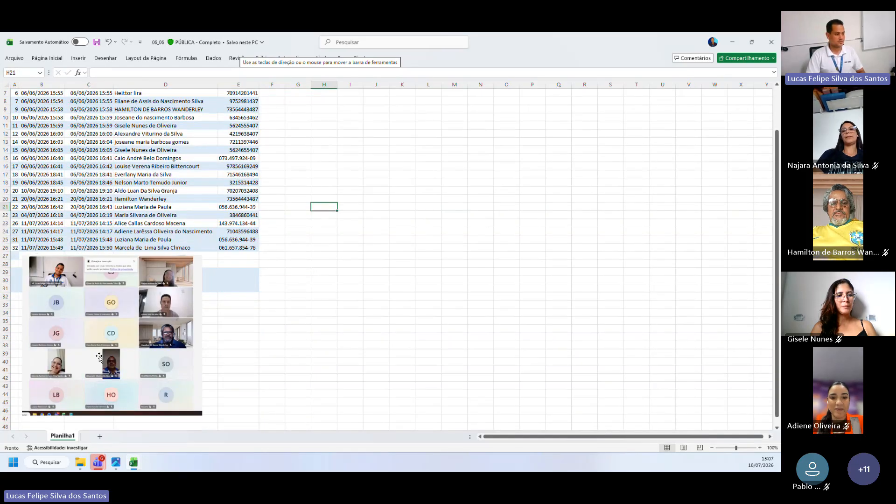
scroll(266, 296, up, 2)
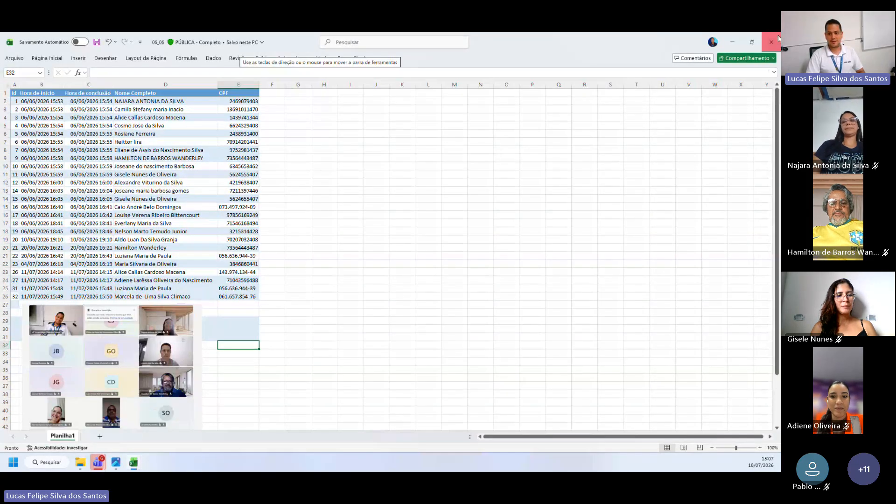
Close the 06_06 workbook and return to the Aula online folder by minimizing the PROCV - Aluno workbook
click(772, 41)
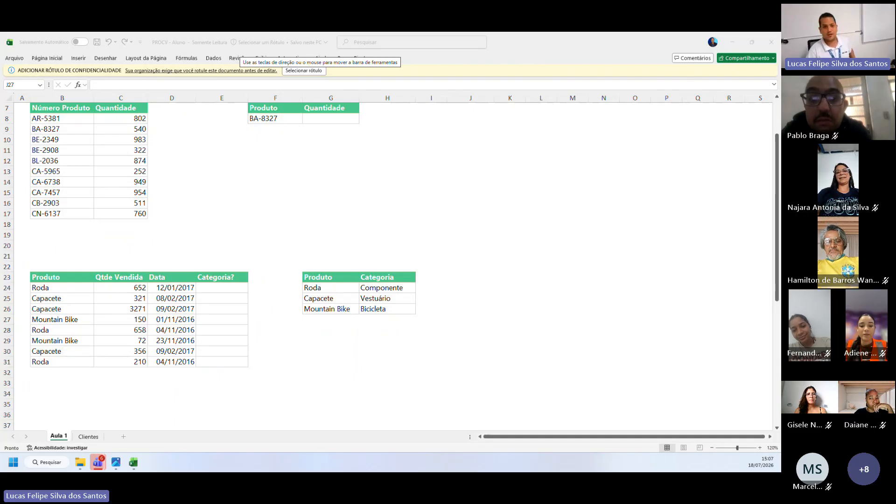
click(732, 42)
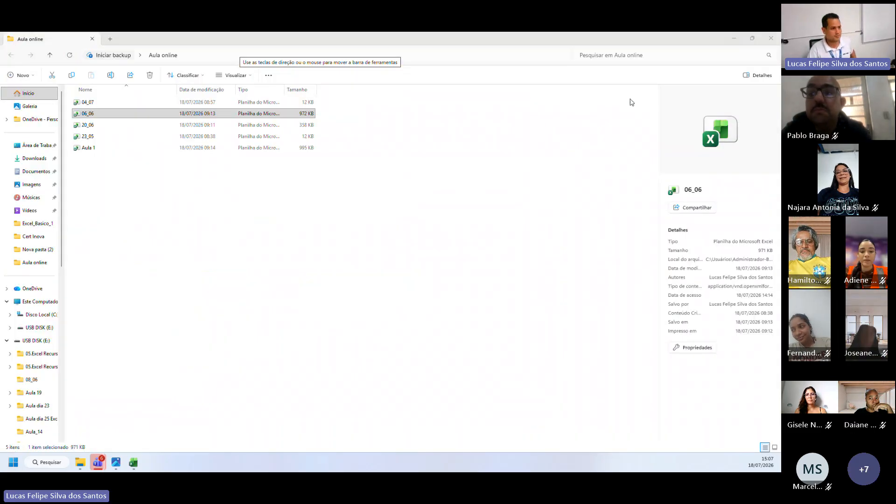
mouse_move(98, 462)
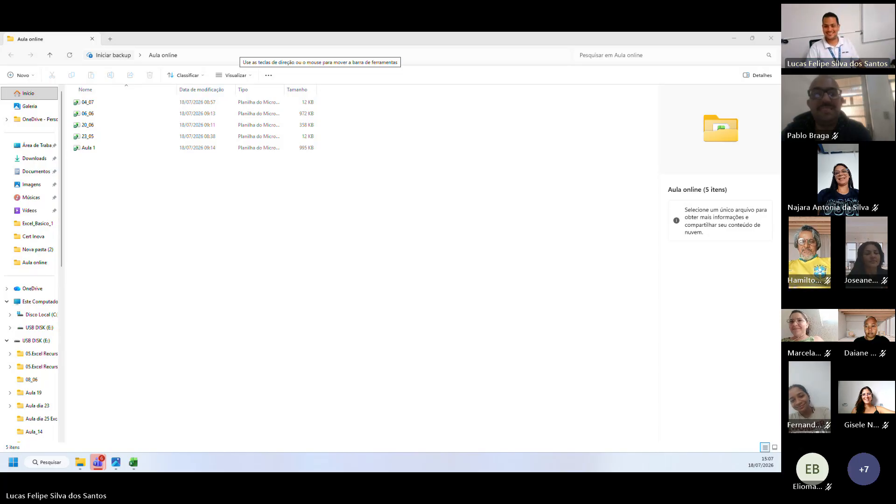
Close the Aula online folder and bring the Pasta1 workbook forward in Excel
key(super+shift+s)
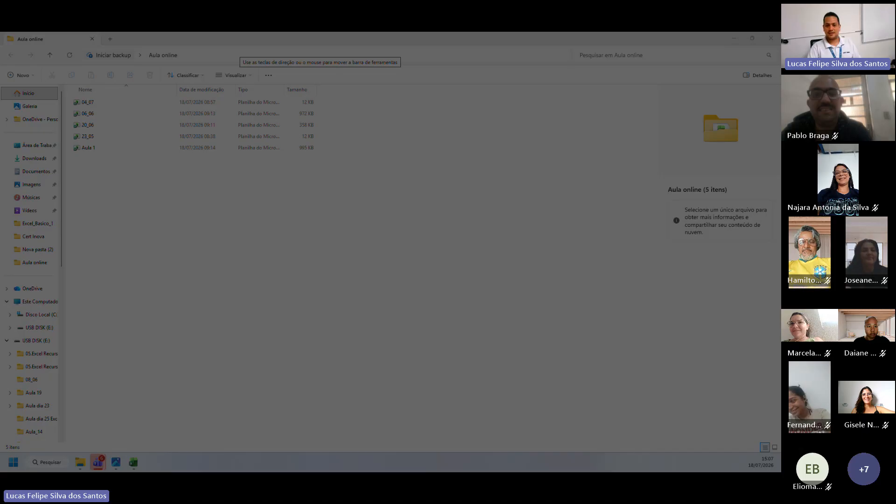
key(Escape)
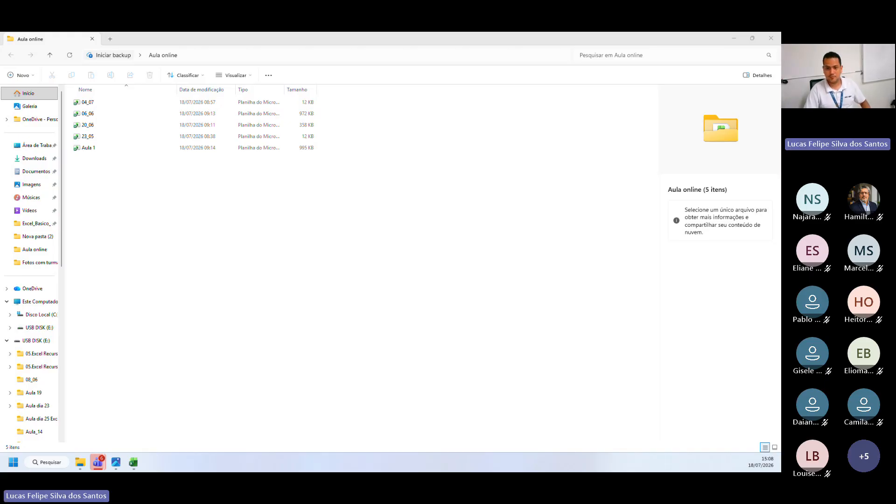
click(199, 238)
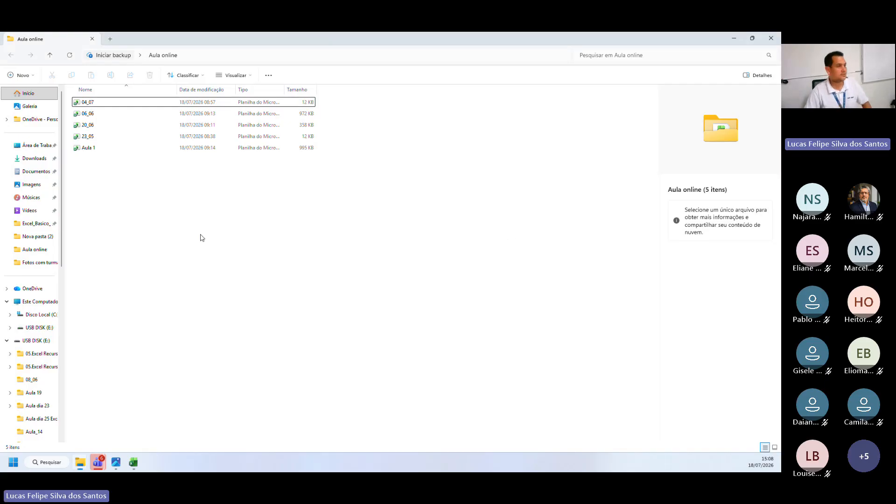
click(771, 38)
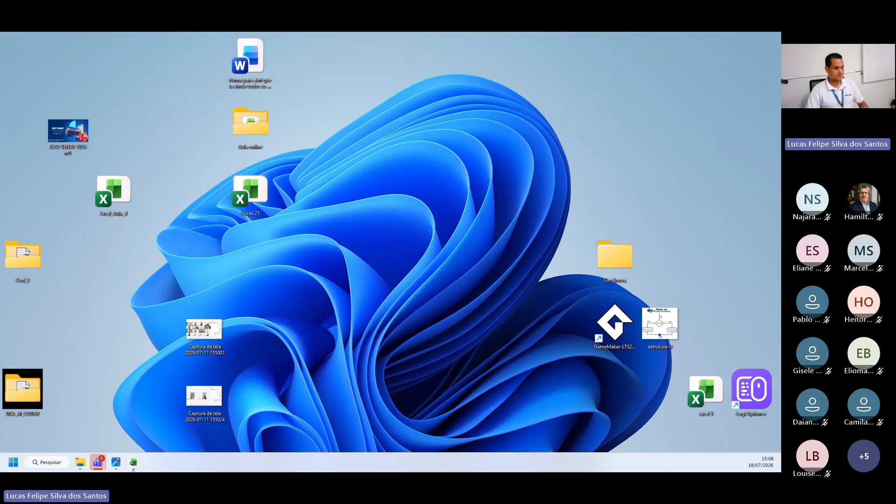
mouse_move(135, 465)
click(140, 405)
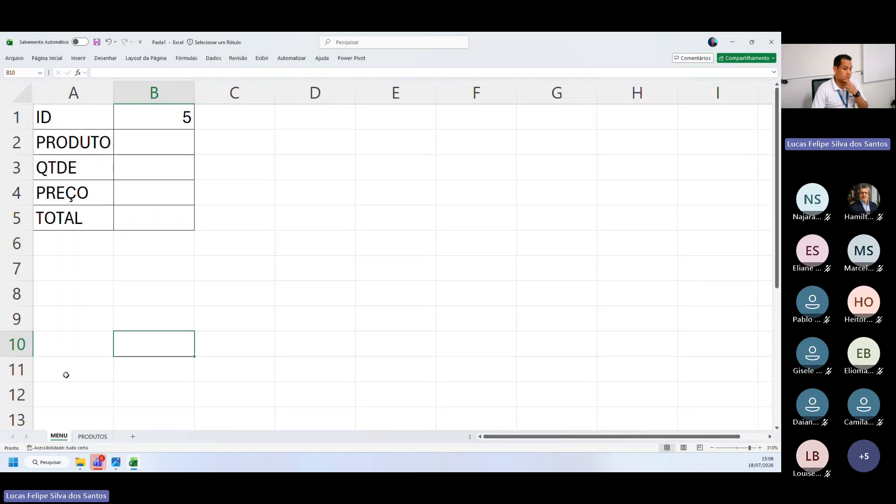
Compare the product table on the PRODUTOS sheet with the empty PRODUTO field on the MENU sheet
click(91, 437)
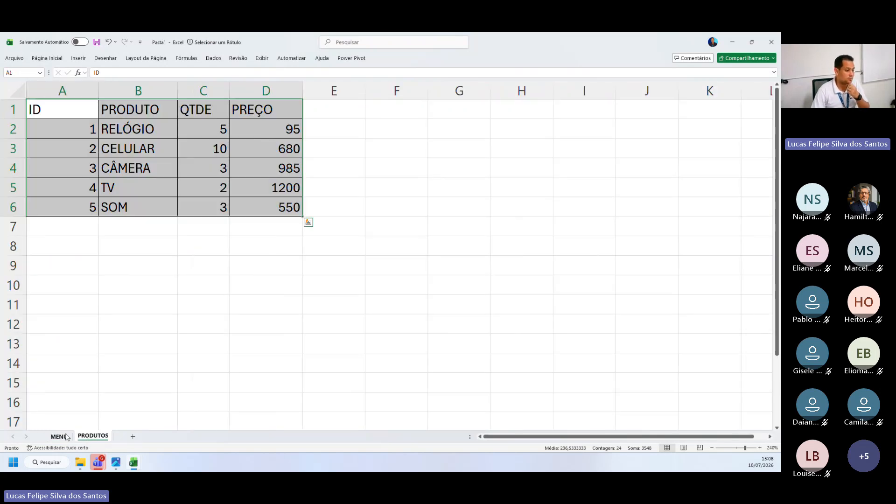
click(66, 437)
click(160, 142)
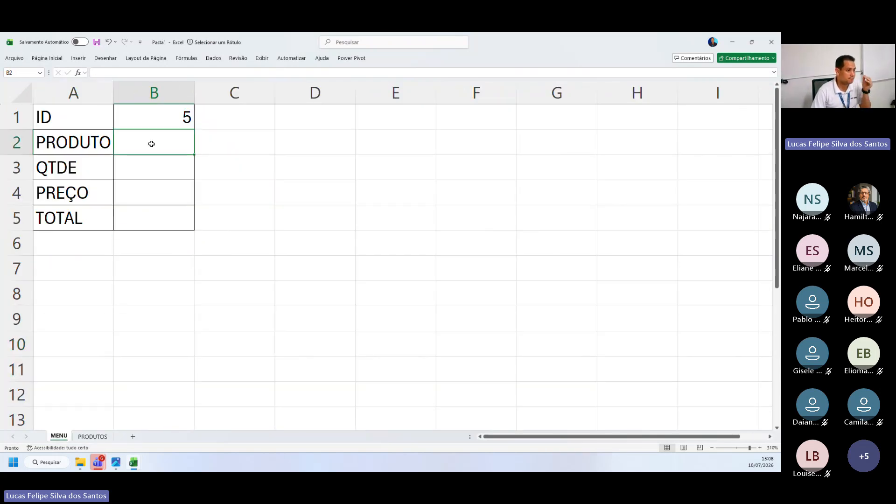
click(93, 141)
drag(94, 141, 235, 151)
click(93, 436)
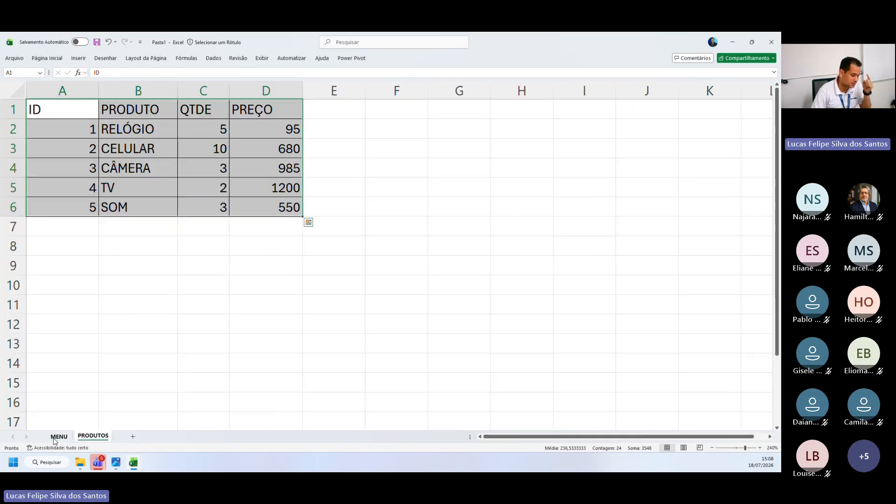
click(59, 437)
Begin a PROCV formula in cell B2 of the MENU sheet, using the ID in B1 as the lookup value
click(169, 143)
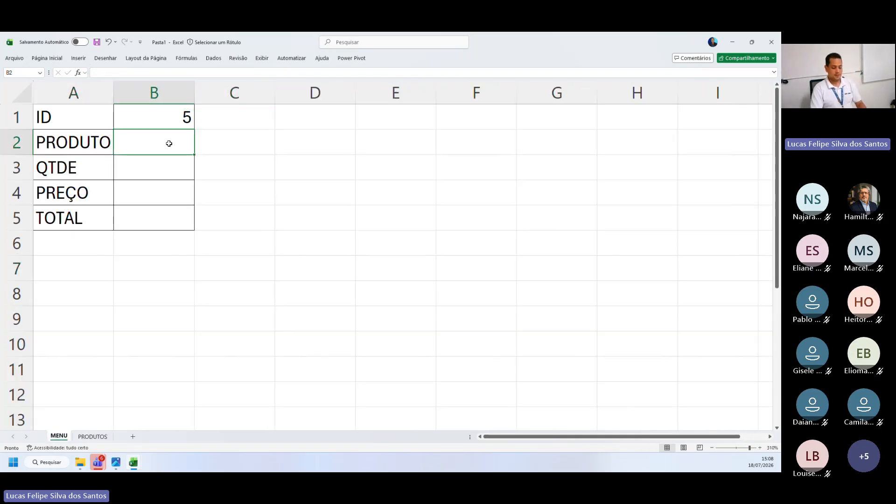
text(=)
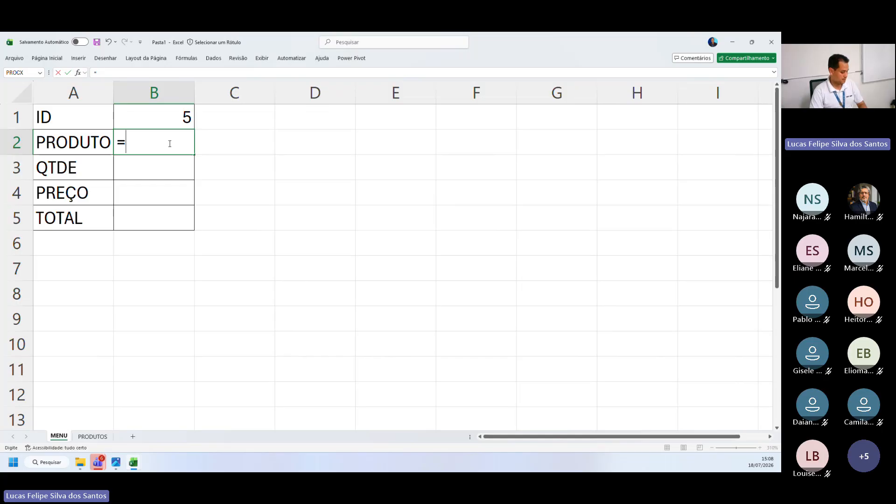
text(PROC)
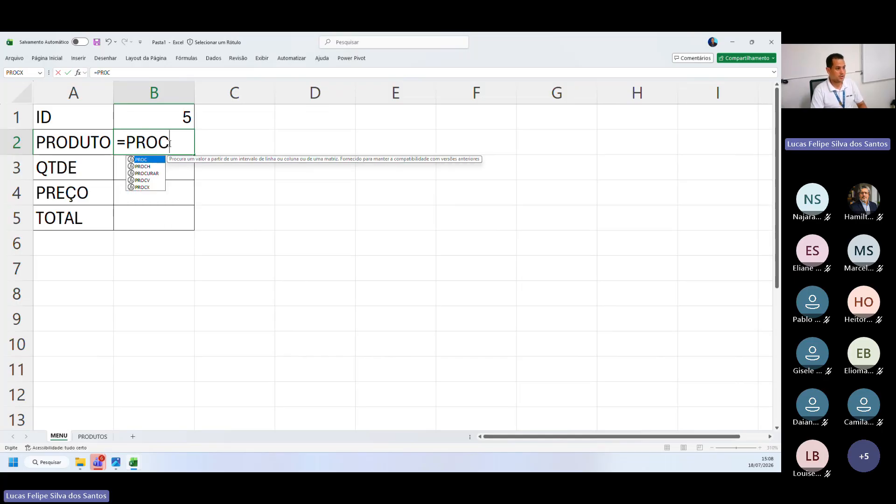
text(V)
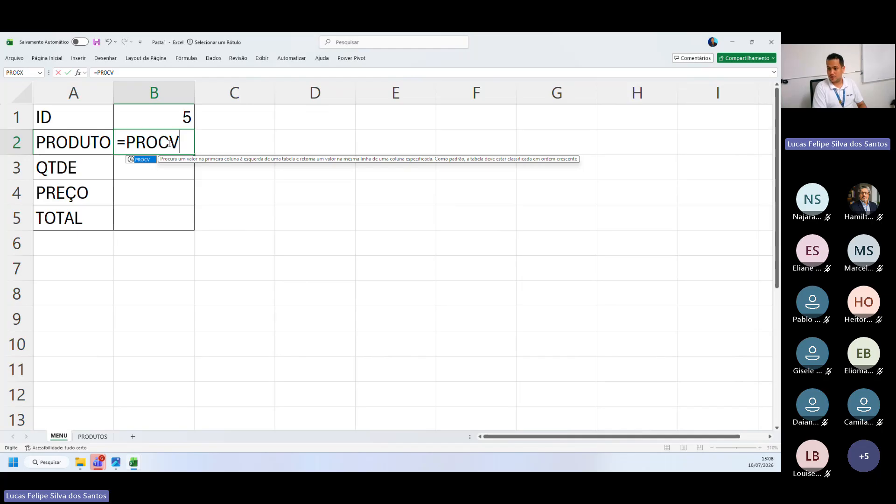
text(()
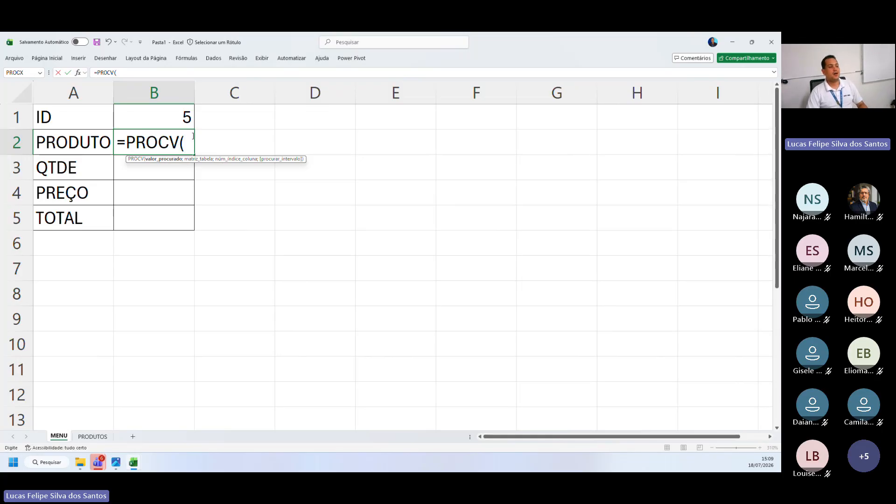
click(169, 120)
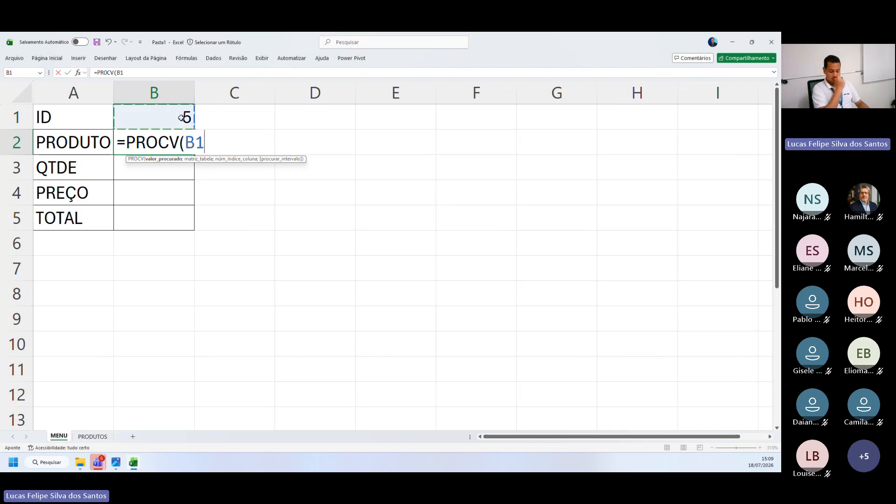
text(;)
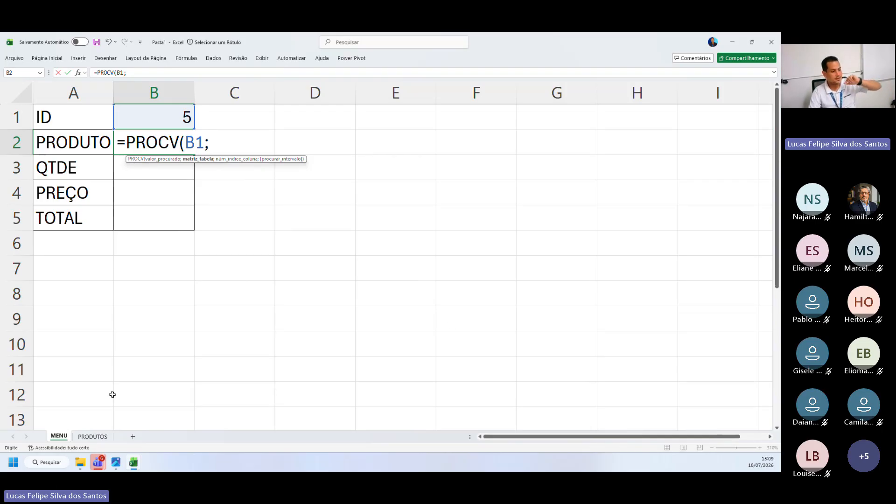
Capture the formula area on the PRODUTOS sheet and add that sheet's range A1:D6 as the formula's table array
click(94, 441)
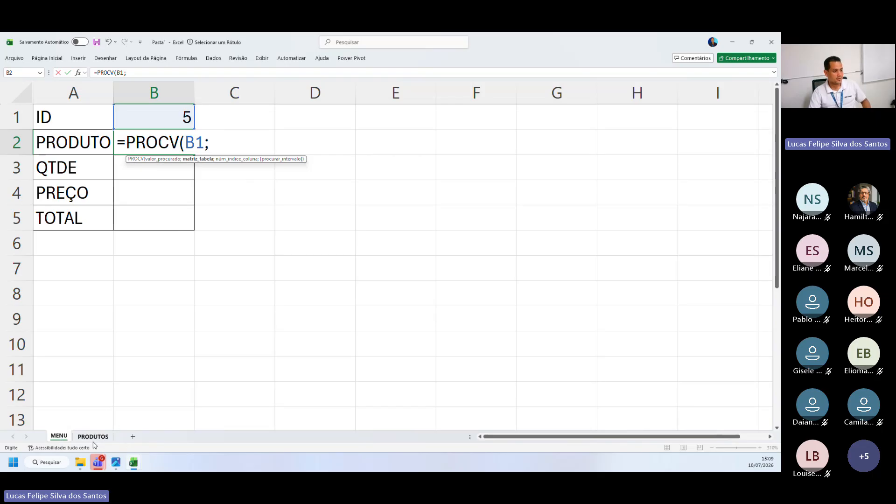
click(92, 440)
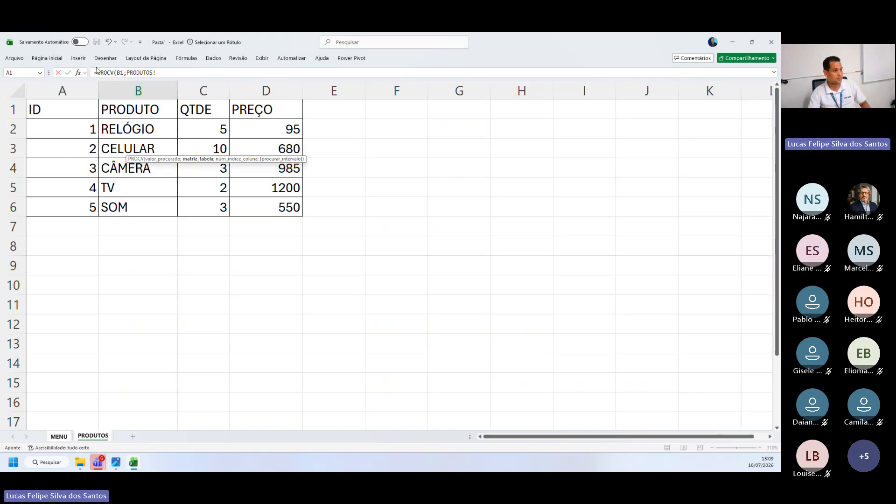
key(super+shift+s)
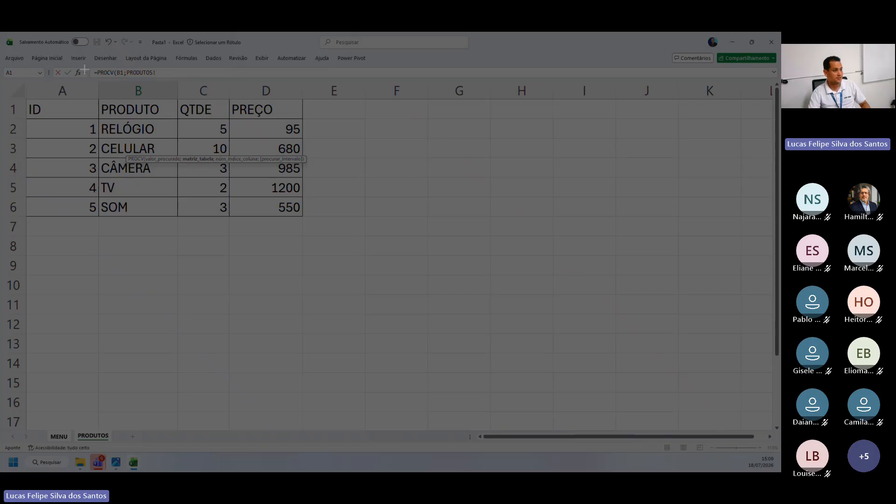
drag(3, 33, 201, 113)
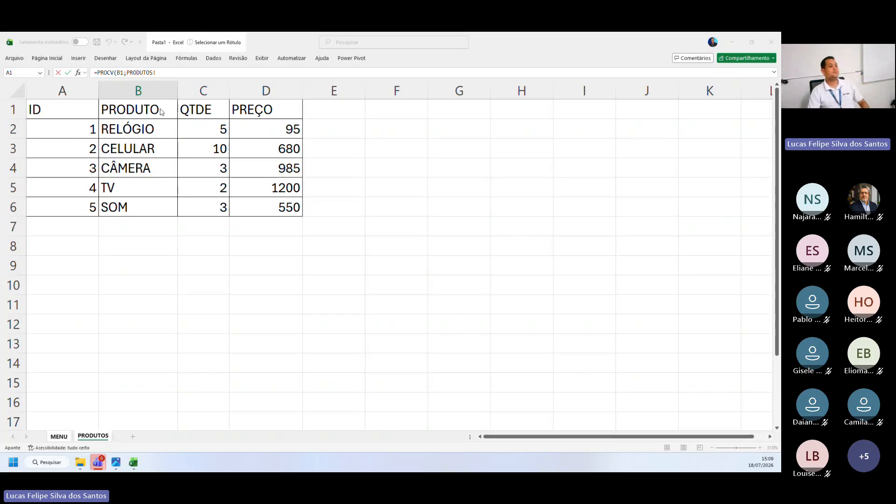
click(162, 73)
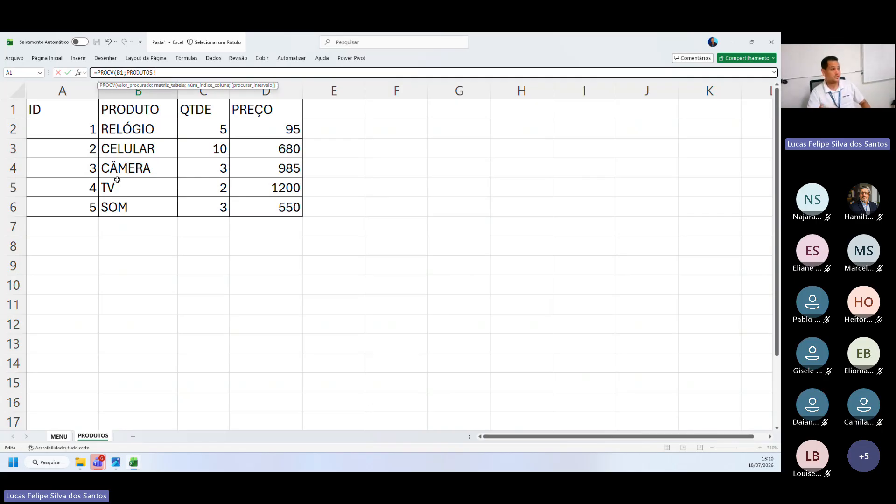
drag(76, 105, 266, 206)
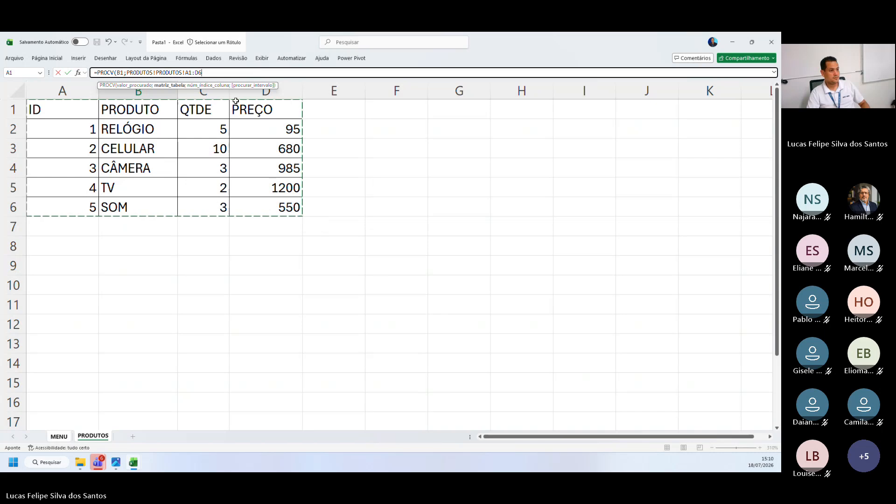
Remove the duplicated PRODUTOS! sheet reference from the PROCV formula, leaving PRODUTOS!A1:D6 as the table array
click(219, 72)
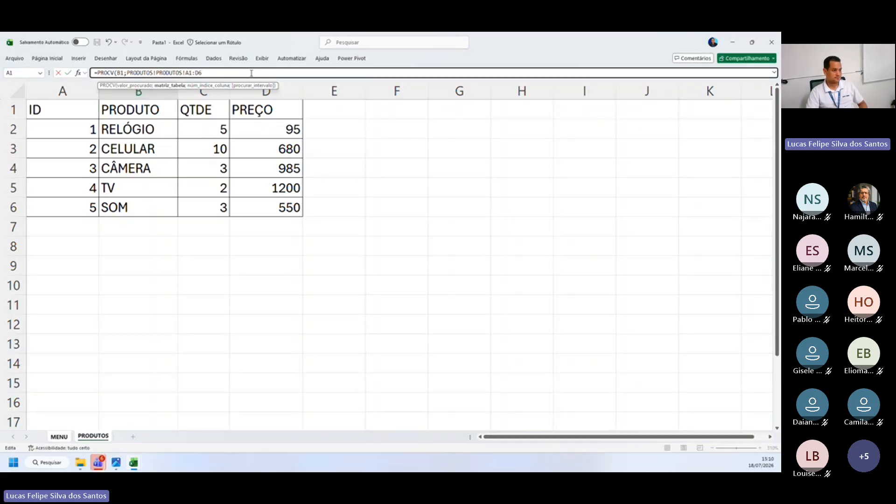
click(183, 73)
key(BackSpace)
key(BackSpace)
key(BackSpace)
key(BackSpace)
key(BackSpace)
key(BackSpace)
key(BackSpace)
key(BackSpace)
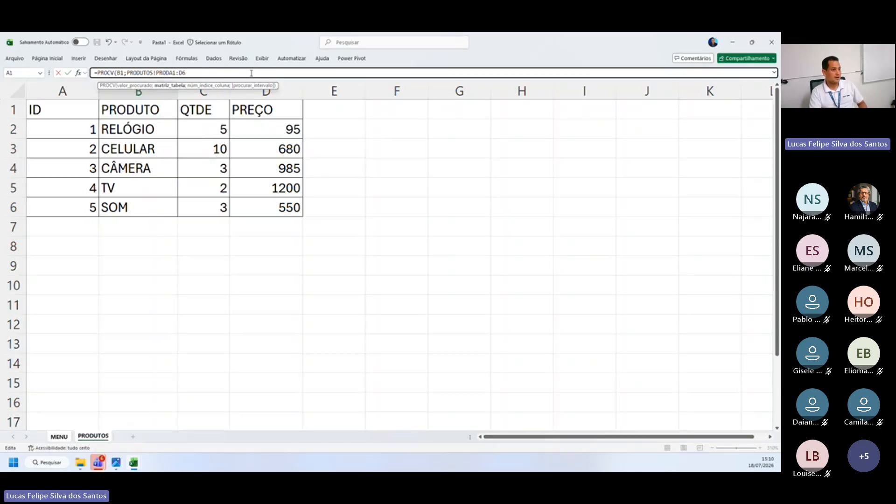
key(BackSpace)
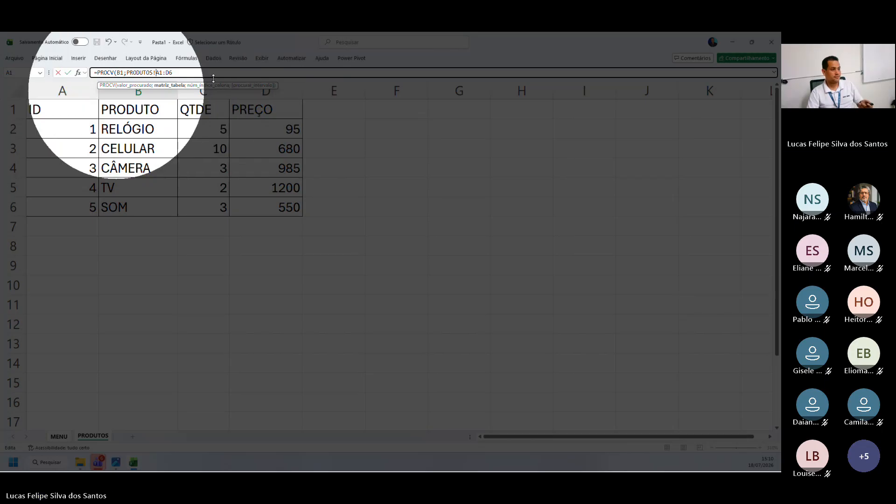
Complete the PROCV formula with column index 2 and 0 for an exact match, and enter it in B2
click(187, 76)
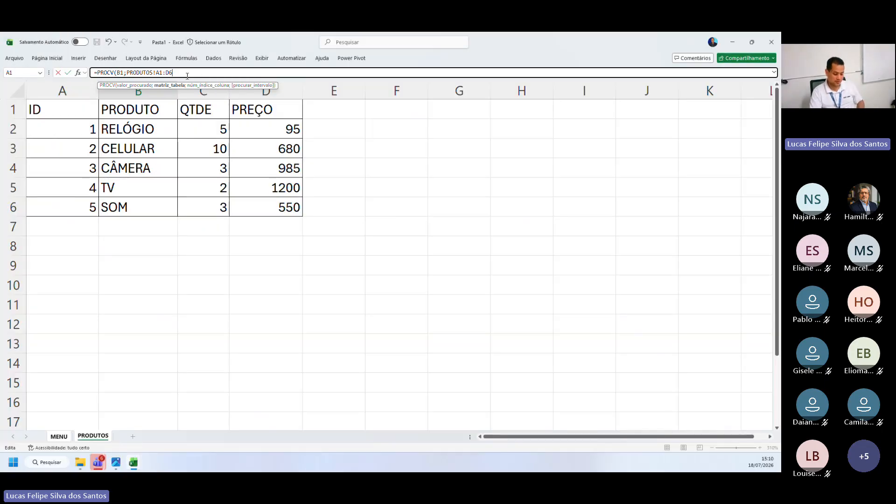
text(;)
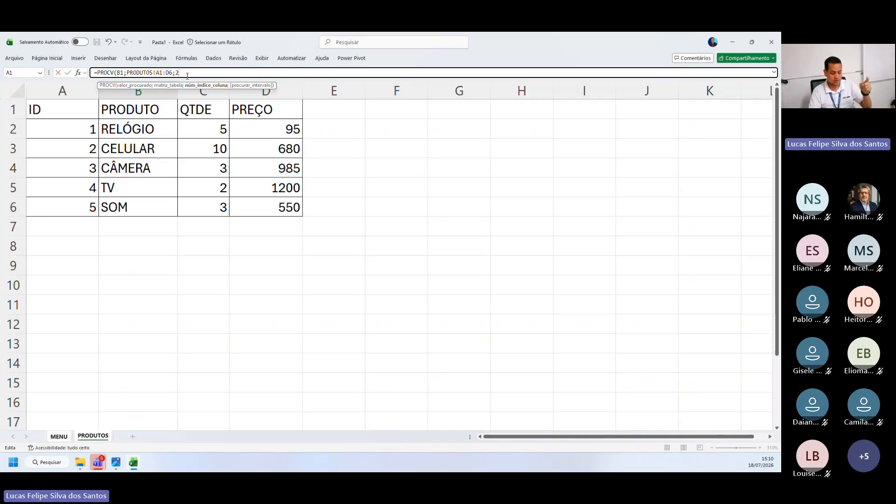
text(2;)
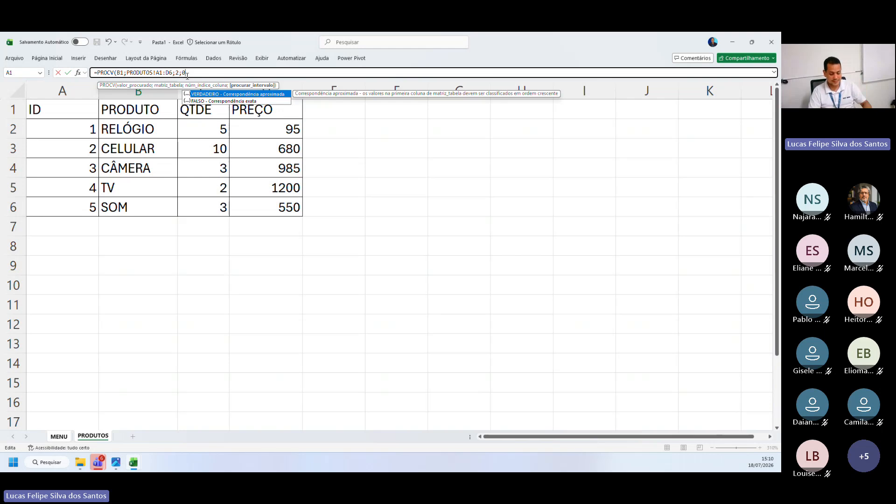
text(0))
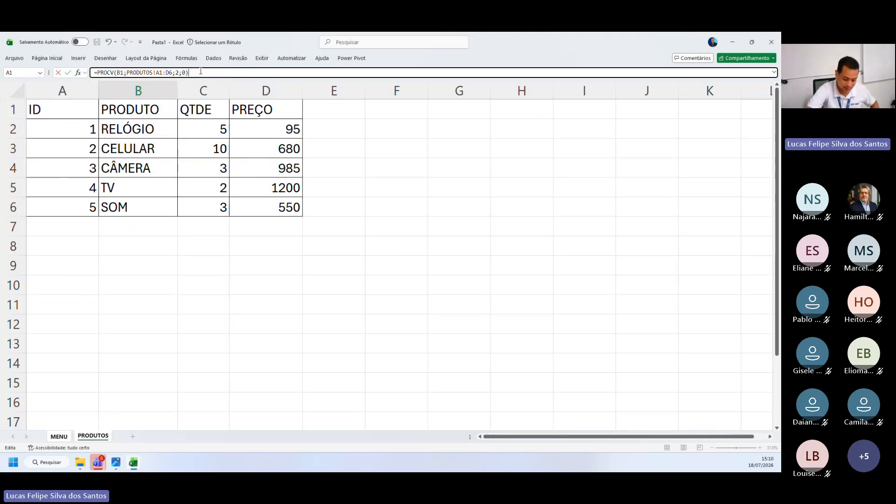
key(Return)
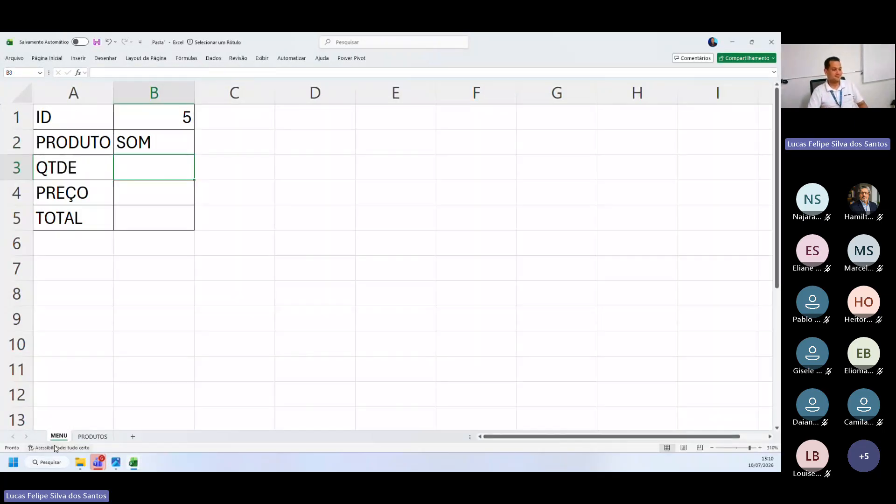
click(226, 259)
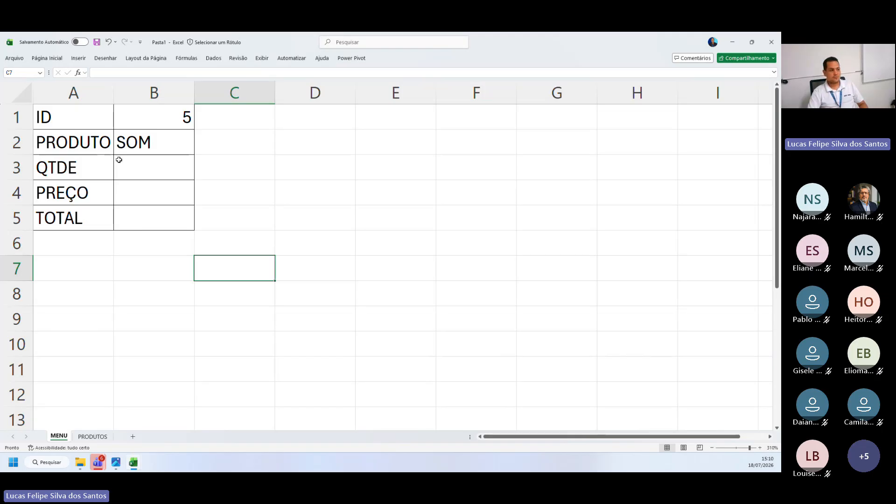
Open the PROCV formula in B2 of the MENU sheet and examine its function name and lookup value argument
double_click(135, 143)
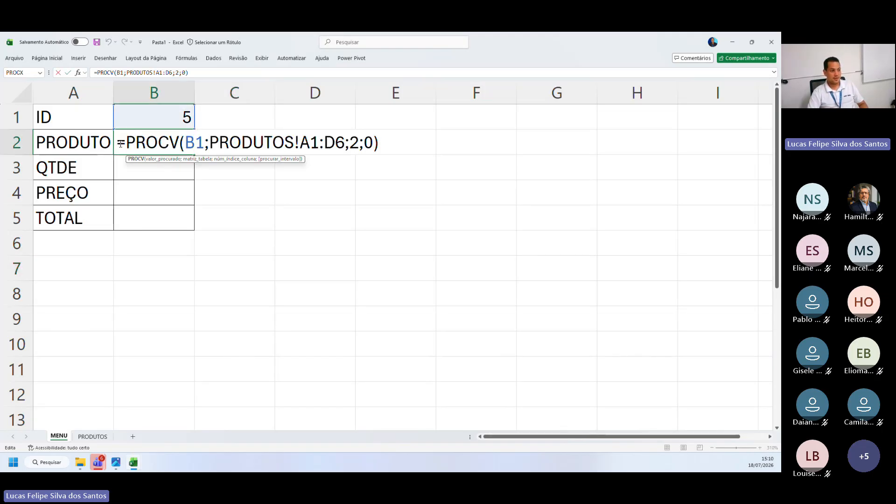
drag(116, 142, 205, 145)
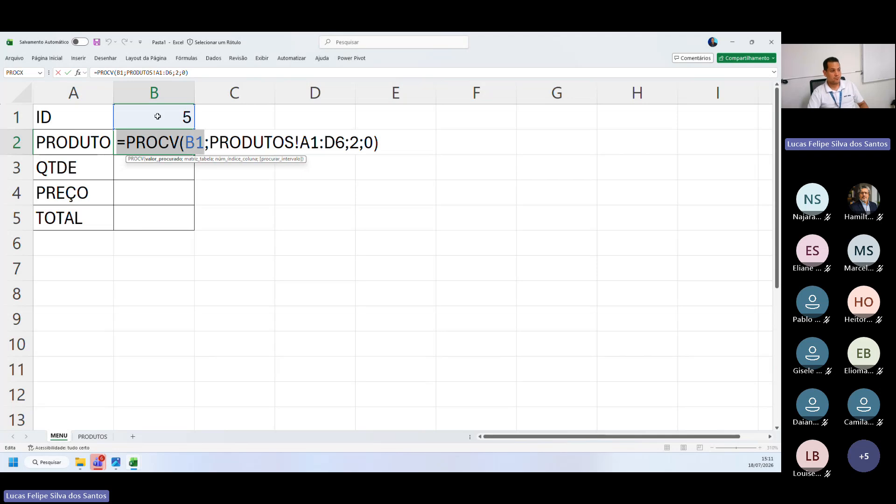
key(ctrl)
key(ctrl)
key(ctrl)
key(ctrl)
key(ctrl)
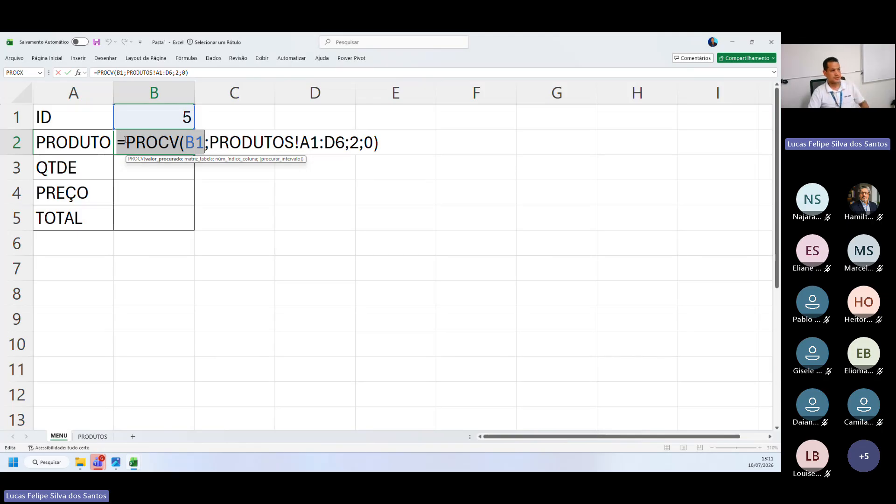
Examine the table array reference PRODUTOS!A1:D6 in B2's formula, undoing the accidental cell insertion, and close the formula
drag(118, 143, 338, 144)
click(212, 142)
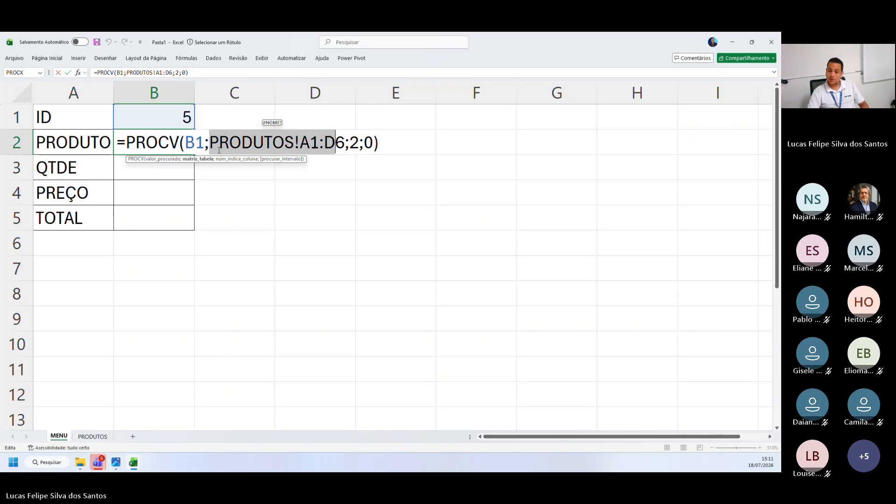
drag(211, 145, 299, 143)
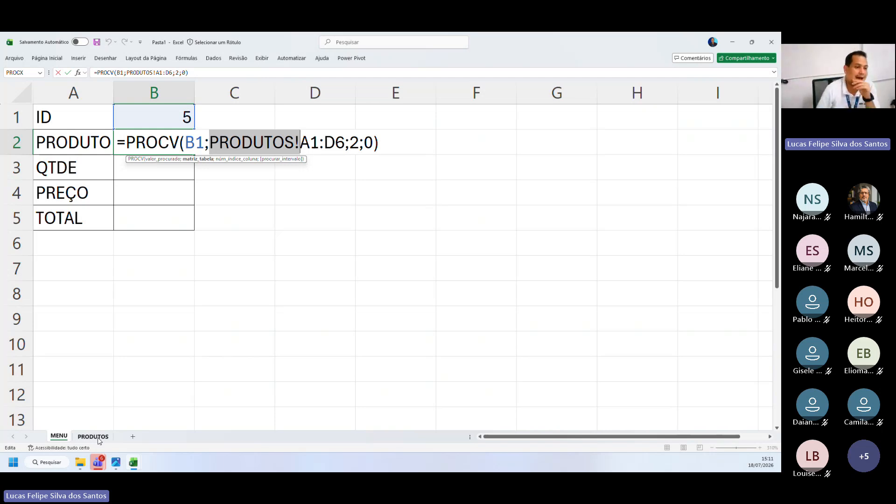
click(316, 150)
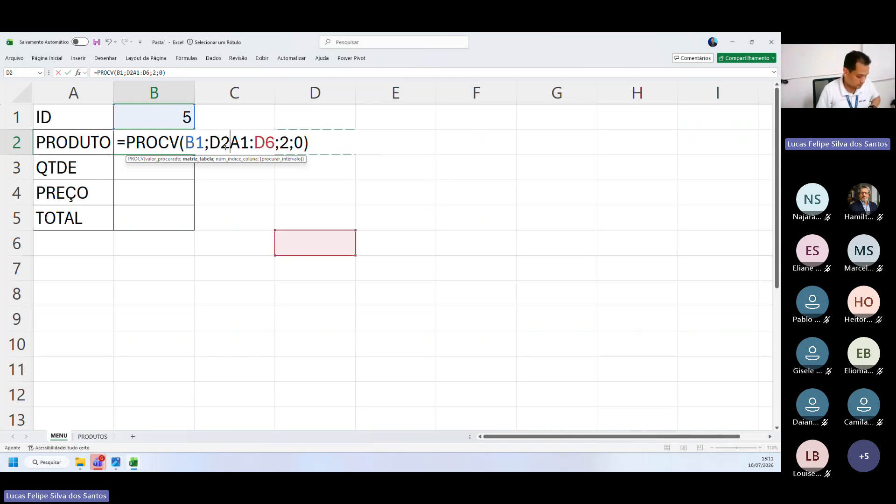
key(ctrl+z)
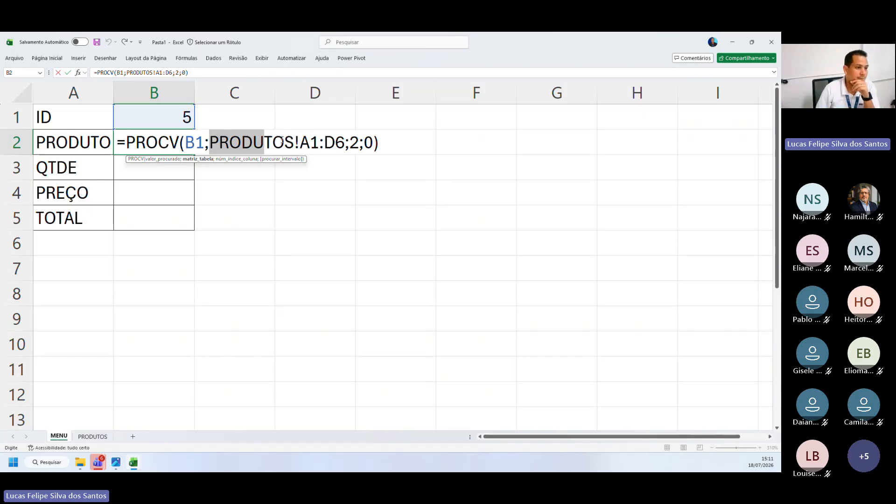
drag(282, 138, 344, 139)
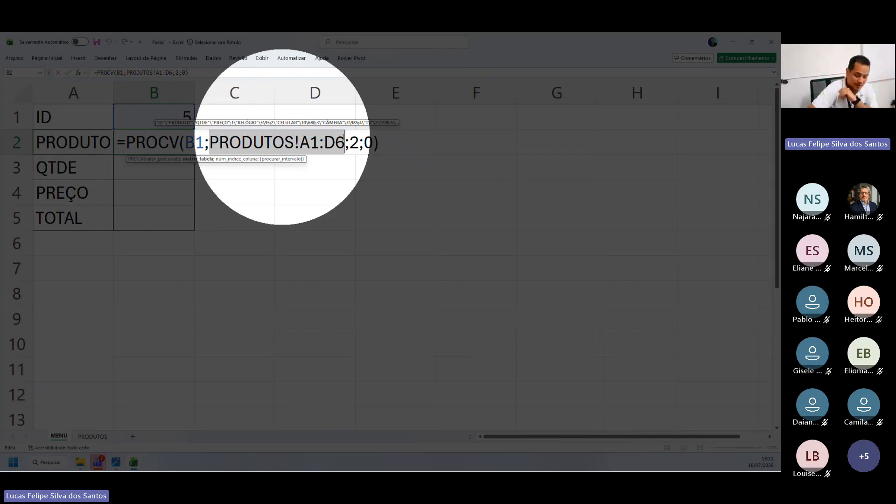
key(Return)
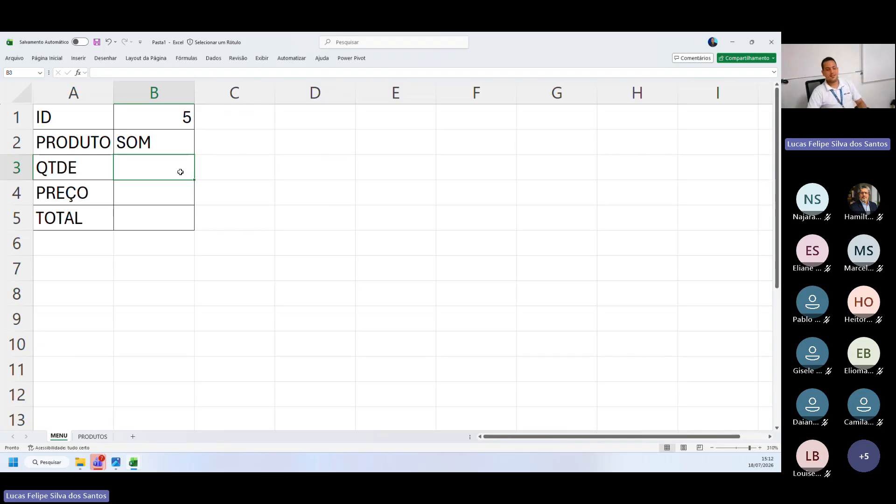
click(142, 183)
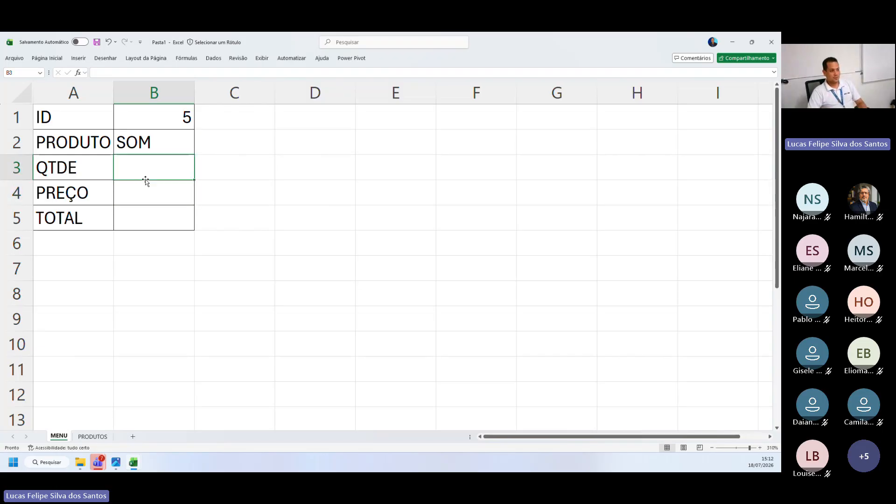
Switch to the PROCV - Aluno workbook and assign it the confidentiality label PÚBLICA - Completo
click(132, 467)
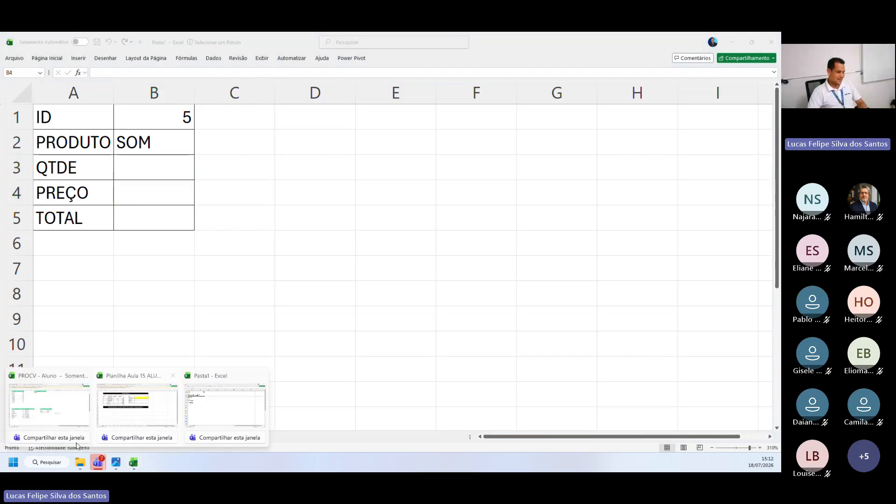
click(55, 413)
click(339, 234)
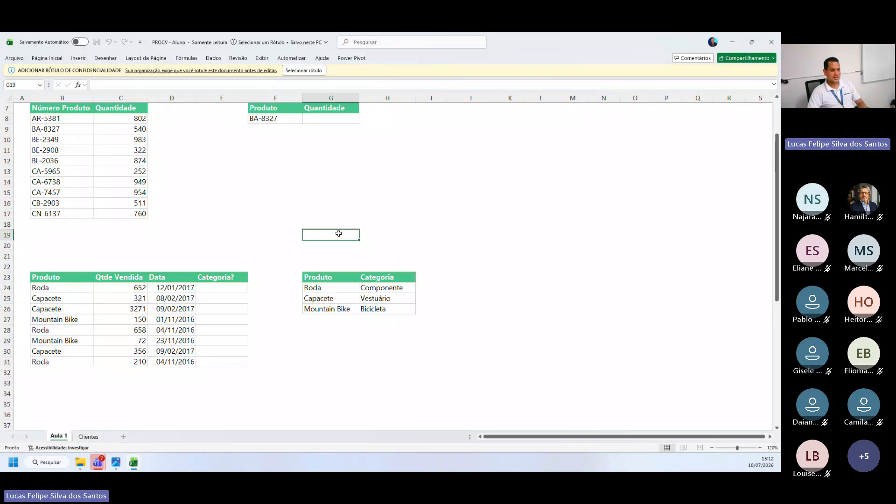
click(313, 72)
click(324, 248)
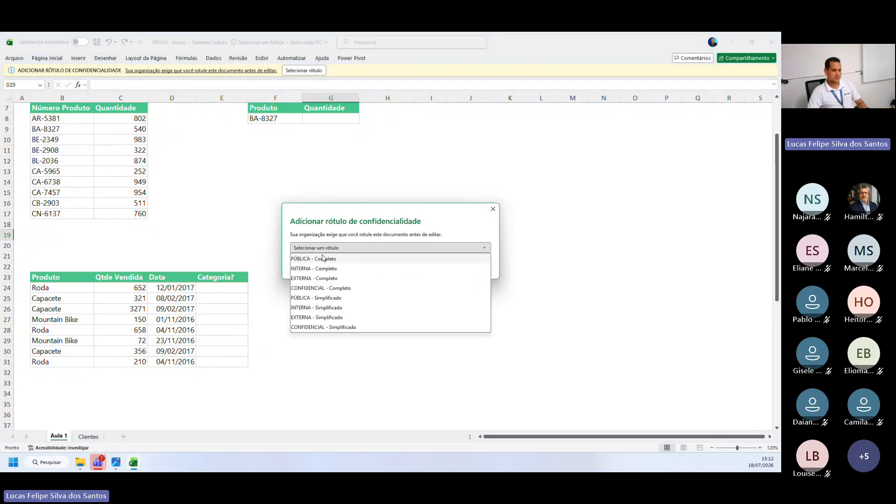
click(321, 258)
click(444, 264)
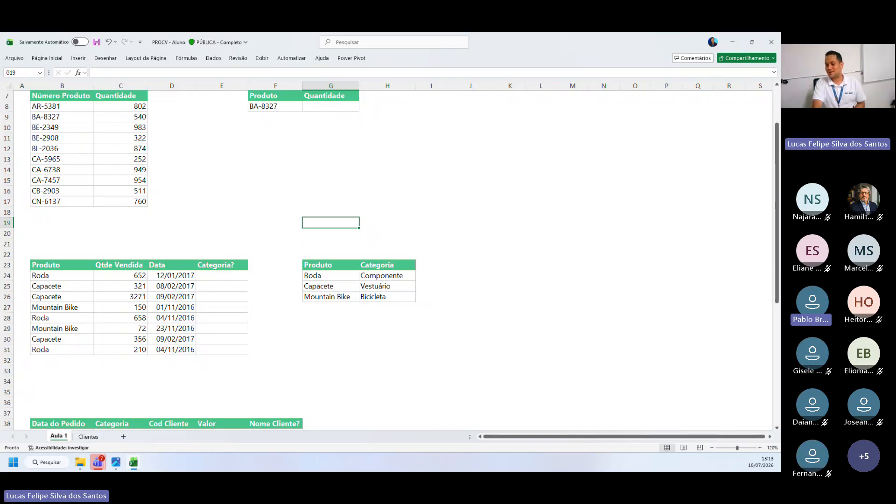
Examine the sales table and the Produto–Categoria lookup table on the Aula 1 sheet, and return to the Pasta1 workbook
click(404, 288)
click(478, 284)
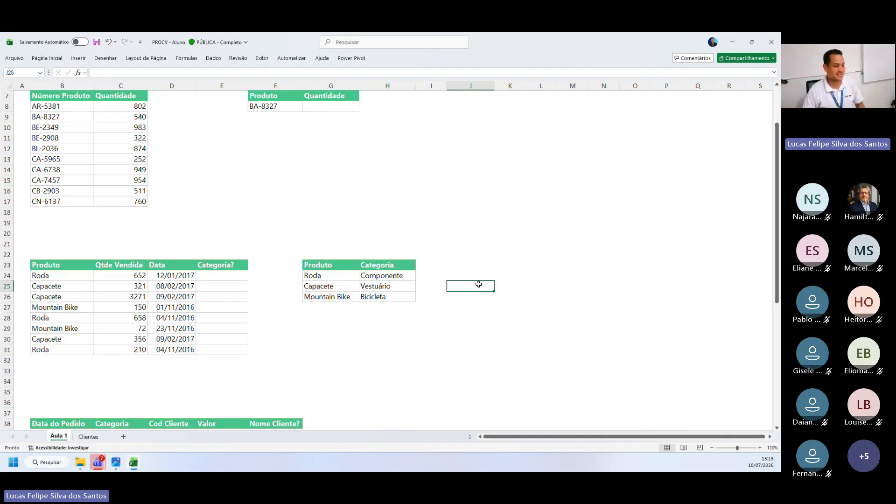
click(490, 306)
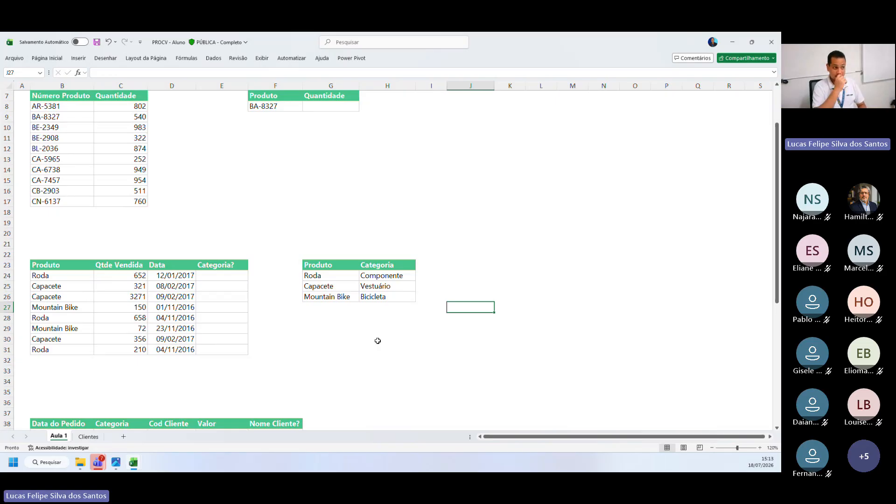
click(760, 448)
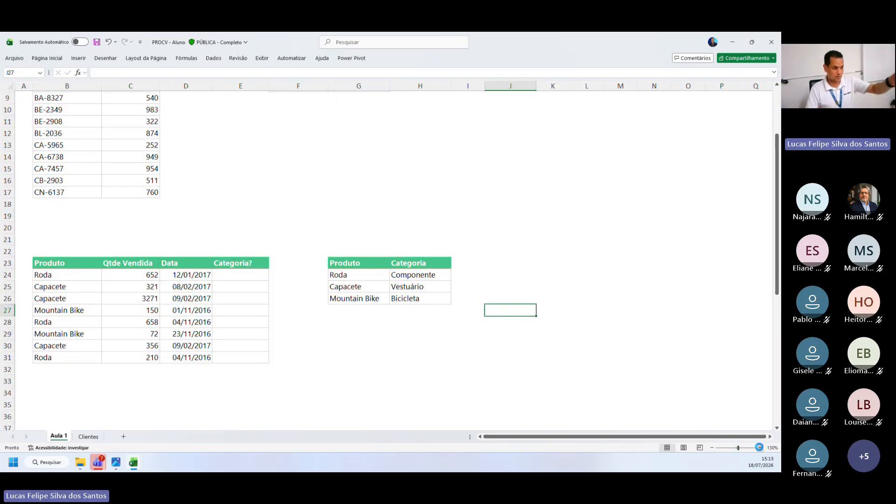
click(760, 448)
click(760, 448)
click(760, 448)
click(760, 448)
click(760, 448)
click(760, 448)
scroll(658, 359, down, 1)
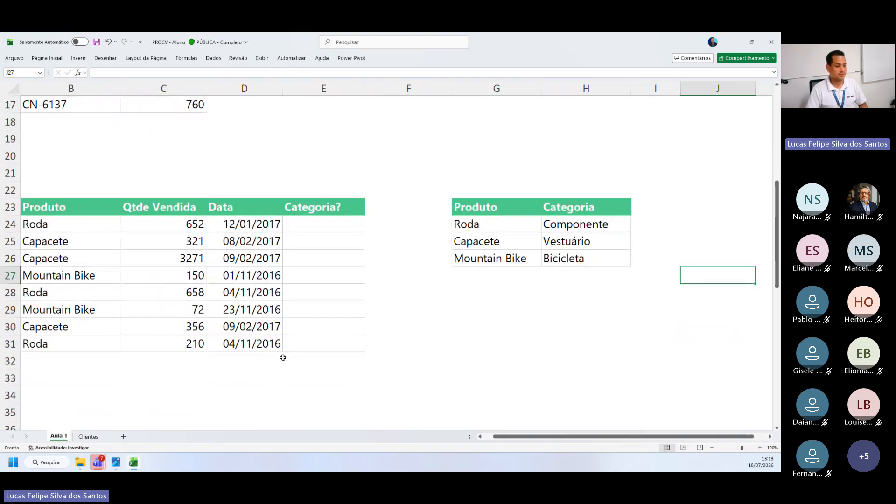
scroll(513, 437, left, 1)
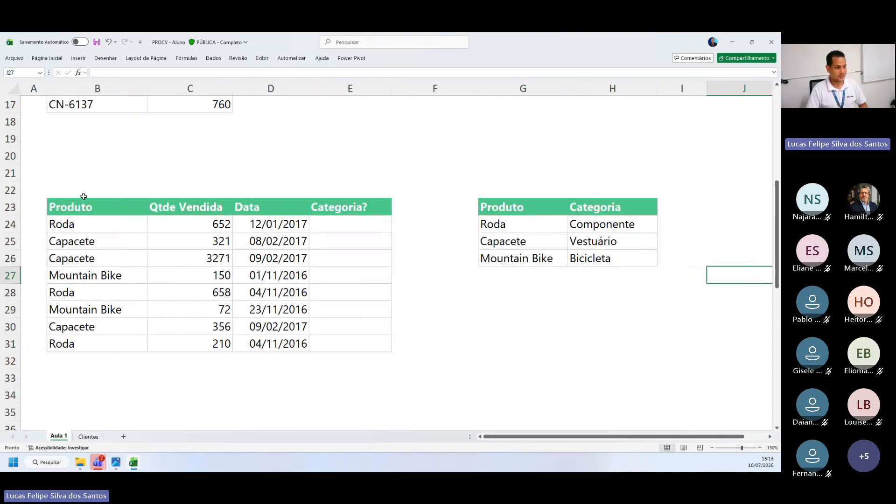
drag(83, 196, 324, 356)
drag(117, 204, 396, 338)
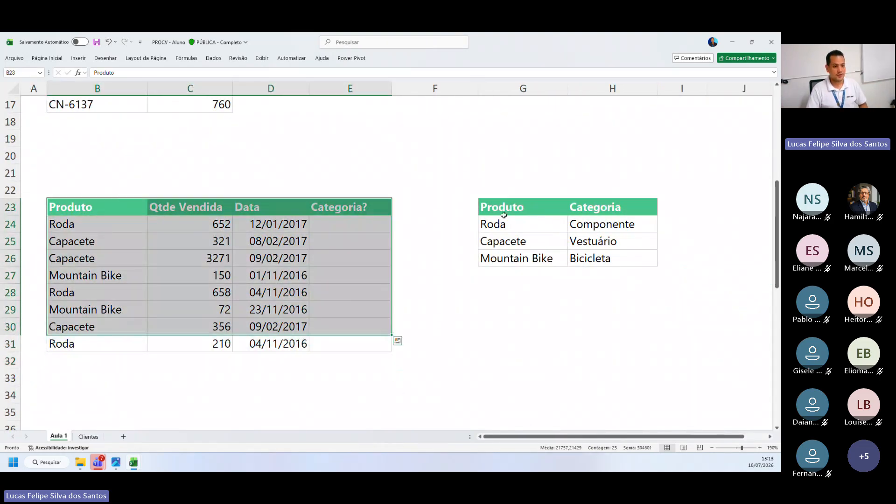
drag(513, 208, 558, 255)
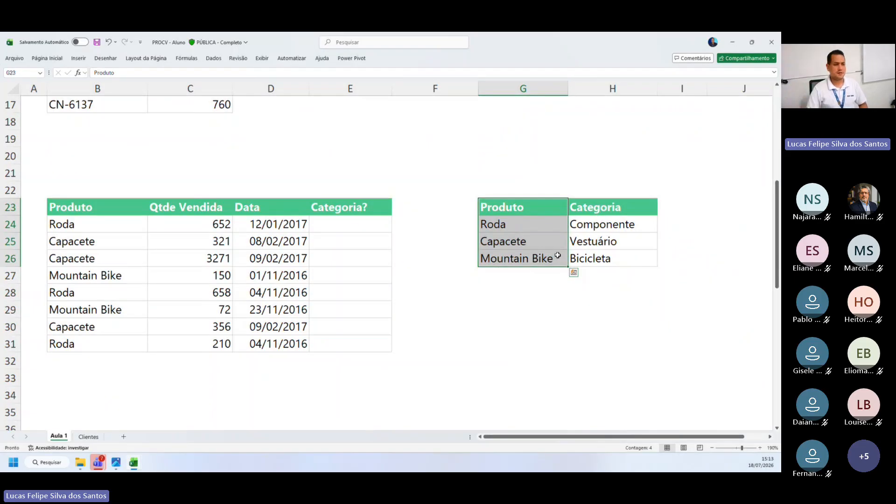
drag(530, 219, 606, 242)
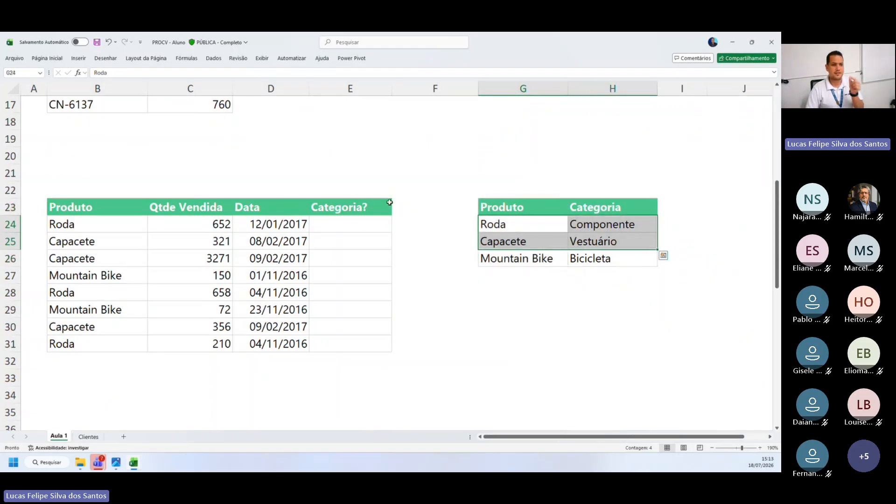
click(741, 46)
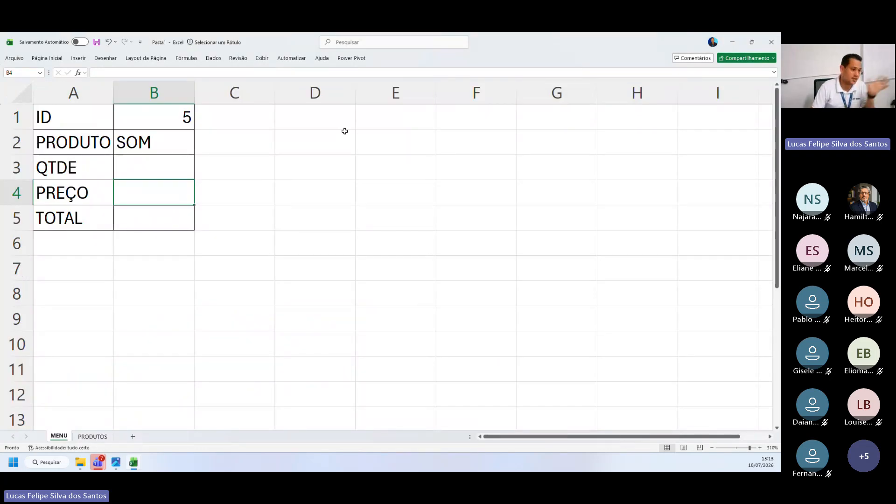
Try to fill the PROCV formula from B2 down to the QTDE and PREÇO cells, B3 and B4
click(161, 142)
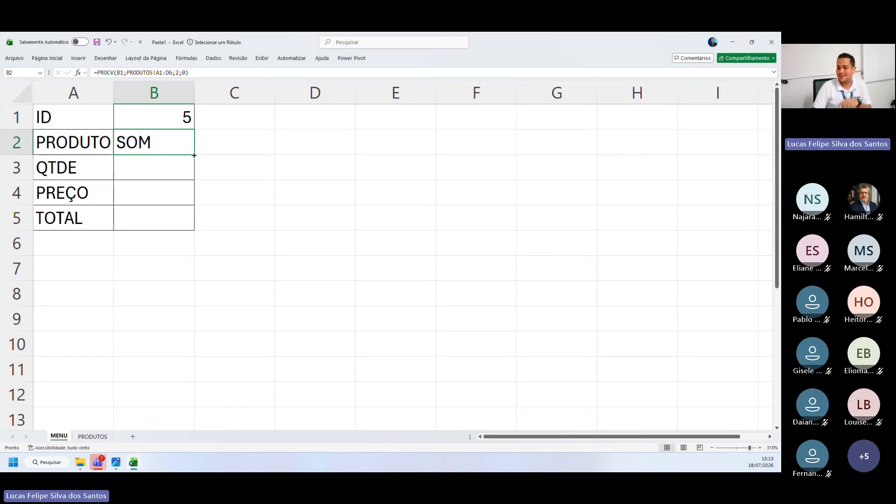
key(ctrl)
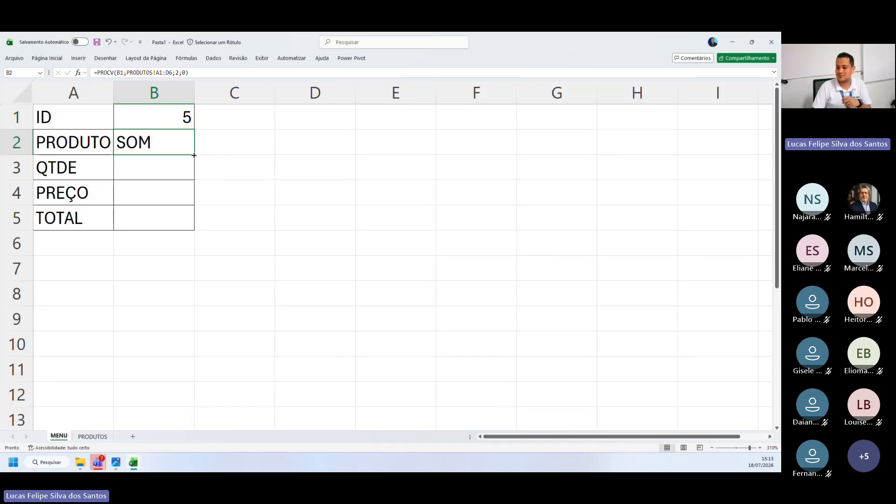
drag(195, 154, 187, 198)
click(279, 171)
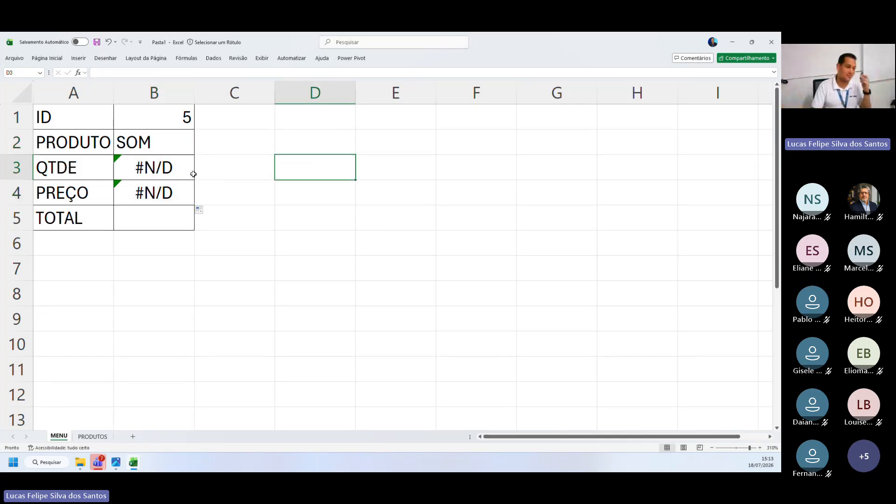
Inspect the shifted references in the filled formulas of B3 and B4, and clear both cells
click(159, 166)
click(170, 195)
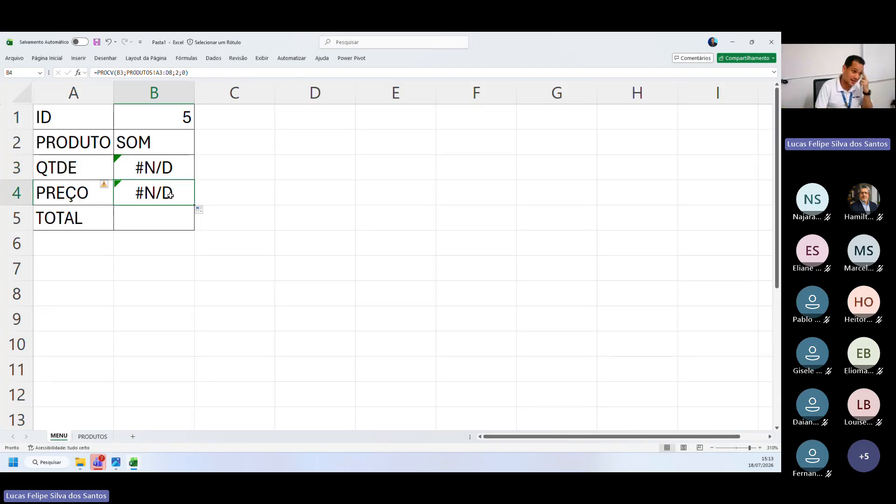
double_click(171, 175)
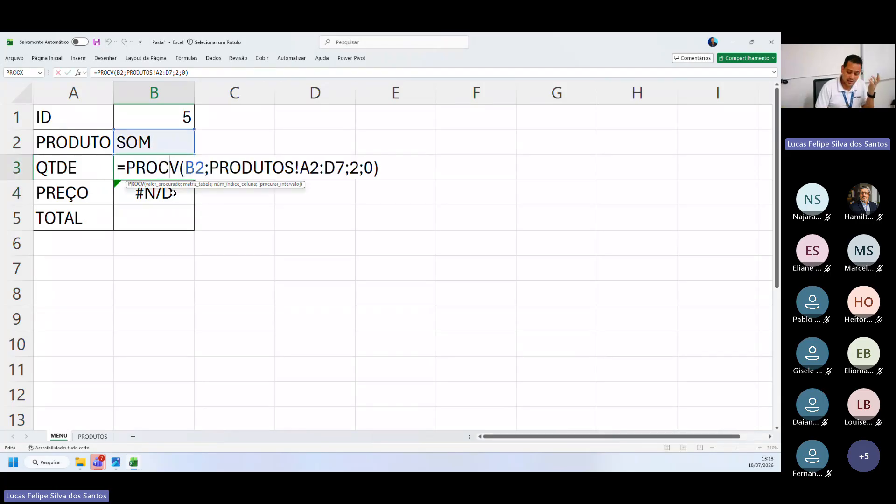
click(172, 192)
click(177, 168)
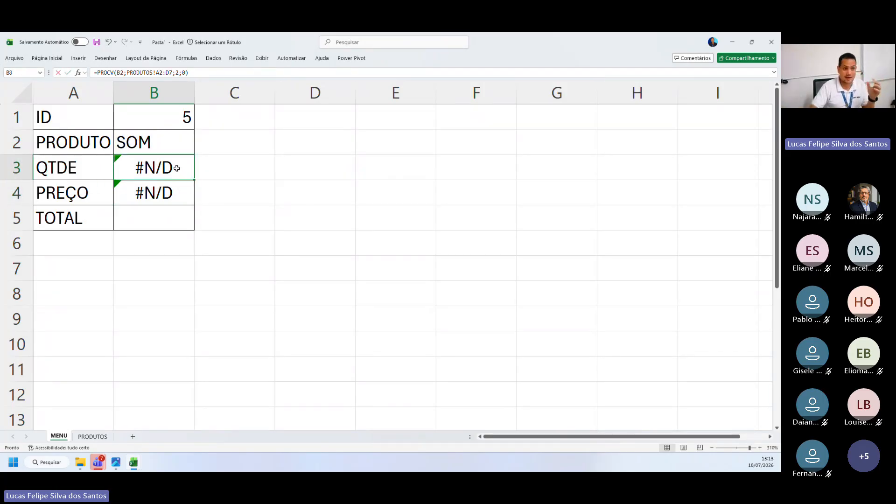
double_click(177, 168)
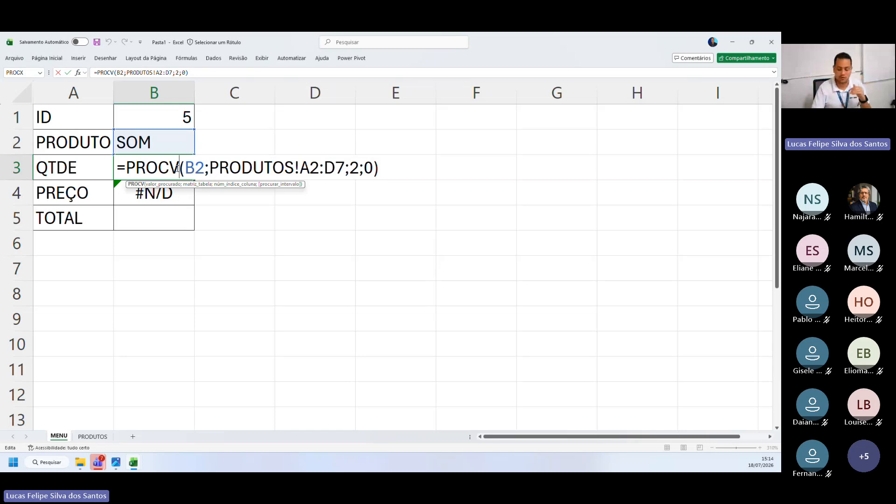
drag(176, 168, 168, 203)
key(Delete)
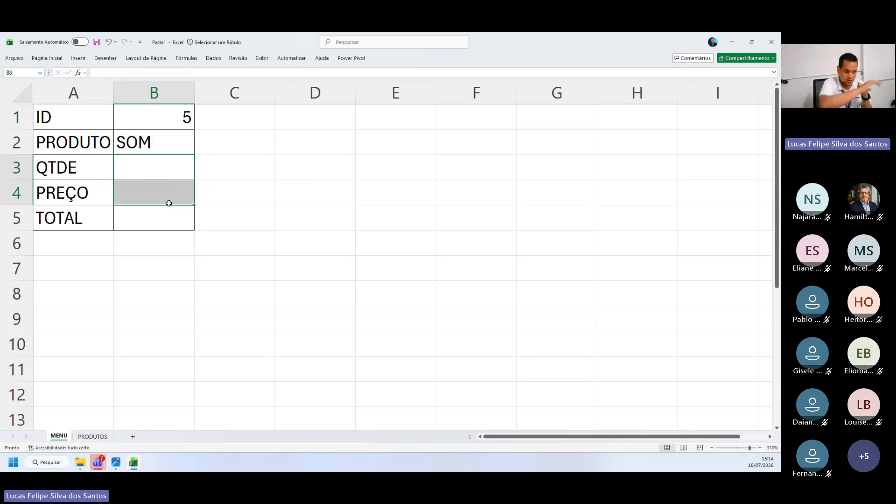
Make the lookup value reference in B2's PROCV formula absolute as $B$1
double_click(147, 140)
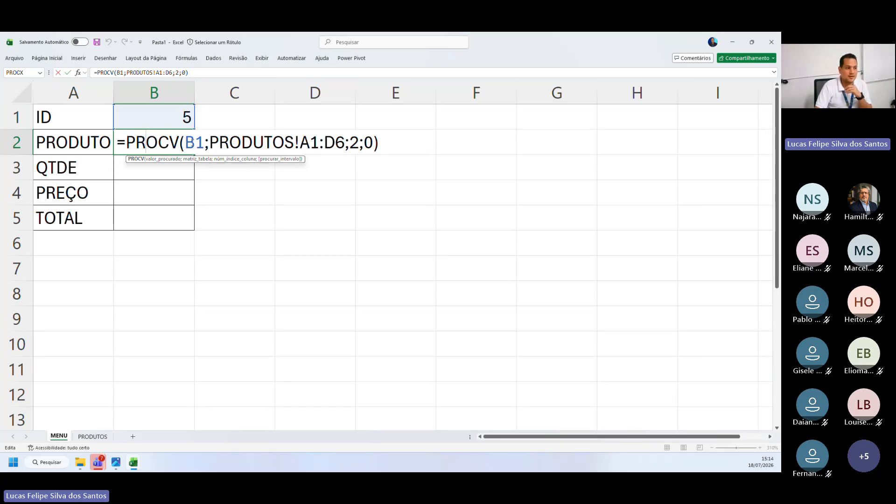
click(195, 142)
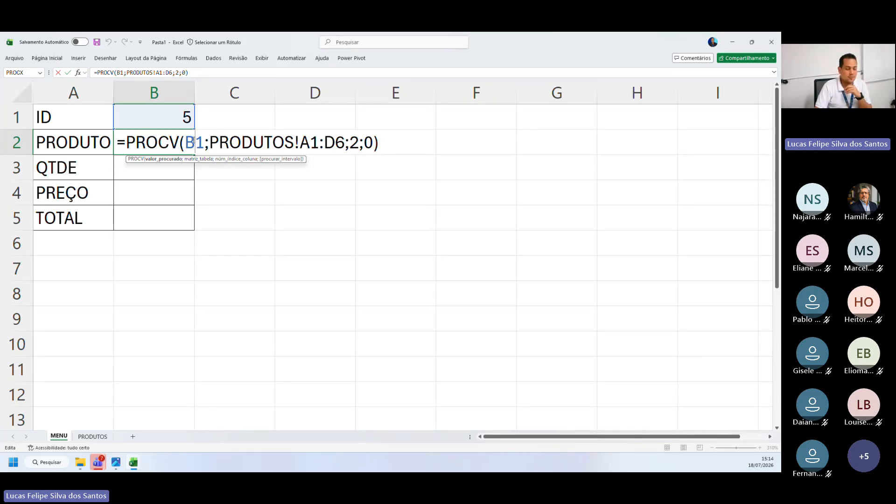
key(F4)
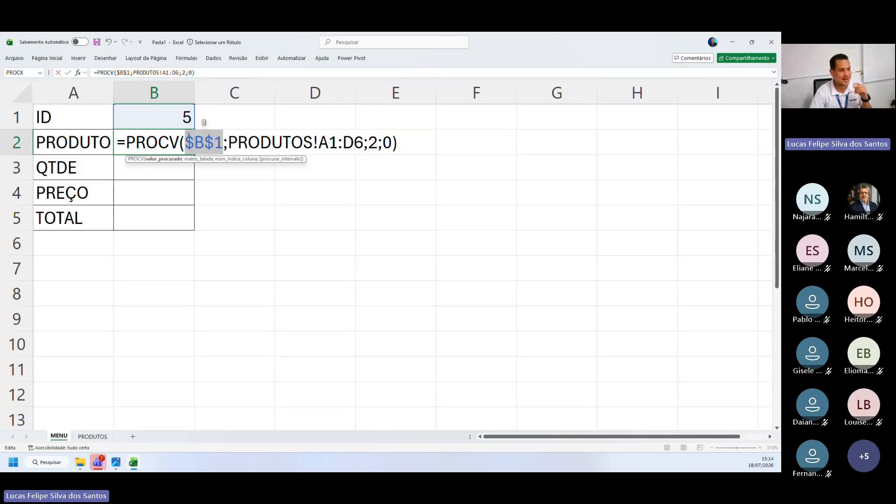
click(186, 145)
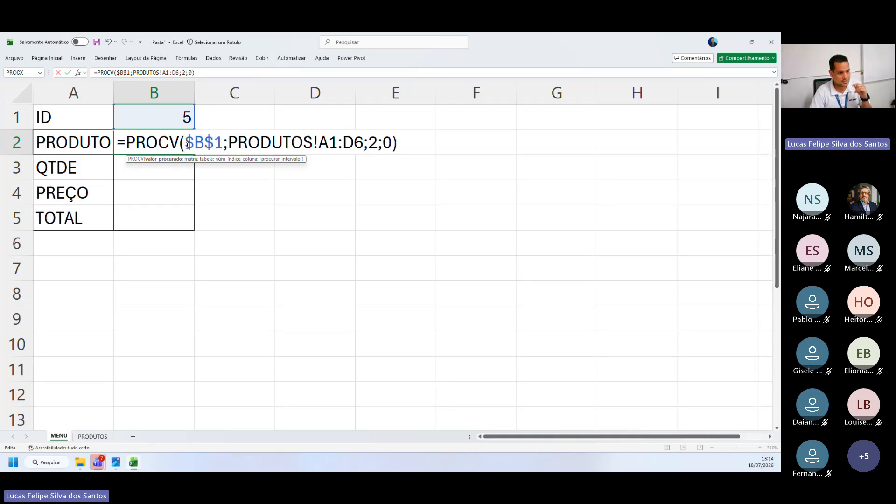
Review the $B$1 lookup reference and the PRODUTOS table range in B2's PROCV formula, and commit the formula
mouse_move(187, 145)
mouse_down()
mouse_move(228, 143)
mouse_move(186, 144)
mouse_up()
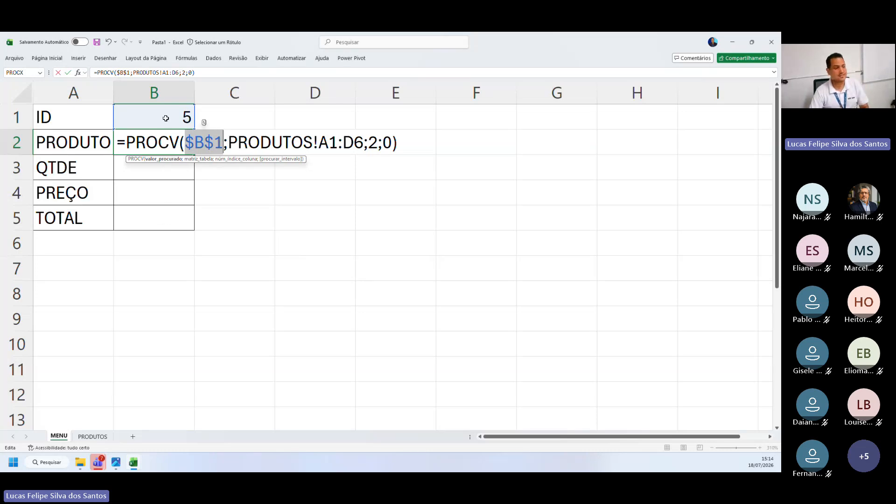
key(ctrl)
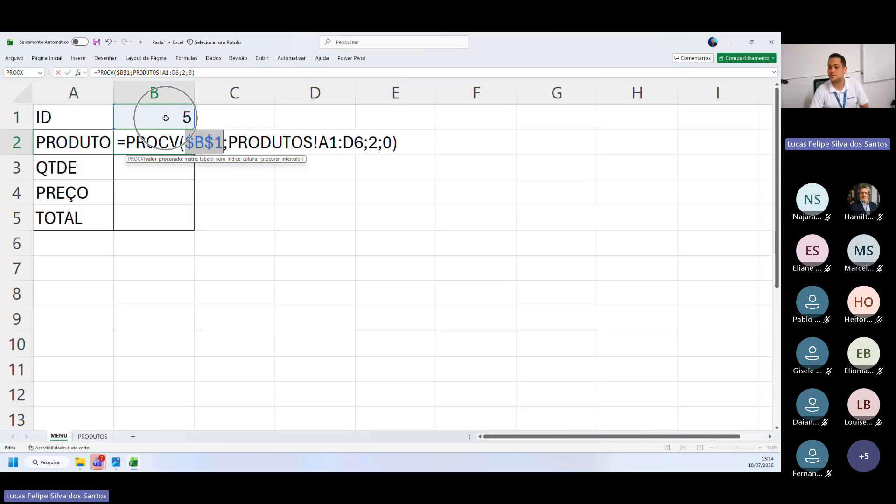
click(190, 143)
drag(188, 143, 214, 144)
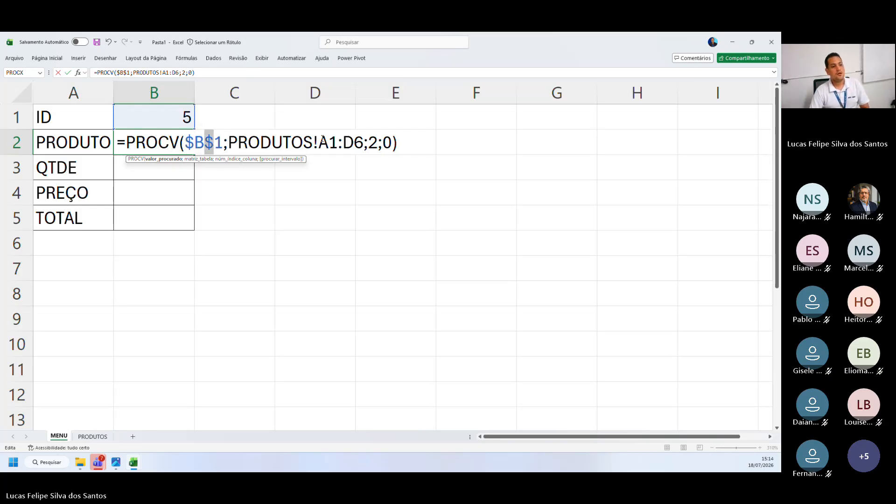
drag(318, 144, 354, 144)
drag(230, 143, 317, 144)
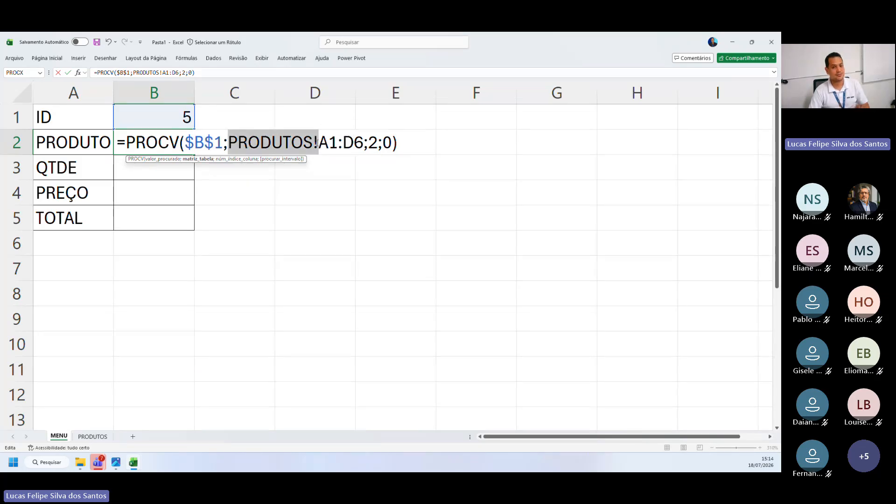
key(Return)
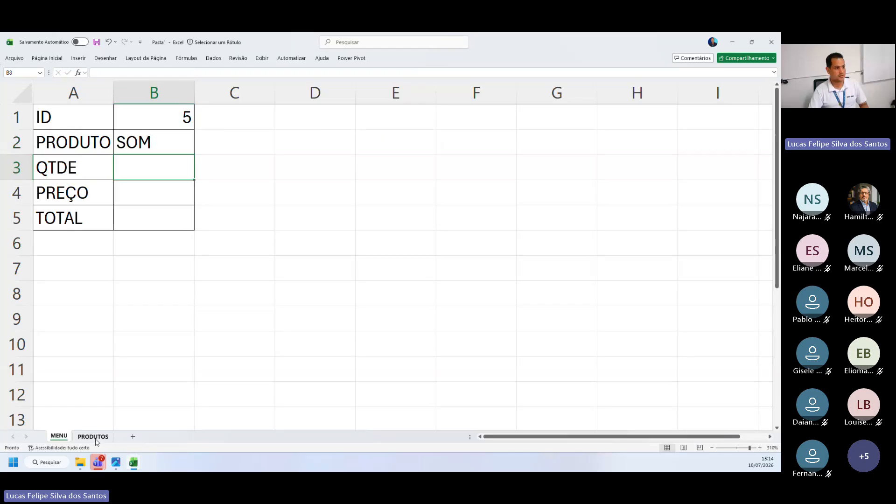
Examine on the PRODUTOS sheet how the table range A1:D6 would shift downward row by row with relative references
click(93, 436)
drag(83, 227, 78, 208)
drag(71, 110, 271, 206)
click(69, 107)
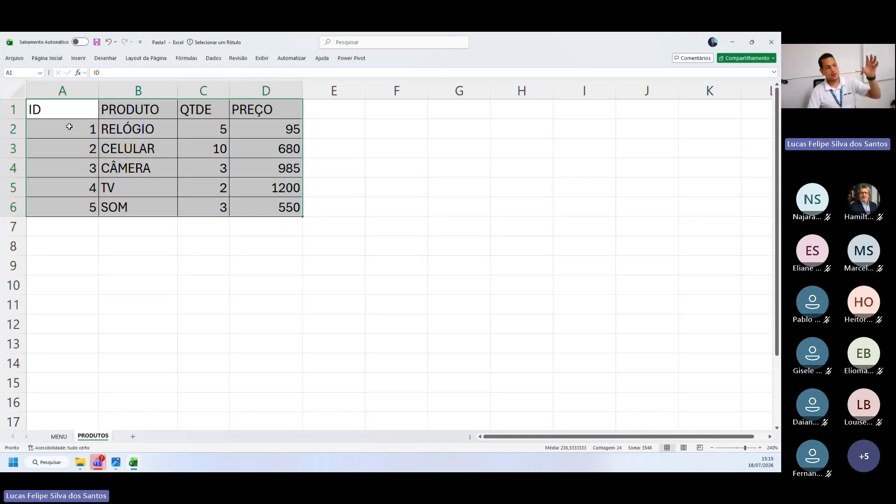
drag(69, 124, 288, 228)
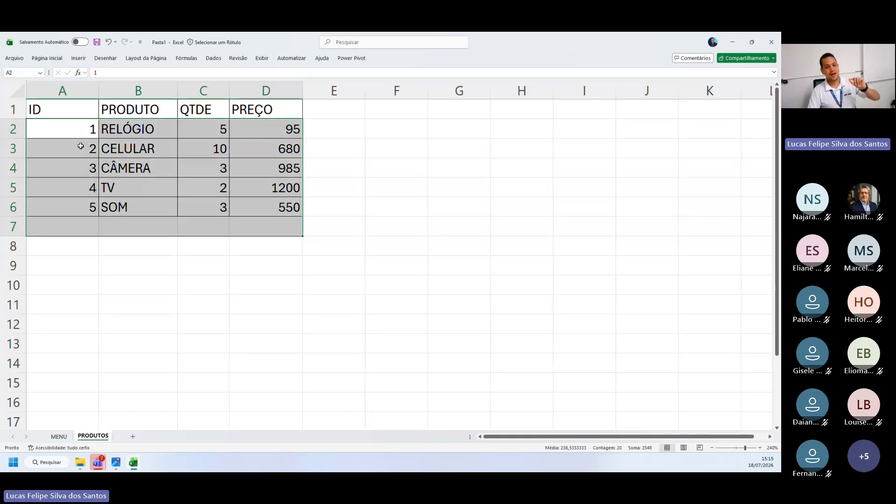
drag(81, 146, 275, 249)
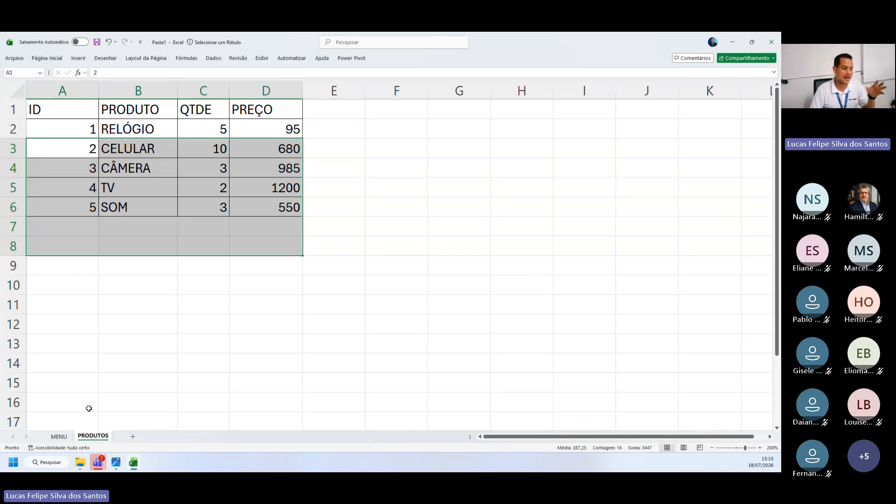
click(103, 160)
drag(58, 112, 256, 201)
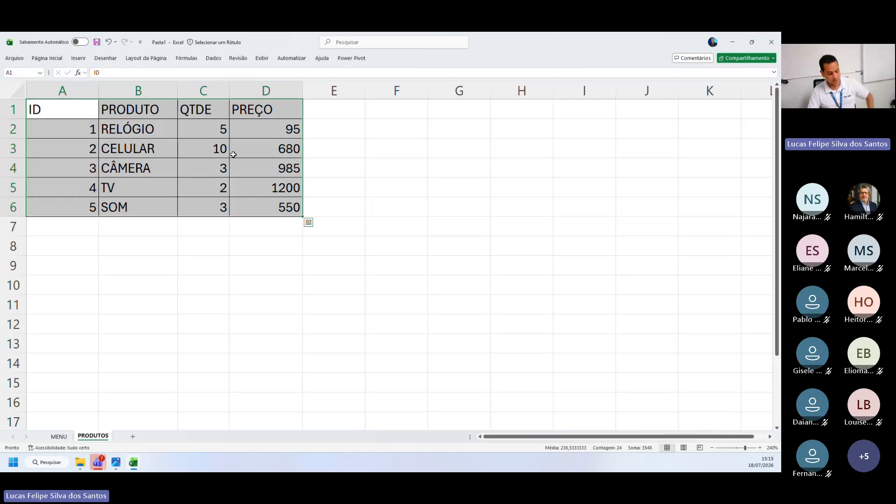
key(ctrl+q)
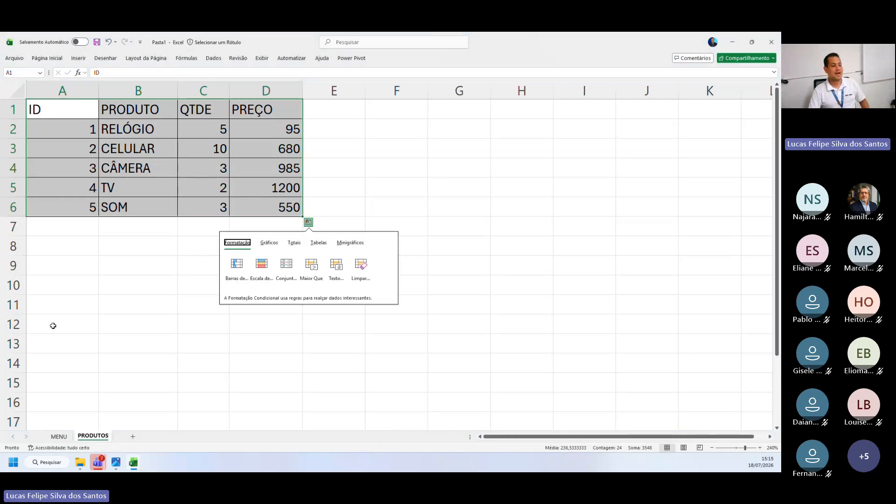
Make the table range in the MENU sheet's B2 PROCV formula absolute as PRODUTOS!$A$1:$D$6
click(60, 436)
click(144, 150)
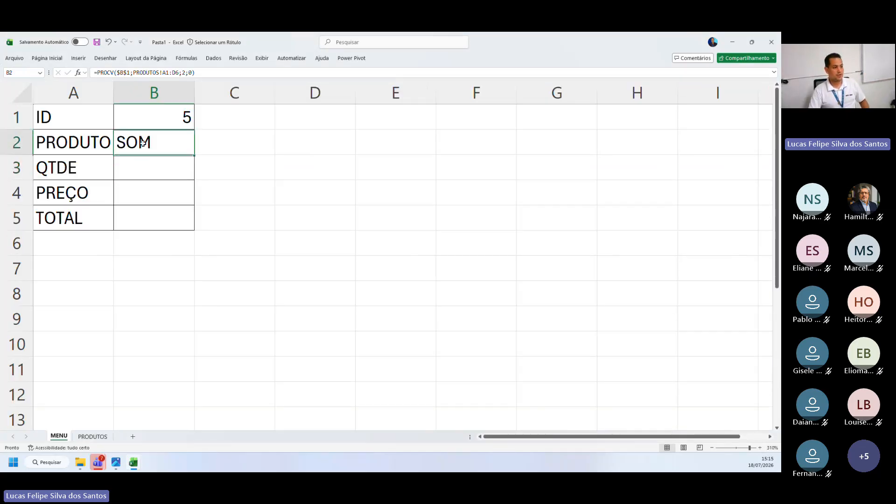
double_click(146, 145)
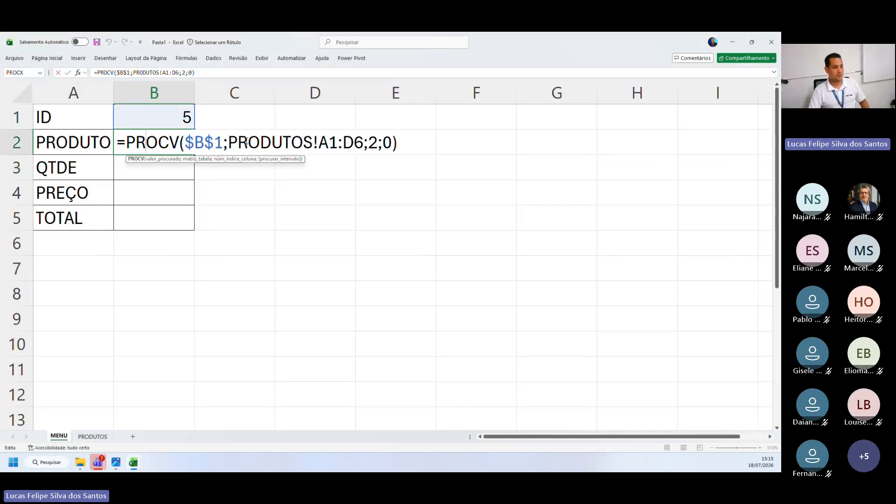
click(328, 142)
key(F4)
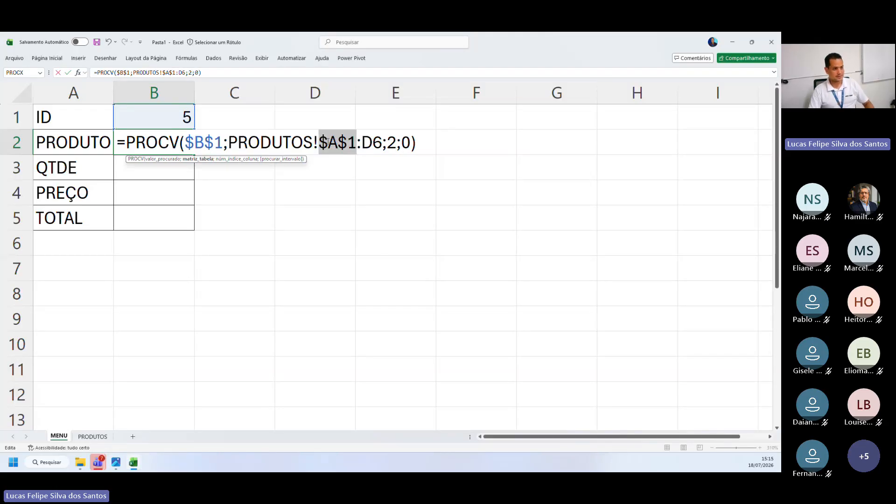
click(373, 145)
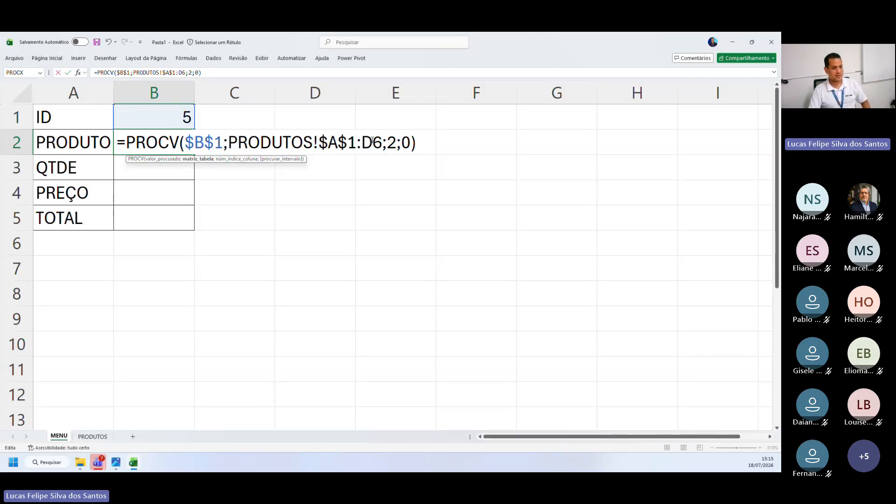
key(F4)
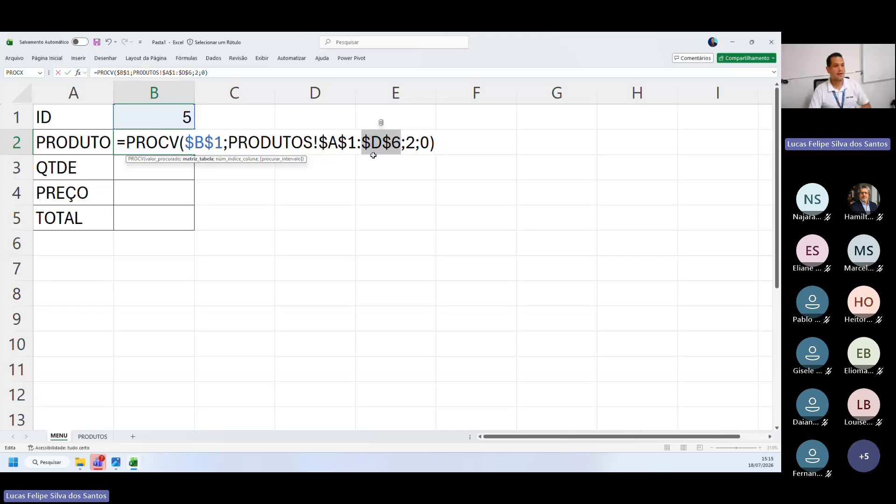
drag(319, 143, 393, 145)
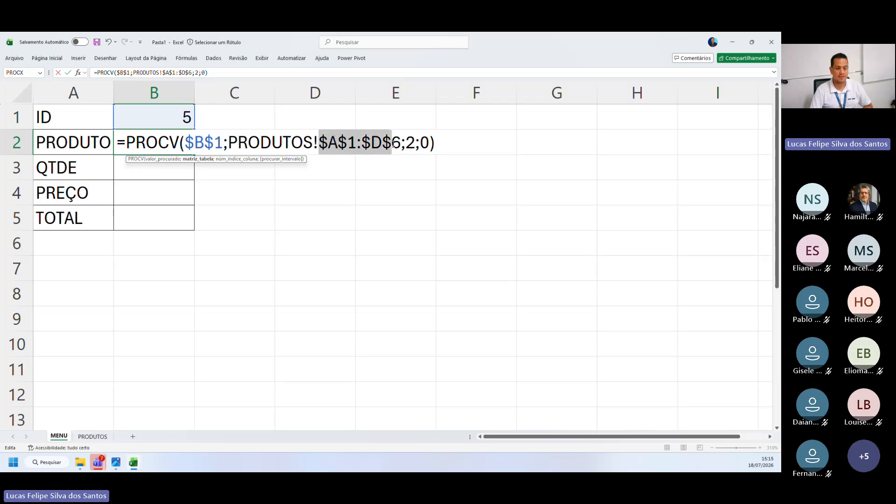
drag(319, 142, 337, 142)
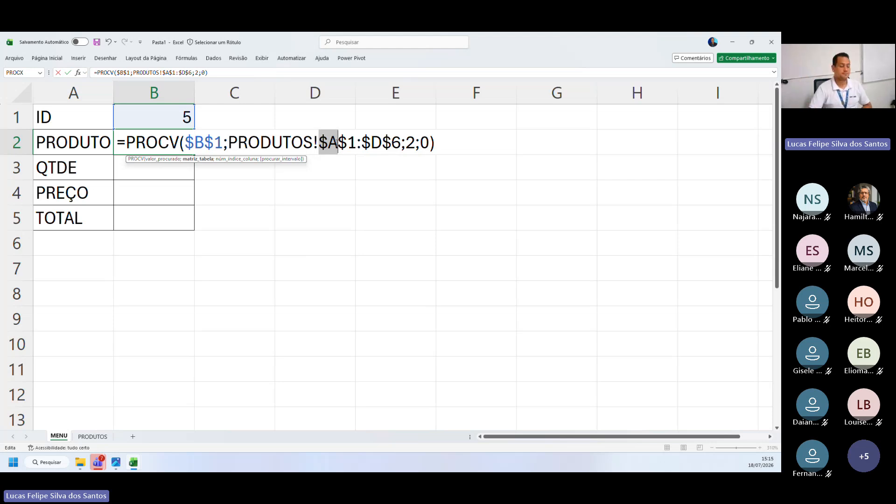
drag(337, 142, 355, 143)
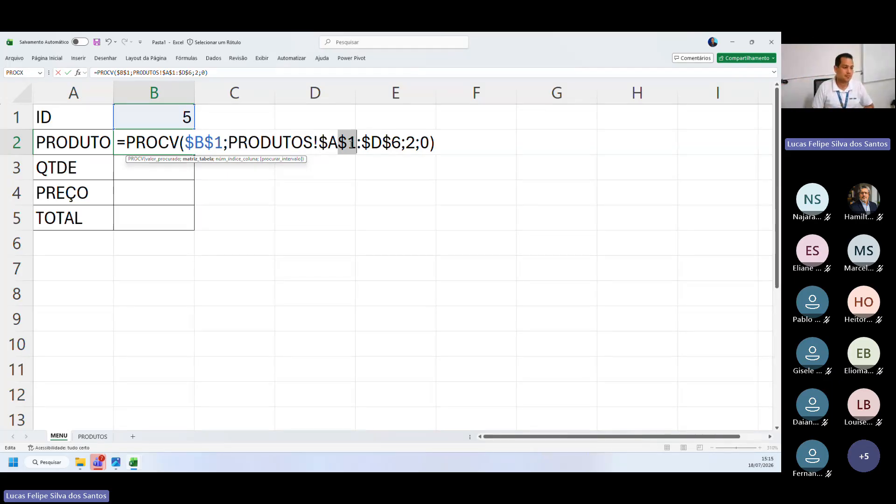
key(Return)
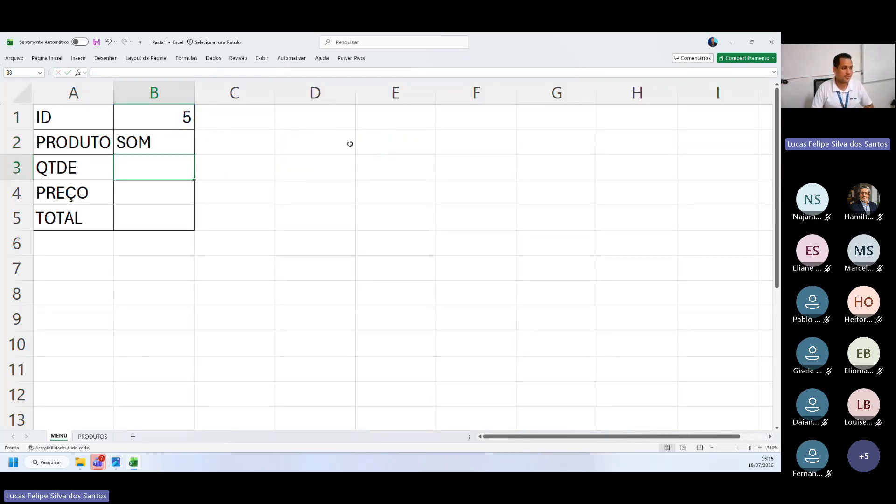
Fill the PROCV formula from B2 down to the QTDE and PREÇO cells, B3 and B4
click(168, 145)
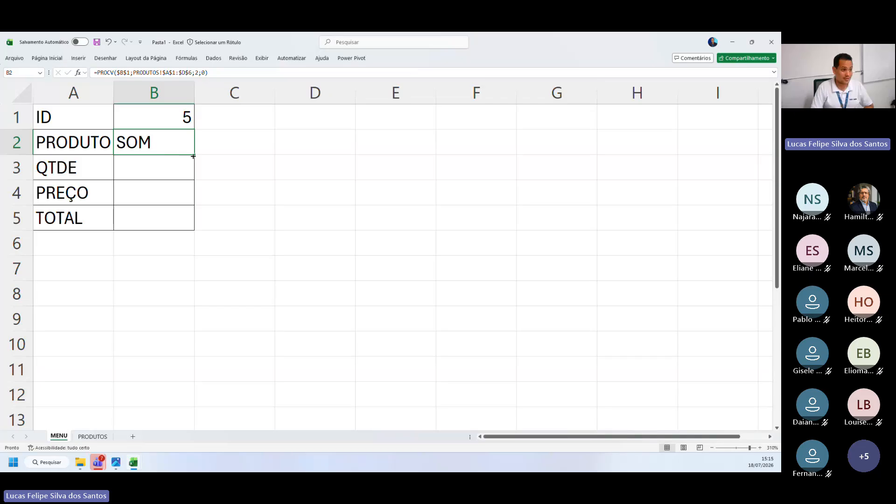
drag(194, 156, 191, 195)
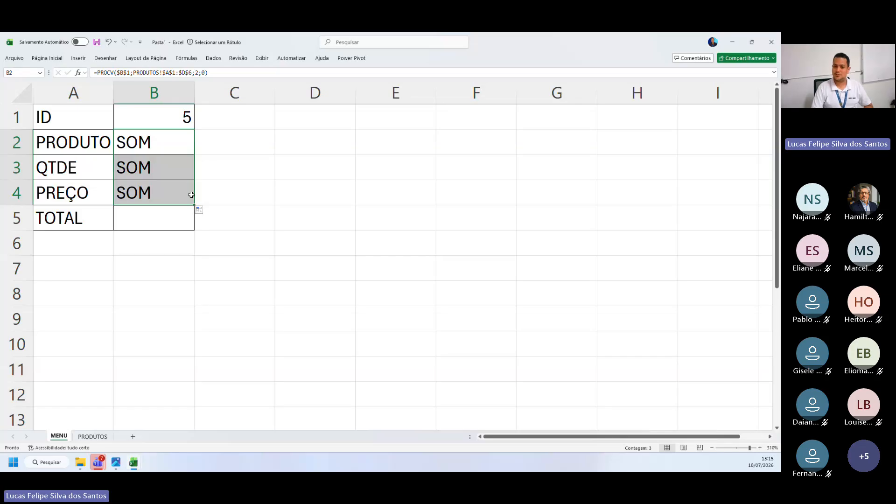
Compare the filled formulas in B3 and B4 and the values they return for QTDE and PREÇO
click(171, 170)
key(Down)
key(Up)
key(Down)
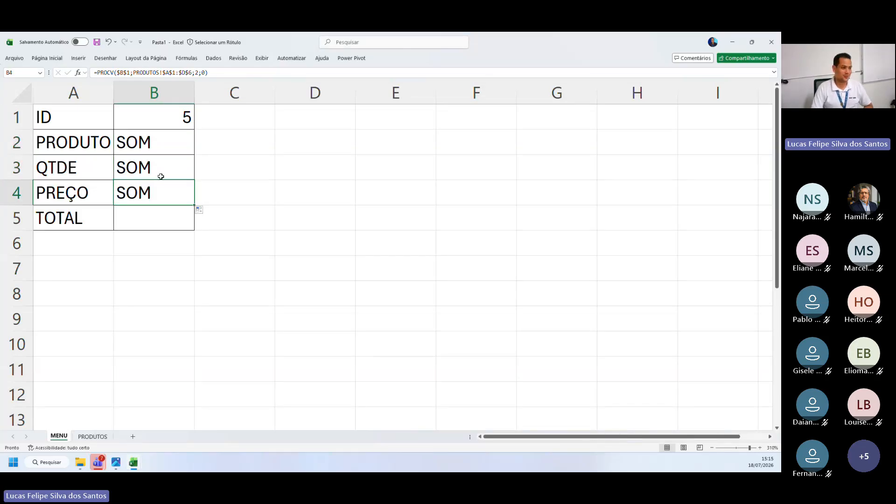
key(Up)
key(Down)
key(Up)
key(Down)
key(Up)
key(Down)
drag(80, 170, 140, 169)
drag(96, 191, 140, 193)
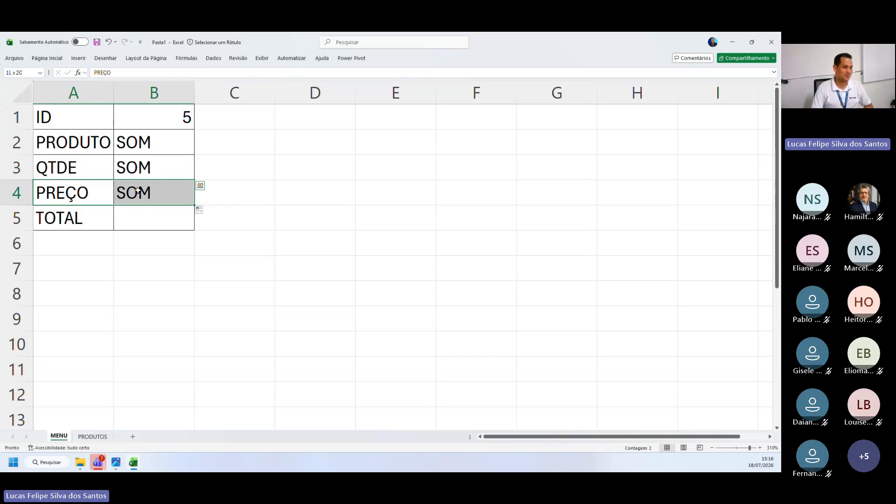
click(144, 184)
click(145, 172)
click(146, 194)
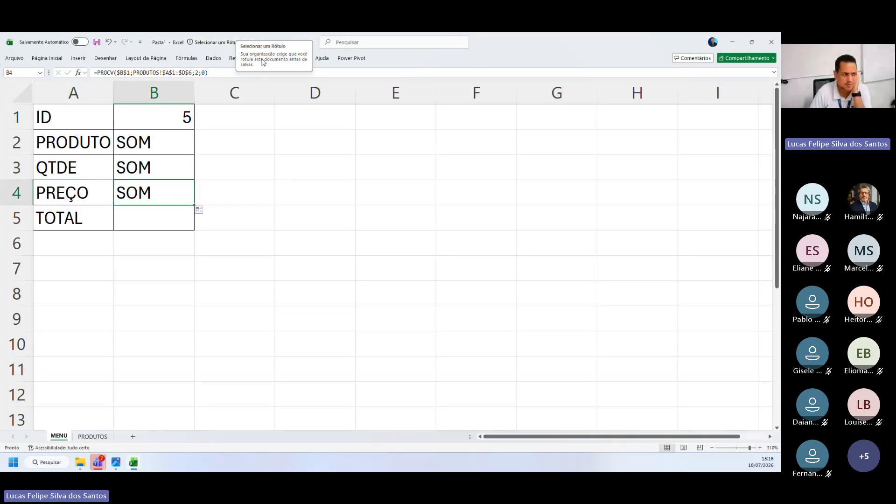
Check the column index argument in B3's formula against the column order of the table on the PRODUTOS sheet
double_click(161, 164)
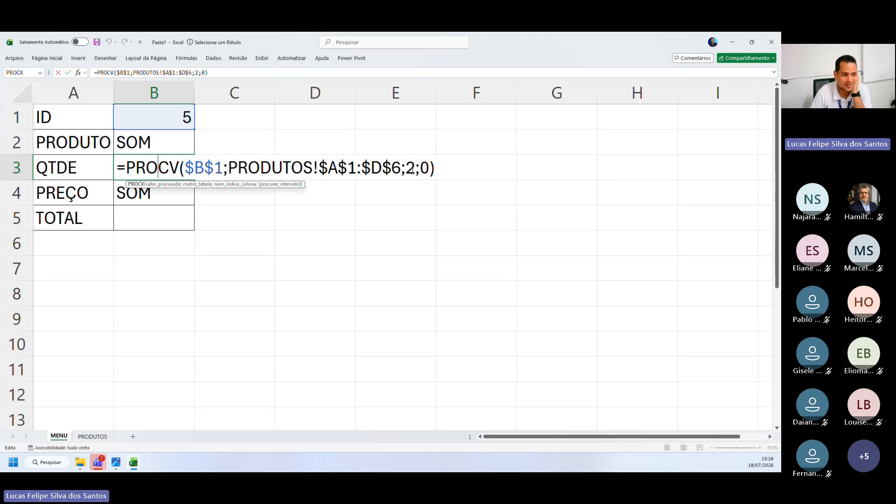
click(412, 169)
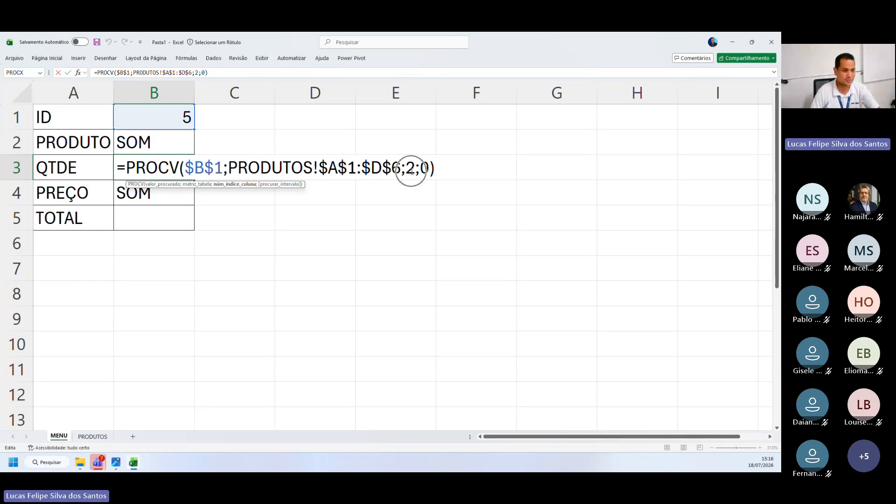
click(185, 194)
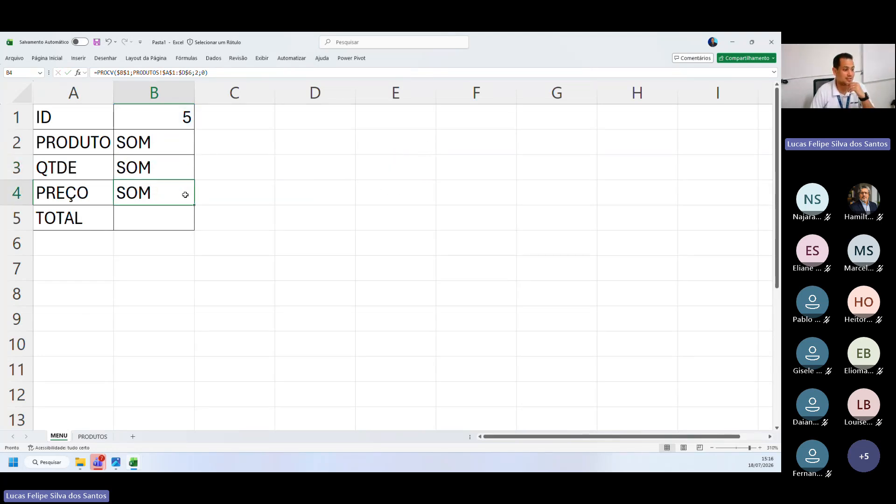
click(96, 436)
drag(80, 112, 70, 229)
click(146, 96)
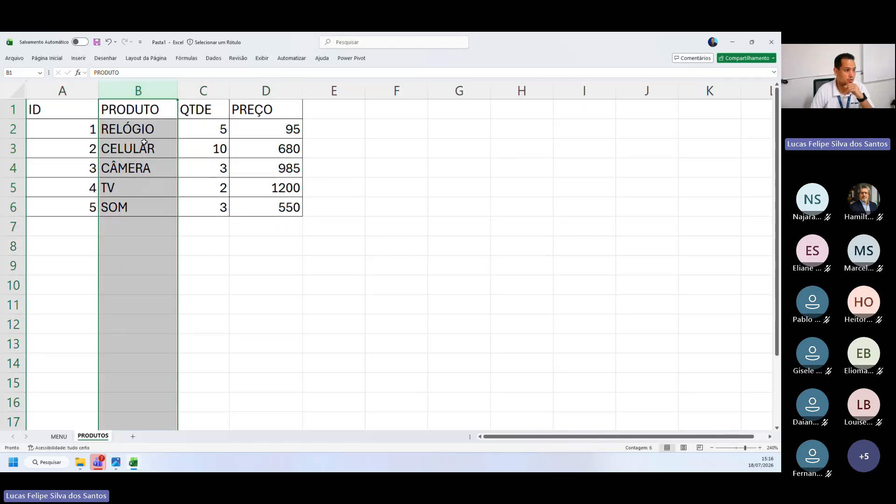
click(202, 93)
Set the column index in the MENU sheet's QTDE formula, cell B3, to 3
click(58, 436)
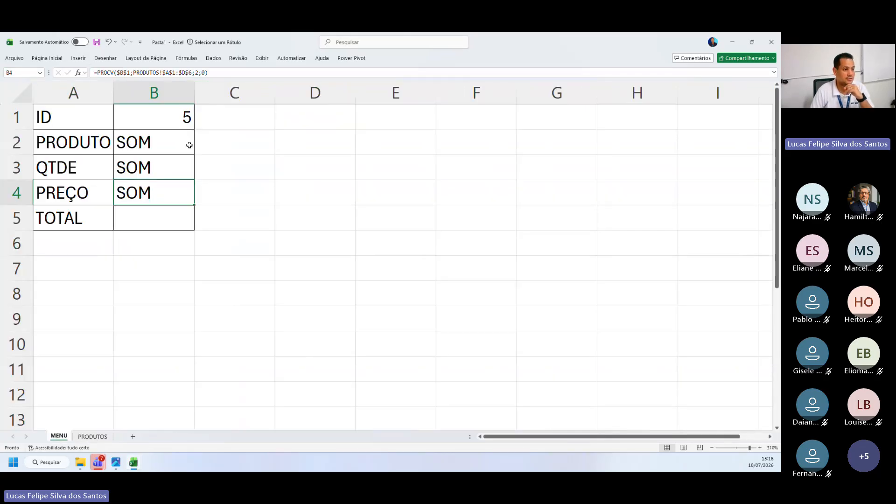
double_click(133, 168)
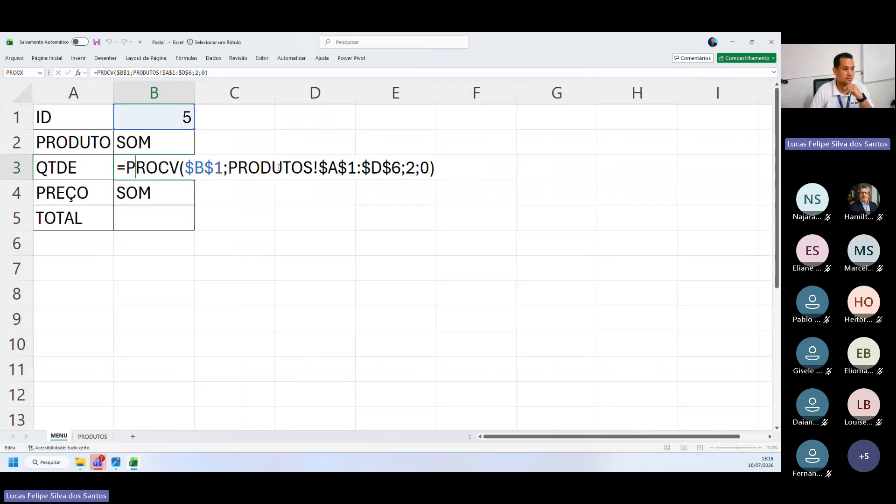
double_click(409, 168)
text(3)
key(Return)
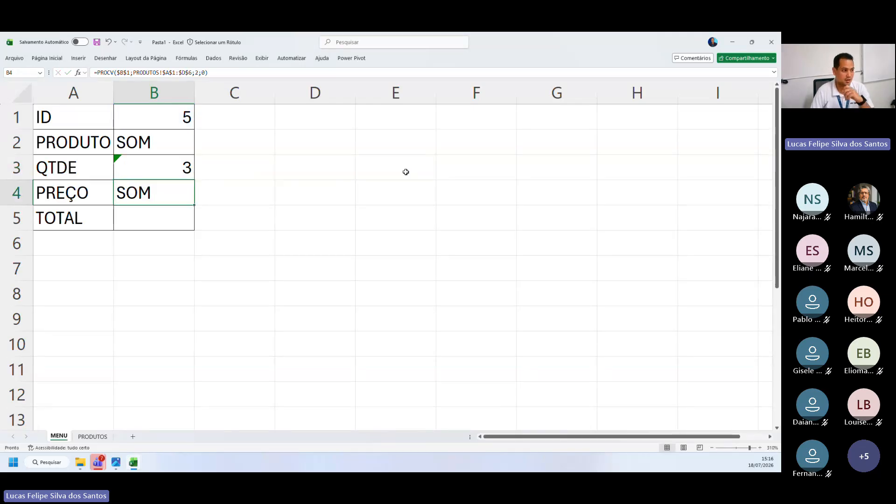
Set the column index in the PREÇO formula, cell B4, to 4
double_click(145, 196)
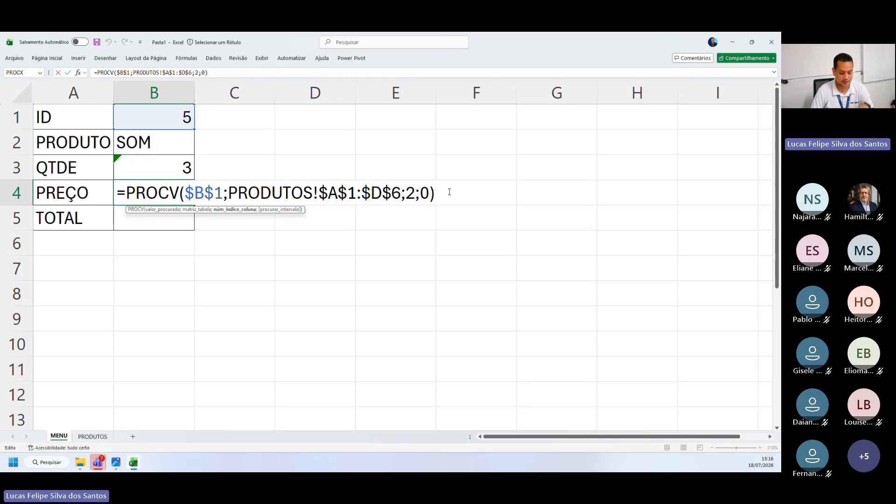
double_click(410, 193)
text(4)
key(Return)
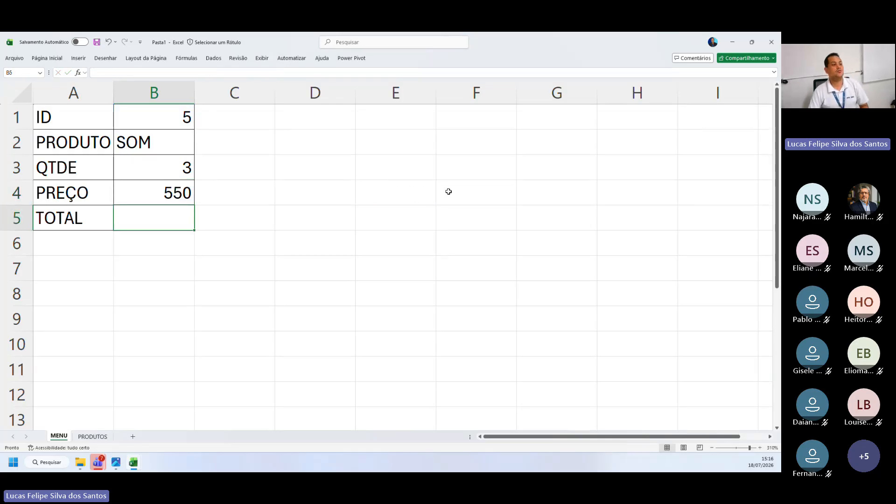
Change the ID in B1 to 1 to test the three lookups
click(145, 112)
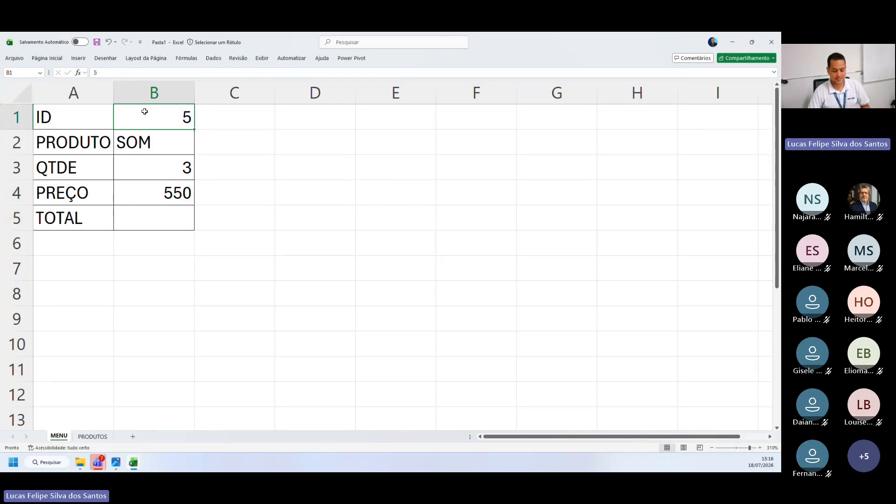
text(1)
key(Return)
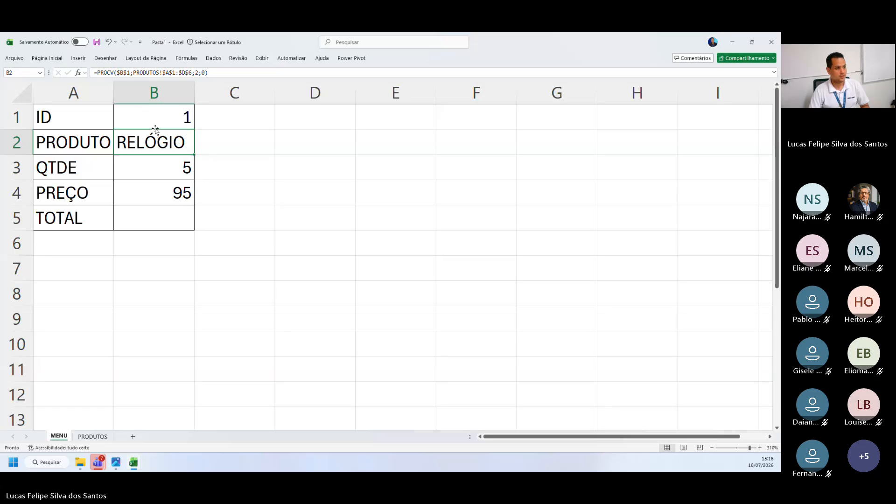
Change the ID in B1 to 2 and then to 5 to test the product, quantity and price lookups
click(156, 118)
text(2)
key(ctrl+Return)
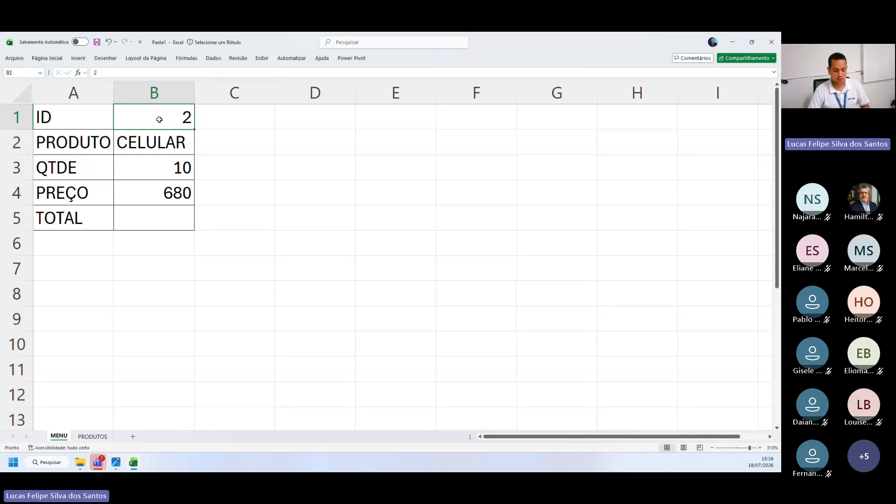
text(5)
key(Return)
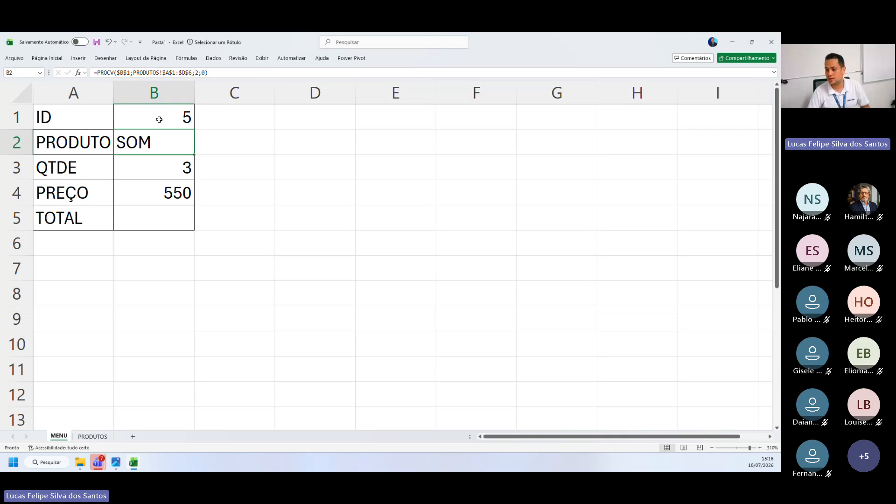
Turn the PROCV formulas in B2, B3 and B4 into plain text so that the full formulas are displayed
double_click(150, 145)
key(Return)
double_click(120, 161)
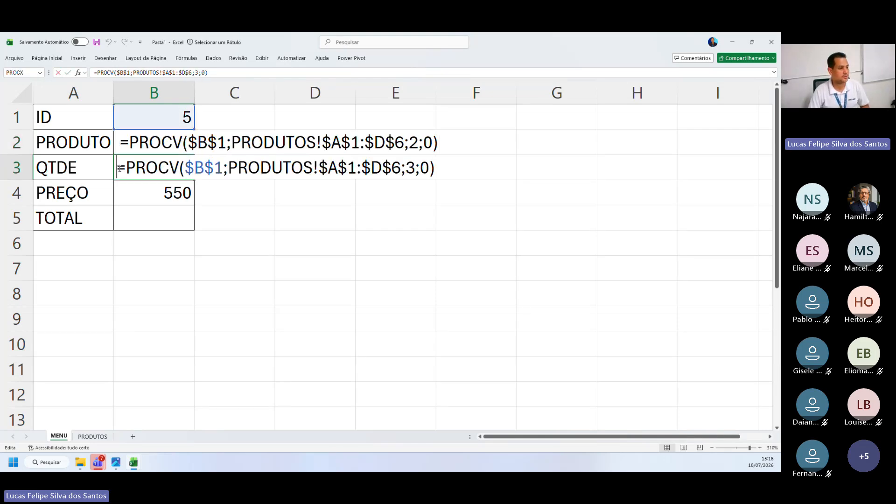
key(Return)
double_click(120, 191)
key(Return)
click(326, 240)
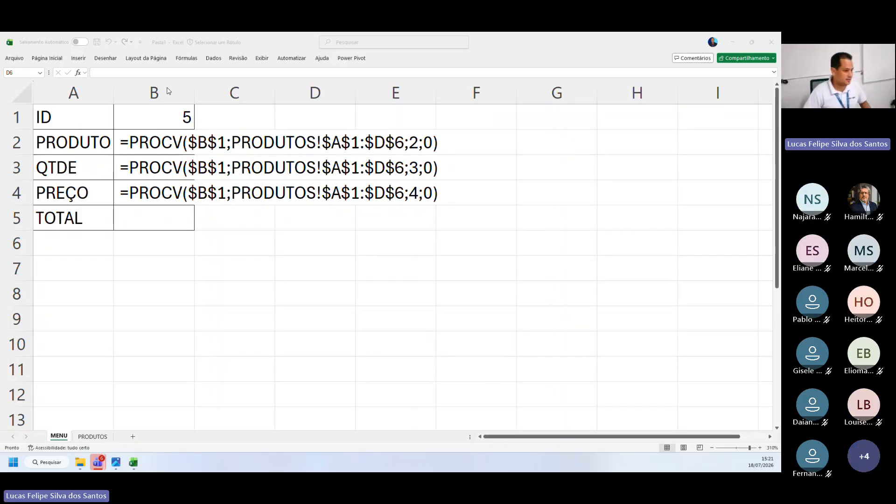
Switch to the PROCV - Aluno workbook and go to the sales table starting in row 23 of the Aula 1 sheet
click(475, 195)
key(Return)
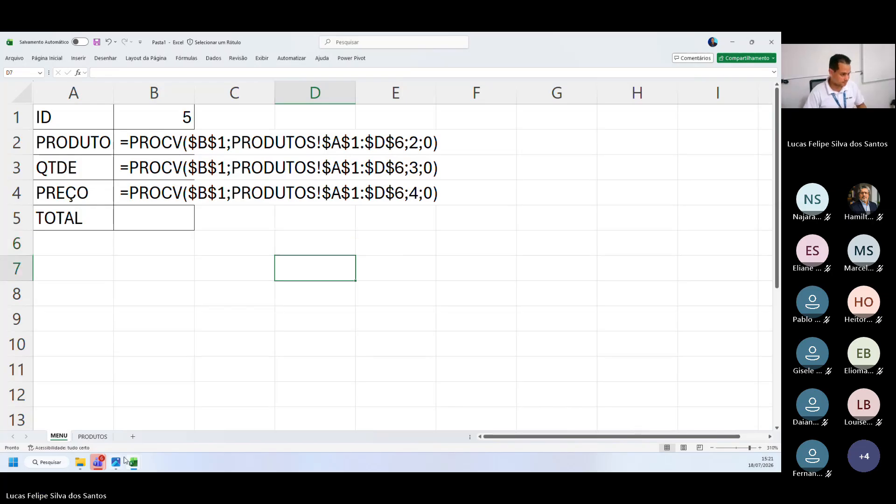
click(132, 463)
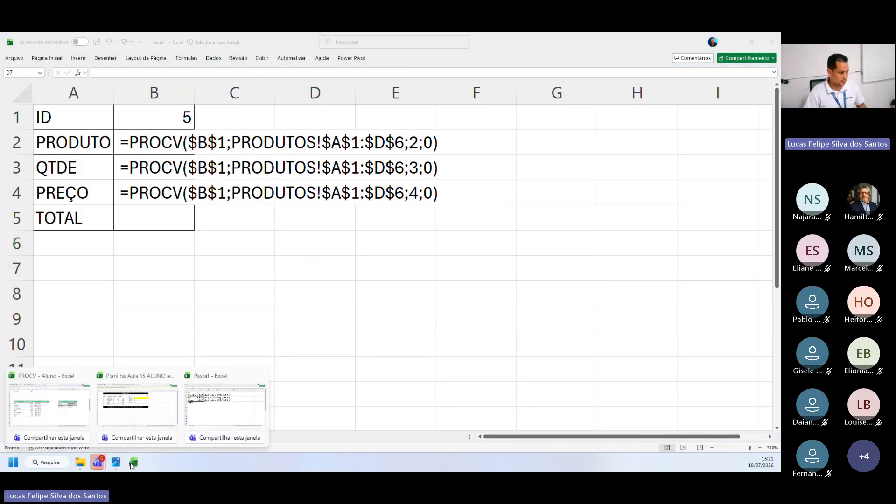
click(68, 439)
click(414, 304)
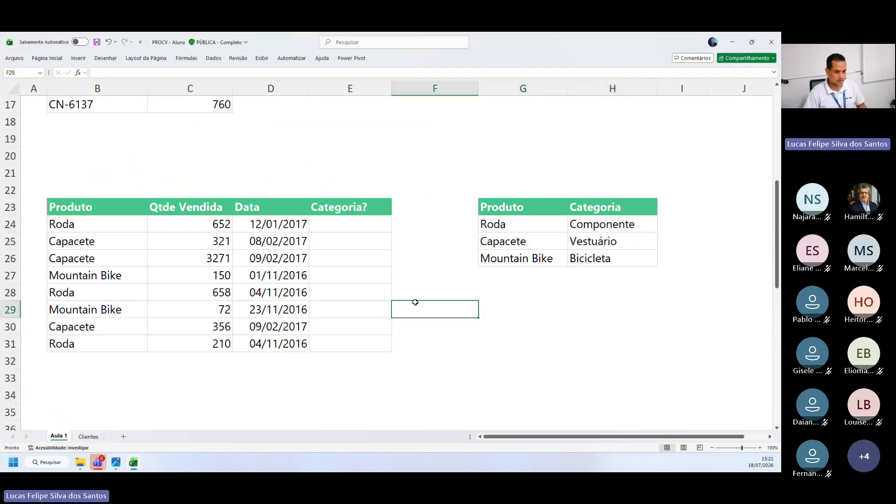
scroll(414, 302, up, 4)
scroll(415, 302, down, 2)
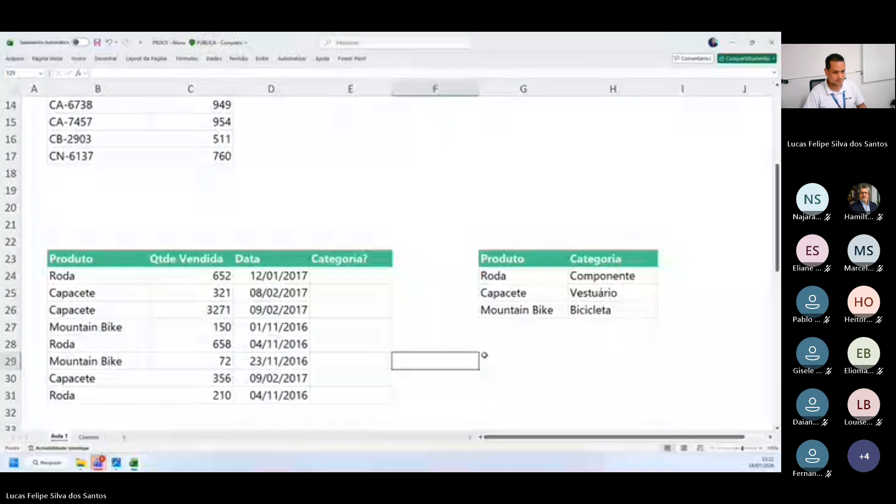
scroll(237, 277, down, 2)
click(619, 262)
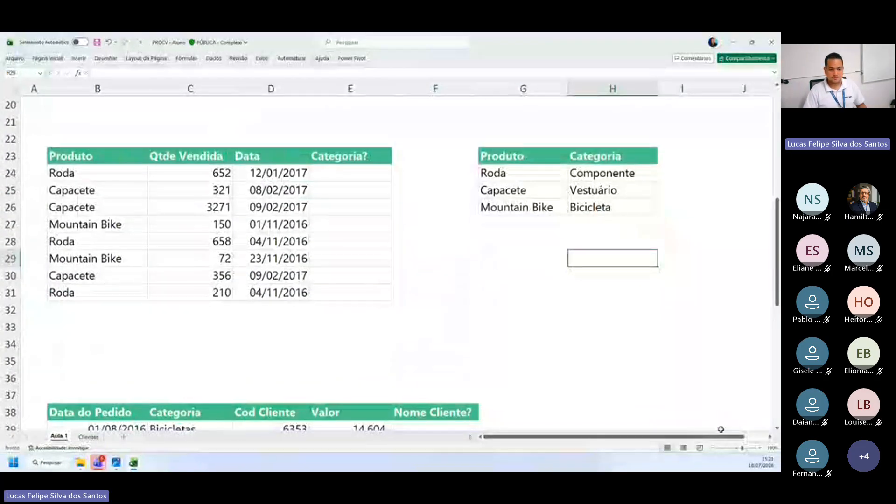
Zoom the Aula 1 sheet to 210% with the sales table and the Produto/Categoria table both in view
click(759, 448)
click(759, 448)
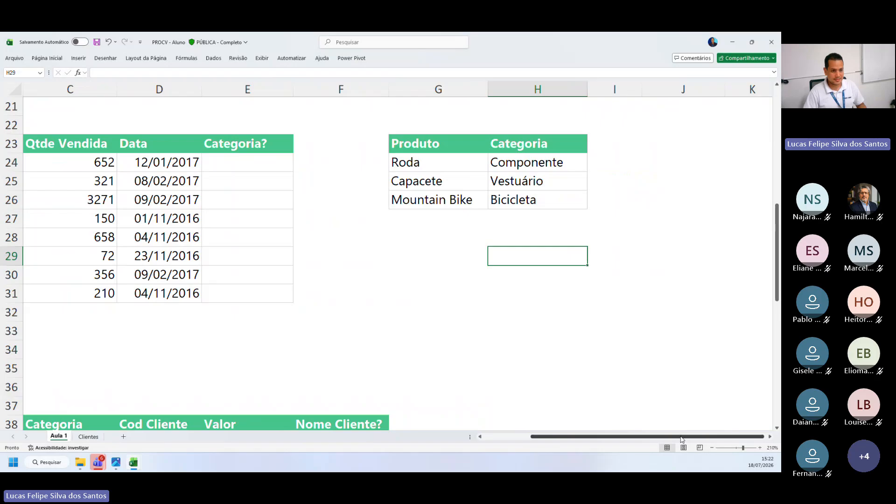
drag(625, 436, 605, 437)
scroll(494, 326, up, 1)
click(339, 366)
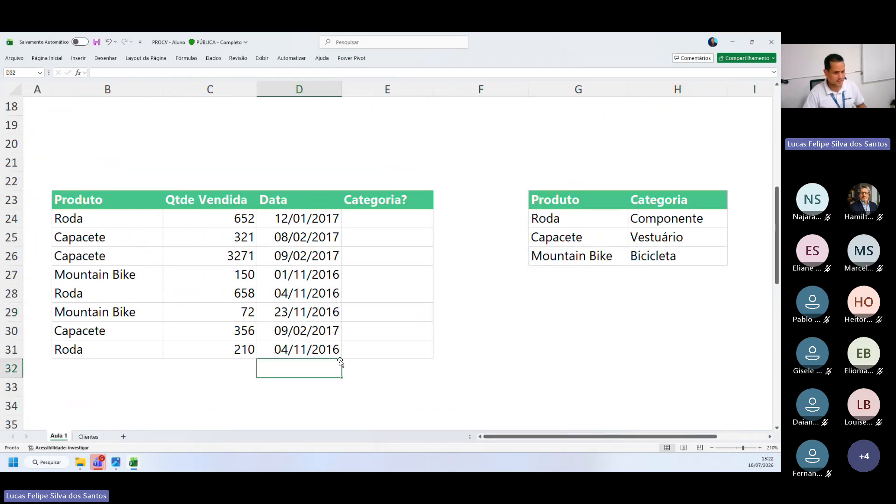
click(499, 372)
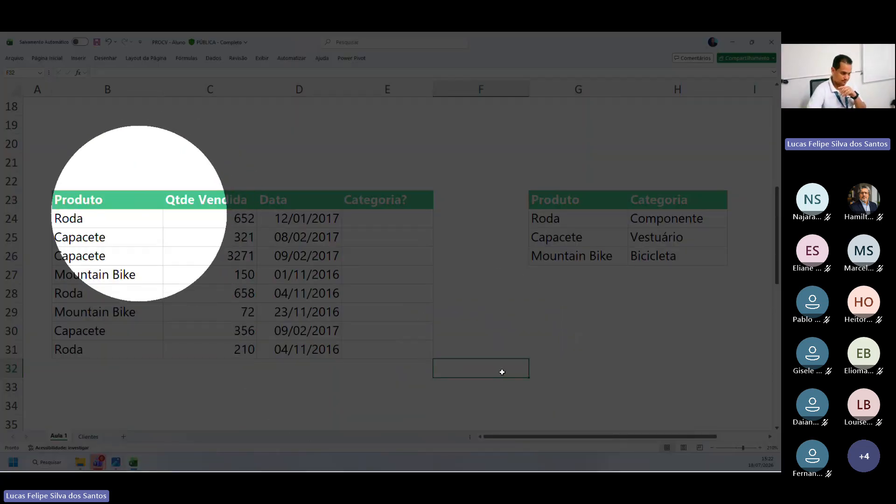
click(333, 351)
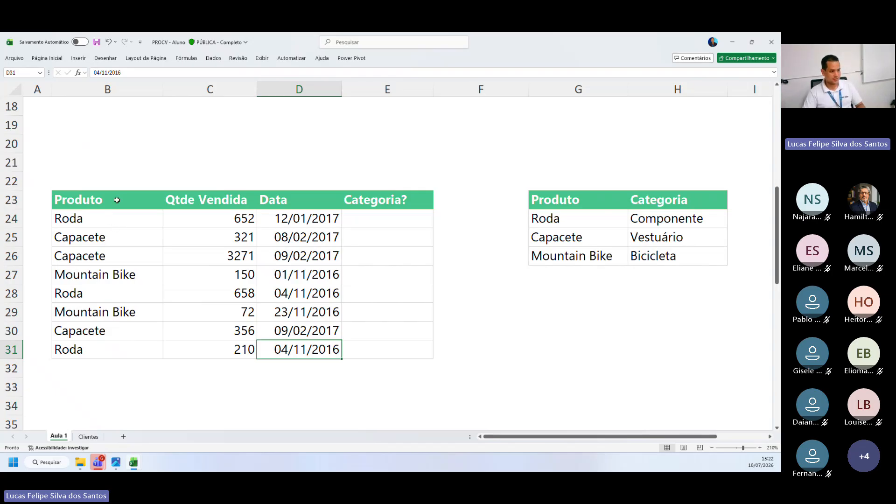
Copy the range B23:H31 containing the sales table and the Produto/Categoria table
drag(117, 200, 684, 353)
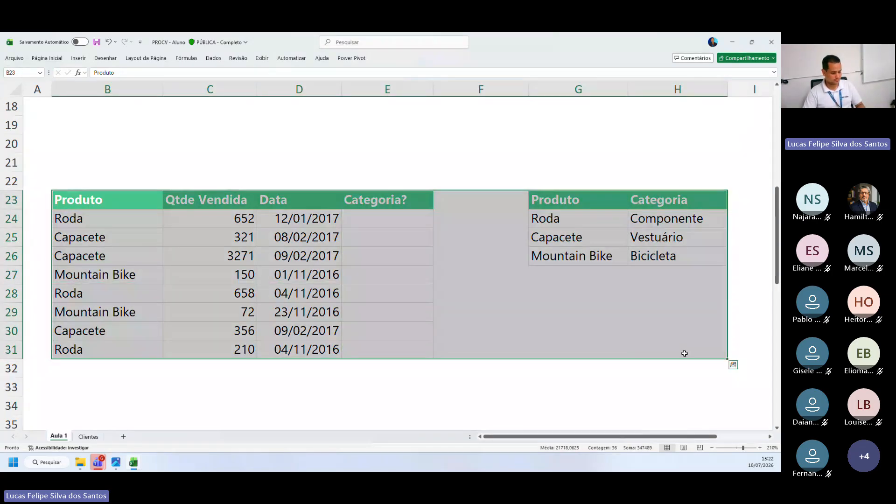
key(ctrl+c)
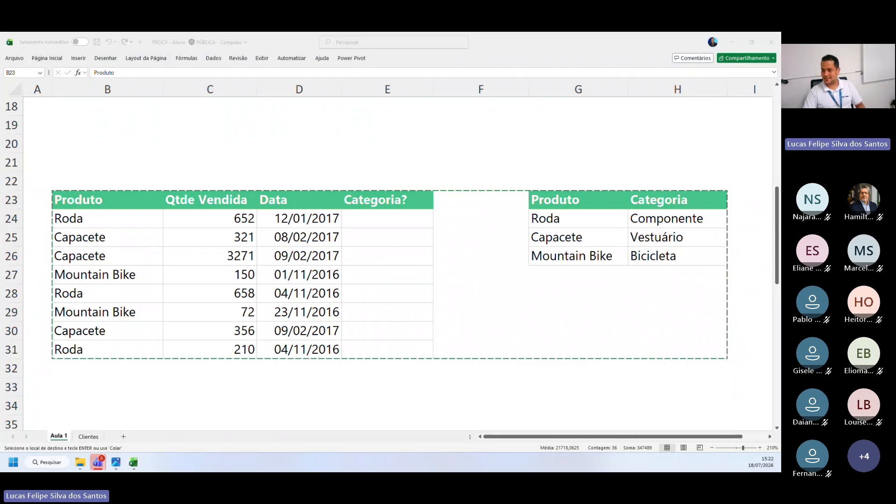
click(91, 200)
key(Return)
Examine the sales table's Produto, Qtde Vendida, Data and Categoria? columns alongside the Produto/Categoria reference table
drag(92, 200, 91, 348)
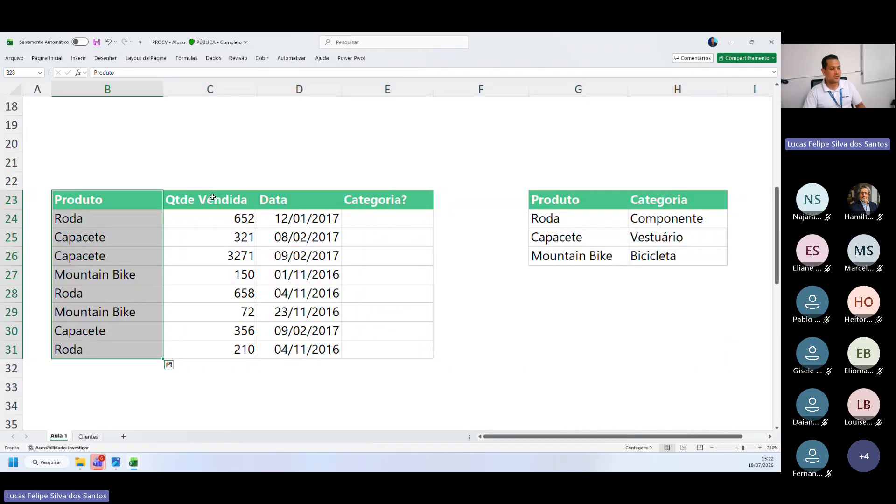
drag(212, 197, 205, 334)
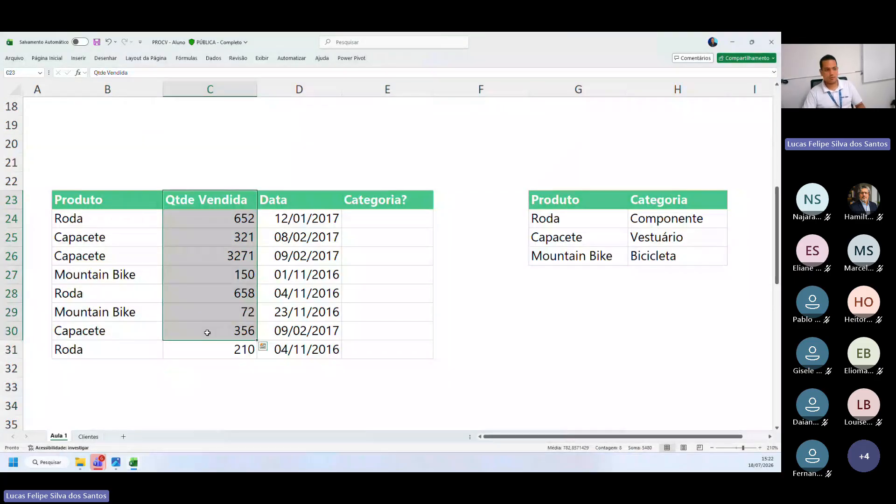
drag(222, 199, 212, 391)
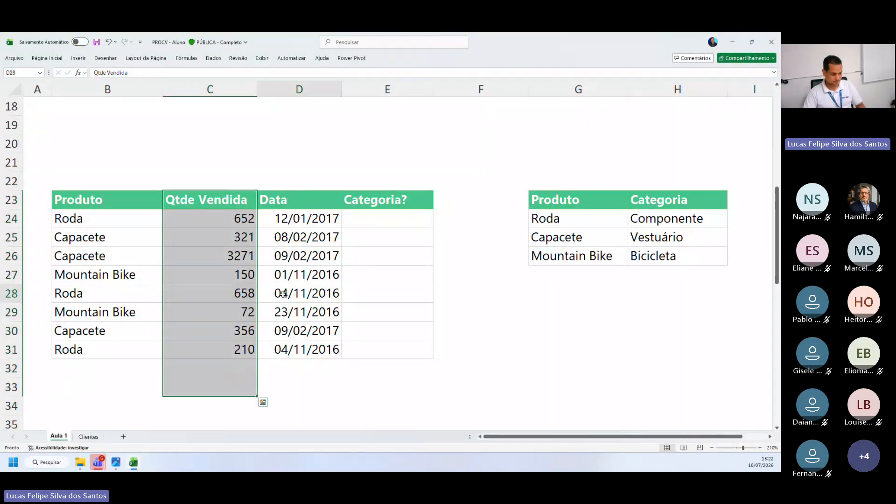
click(282, 294)
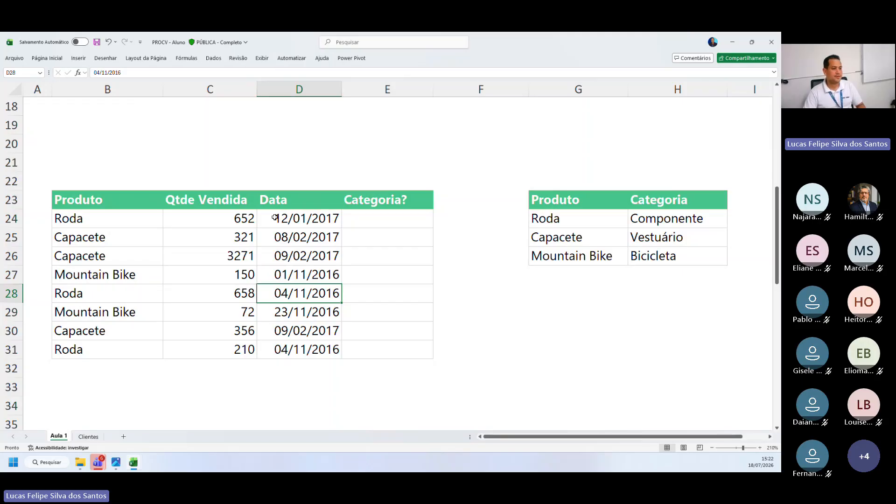
click(302, 203)
drag(303, 203, 291, 383)
drag(306, 199, 302, 370)
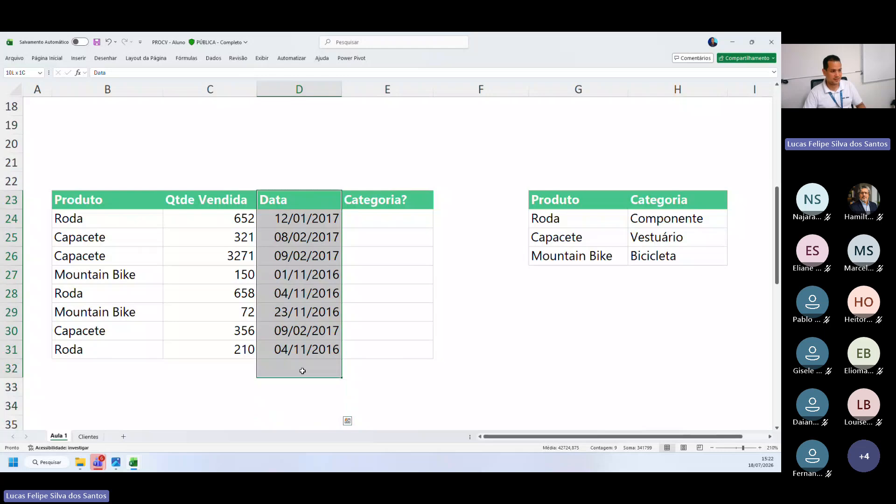
drag(317, 204, 307, 386)
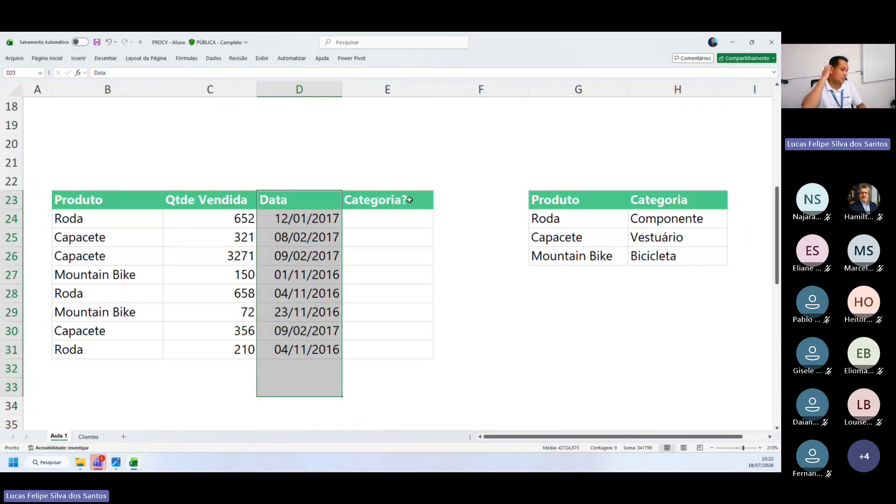
drag(392, 205, 394, 365)
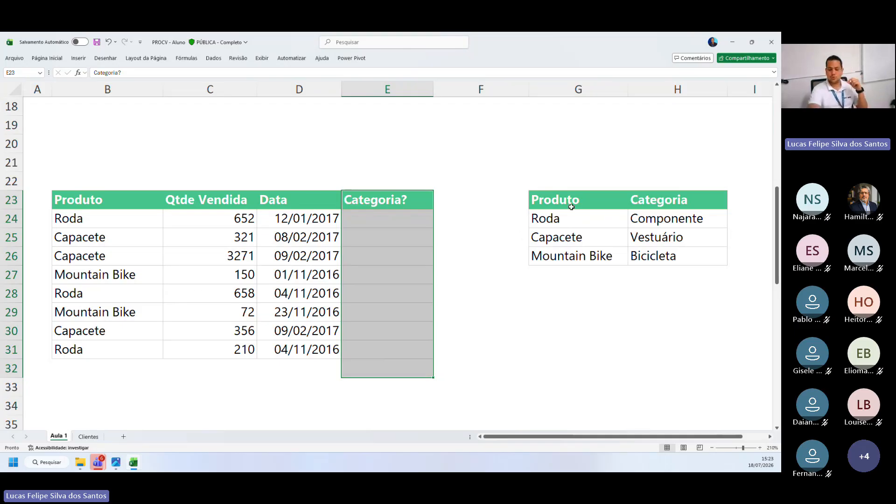
key(ctrl)
key(ctrl)
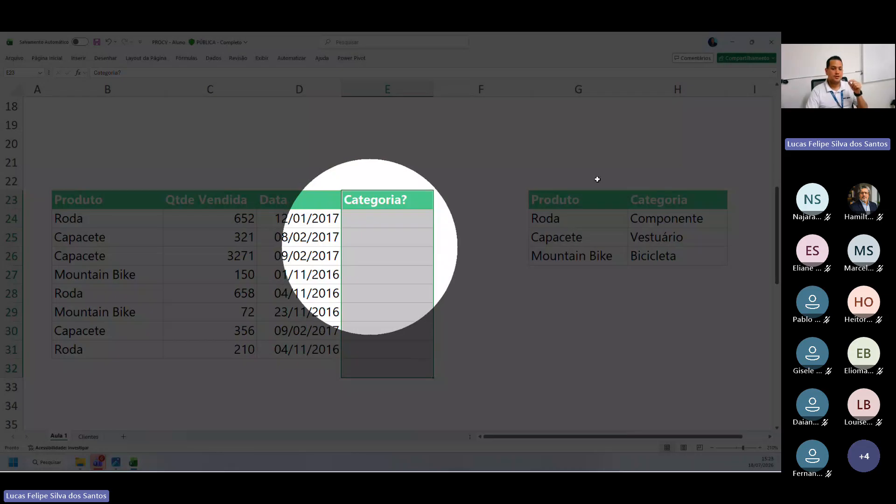
click(597, 179)
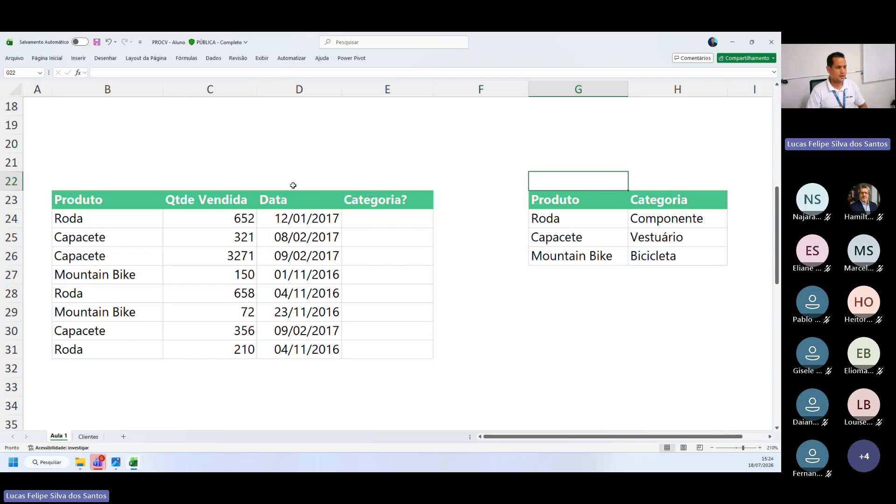
Start a PROCV formula in the first Categoria? cell, E24, with the product in B24 as the lookup value
click(382, 221)
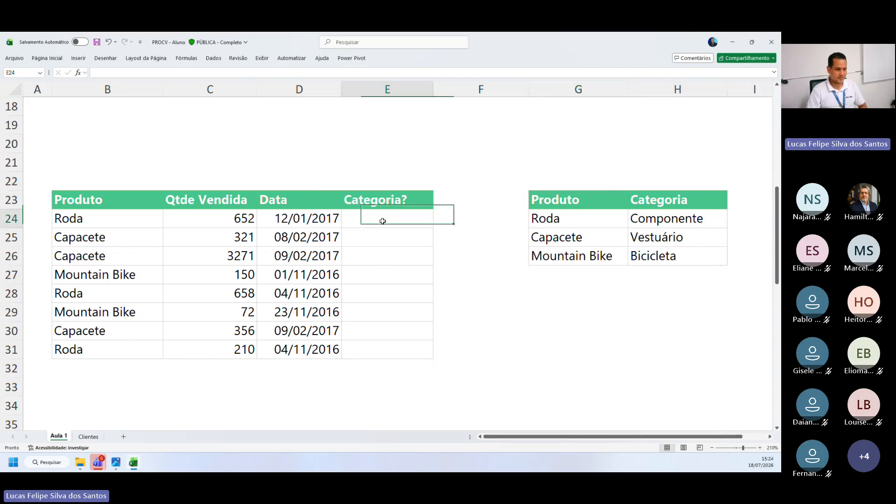
double_click(383, 221)
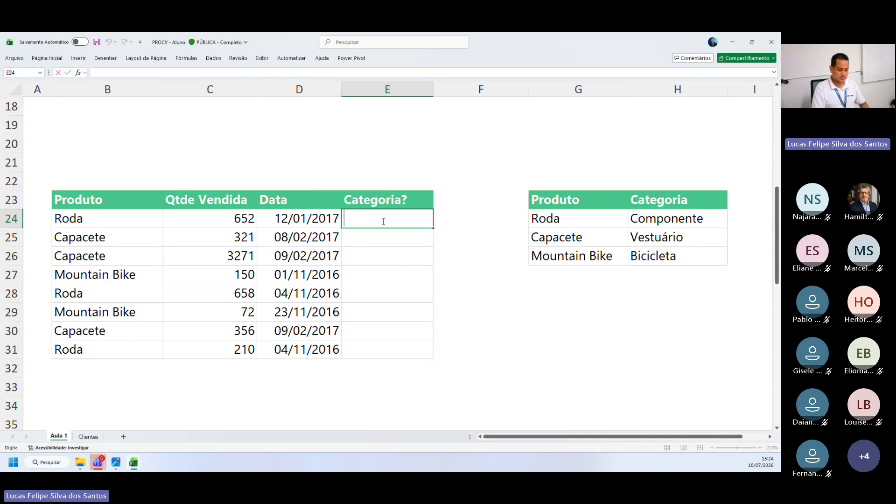
text(=)
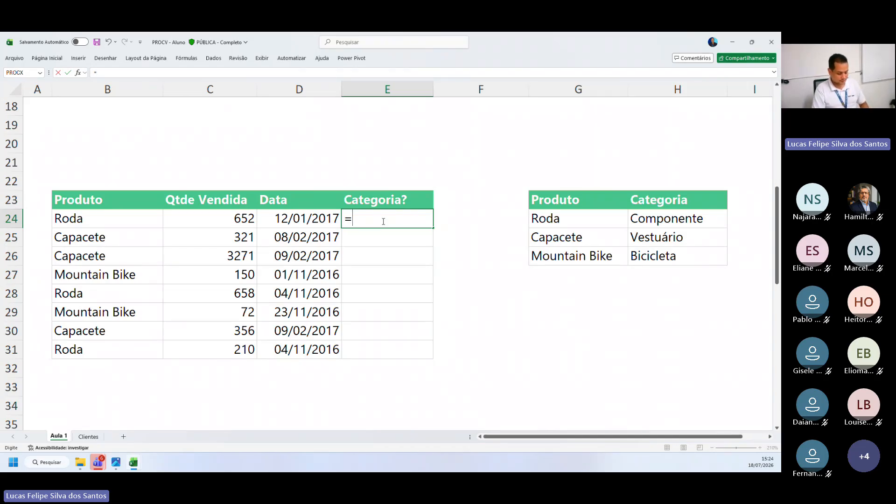
text(PROCV)
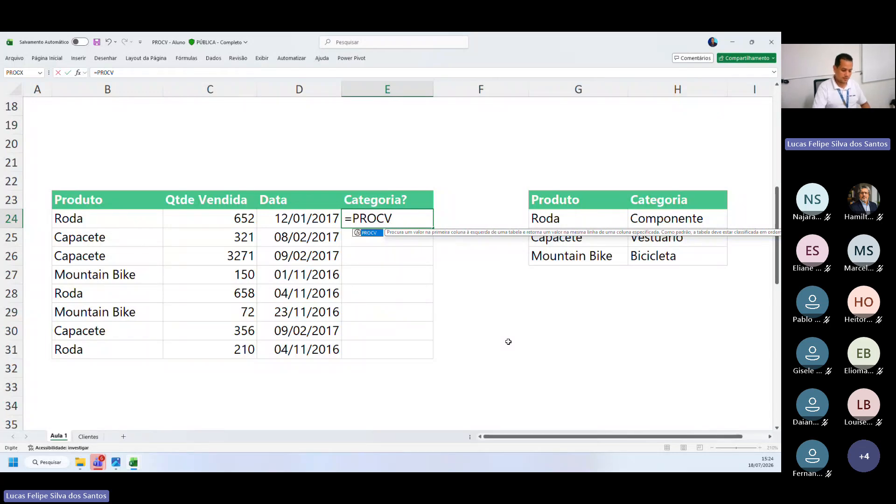
text(()
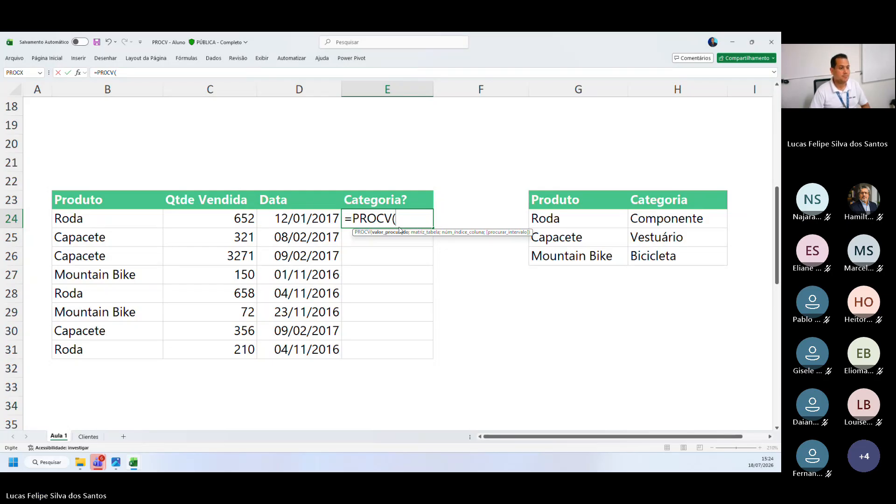
click(107, 218)
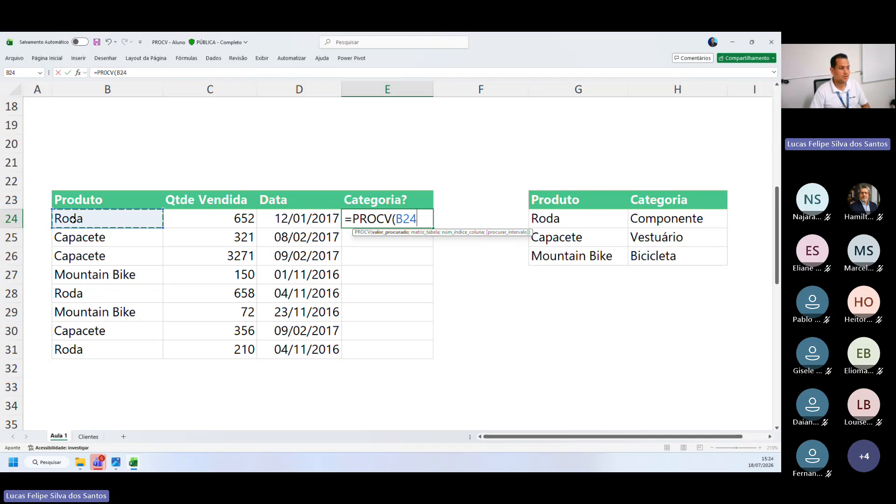
key(ctrl)
key(ctrl)
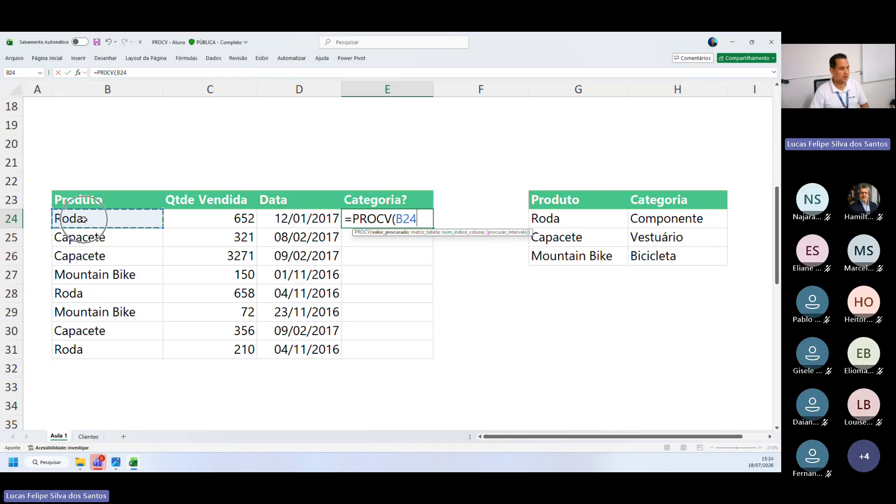
key(ctrl)
key(ctrl)
key(ctrl)
key(ctrl)
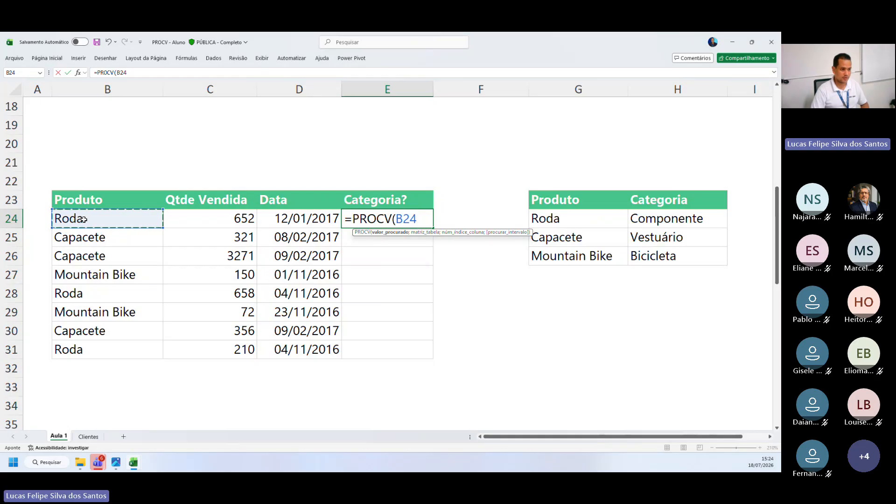
text(;)
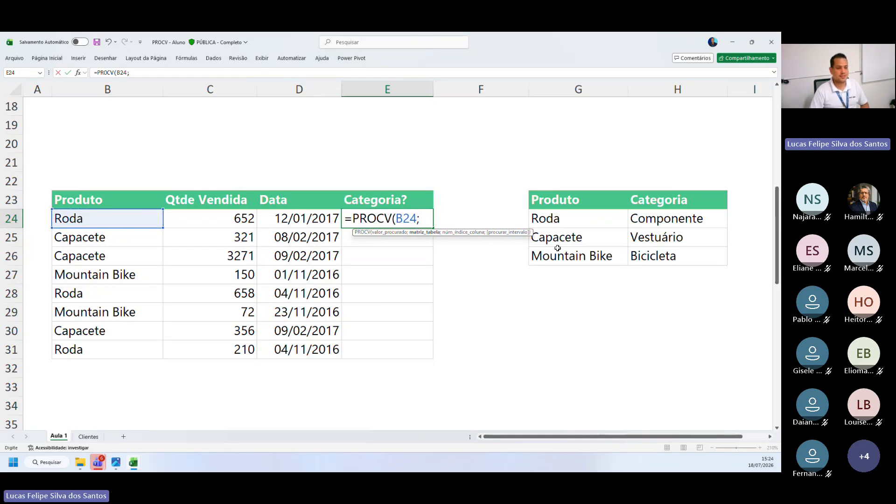
Give the PROCV formula in E24 the Produto/Categoria table, G23:H26, as its table array
drag(593, 201, 657, 254)
click(583, 200)
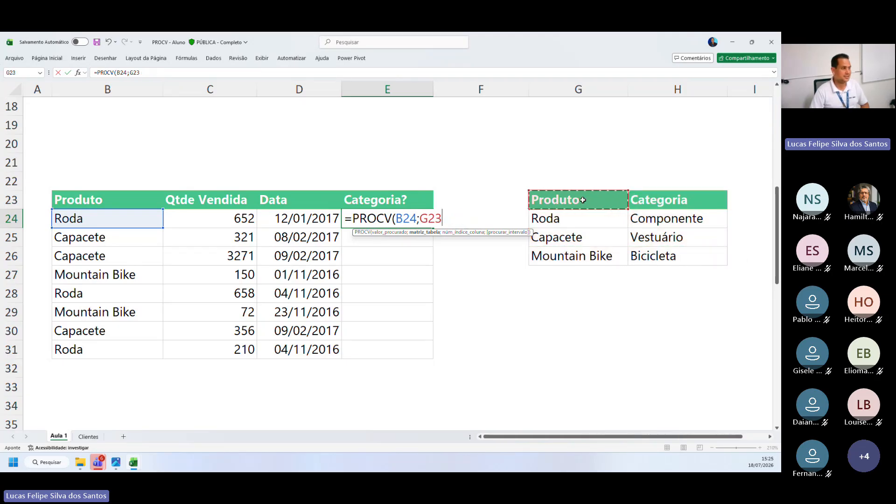
drag(583, 199, 648, 253)
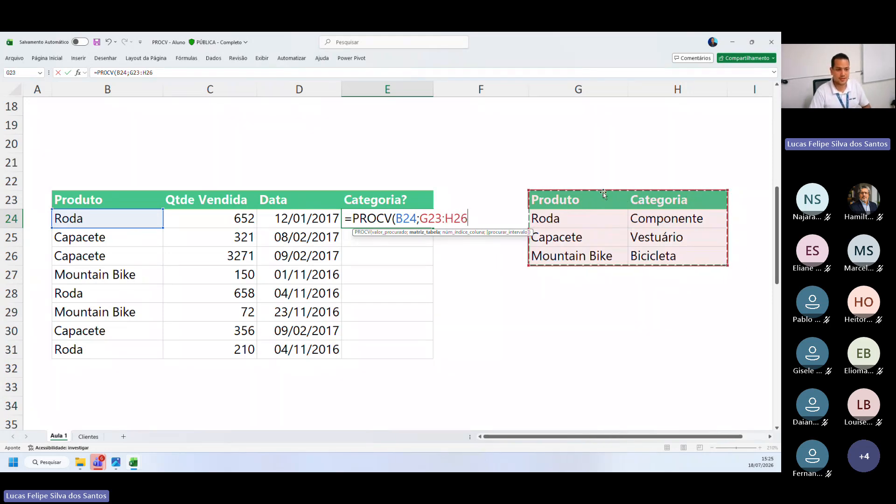
Complete the PROCV formula in E24 with column index 2 and 0 for an exact match
drag(602, 192, 585, 198)
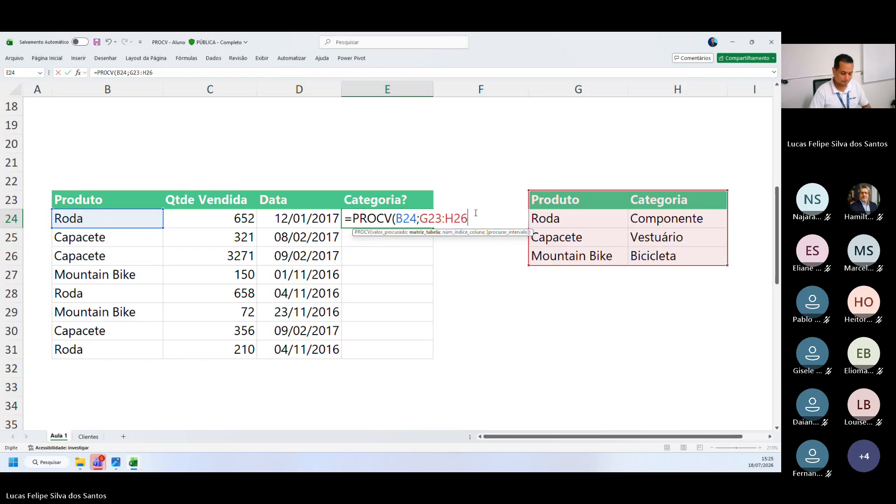
text(;2)
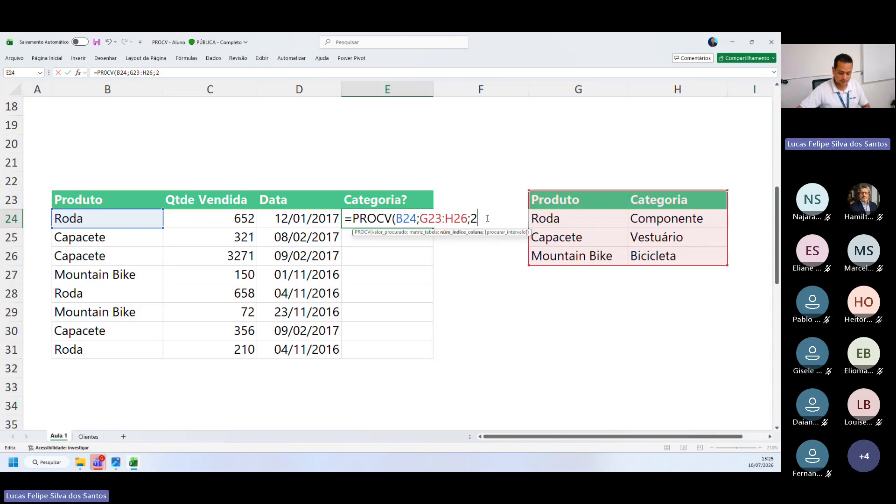
text(;)
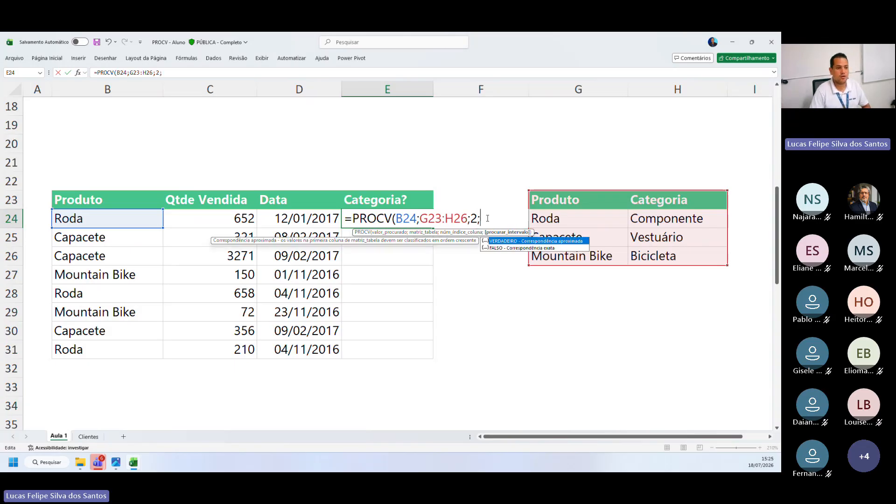
text(0)
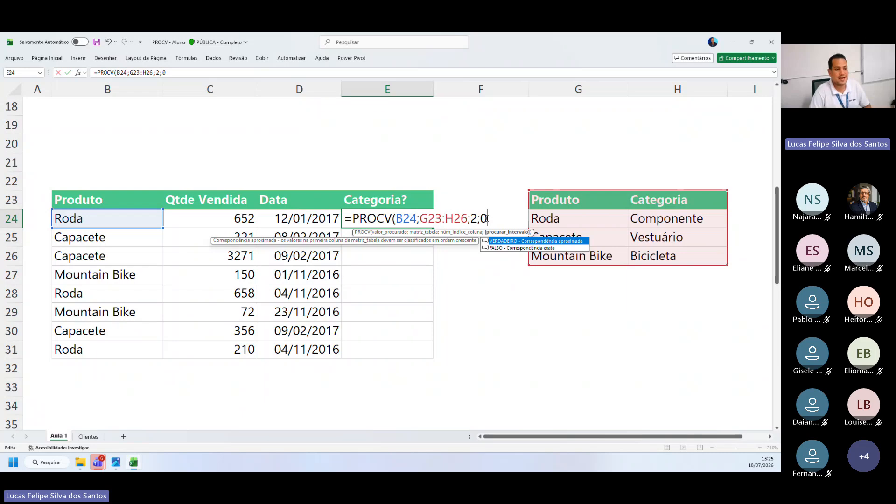
text())
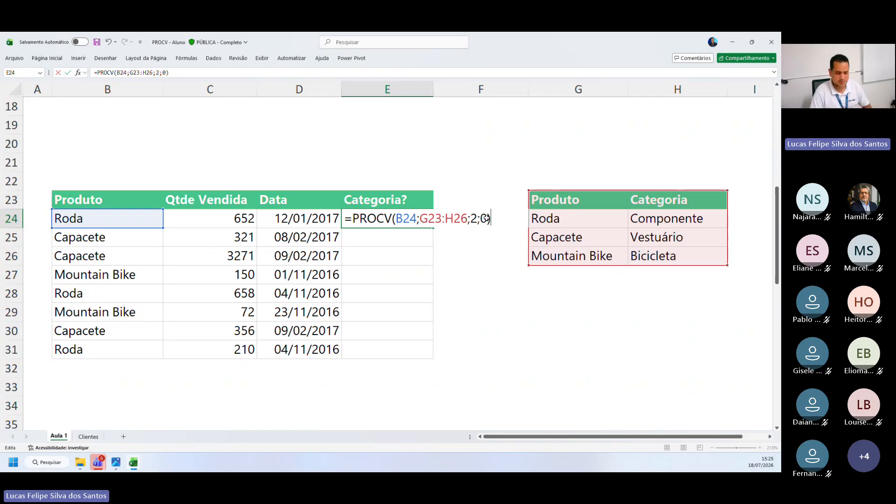
key(Return)
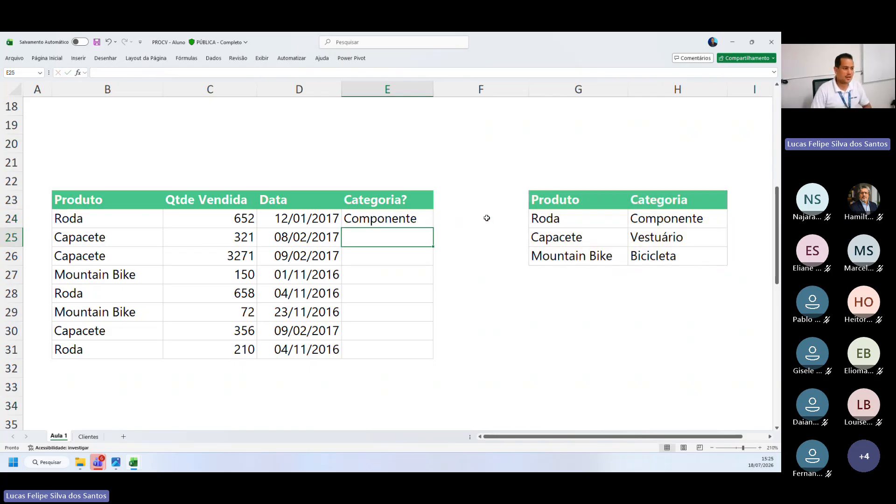
Compare the category returned in E24 for the product in B24 with its row in the Produto/Categoria table
click(117, 222)
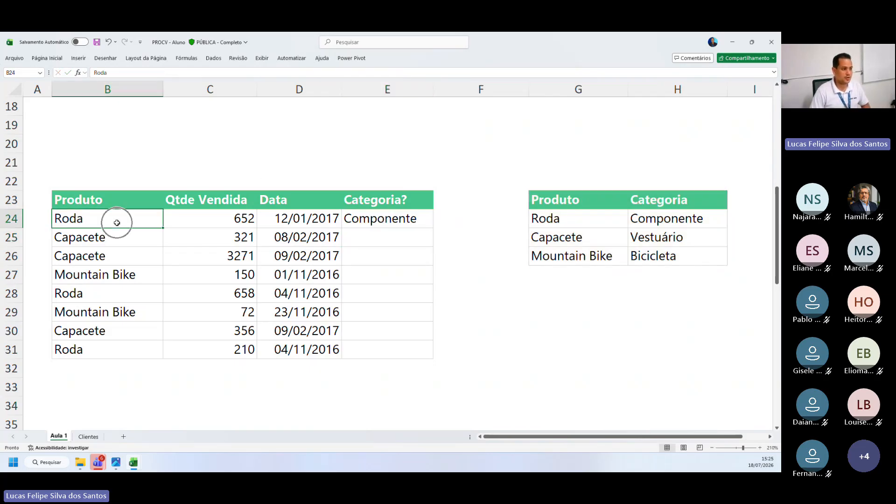
key(ctrl)
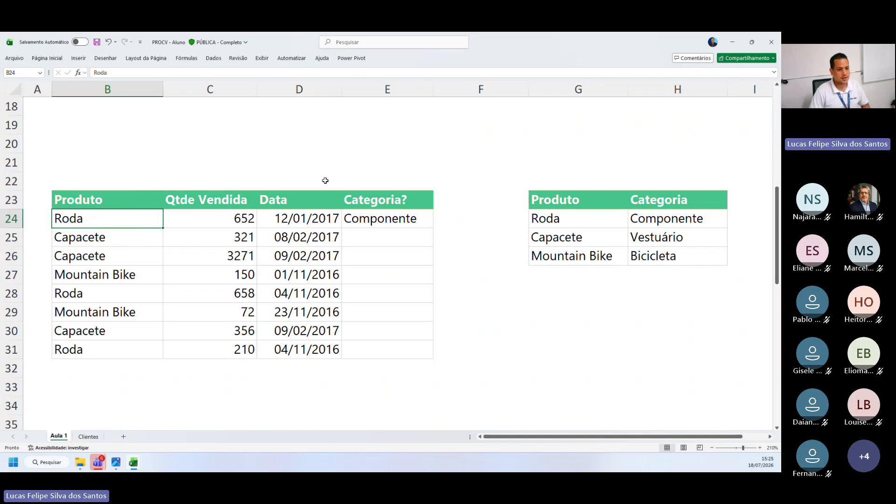
drag(555, 203, 648, 216)
key(ctrl)
drag(347, 204, 377, 217)
drag(378, 200, 379, 218)
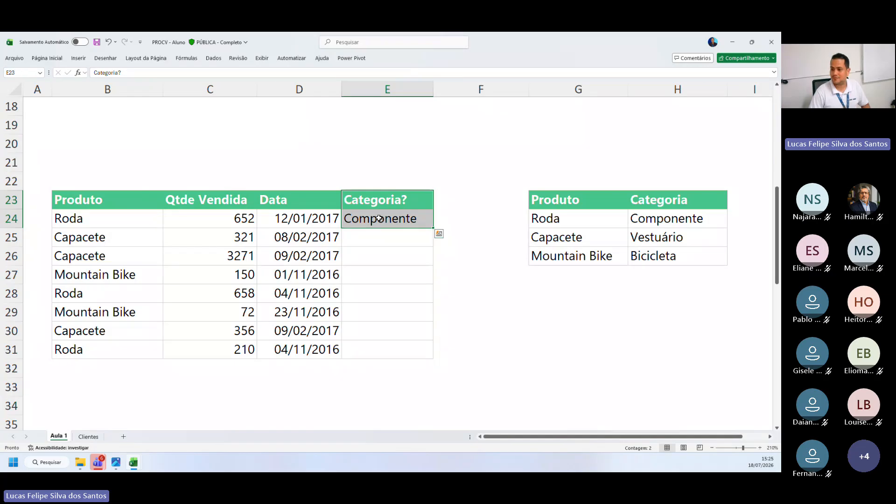
click(379, 218)
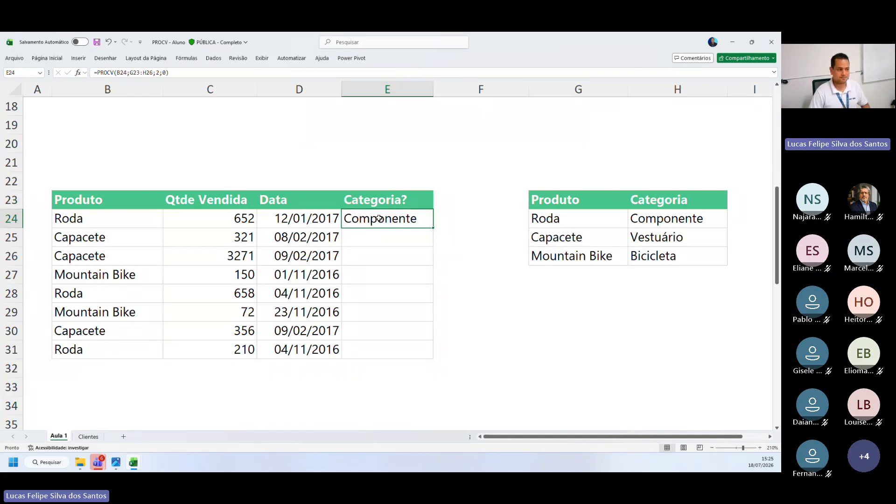
Review each argument of E24's PROCV formula: lookup value B24, table array G23:H26, column index 2 and match type 0
double_click(379, 218)
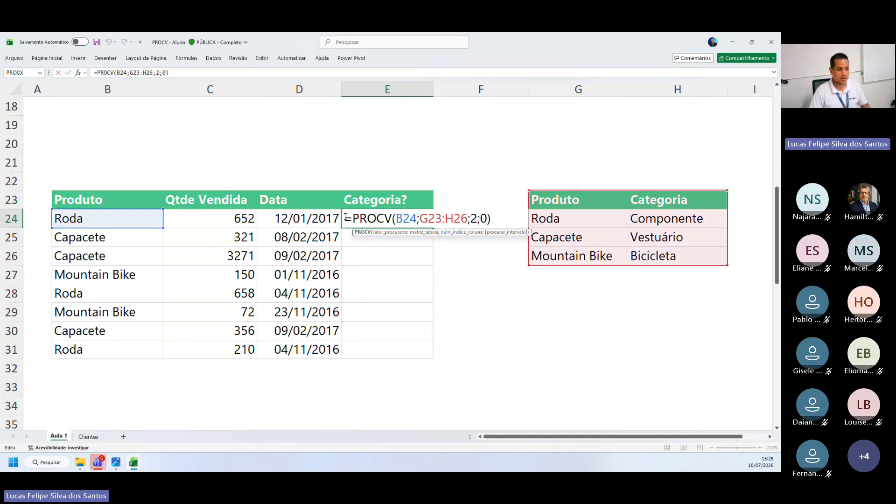
drag(345, 217, 417, 219)
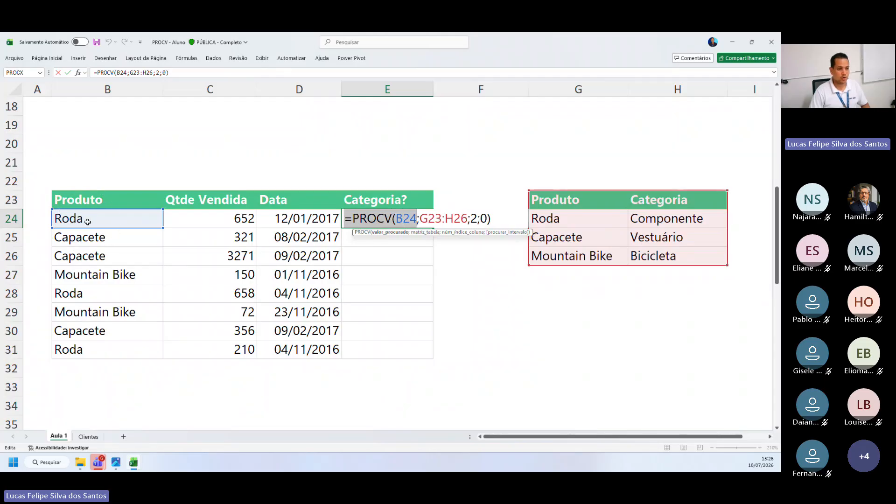
drag(419, 219, 468, 218)
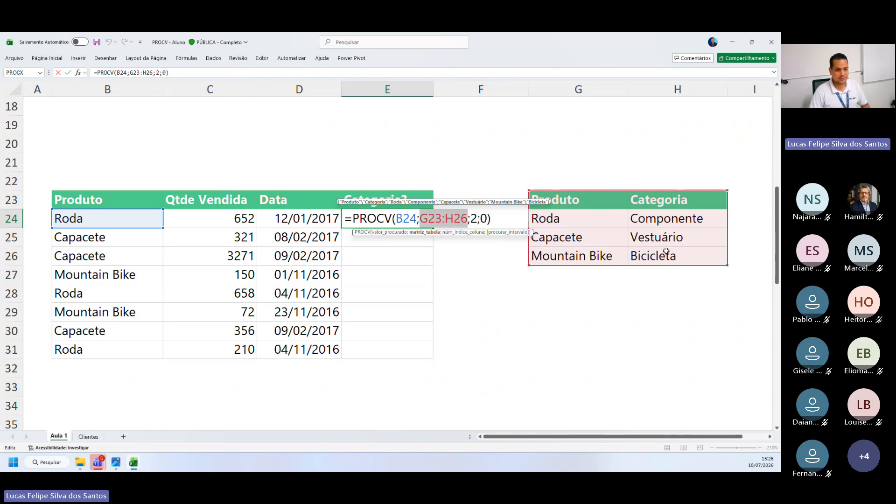
double_click(474, 218)
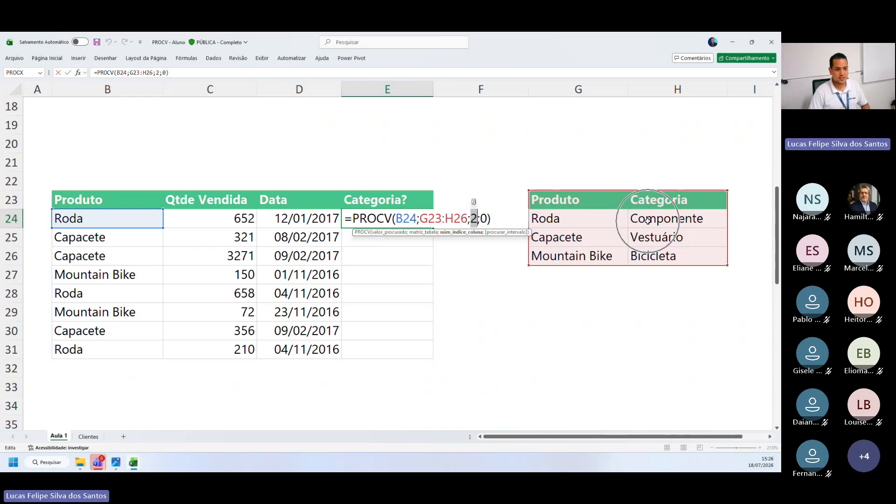
key(Right)
key(Right)
key(shift+Right)
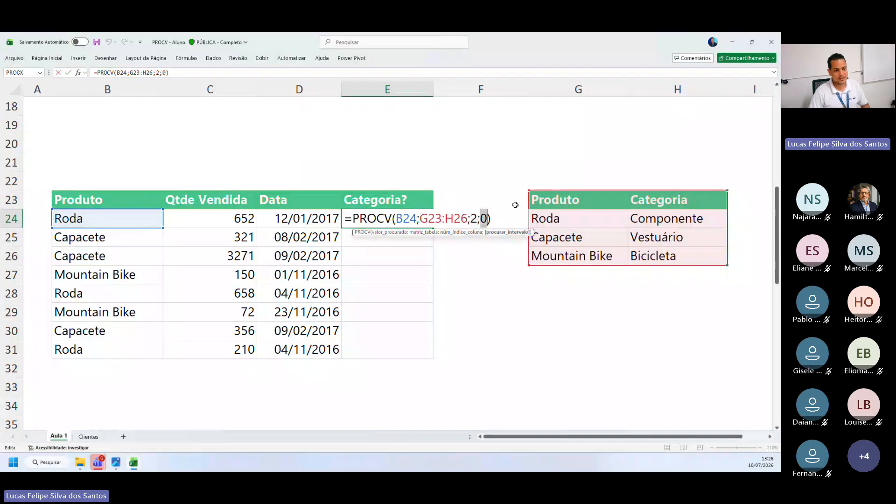
click(346, 218)
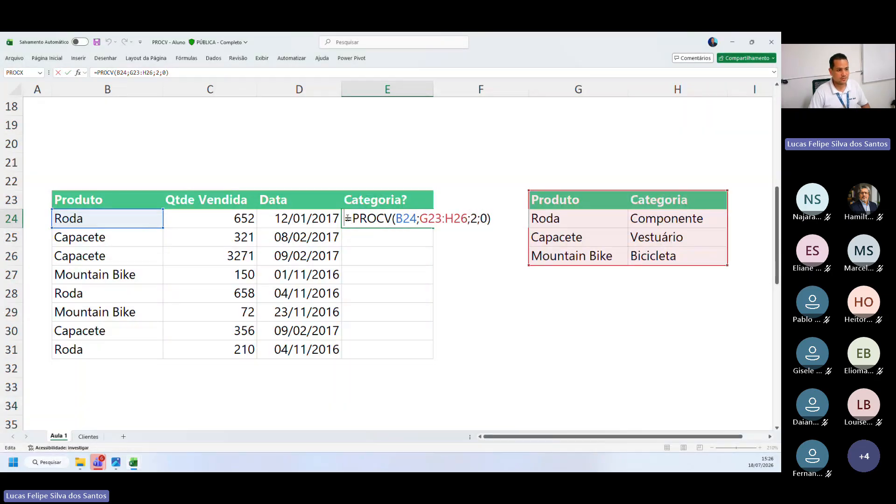
key(Return)
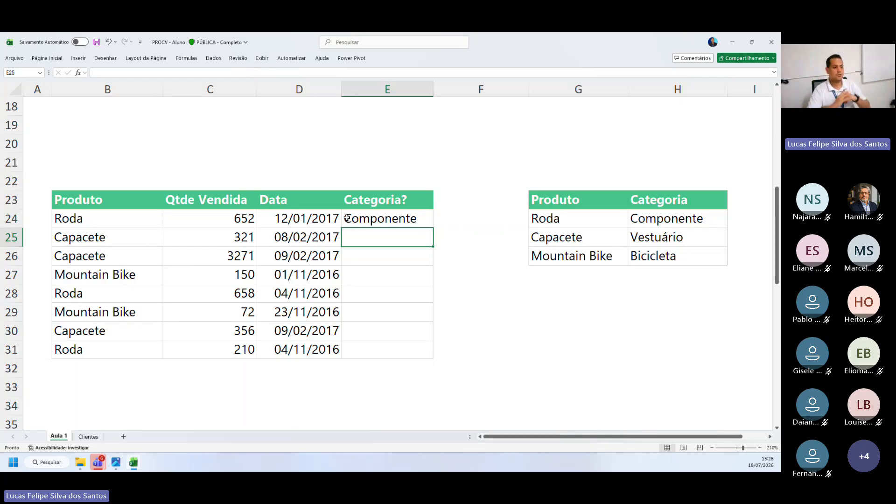
Fill the PROCV formula from E24 down the Categoria? column to E31
click(357, 214)
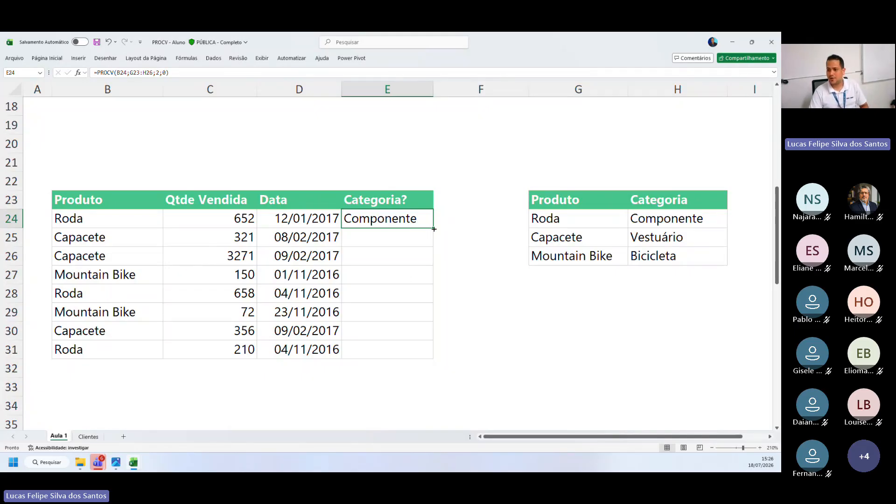
drag(434, 229, 433, 357)
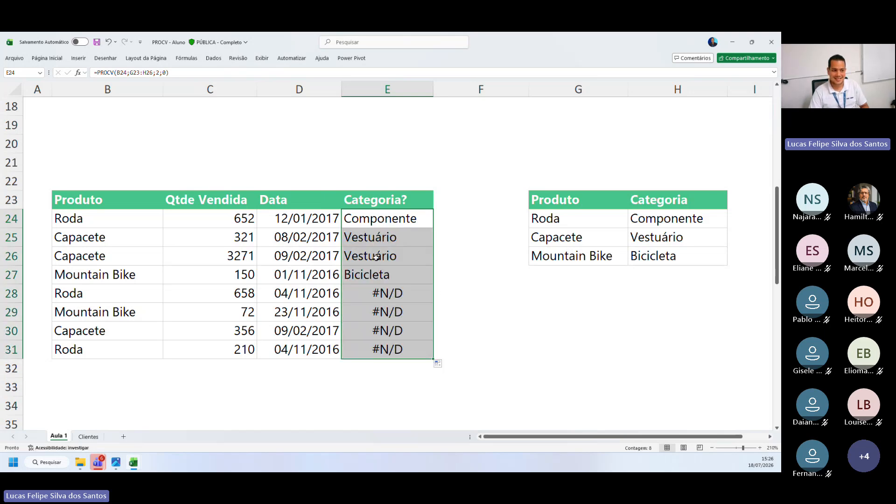
Check the filled Categoria? cells, including the last four rows, E28:E31
click(386, 236)
drag(391, 221, 375, 347)
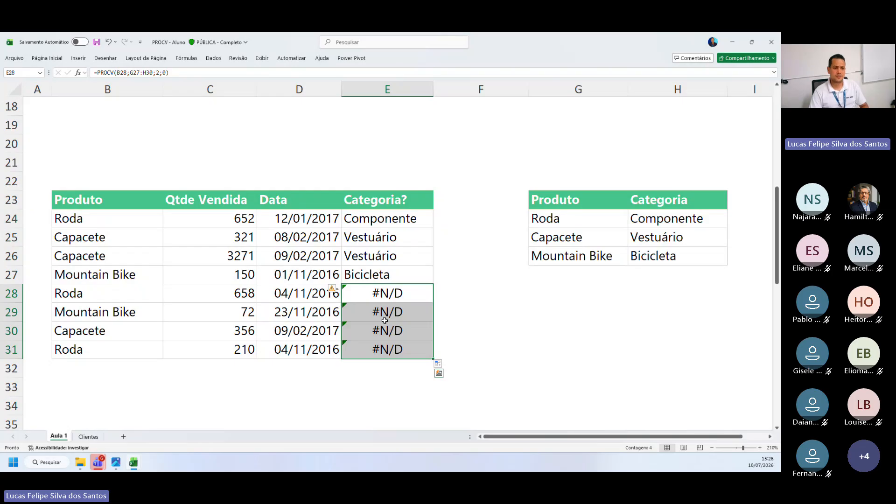
click(399, 287)
key(Down)
key(Down)
key(Down)
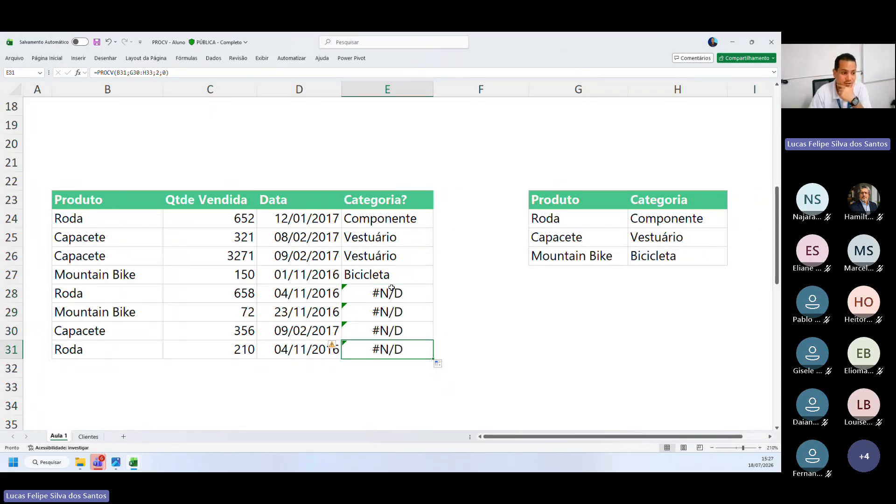
click(368, 237)
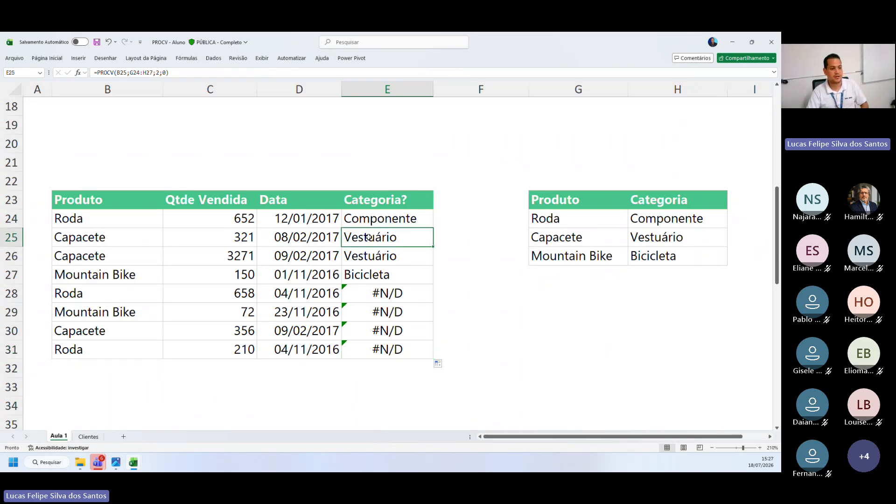
Inspect the PROCV formulas in E24 and E25, comparing which lookup cell and table range each one references
double_click(376, 218)
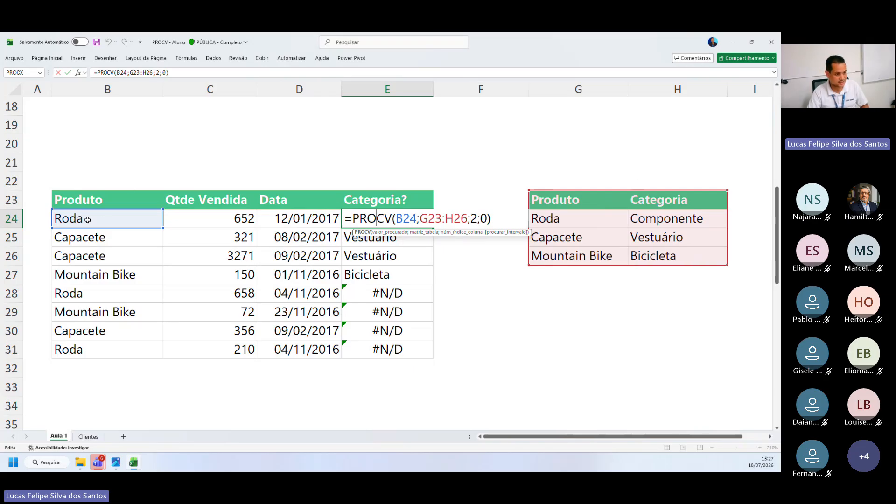
key(Return)
text(,)
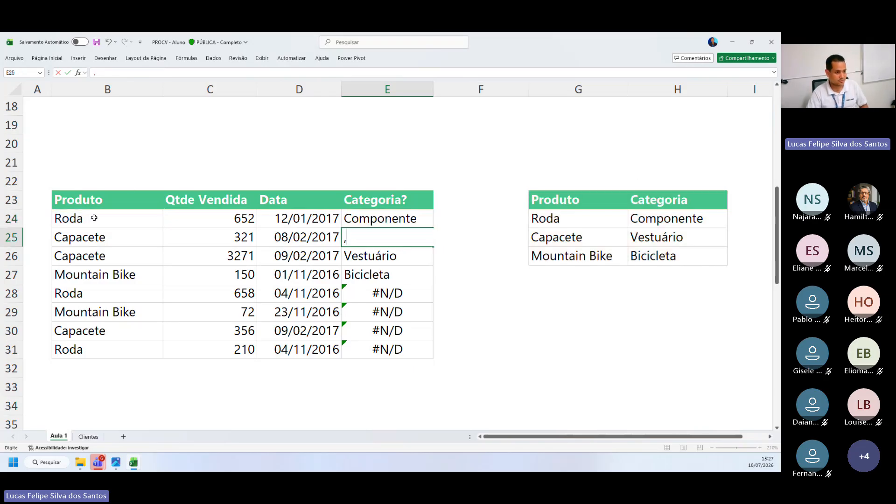
key(Escape)
key(F2)
key(Return)
double_click(377, 236)
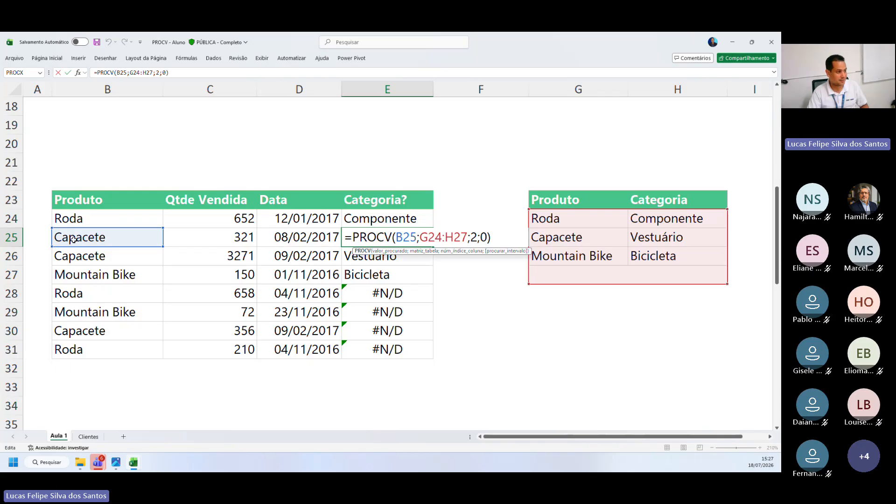
key(ctrl)
key(ctrl)
key(ctrl)
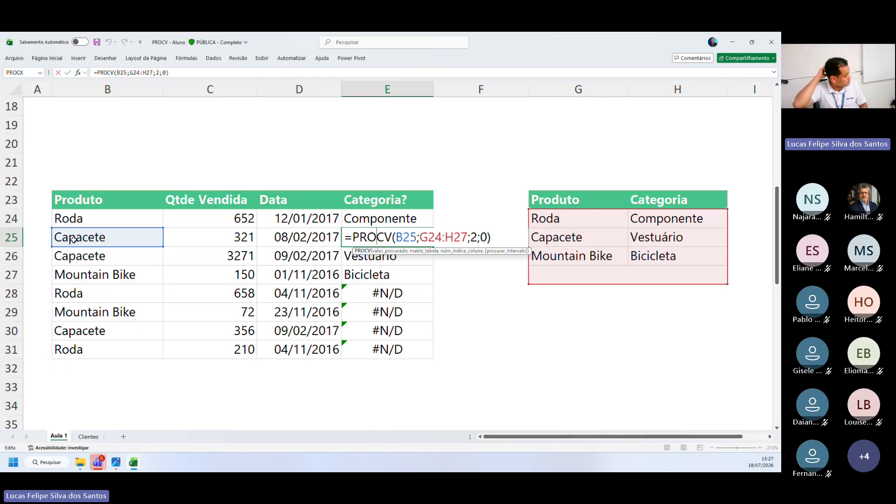
key(ctrl)
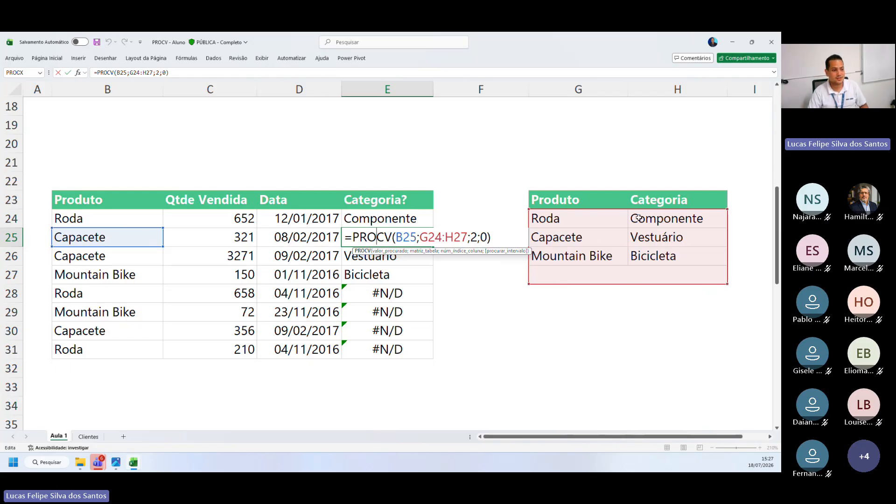
Trace how the lookup cell and table range shift row by row in the PROCV formulas from E26 to E30
key(Return)
double_click(409, 256)
key(ctrl)
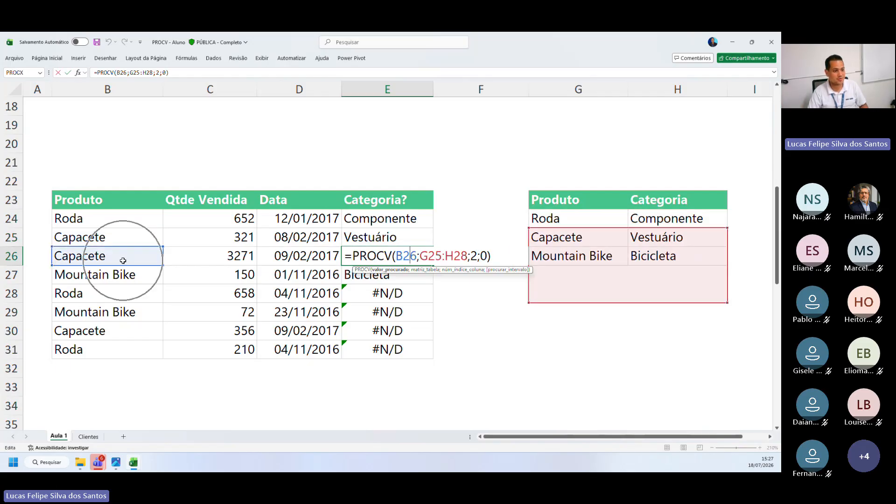
key(Return)
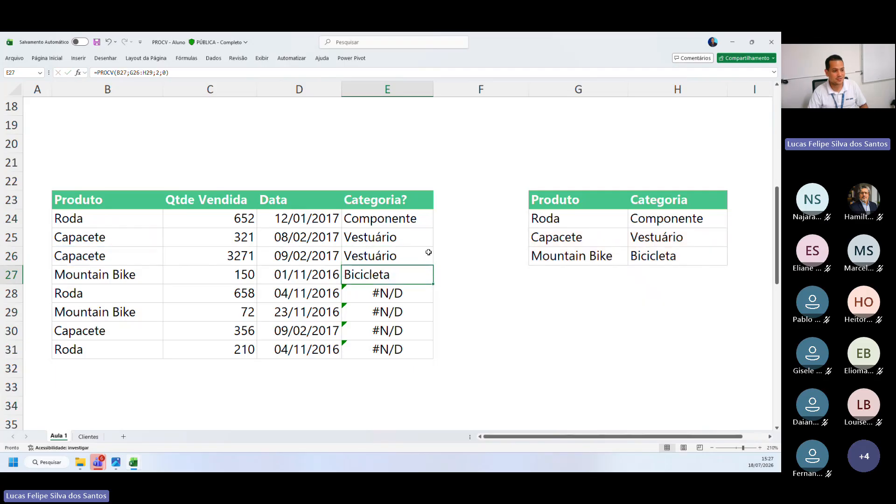
key(F2)
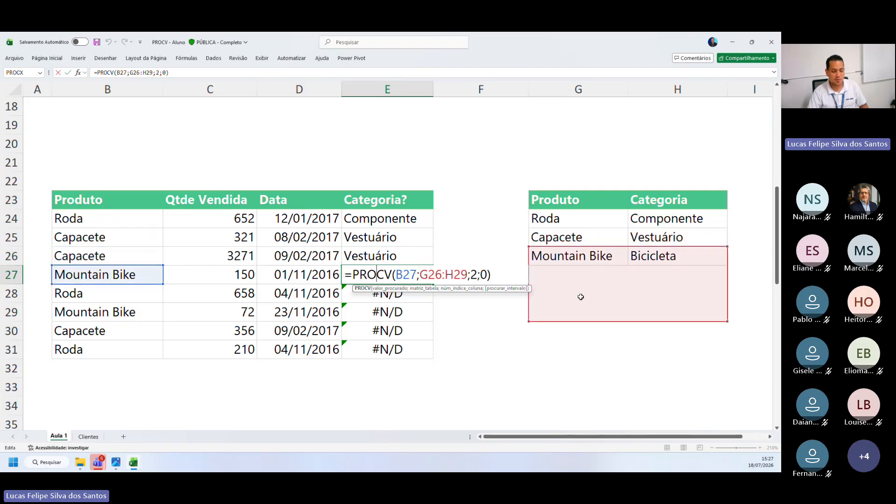
key(Return)
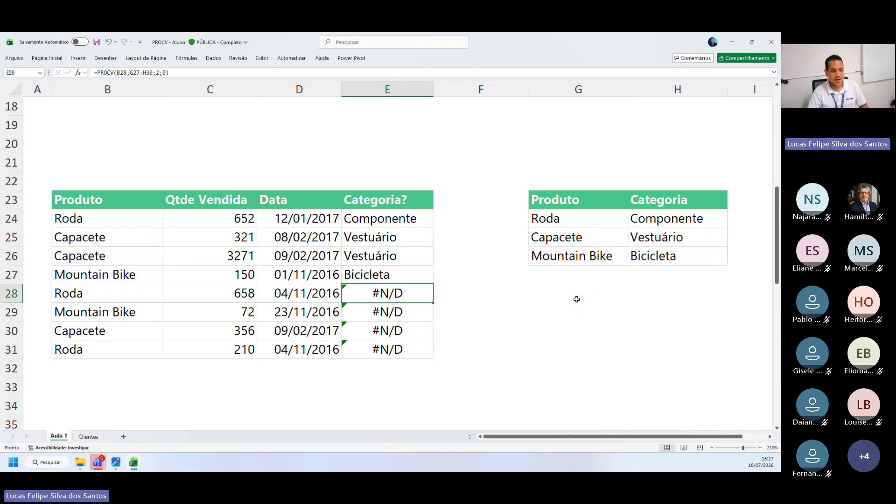
double_click(367, 293)
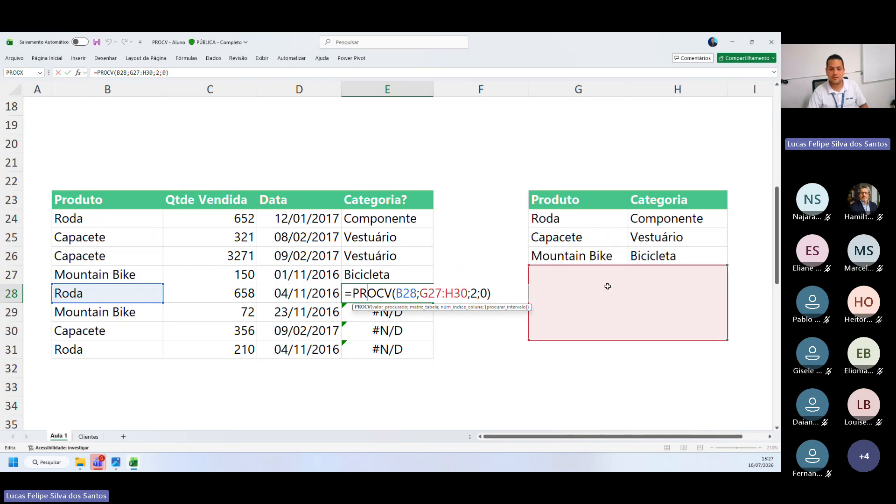
key(Return)
double_click(383, 306)
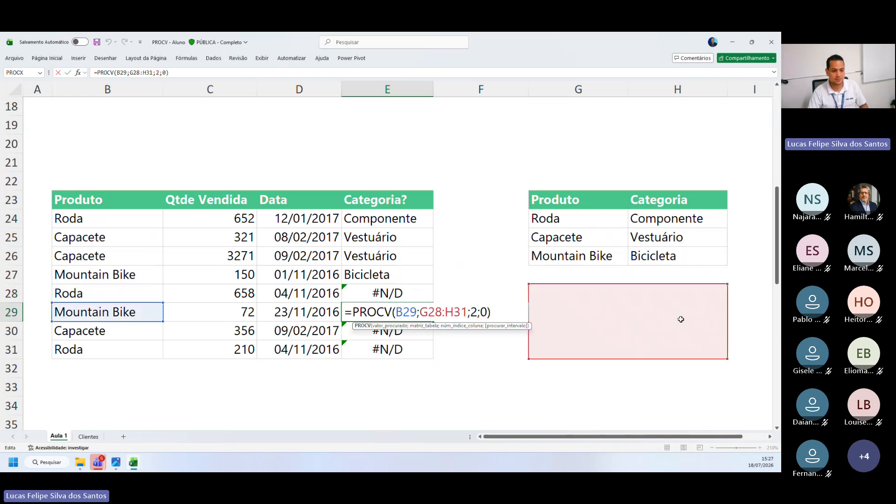
key(Return)
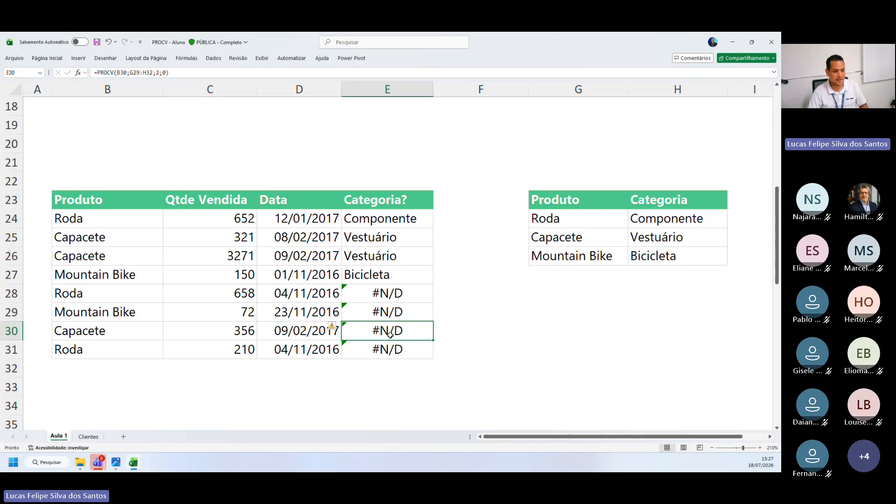
key(F2)
key(Return)
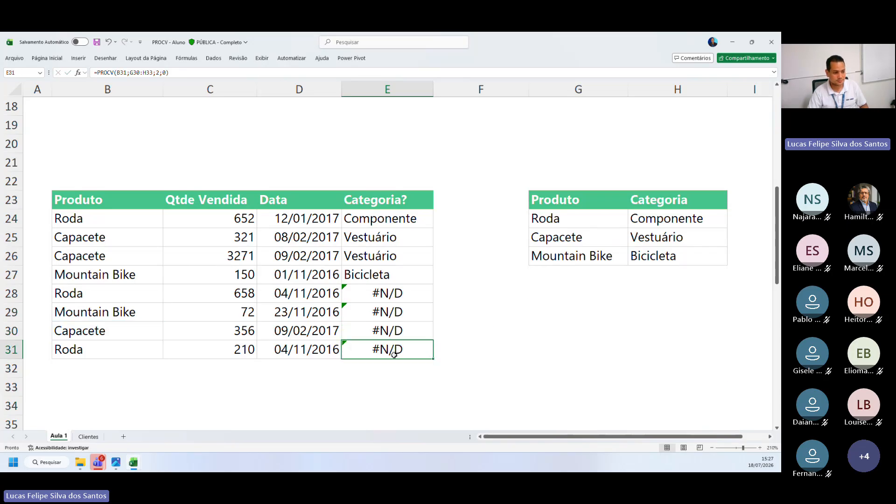
Inspect the PROCV formula in E31 and clear the Categoria? cells E25:E31
key(F2)
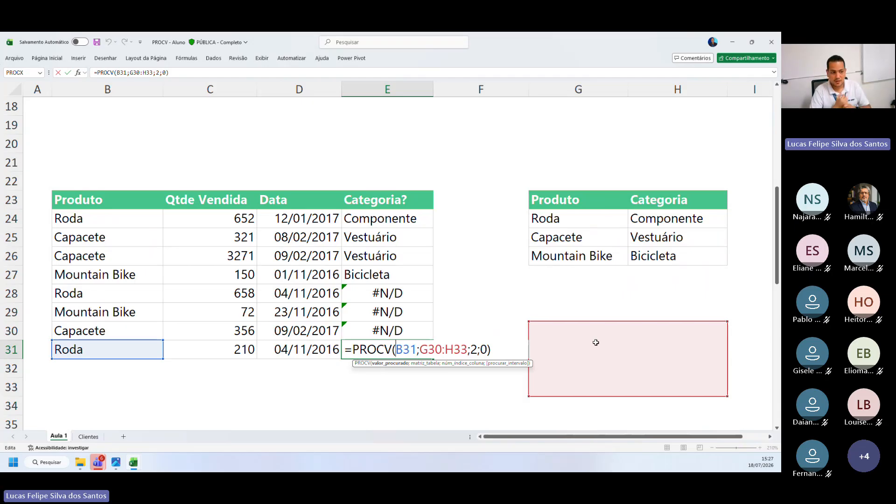
key(Return)
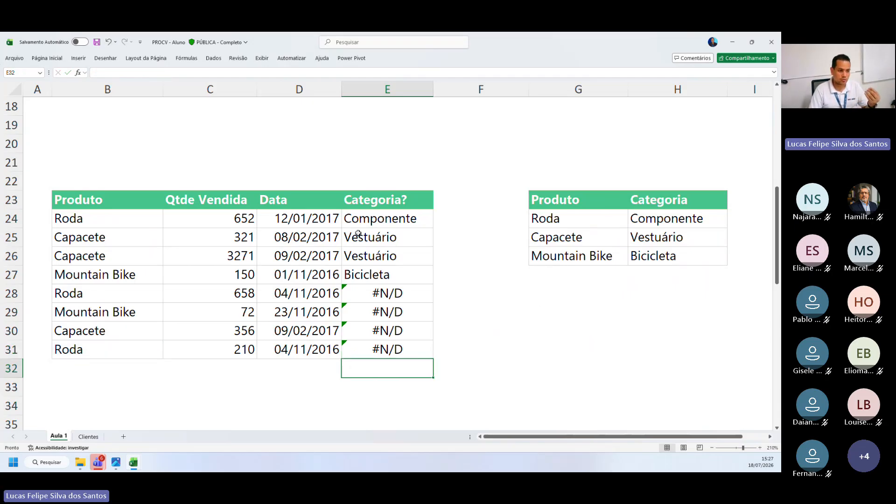
drag(358, 233, 360, 349)
key(Delete)
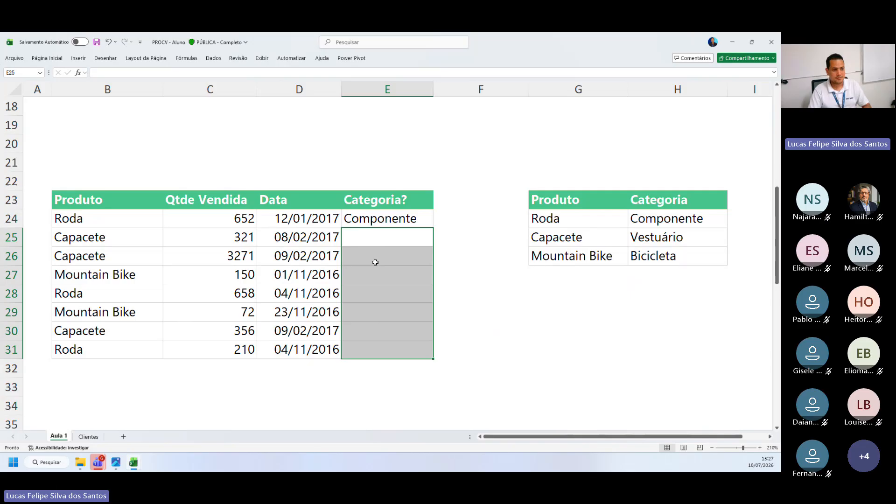
Make the table range in E24's PROCV formula absolute by adding dollar signs, giving $G$23:$H$26
double_click(375, 224)
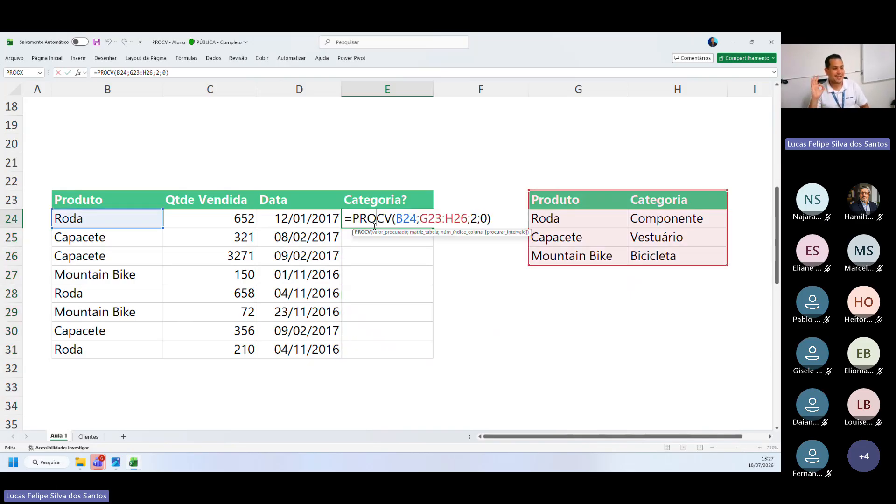
click(421, 217)
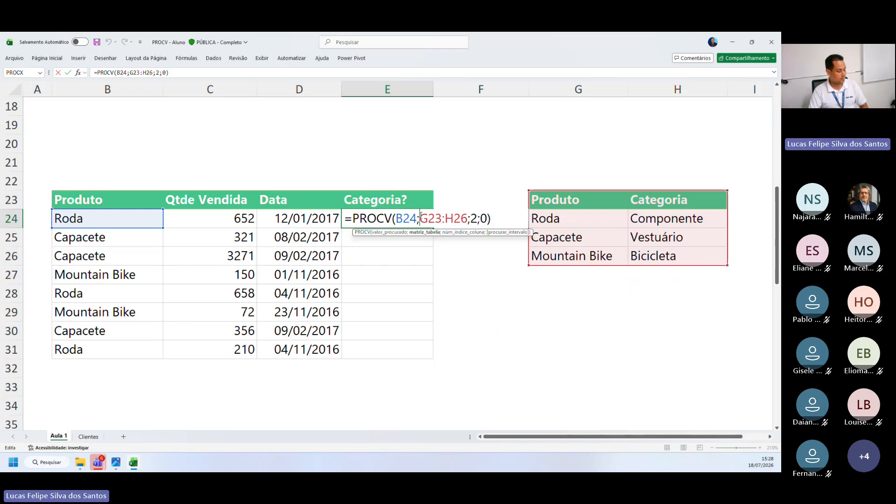
text($)
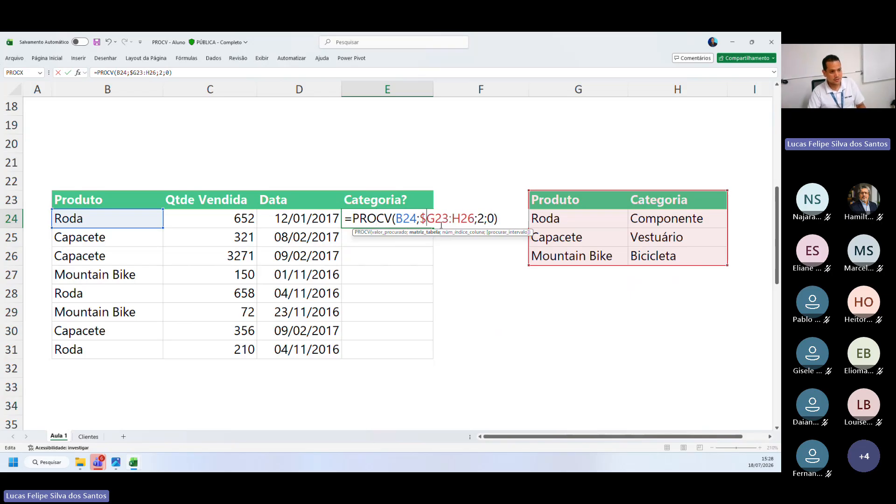
click(436, 221)
text($)
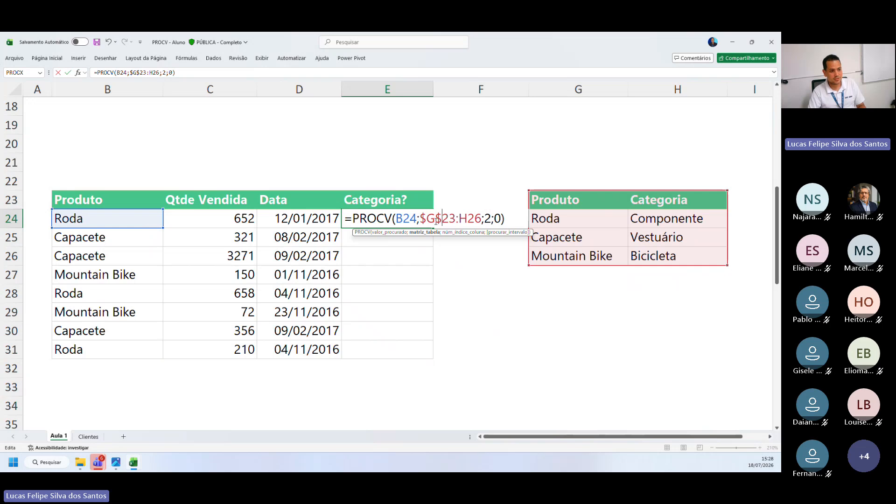
click(458, 222)
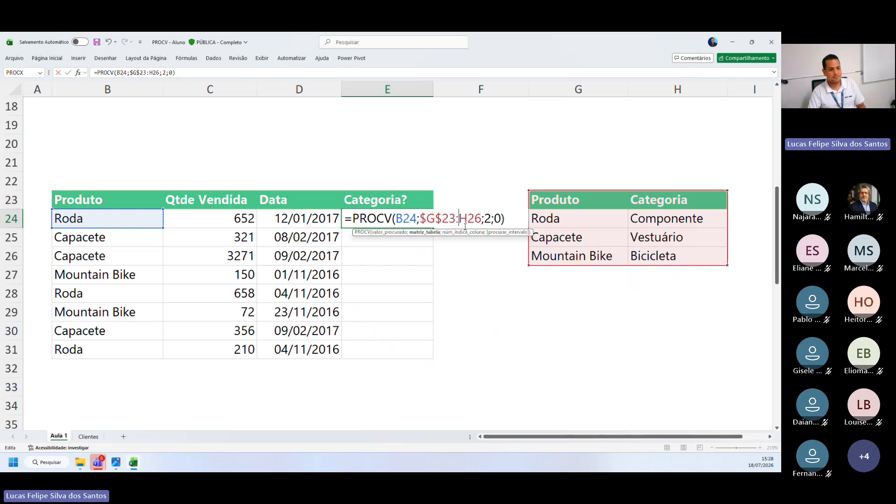
text($)
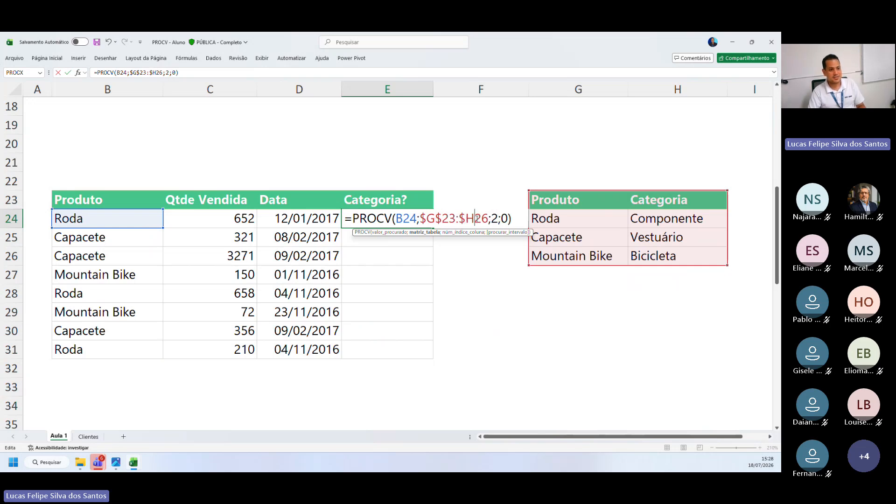
click(475, 218)
text($)
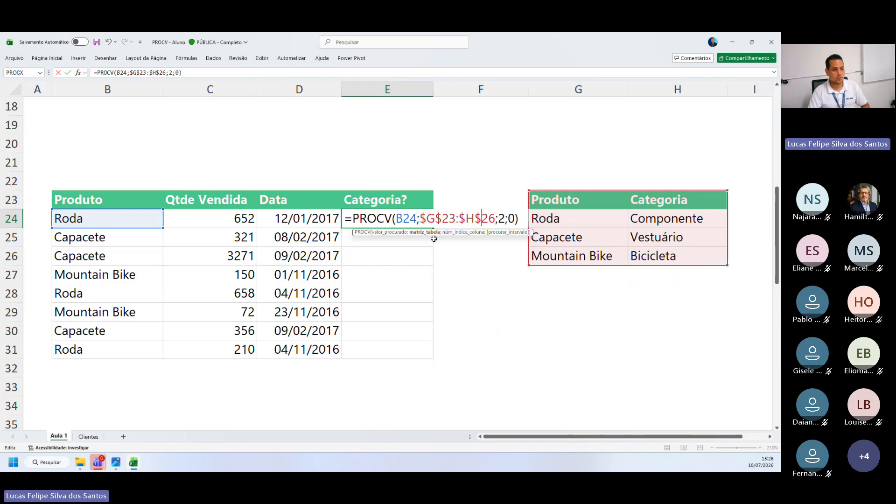
drag(420, 220, 494, 223)
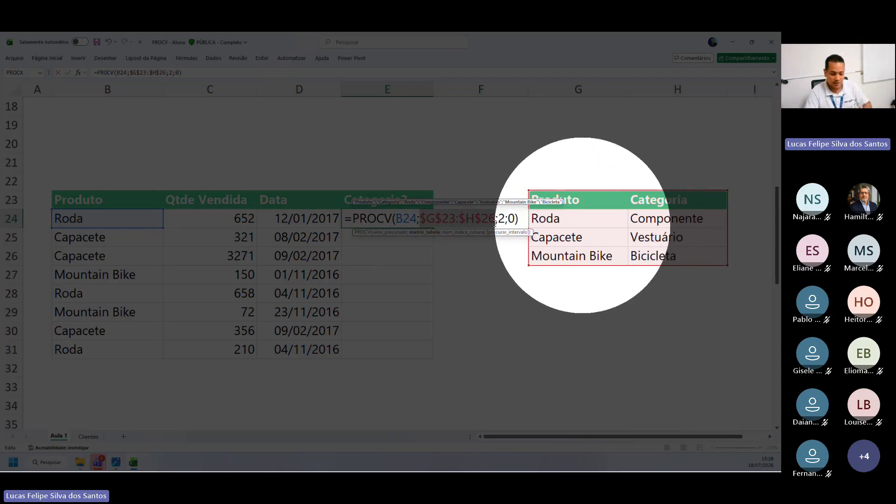
key(Return)
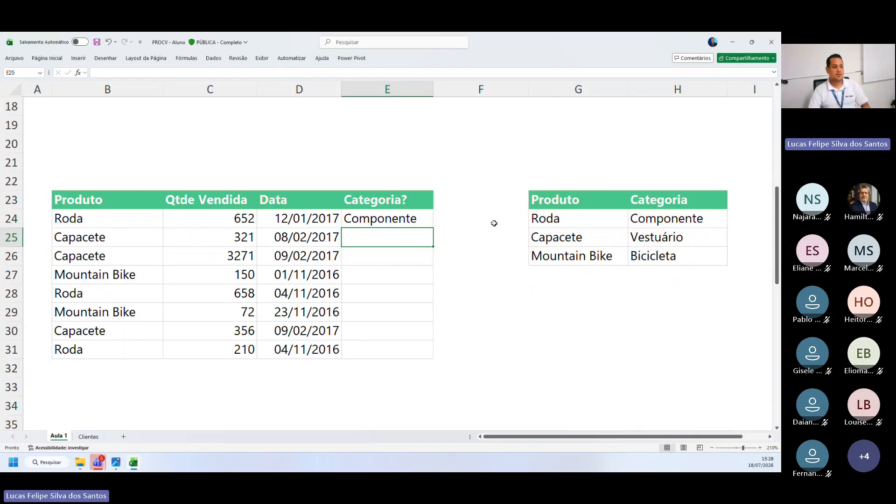
Fill the PROCV formula with the locked table range from E24 down to E31
click(413, 214)
drag(435, 228, 422, 357)
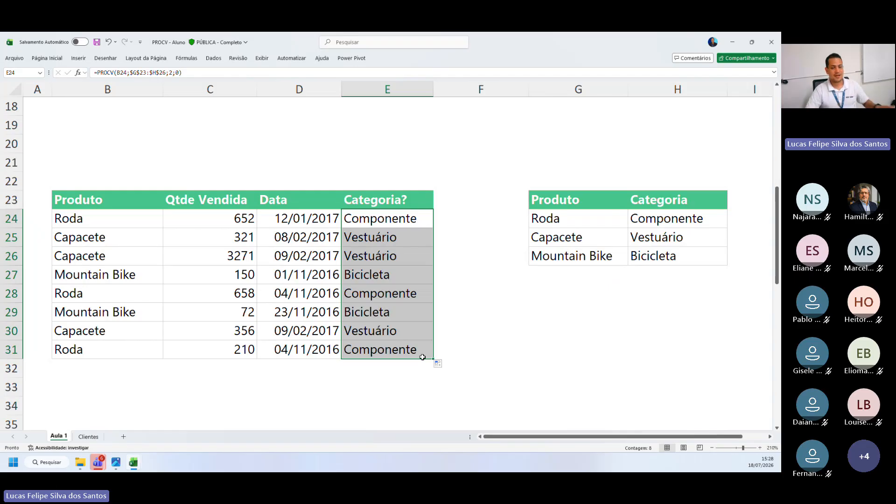
click(467, 334)
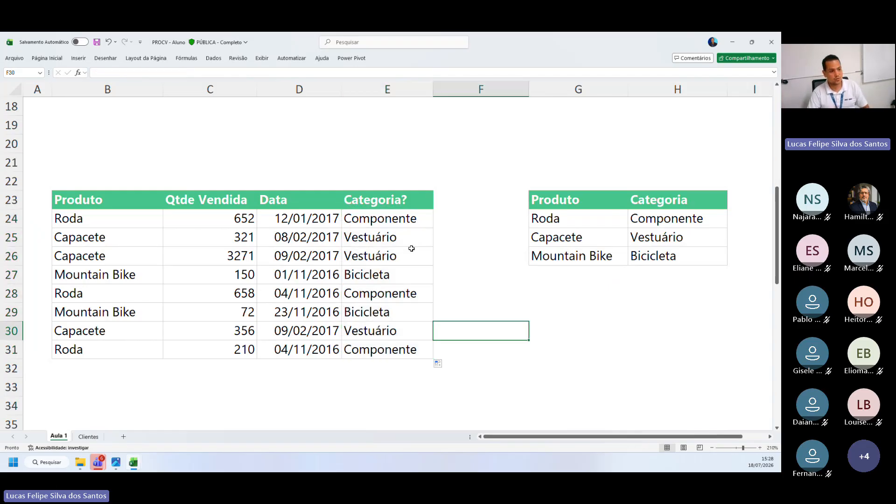
Check the refilled Categoria? cells E24:E31, including the formulas in E28 and E30
drag(362, 215, 367, 351)
drag(370, 222, 374, 332)
click(373, 293)
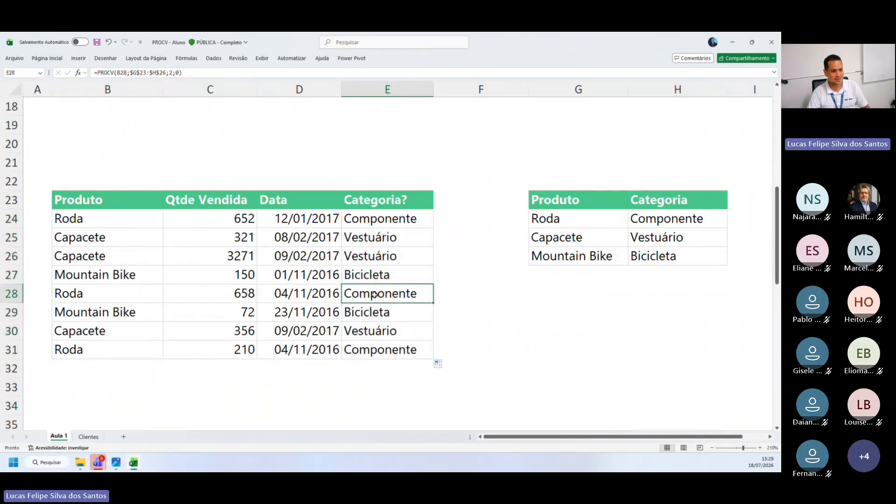
click(365, 331)
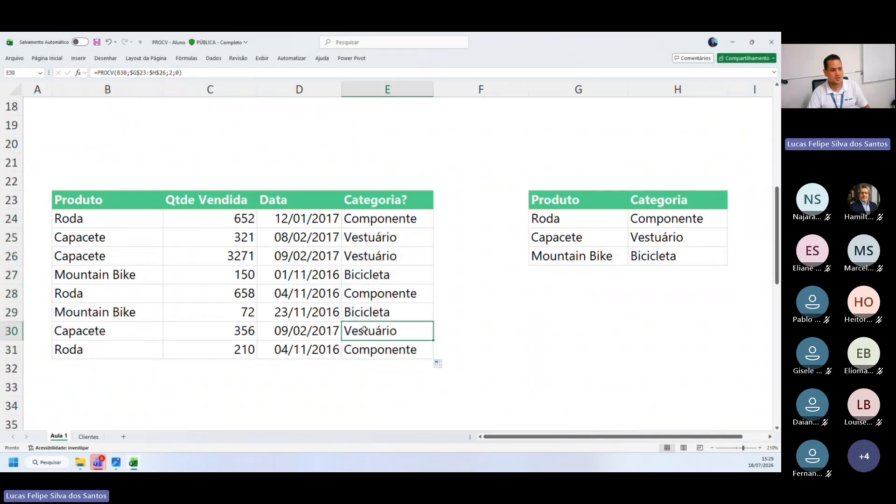
Compare the lookup cell and table range referenced by the PROCV formulas in E24 and E31
double_click(381, 226)
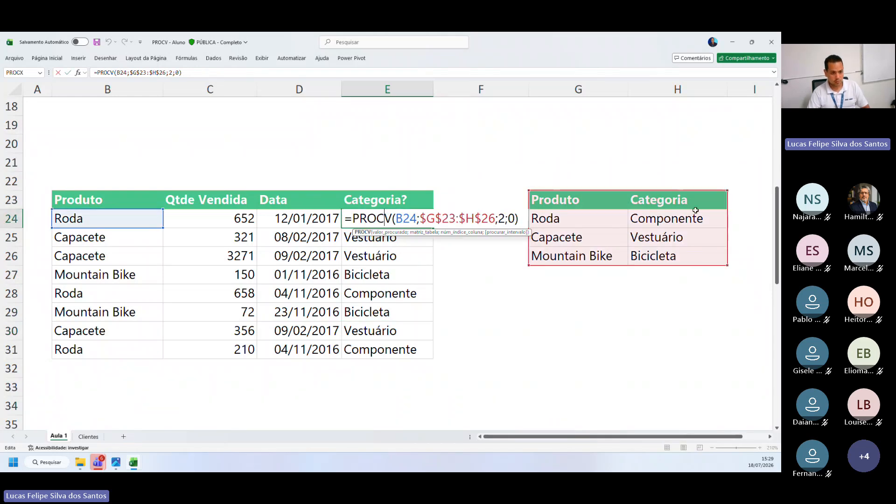
key(Return)
key(ctrl+Down)
key(F2)
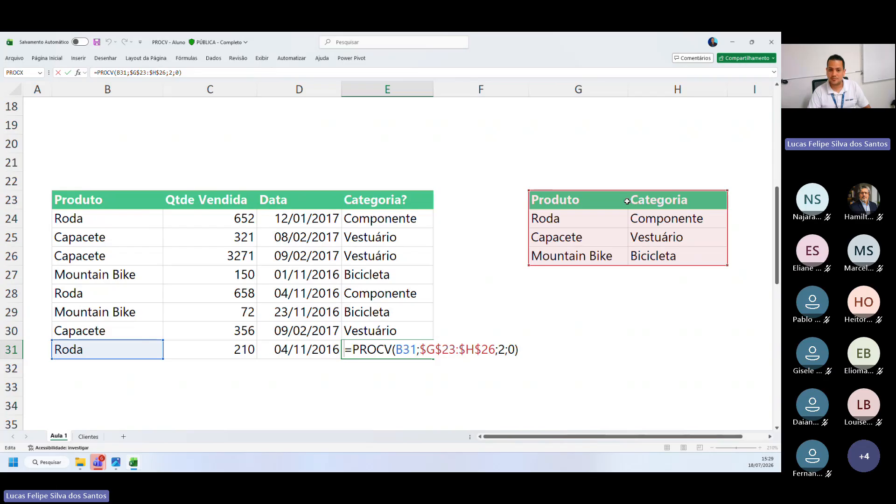
key(Return)
Inspect which lookup cell and table range the PROCV formulas in E27, E28 and E29 reference
double_click(379, 272)
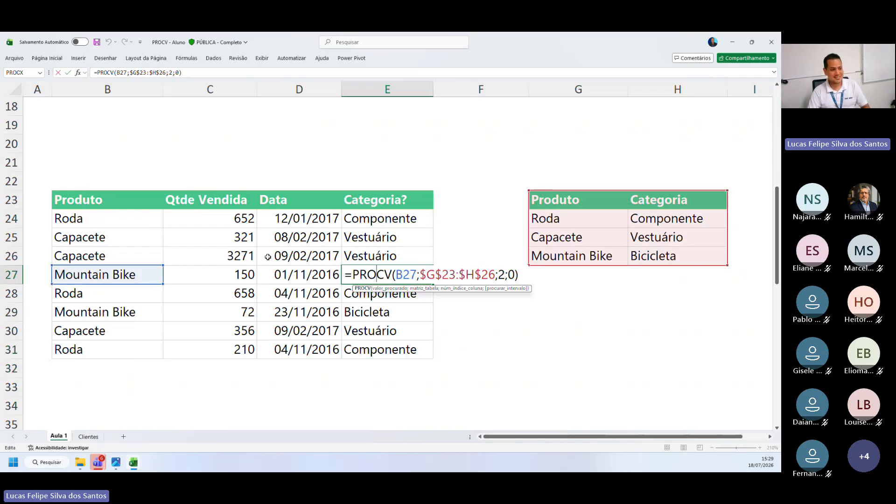
key(Return)
double_click(372, 304)
double_click(377, 292)
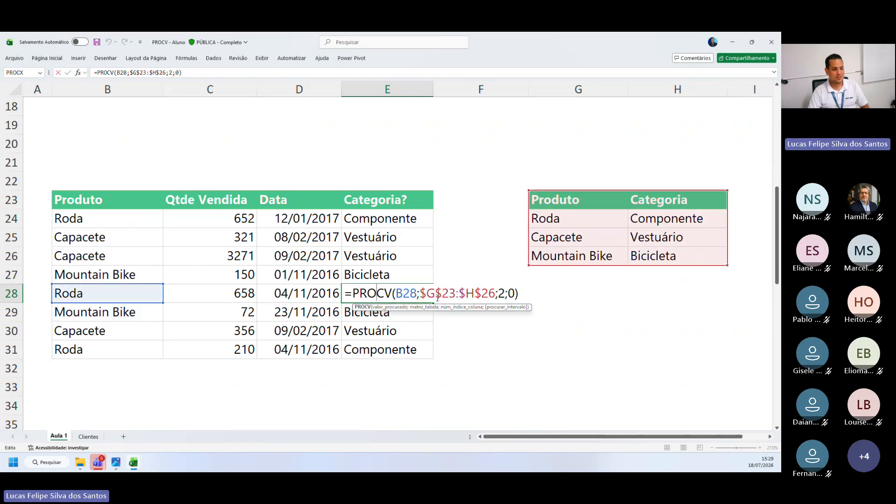
click(359, 307)
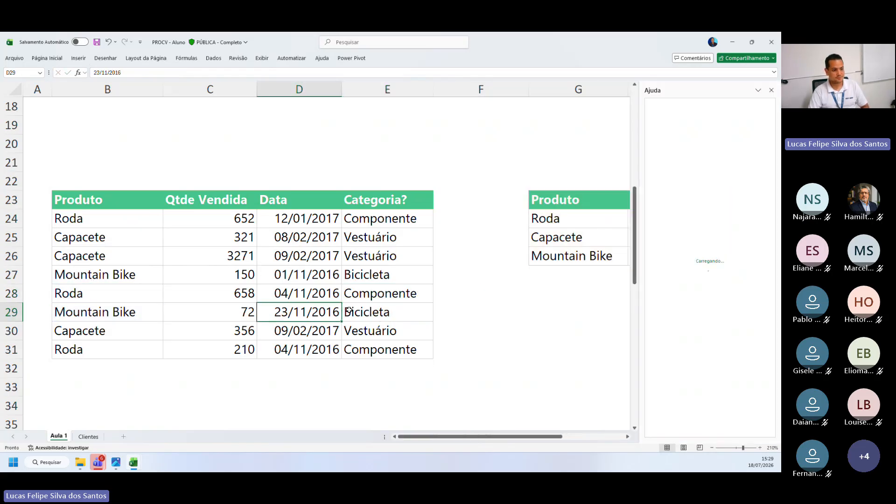
double_click(350, 310)
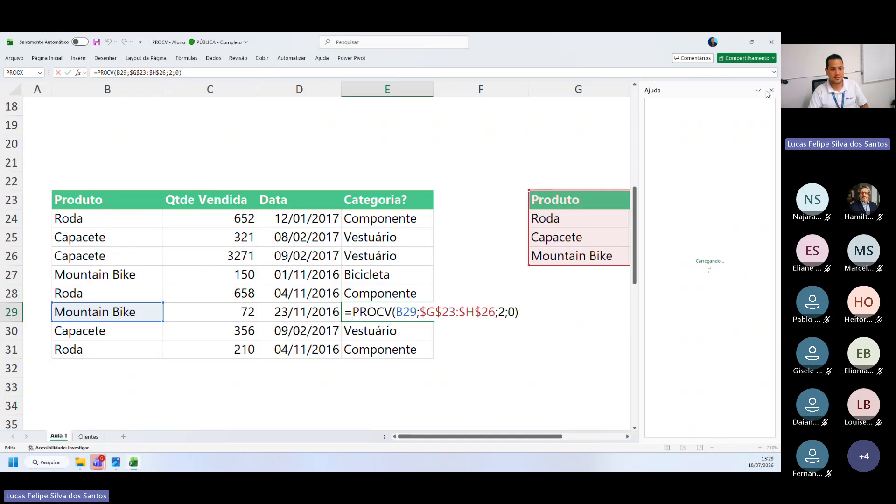
click(770, 90)
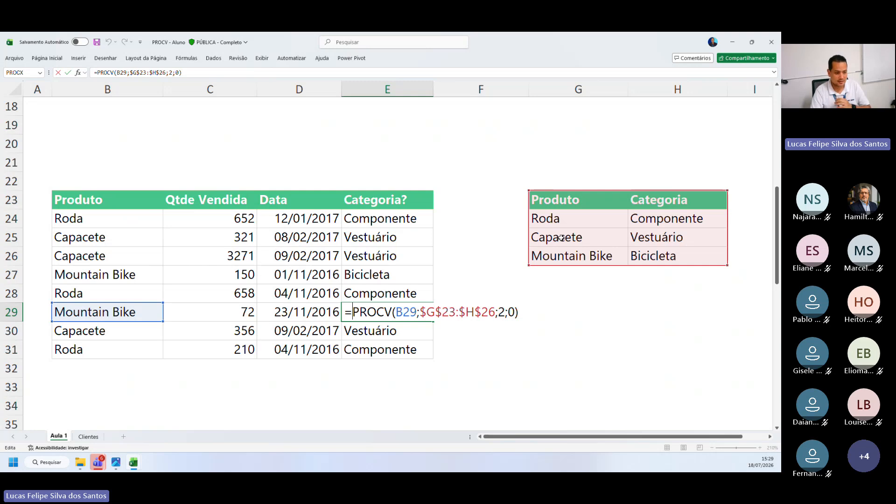
key(Return)
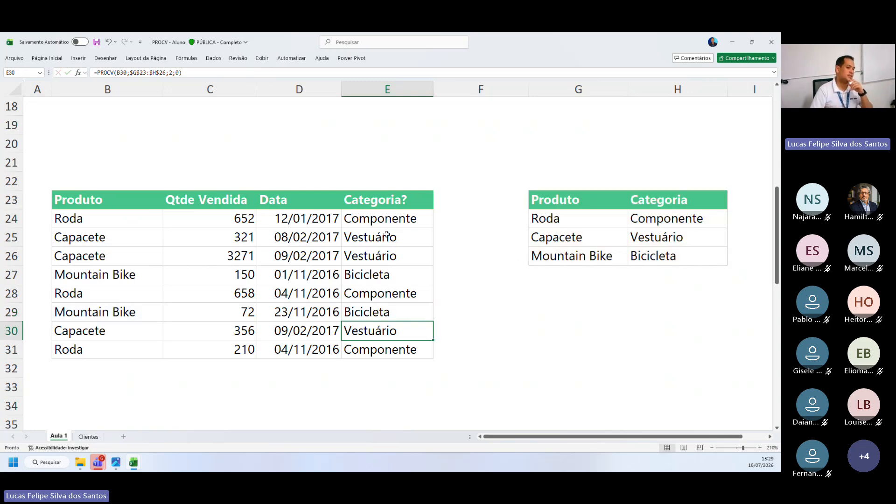
Clear the filled formulas from E25:E31 and review the remaining PROCV formula in E24
drag(387, 234, 378, 340)
key(Delete)
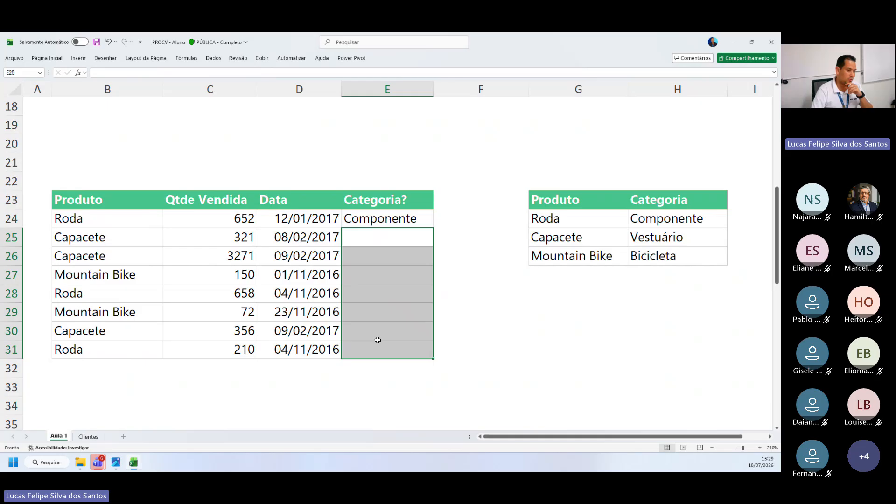
double_click(367, 217)
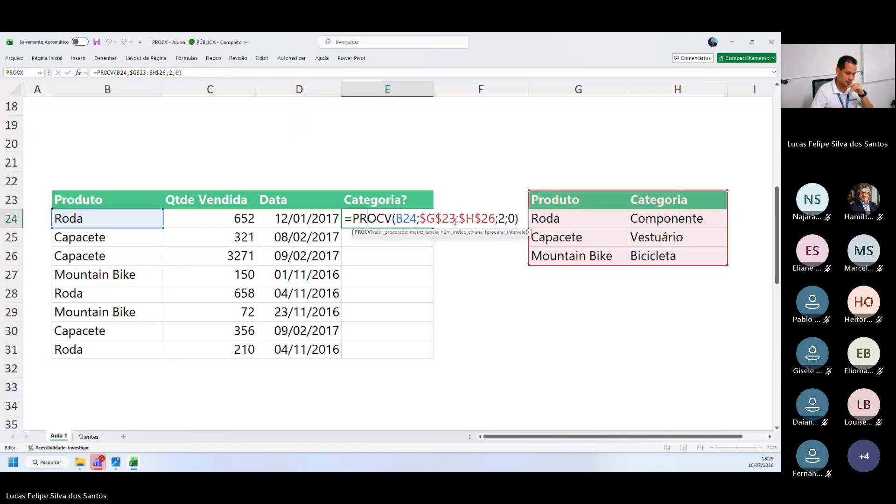
key(Return)
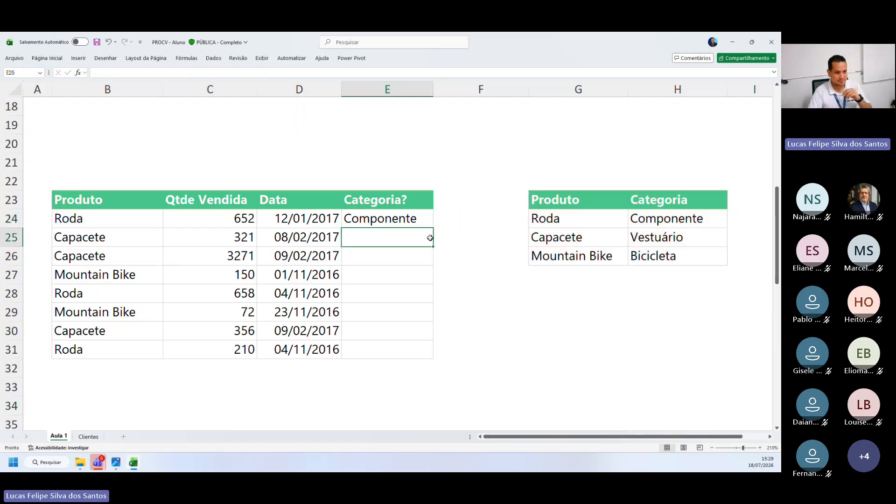
Match the Produto/Categoria table with the $G$23:$H$26 range in E24's formula, and clear E24
drag(572, 208, 673, 252)
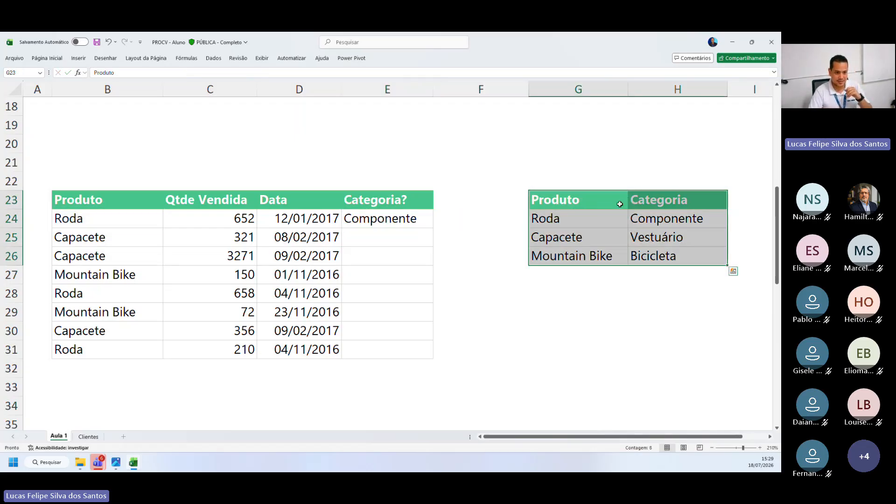
double_click(410, 218)
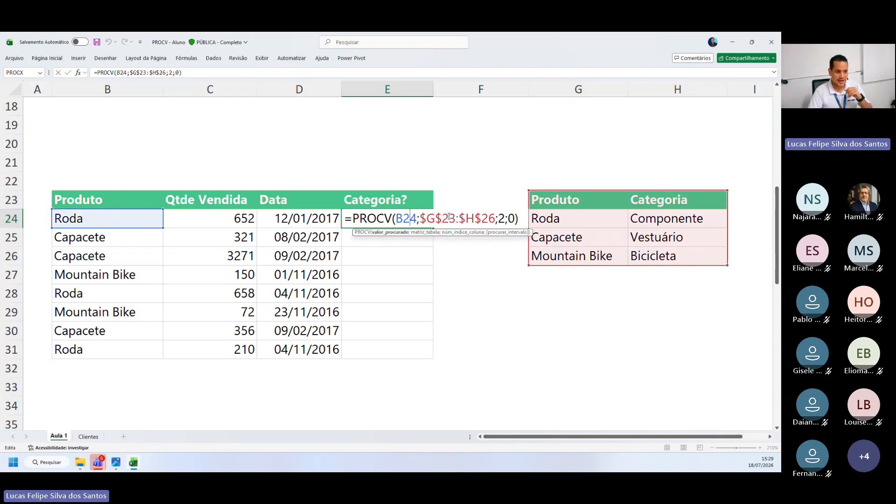
drag(422, 217, 495, 217)
click(394, 218)
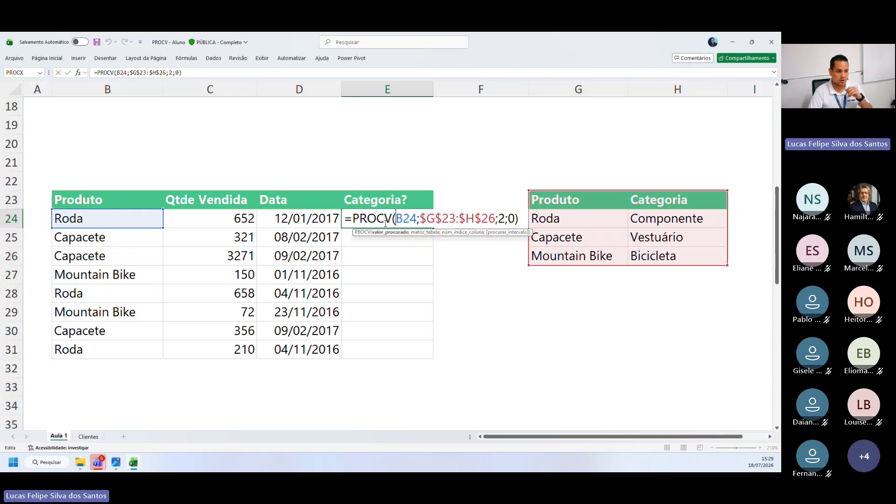
key(Escape)
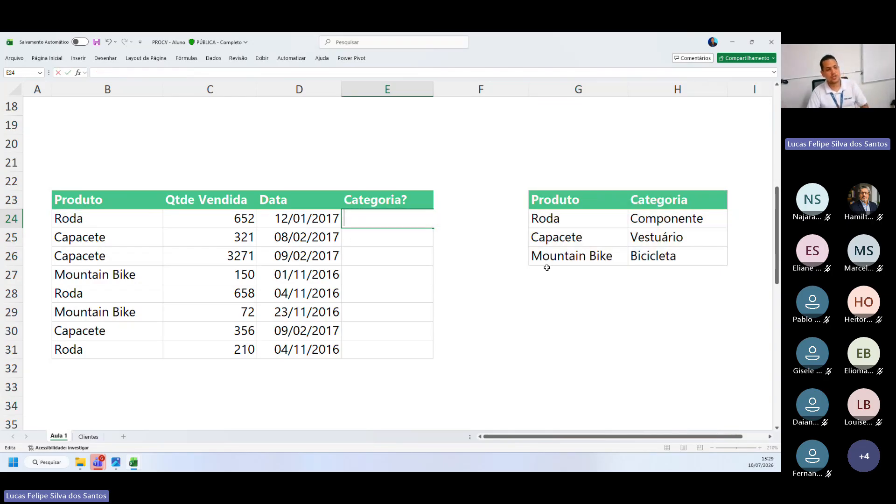
click(547, 268)
Select the Produto/Categoria table G23:H26, including its headers, and examine its cell reference
drag(583, 201, 653, 252)
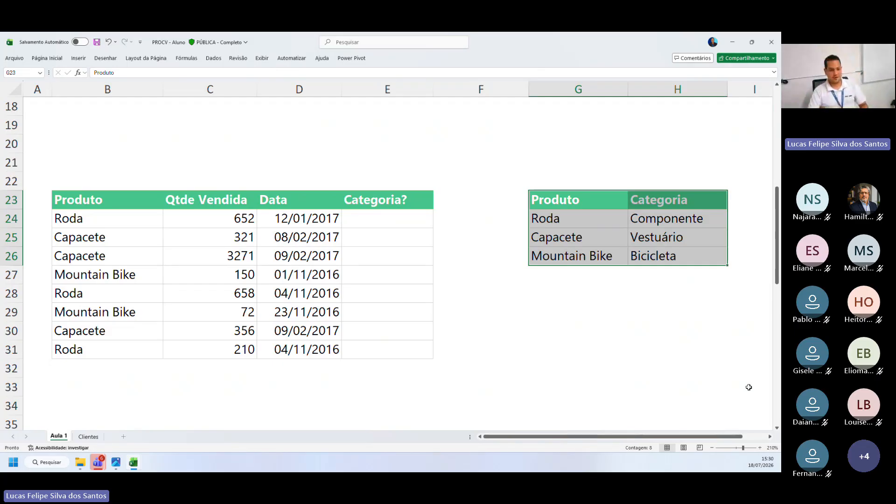
click(608, 304)
drag(581, 200, 652, 249)
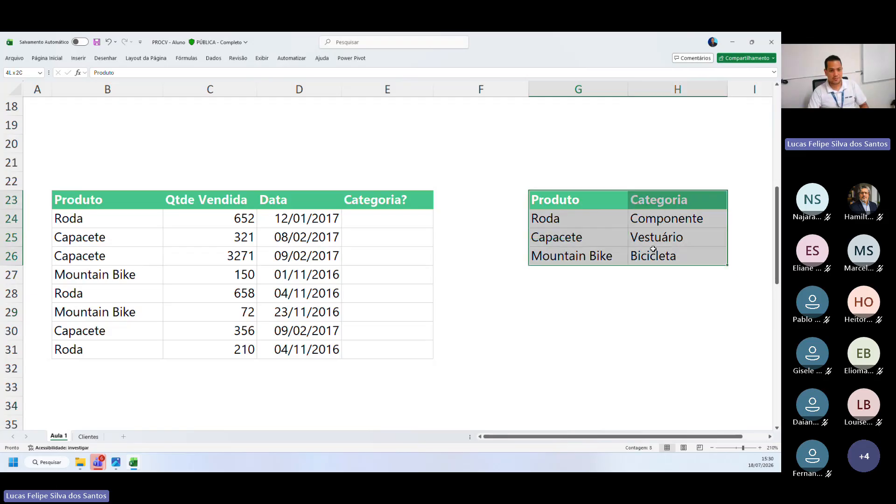
drag(592, 203, 665, 260)
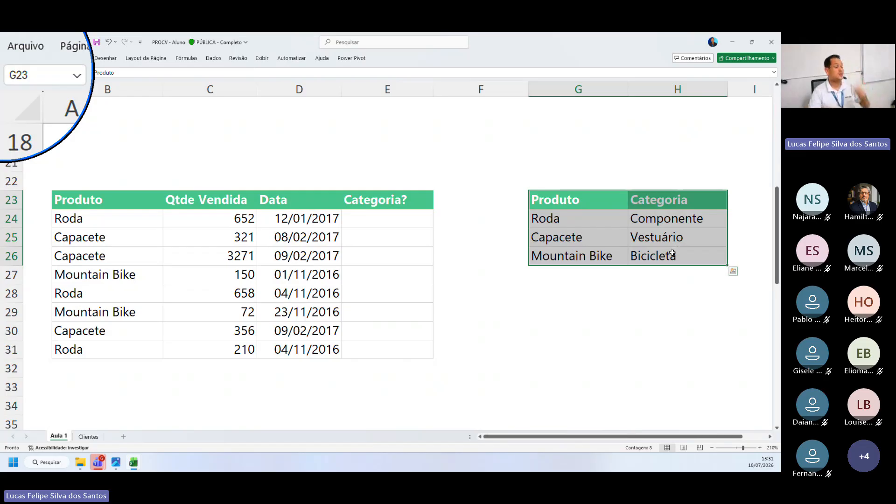
key(super+Escape)
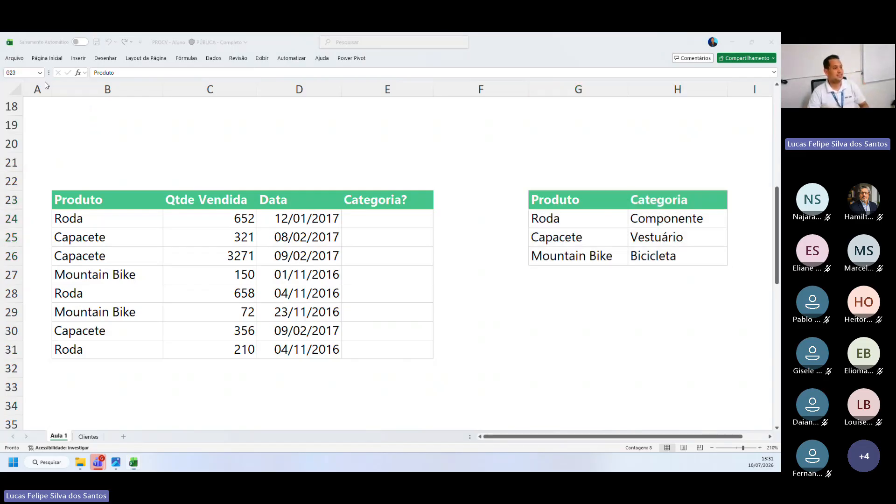
Name the selected Produto/Categoria range G23:H26 as CAT
click(24, 73)
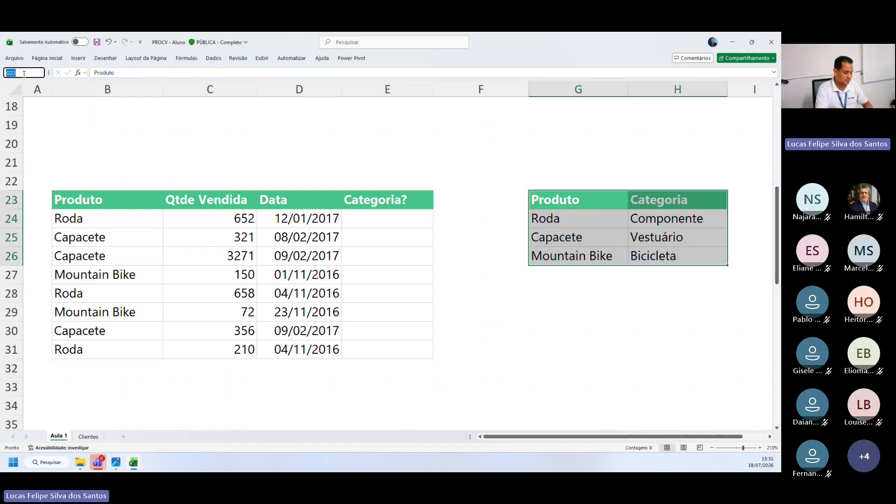
text(ca)
key(BackSpace)
key(BackSpace)
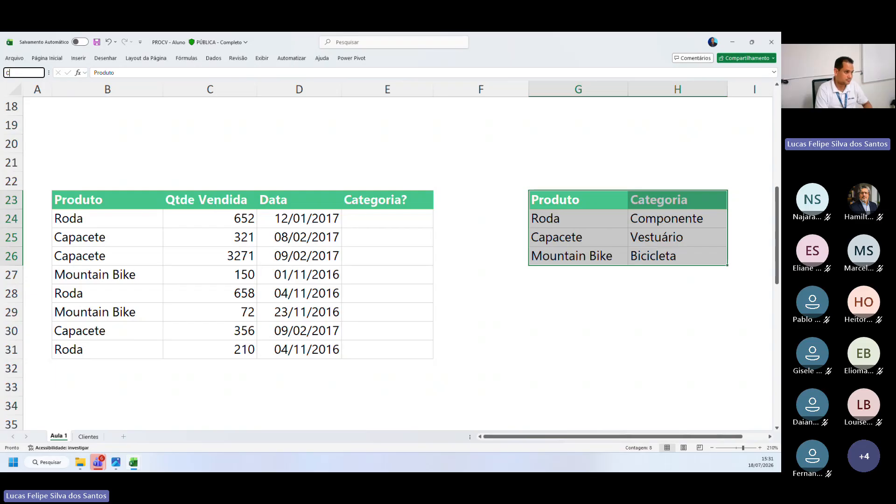
text(CAT)
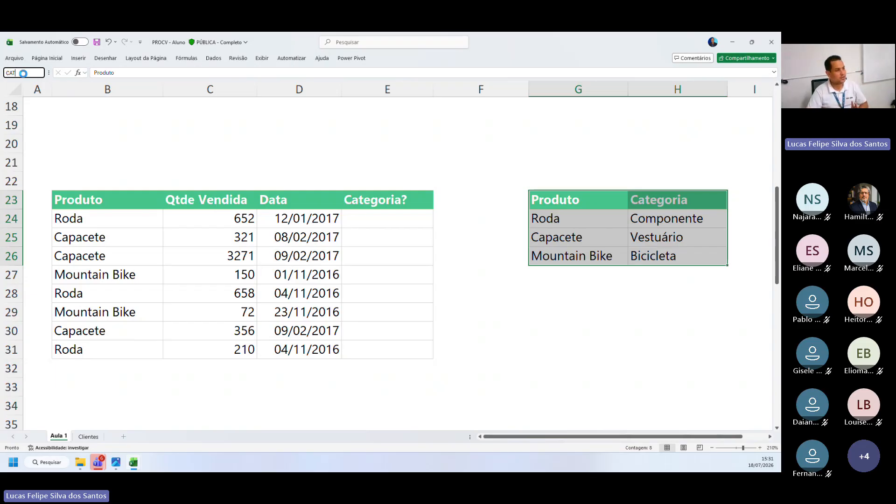
key(super+plus)
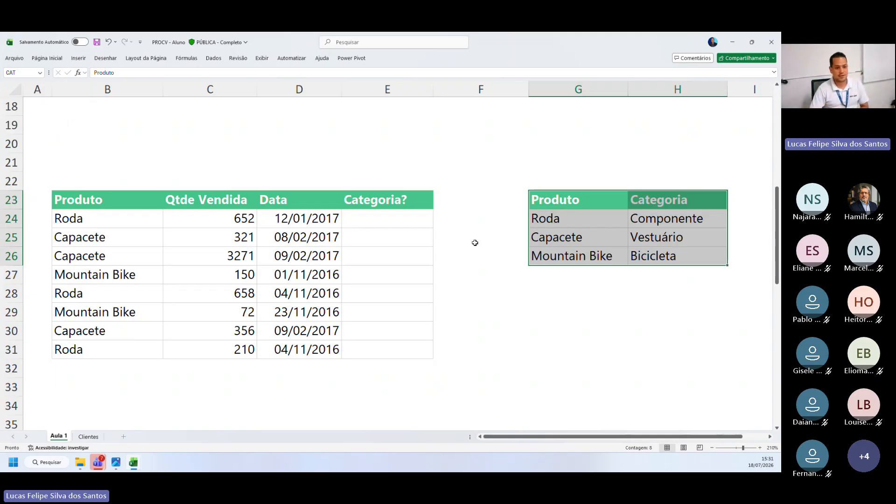
click(580, 254)
drag(567, 205, 677, 256)
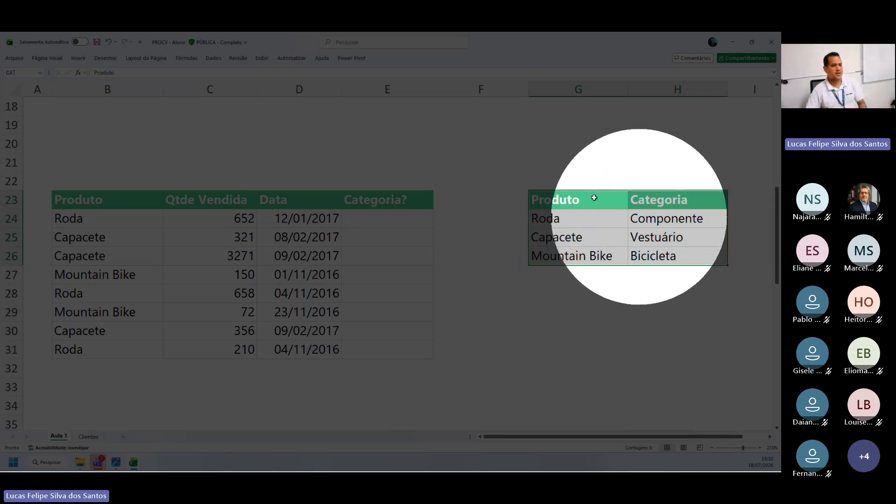
Start a PROCV formula in E24 with B24 as the lookup value and the named range CAT as the table
click(366, 220)
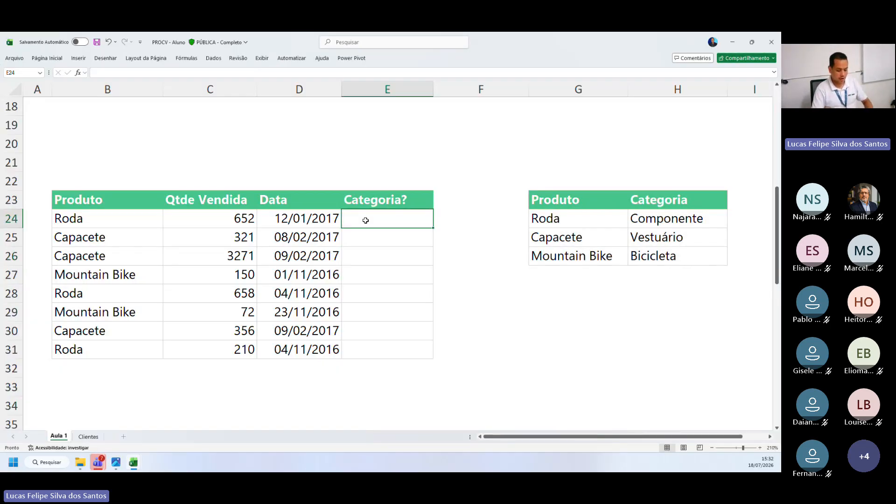
text(=P)
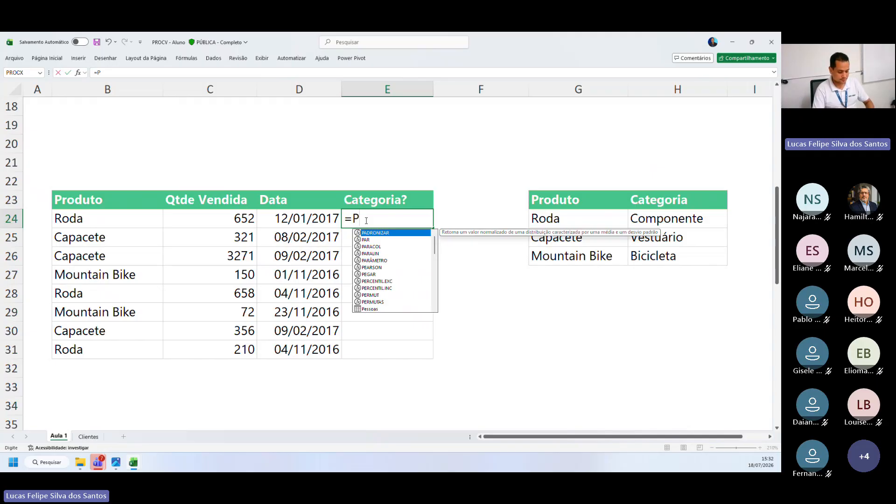
text(ROCV)
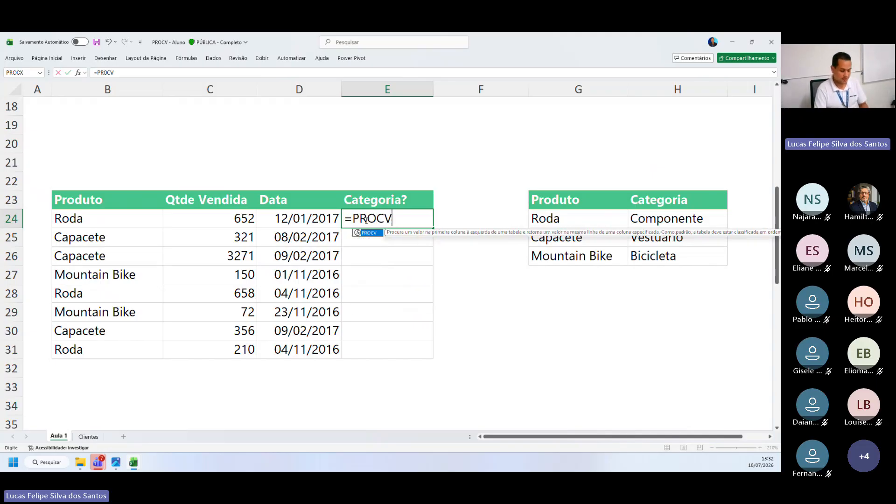
text(()
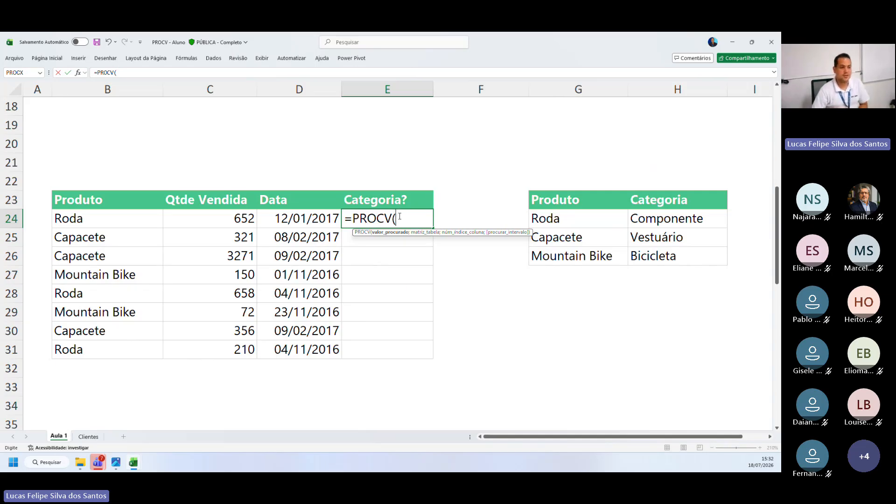
click(81, 222)
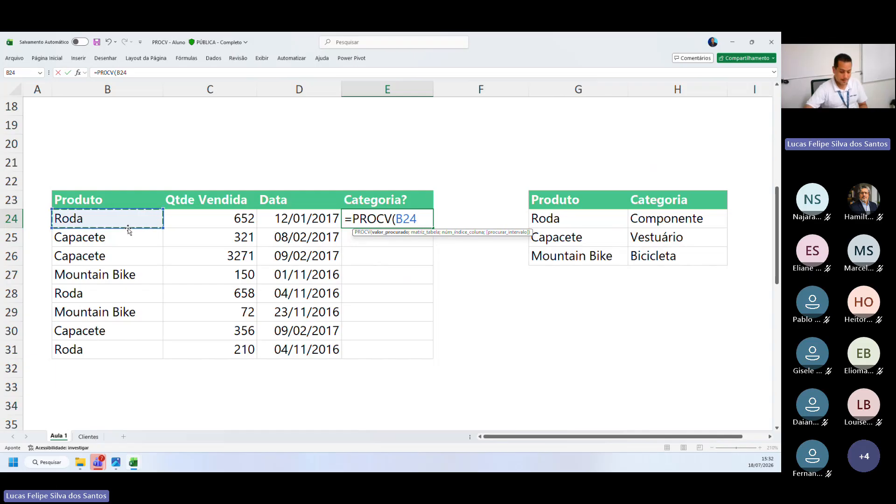
text(;)
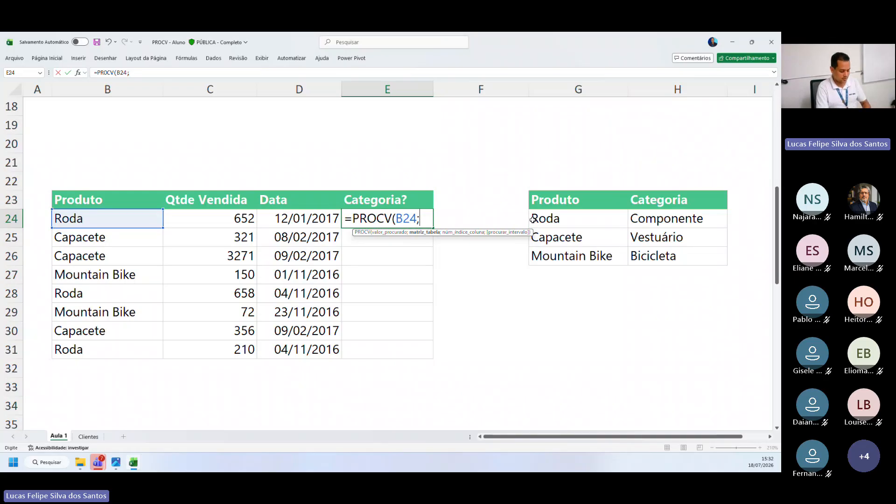
text(CAT)
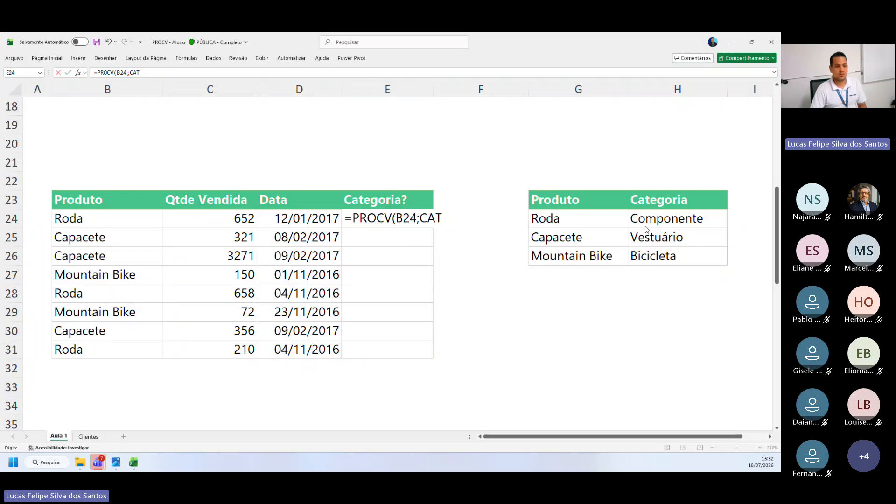
click(548, 228)
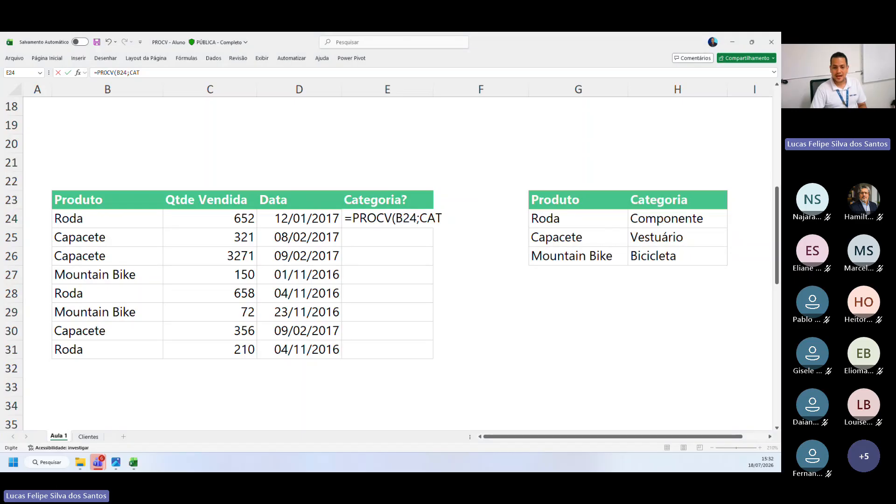
click(439, 236)
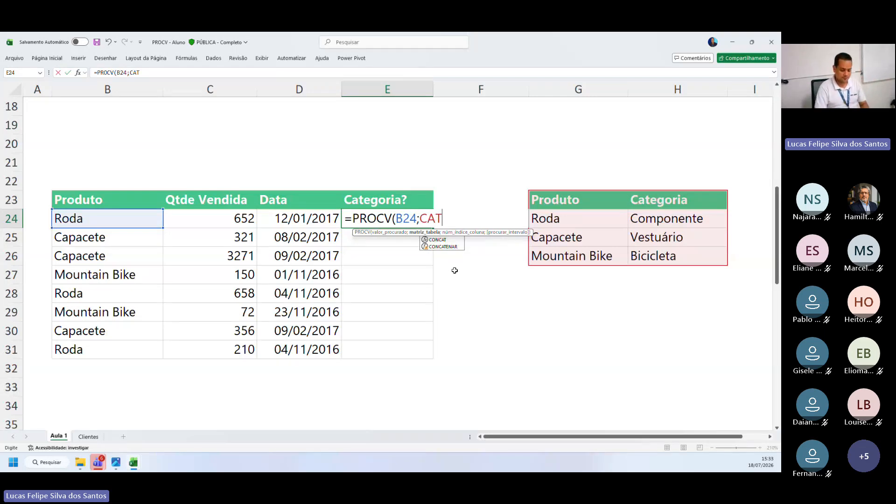
Complete E24's PROCV formula with column index 2 and 0 for an exact match
text(;)
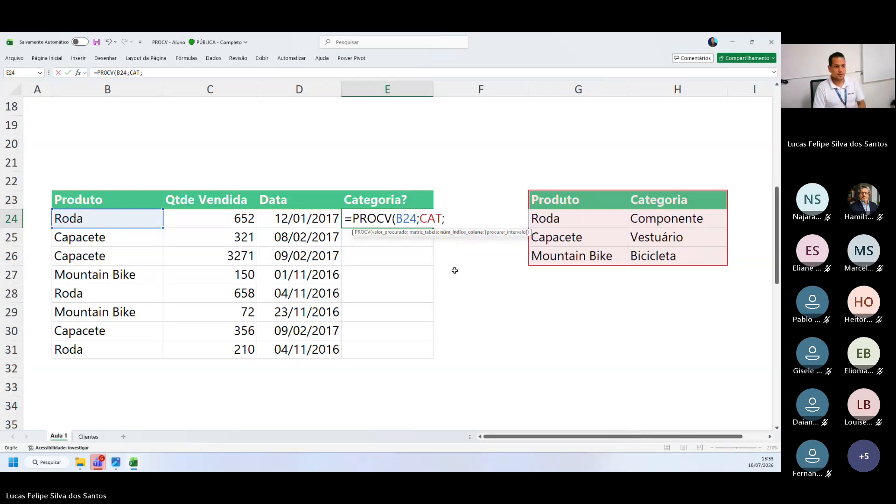
text(2;0)
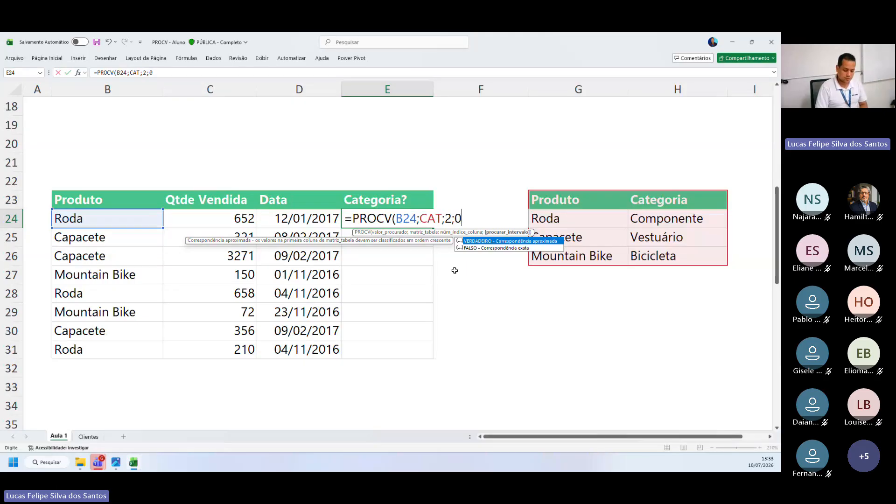
text())
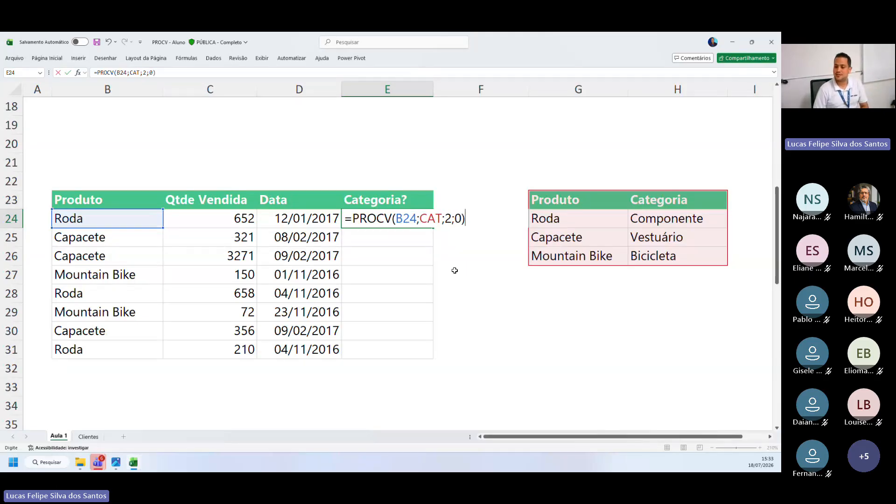
key(Return)
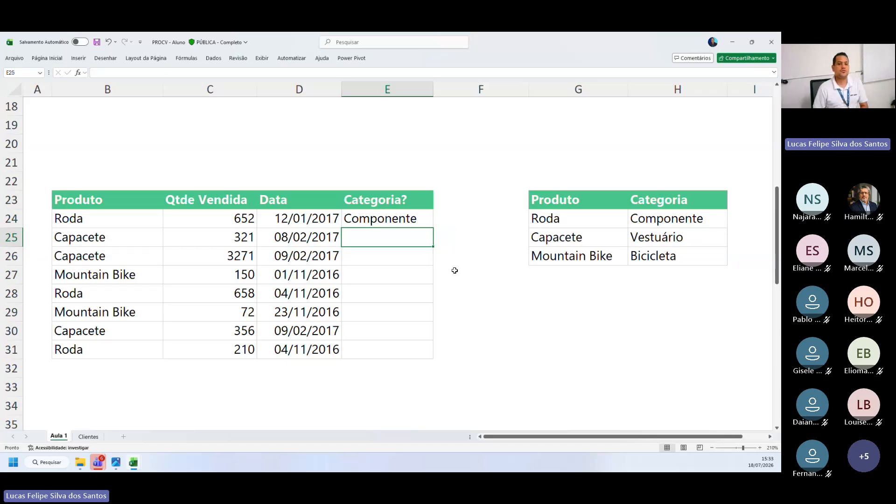
Fill the PROCV formula from E24 down the Categoria? column to E31
key(Up)
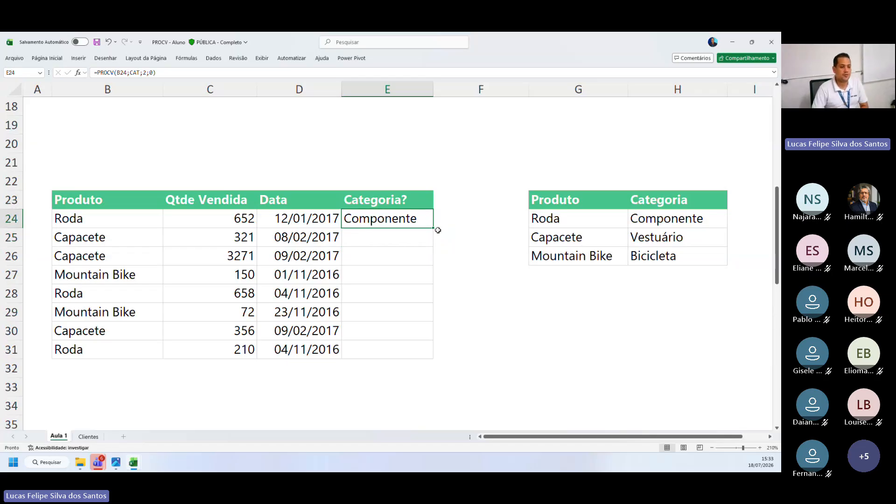
key(ctrl)
key(ctrl)
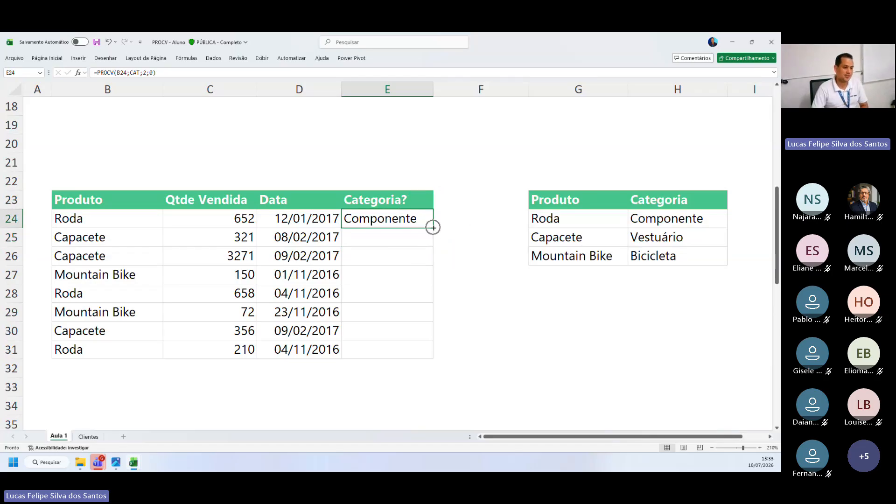
drag(434, 227, 414, 352)
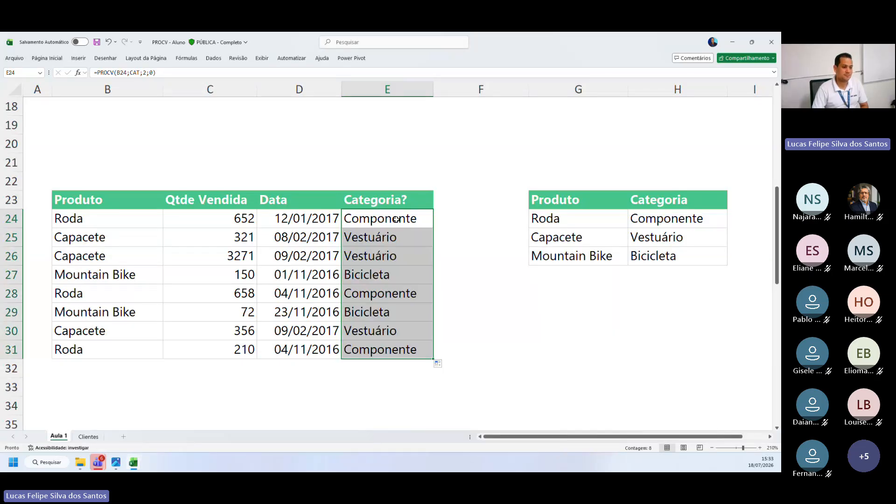
drag(397, 220, 436, 364)
click(526, 297)
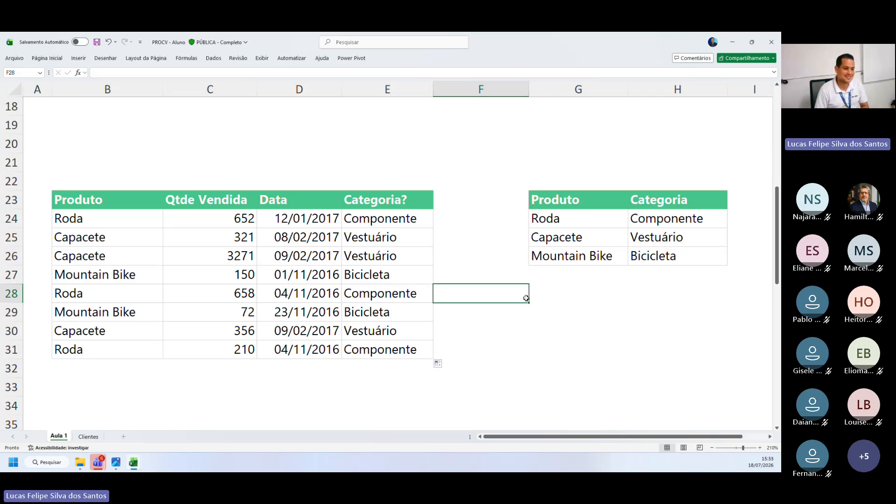
Inspect the lookup cell and table range that the PROCV formulas in E31, E30 and E24 reference
double_click(397, 348)
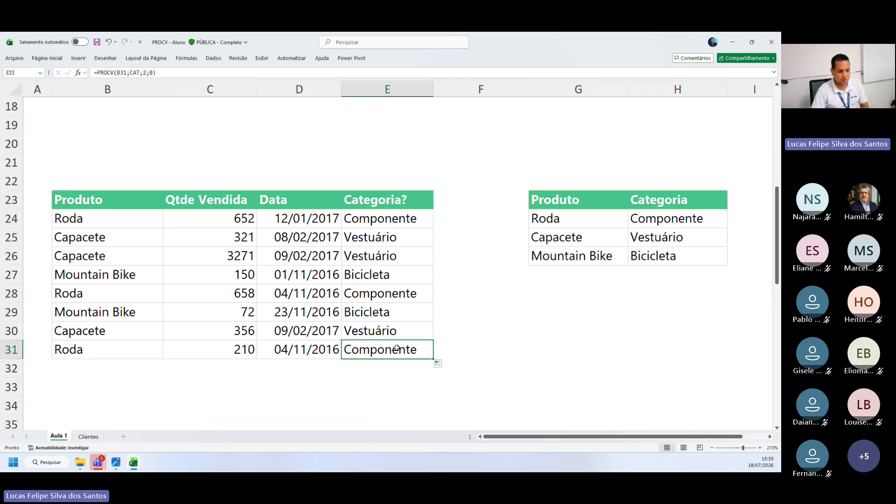
key(Return)
key(Up)
key(Up)
key(F2)
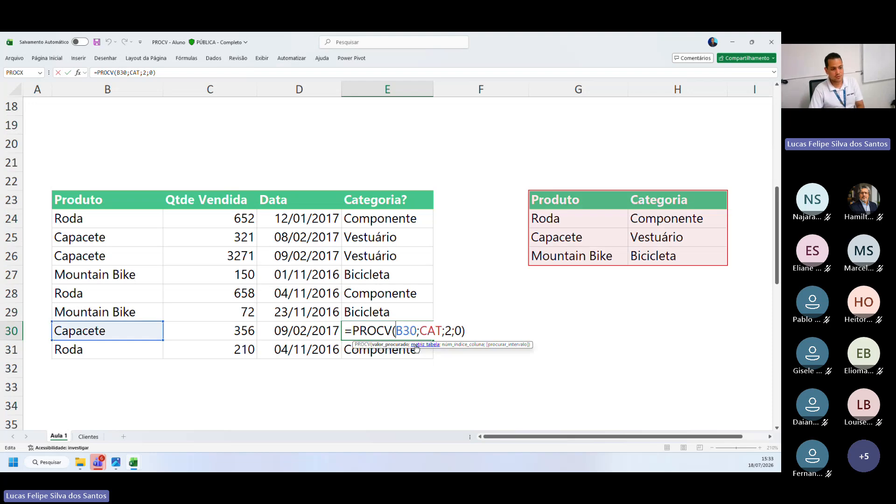
key(Return)
key(F2)
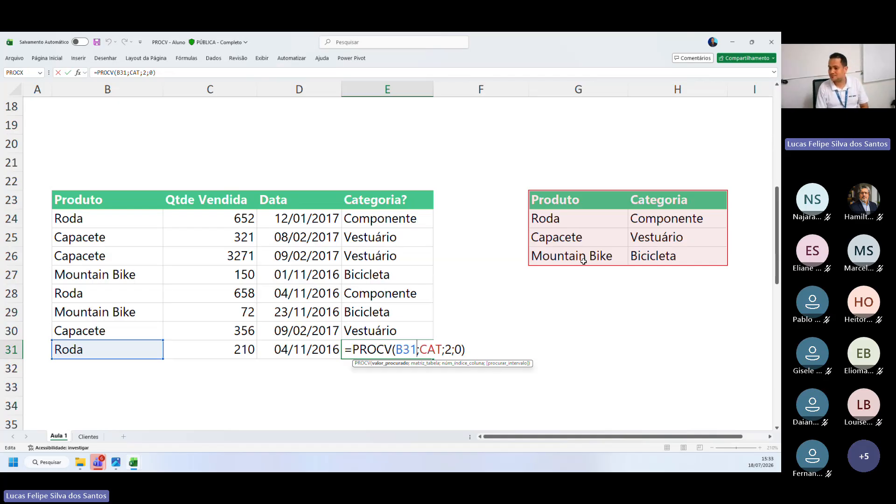
key(Return)
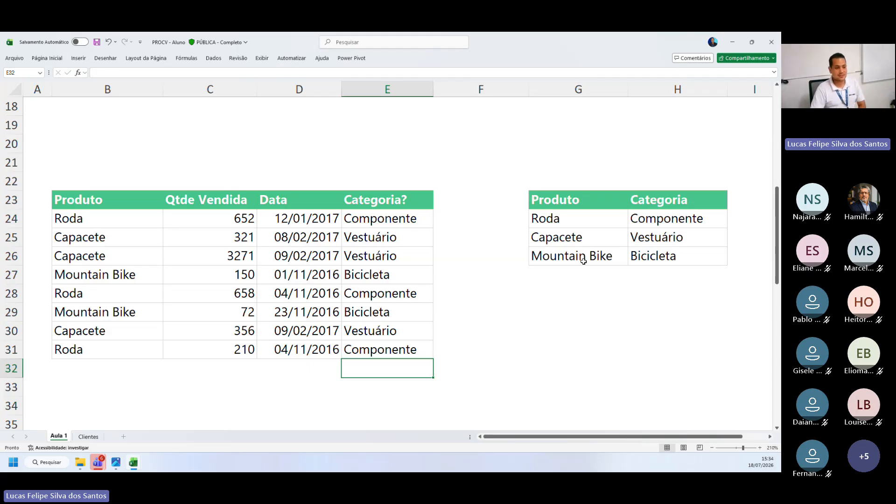
double_click(383, 222)
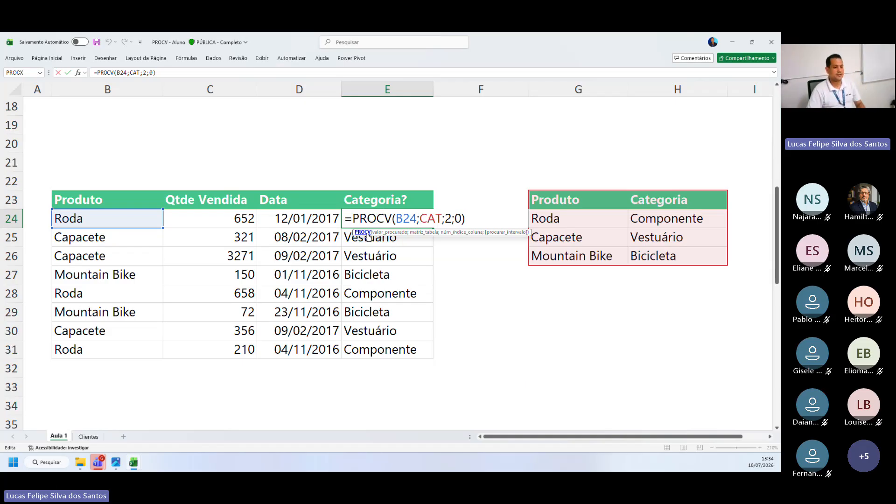
key(Return)
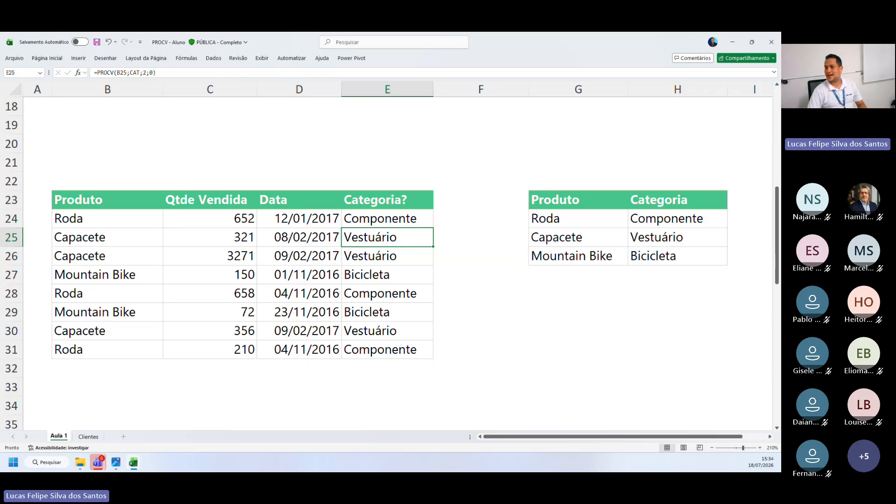